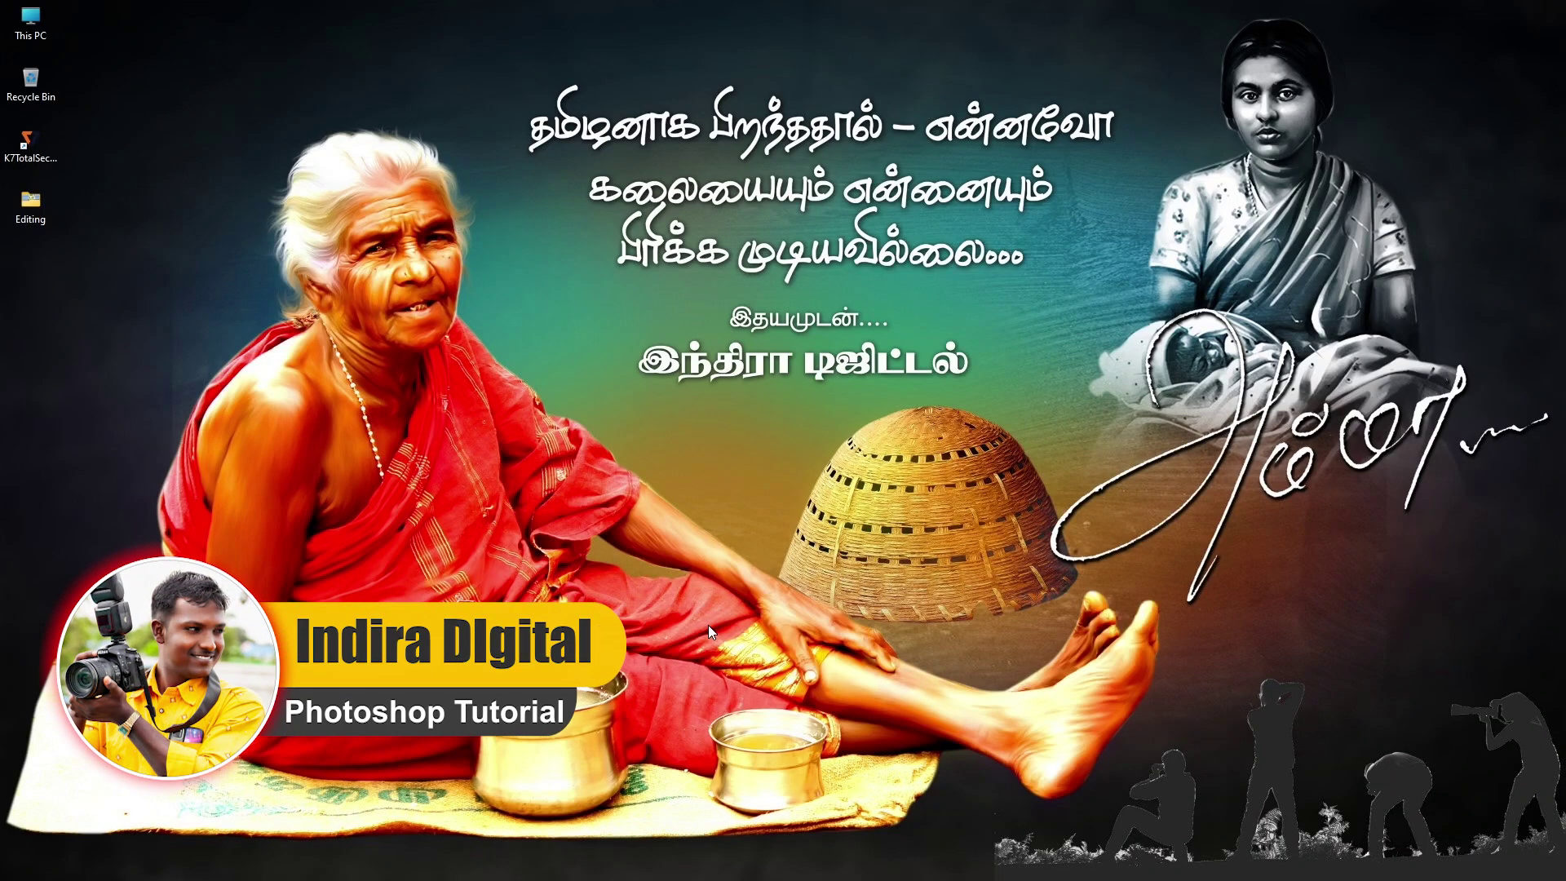
Open the desktop Editing folder to show photos 002 and KDS_3864.
double_click(34, 209)
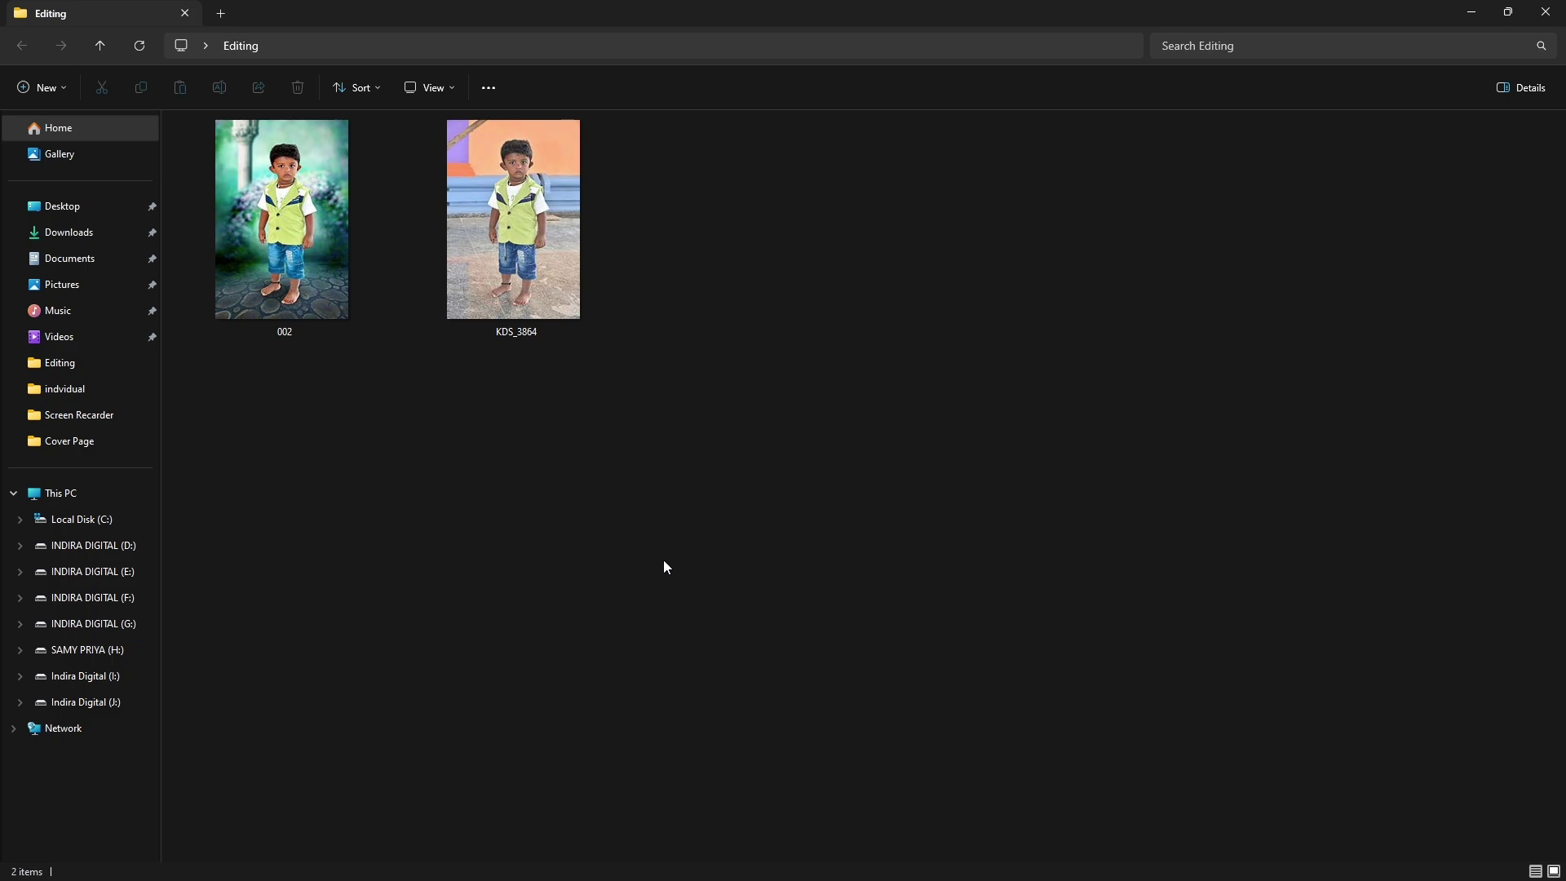
Select the KDS_3864 photo in the Editing folder.
click(538, 254)
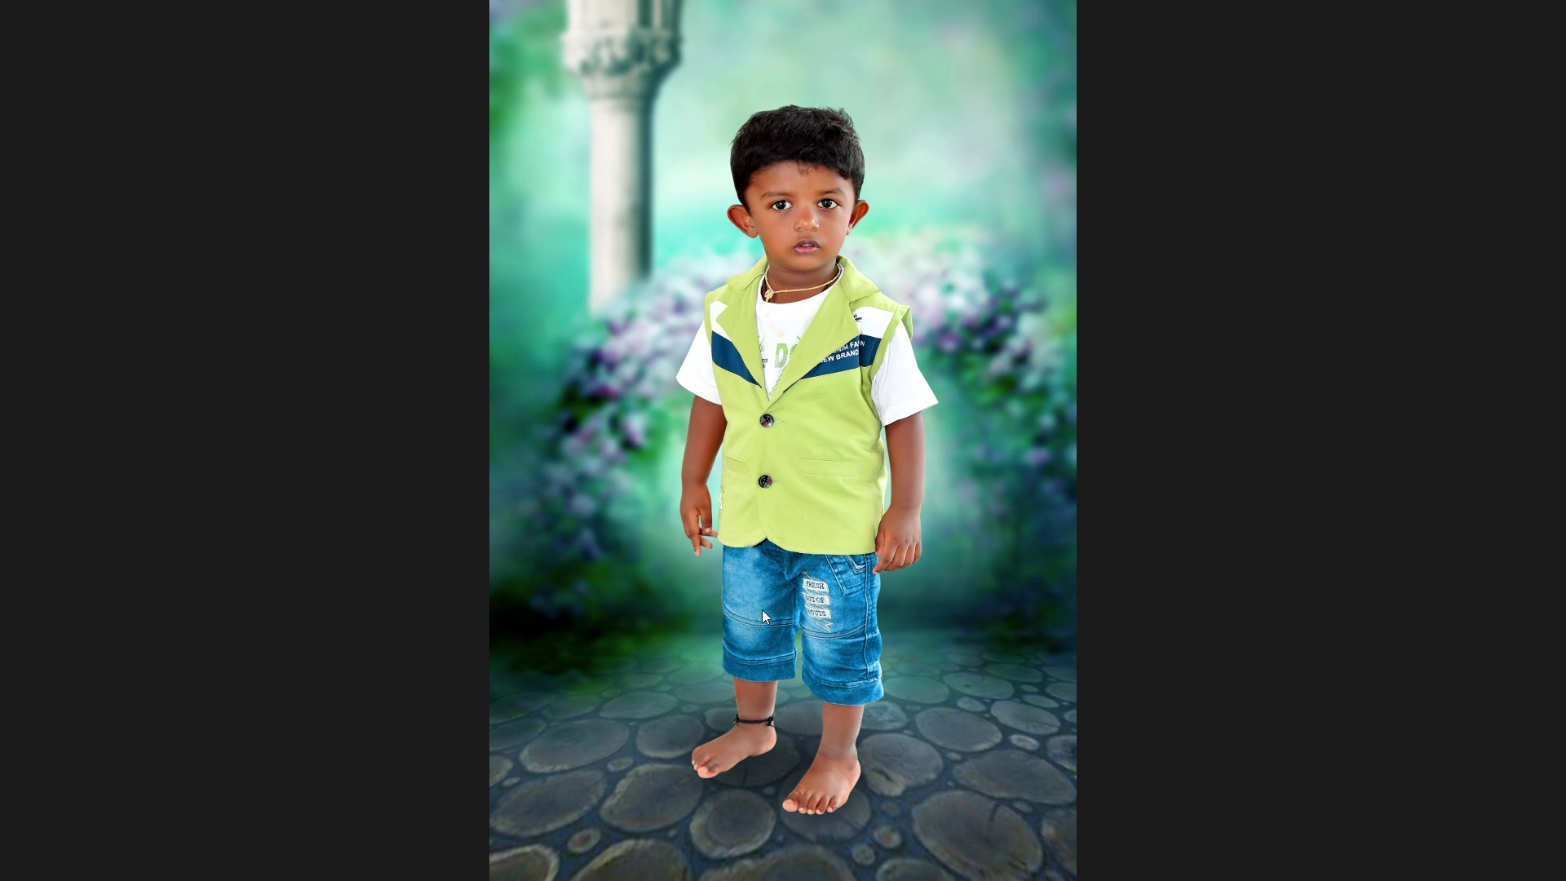
Close the full-screen view of the finished 002 example.
key(Escape)
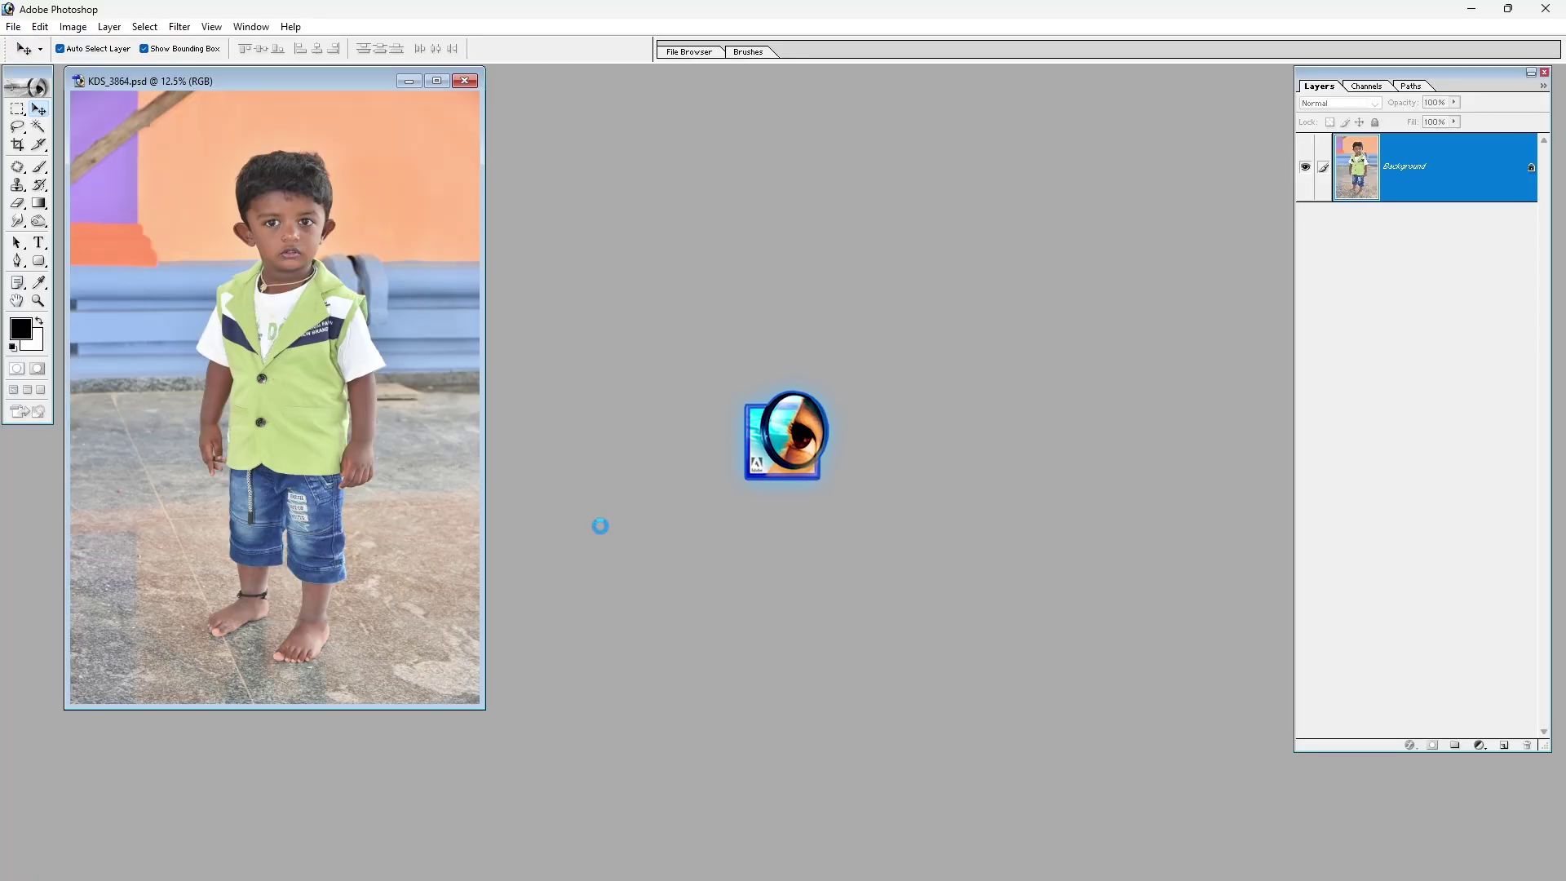
Maximize the document, duplicate the photo to a position-unlocked Layer 1, and zoom onto the boy.
click(436, 81)
key(ctrl+j)
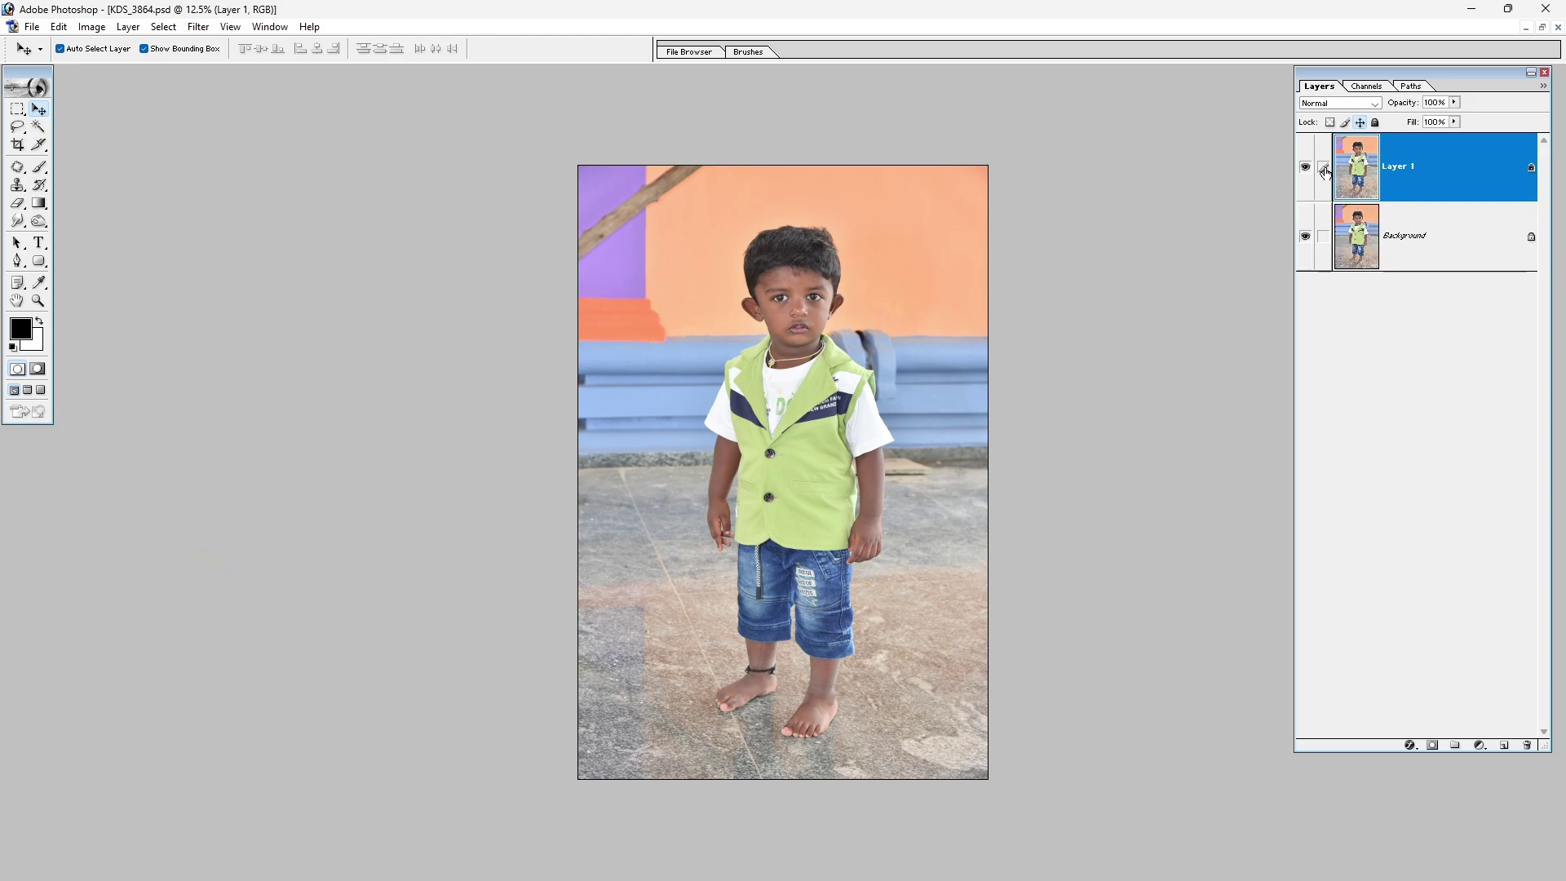
click(1359, 122)
drag(869, 235, 719, 440)
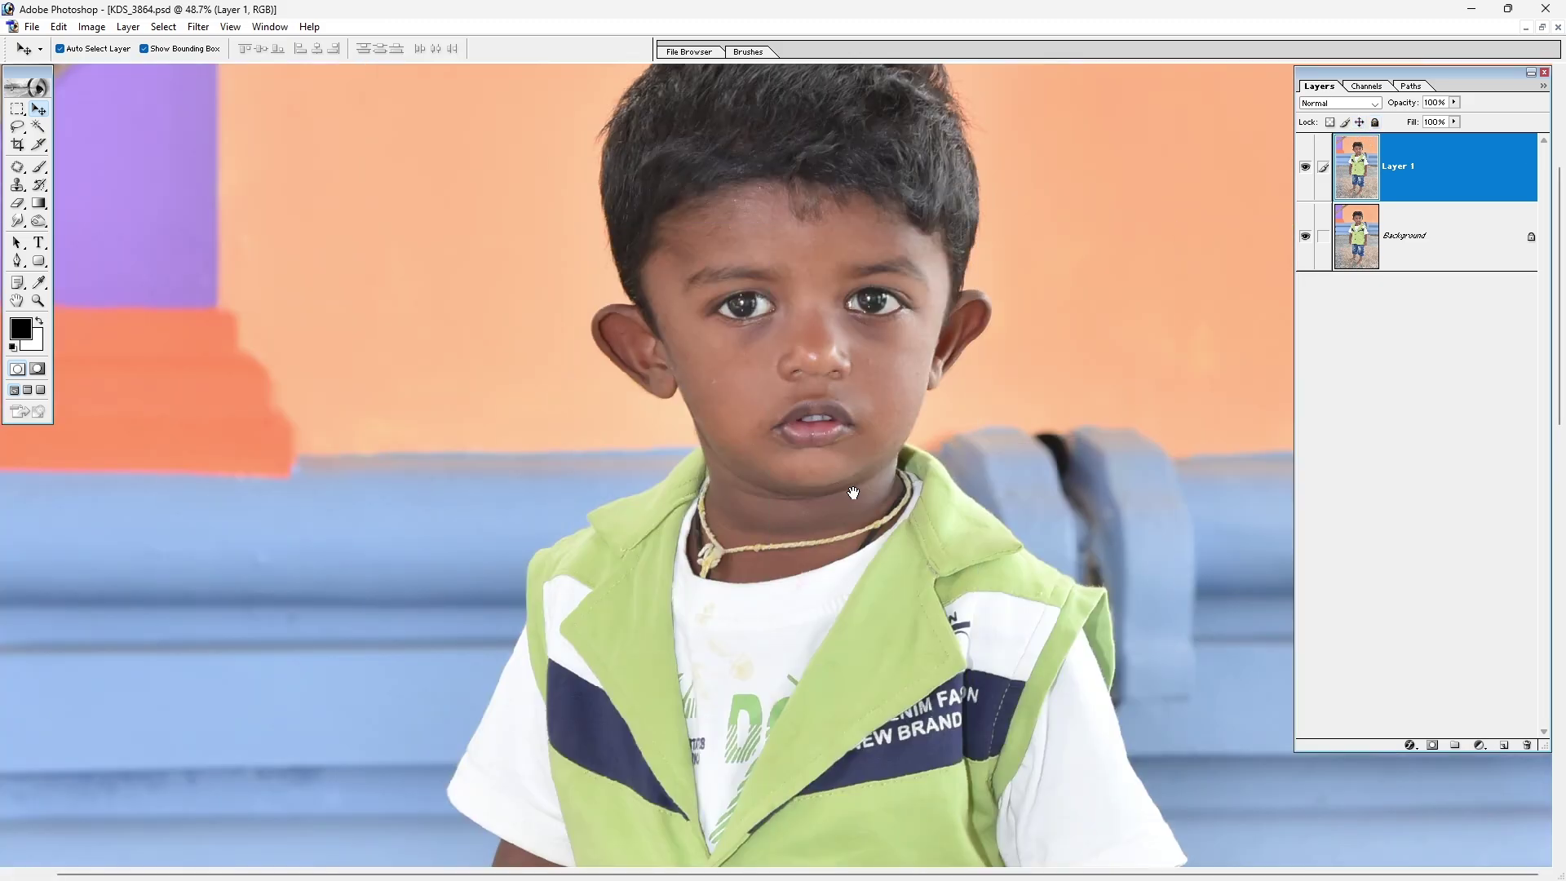
drag(853, 493, 851, 563)
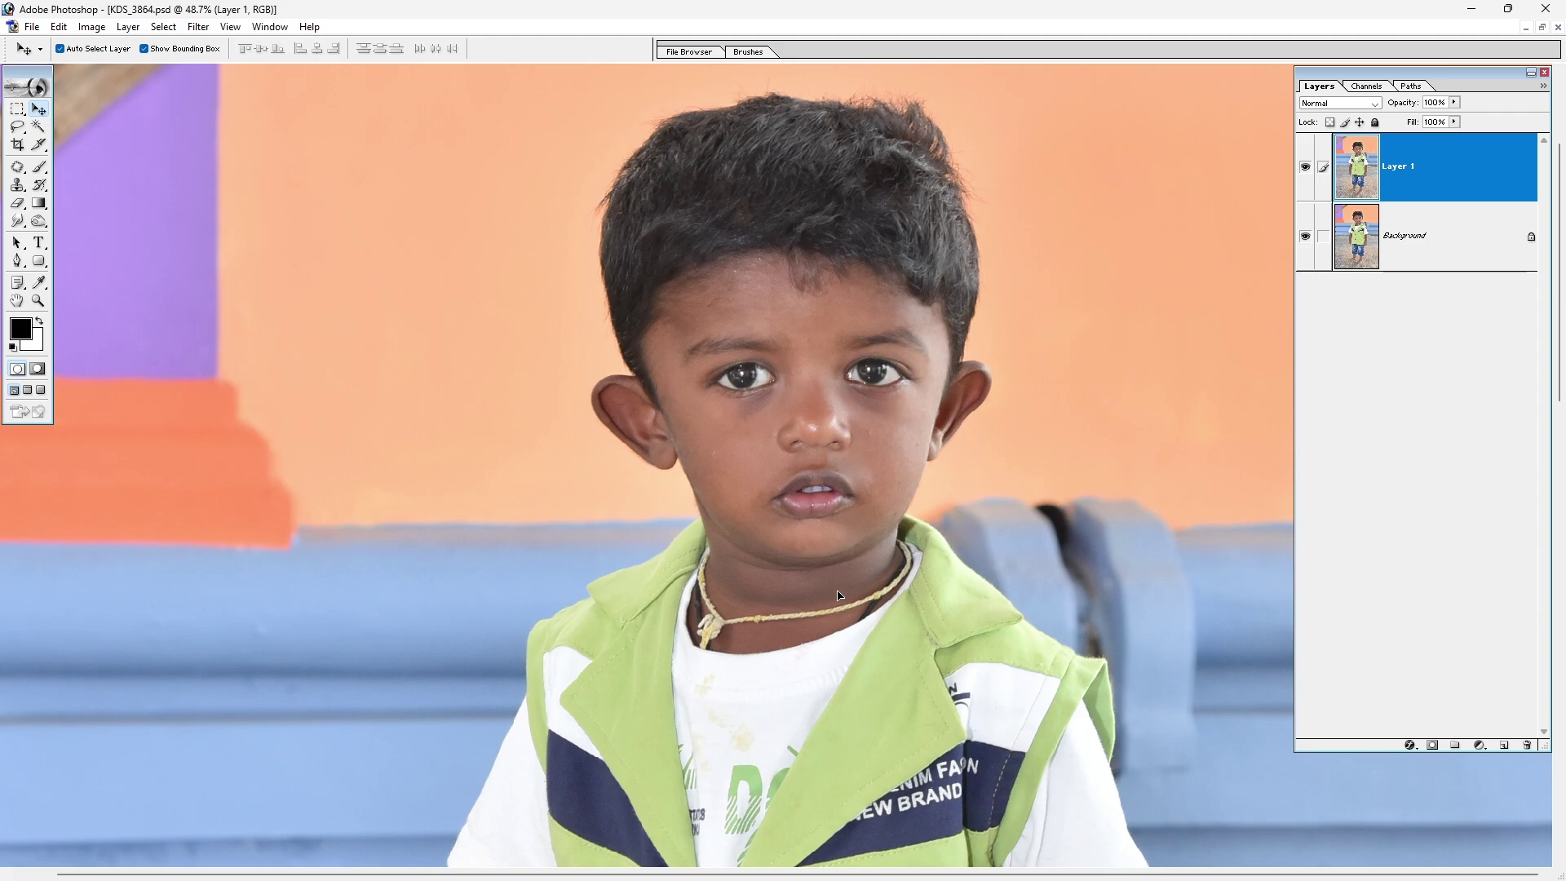
Apply Auto Contrast and an automatic tone correction to Layer 1.
click(92, 29)
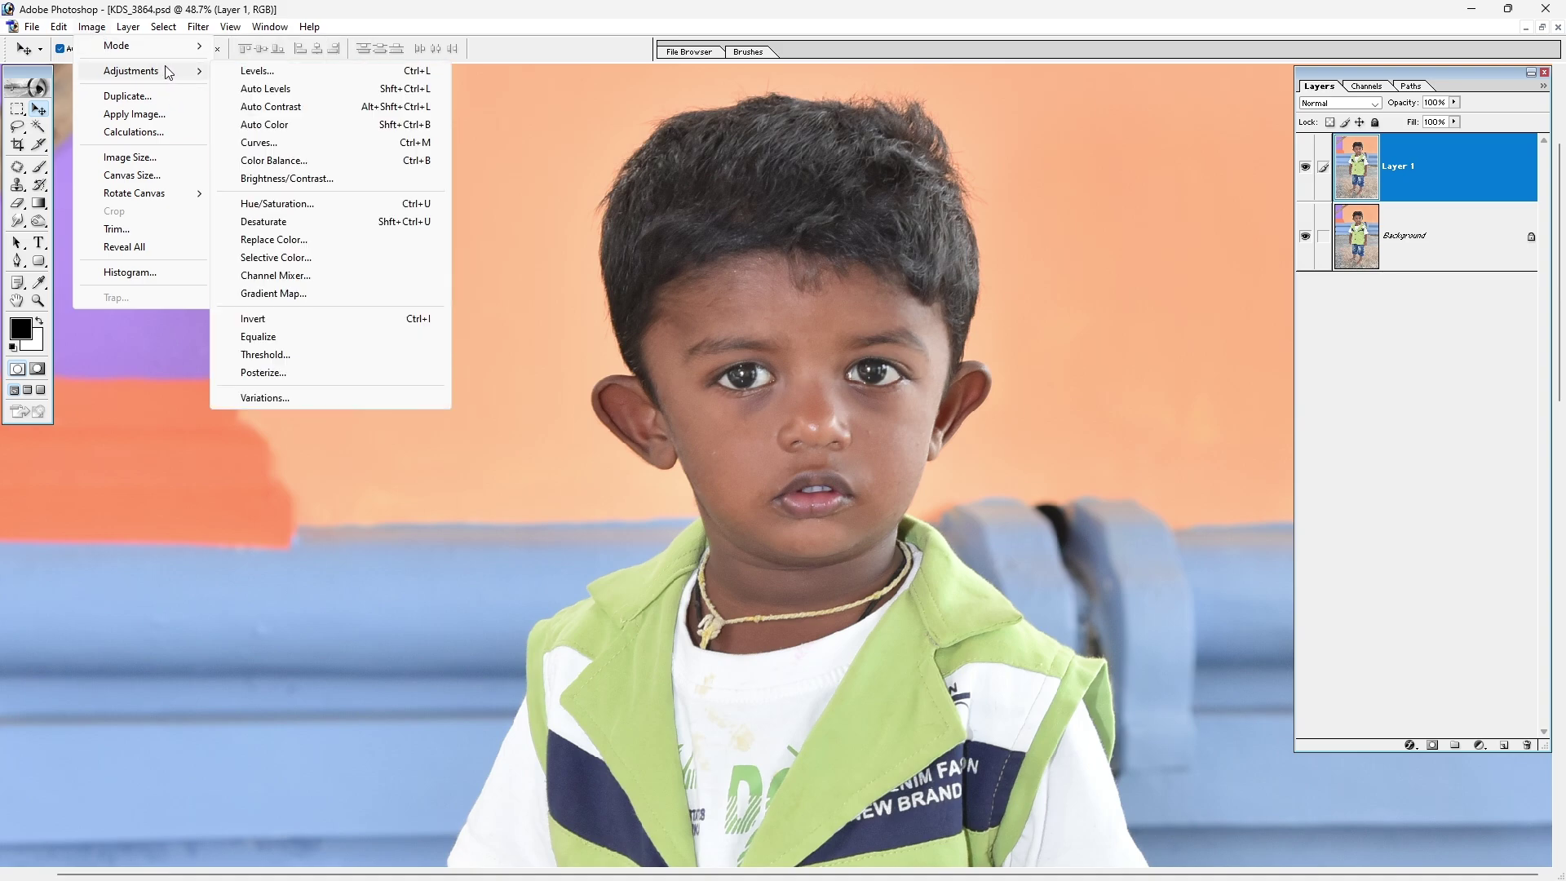
mouse_move(131, 71)
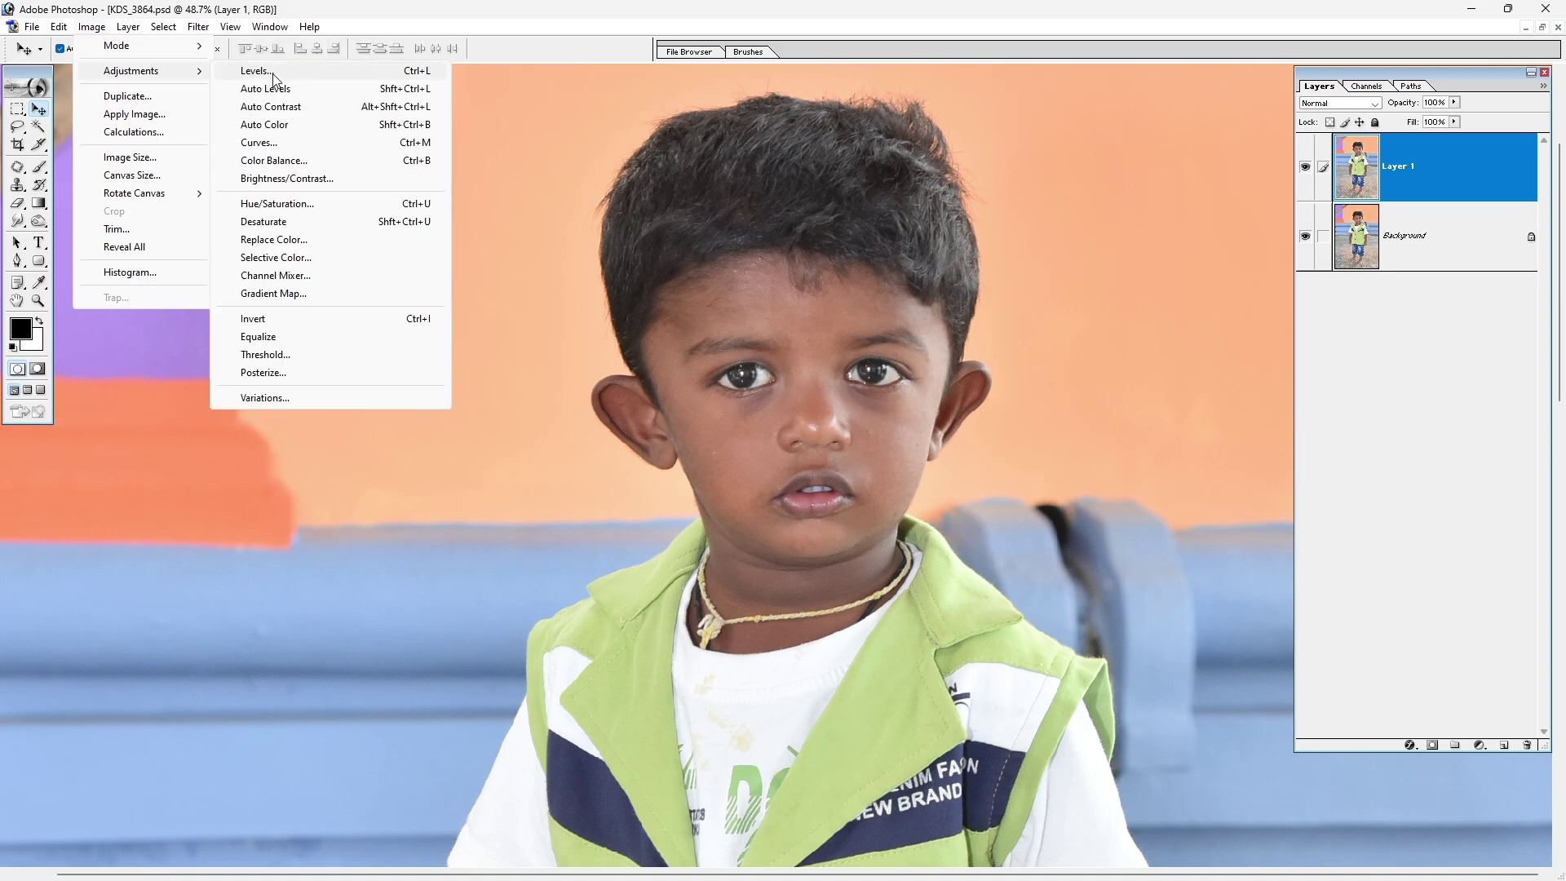
click(294, 107)
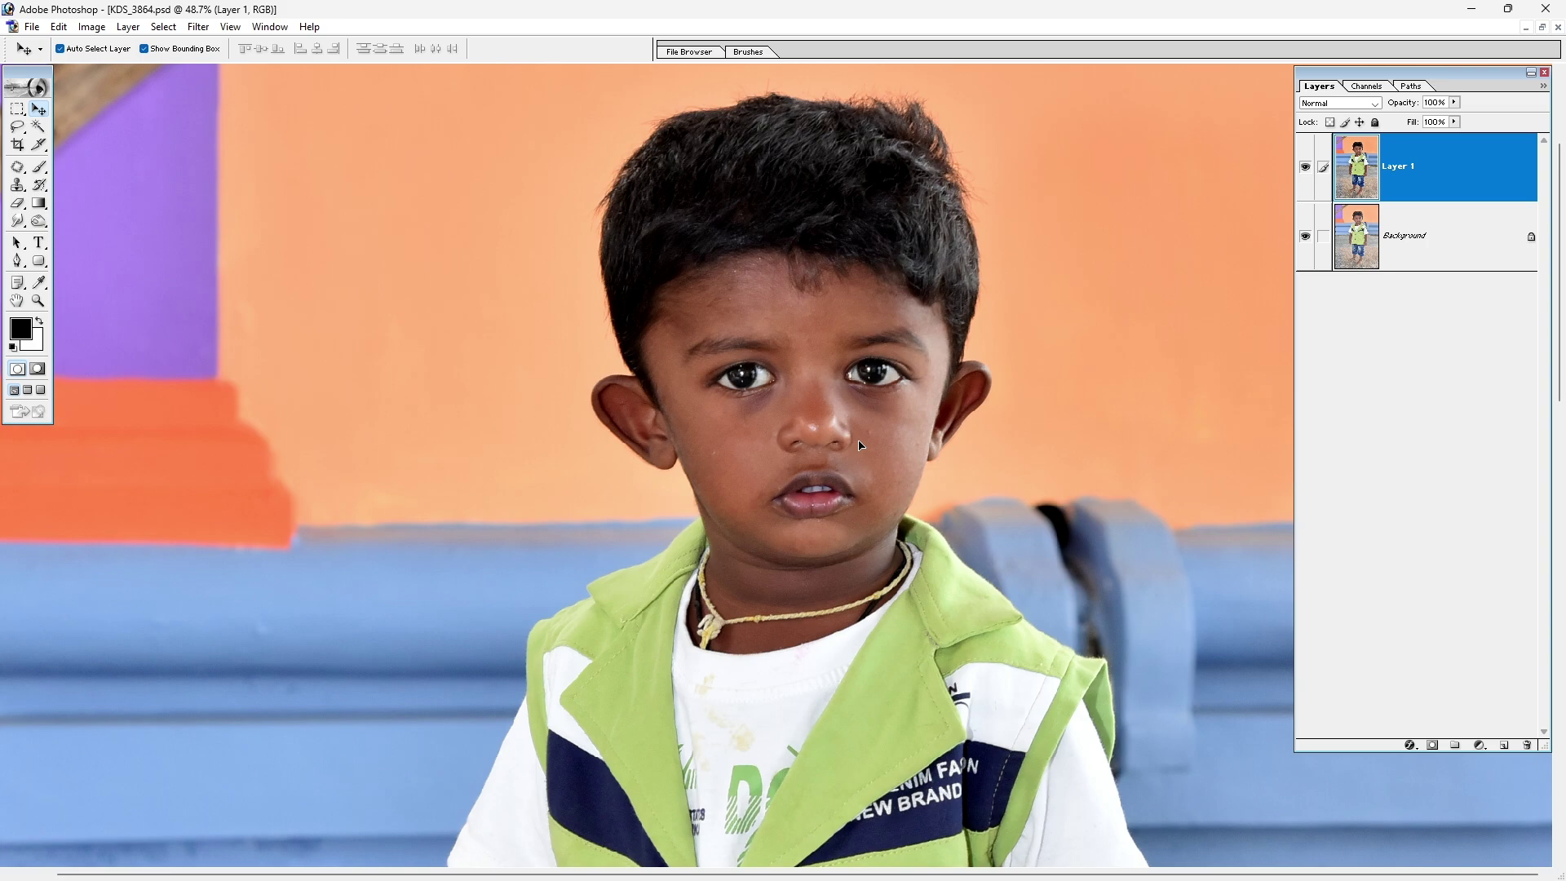
key(ctrl+z)
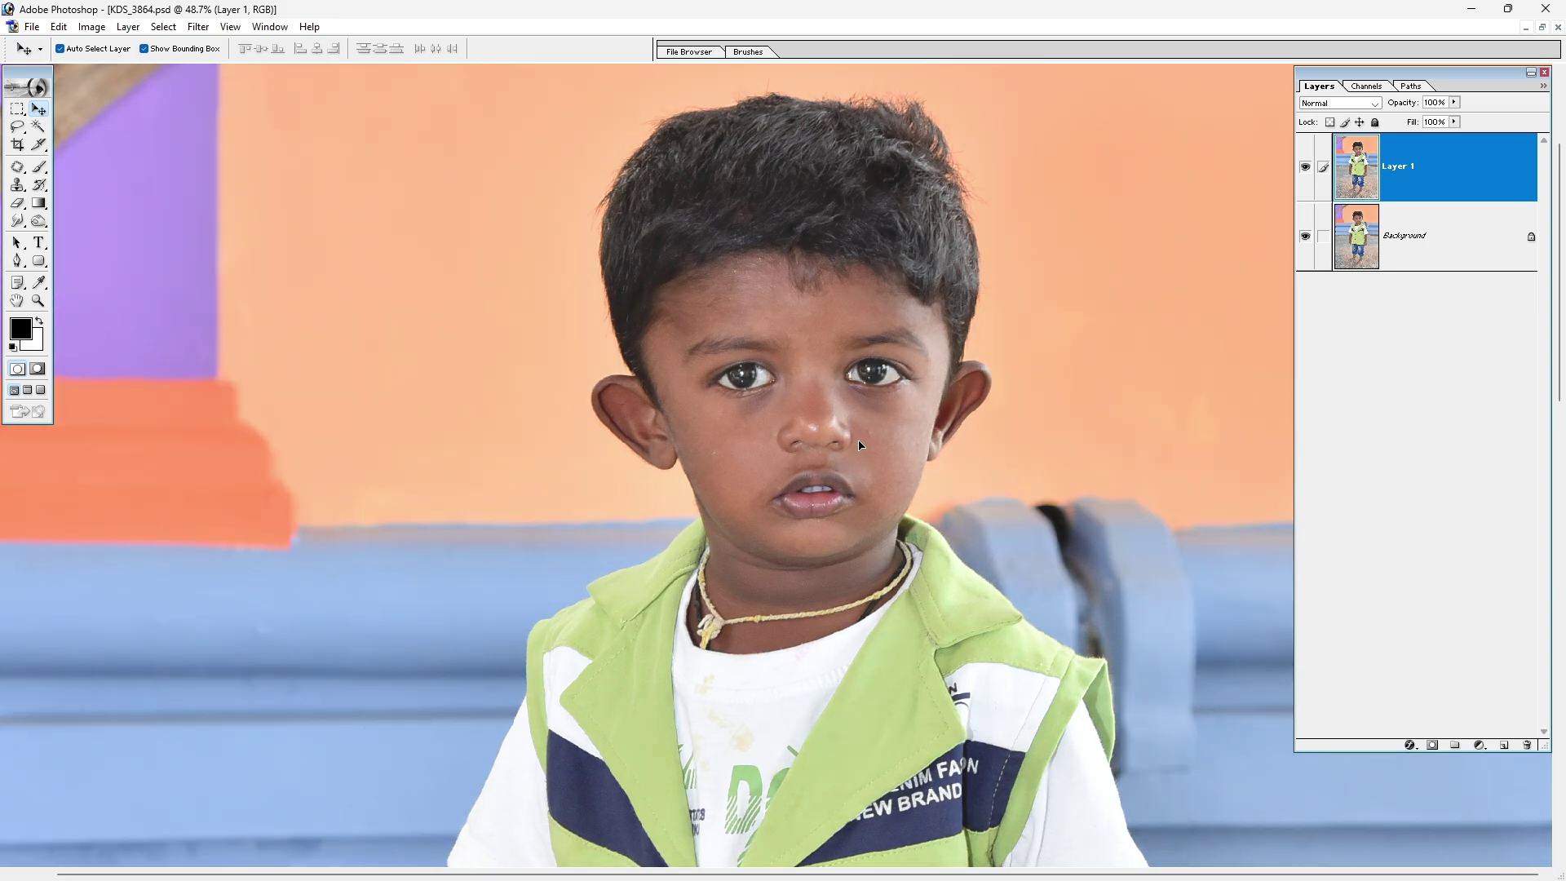
click(91, 26)
mouse_move(130, 71)
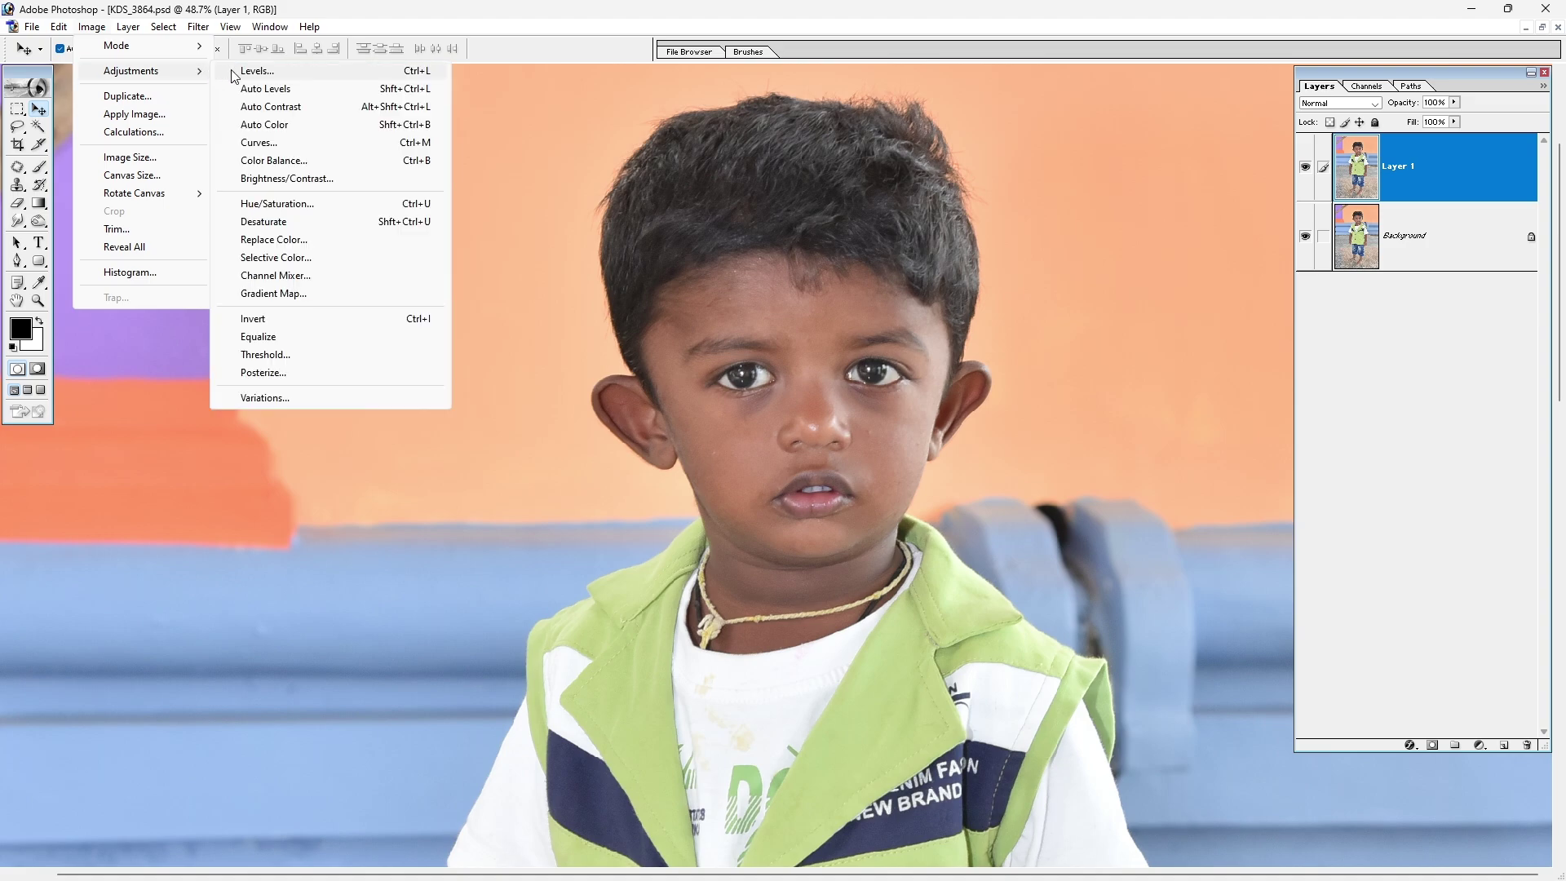
Apply Levels 33, 1.11, 240 to Layer 1 after a before/after preview, then zoom out.
click(257, 71)
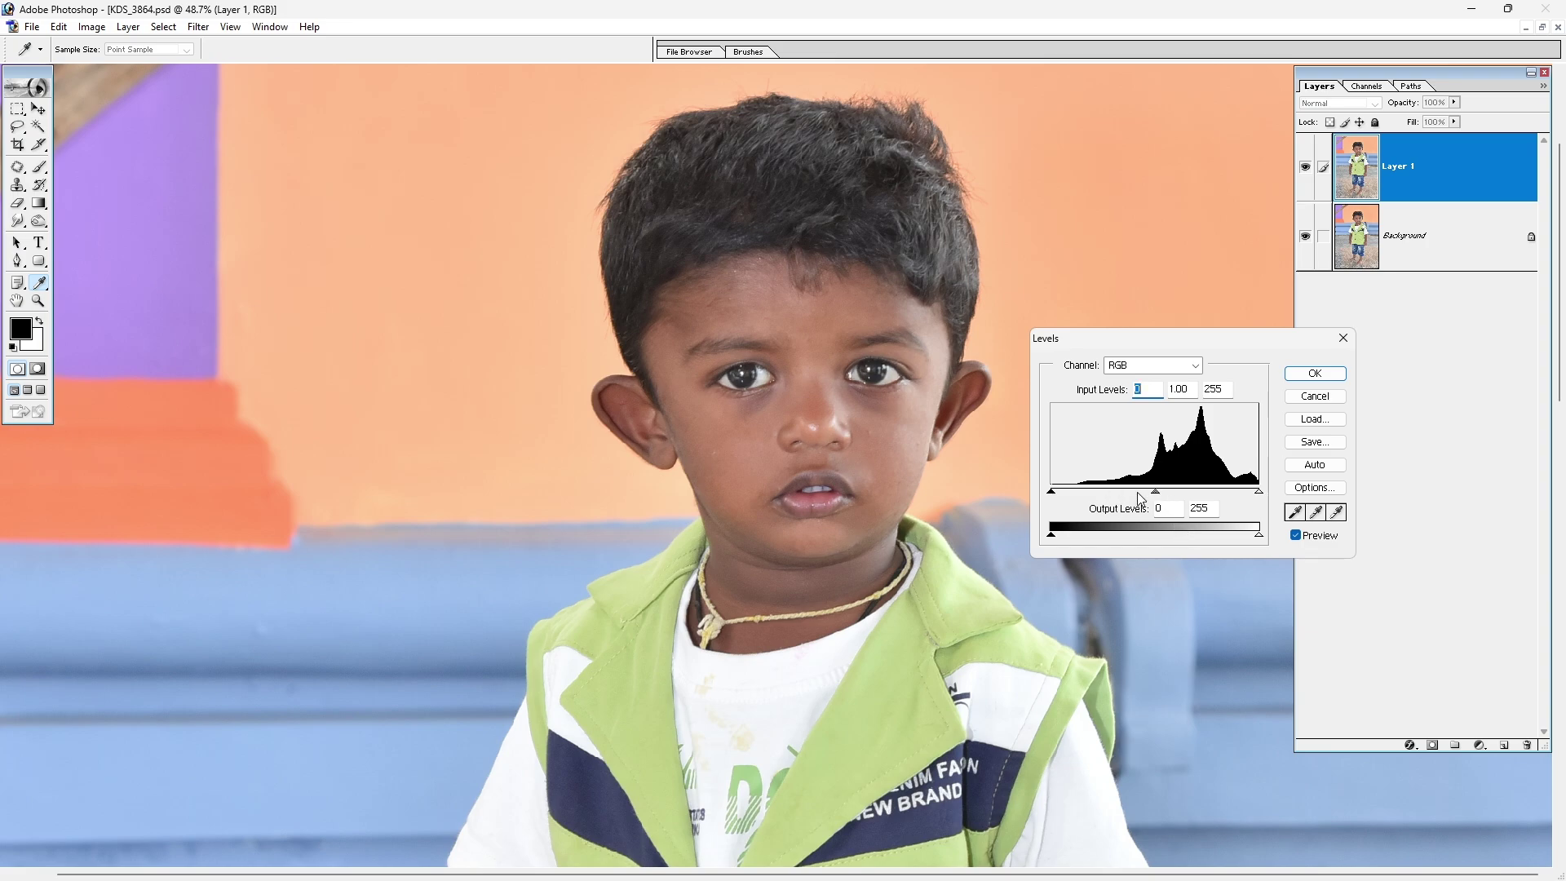
drag(1184, 345, 1169, 318)
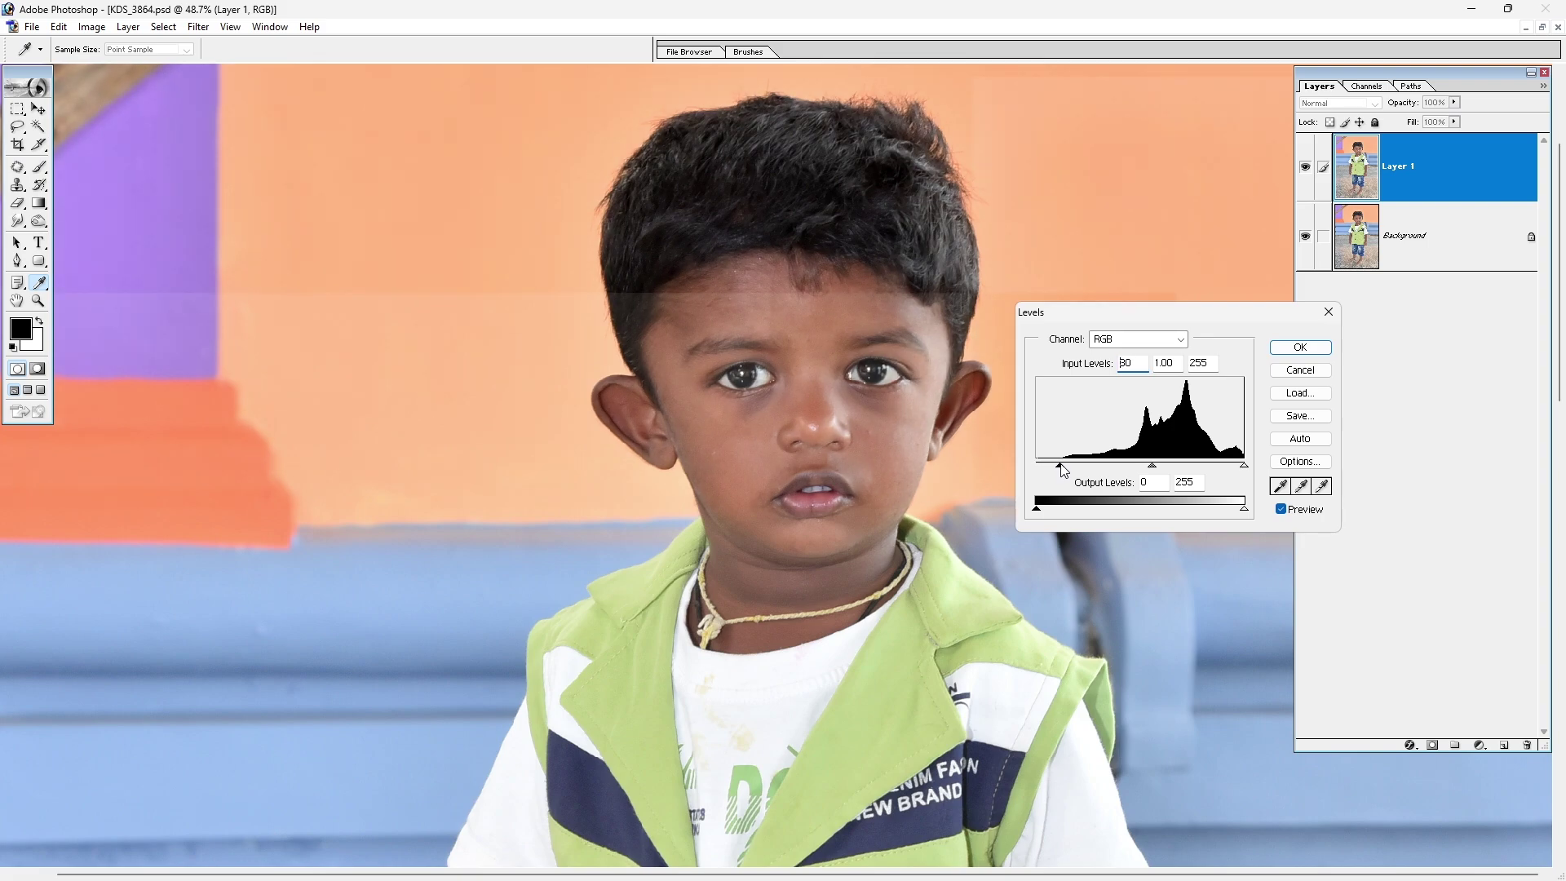
drag(1038, 468, 1065, 467)
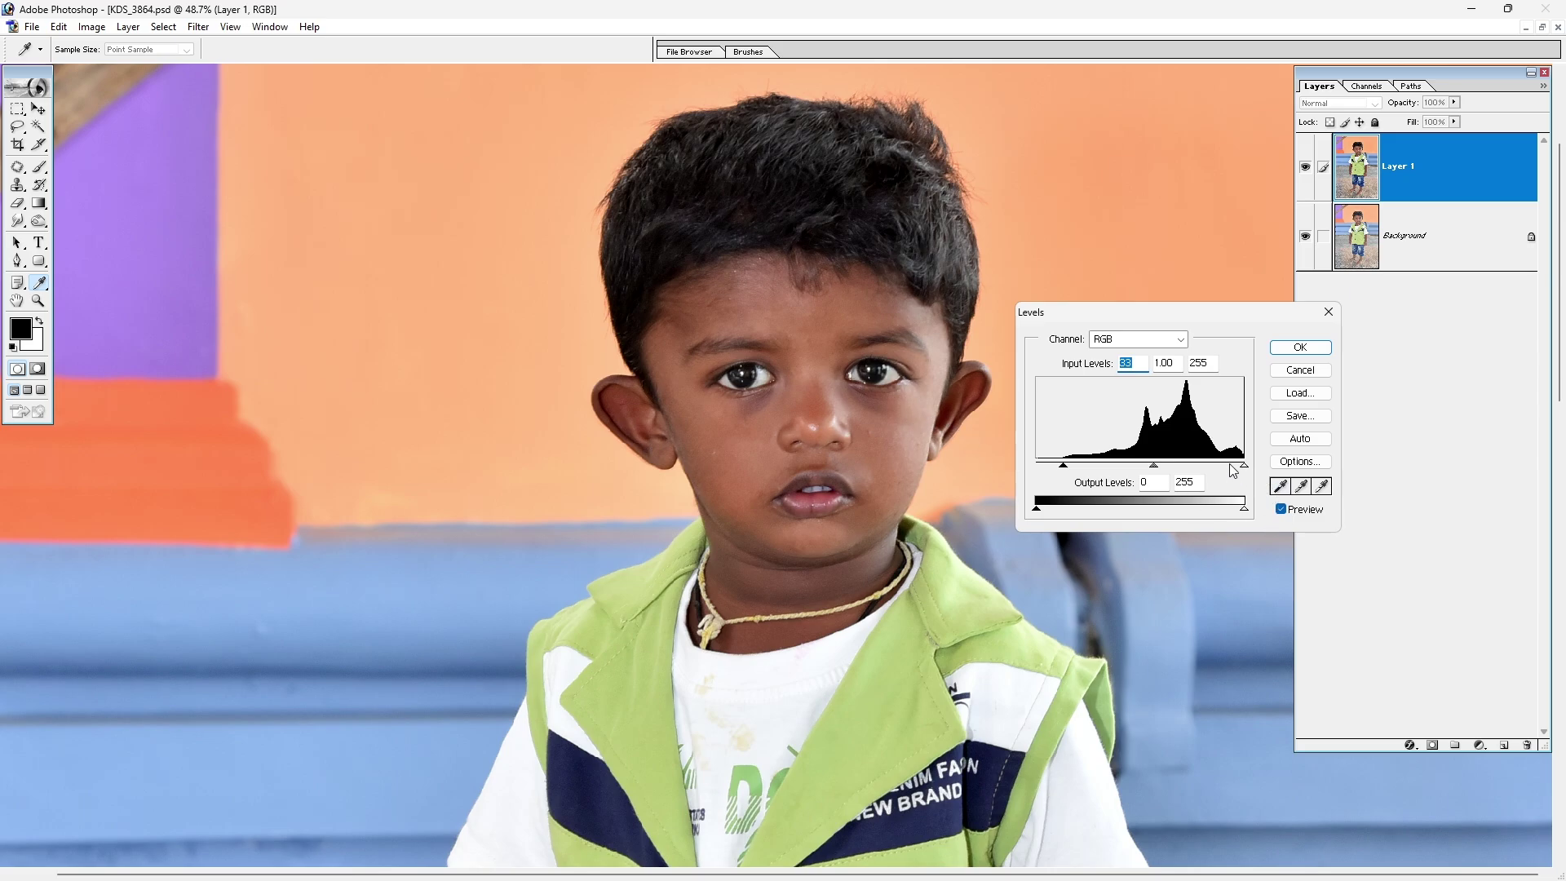
drag(1243, 466, 1142, 468)
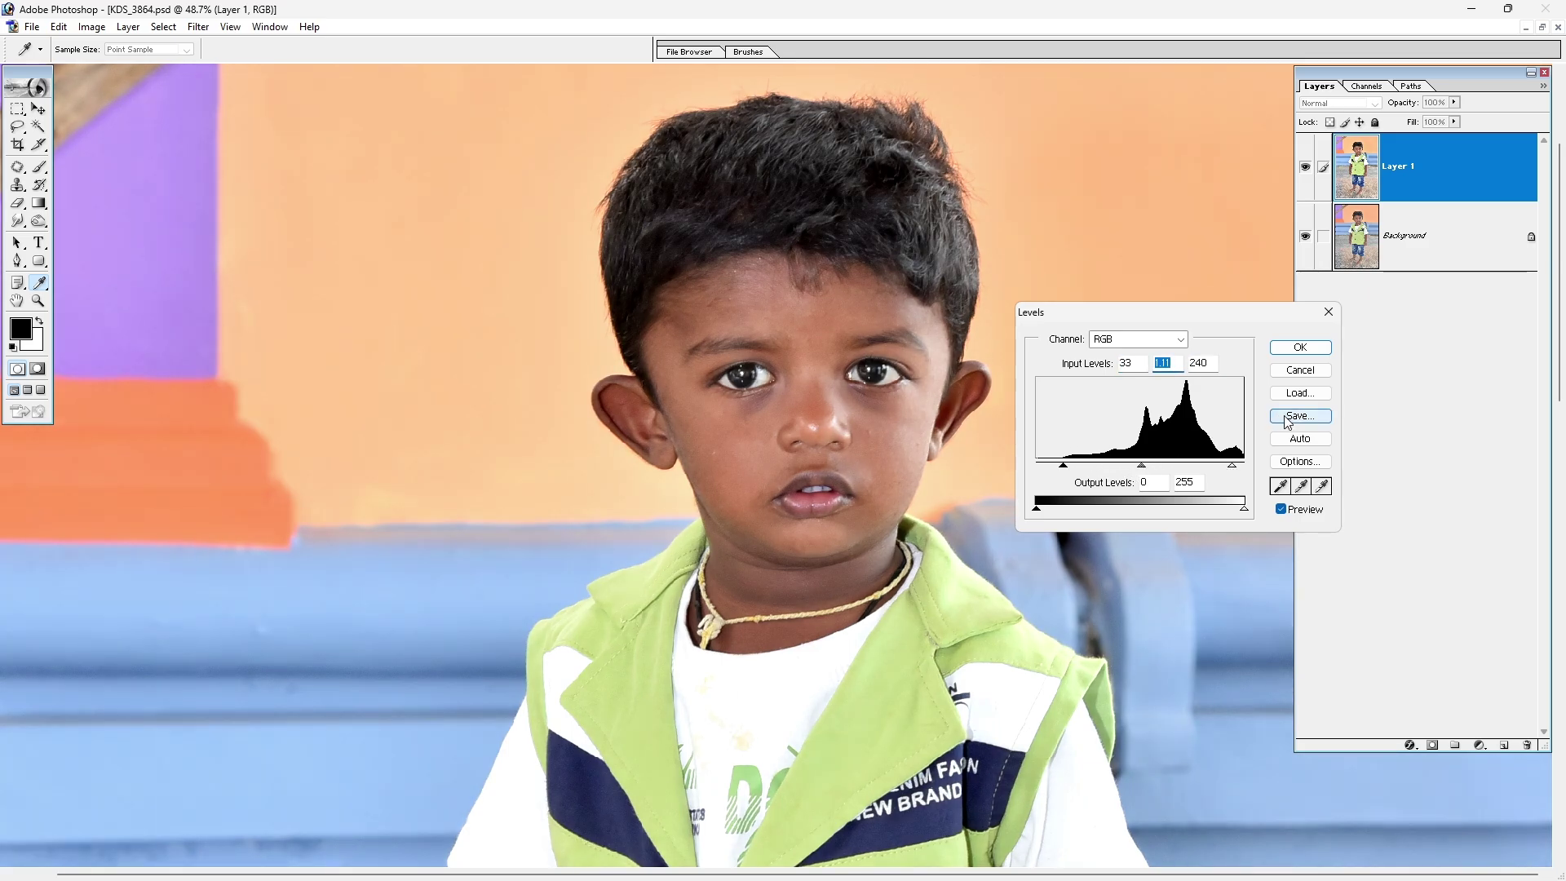
click(1282, 509)
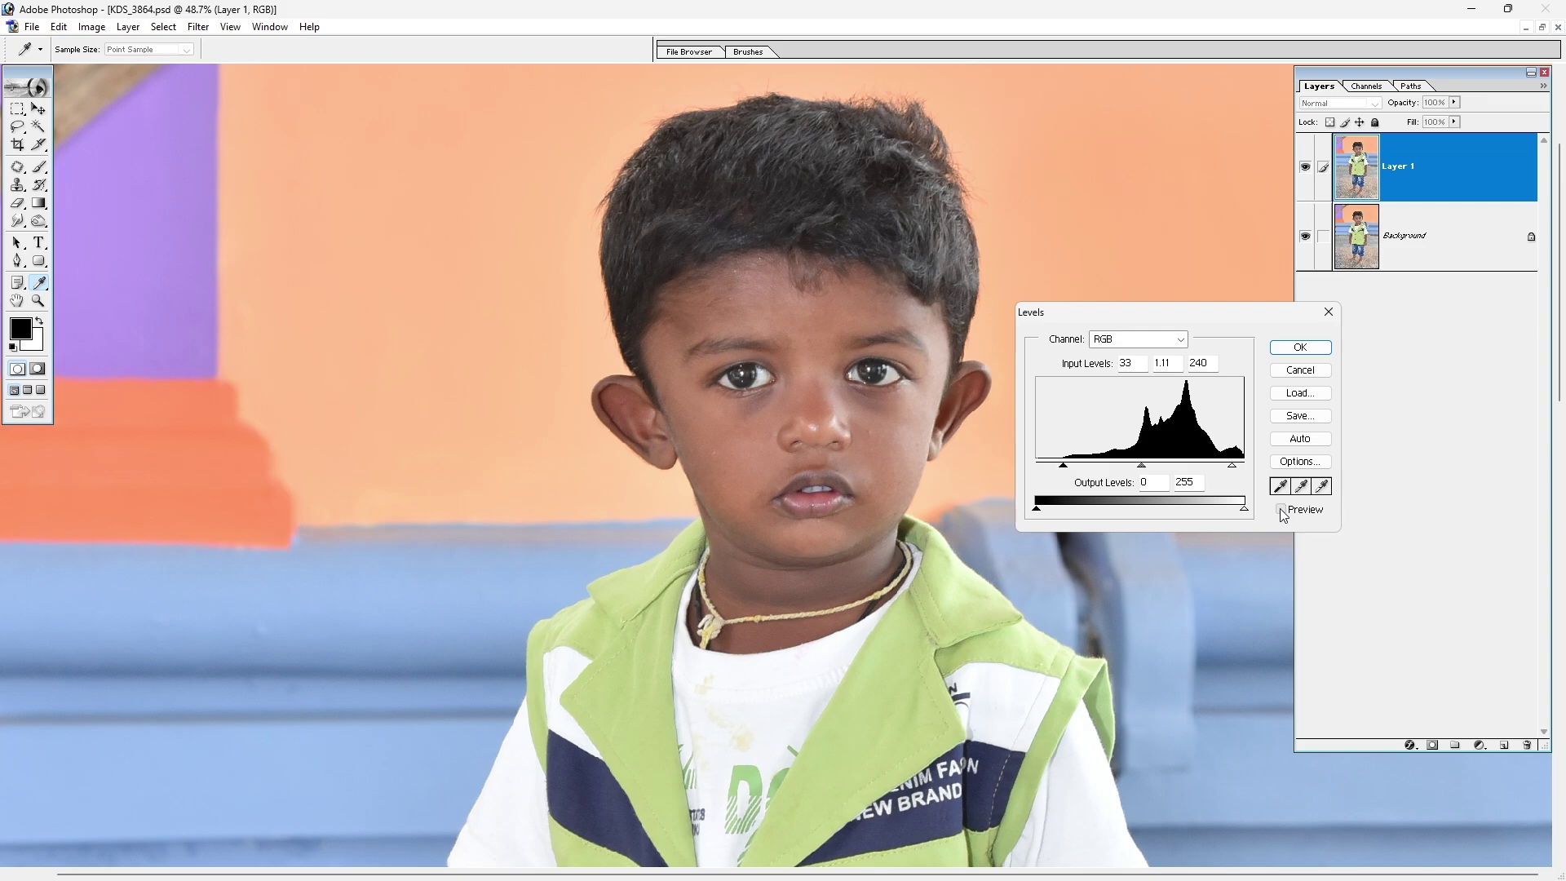
click(1282, 510)
click(1281, 509)
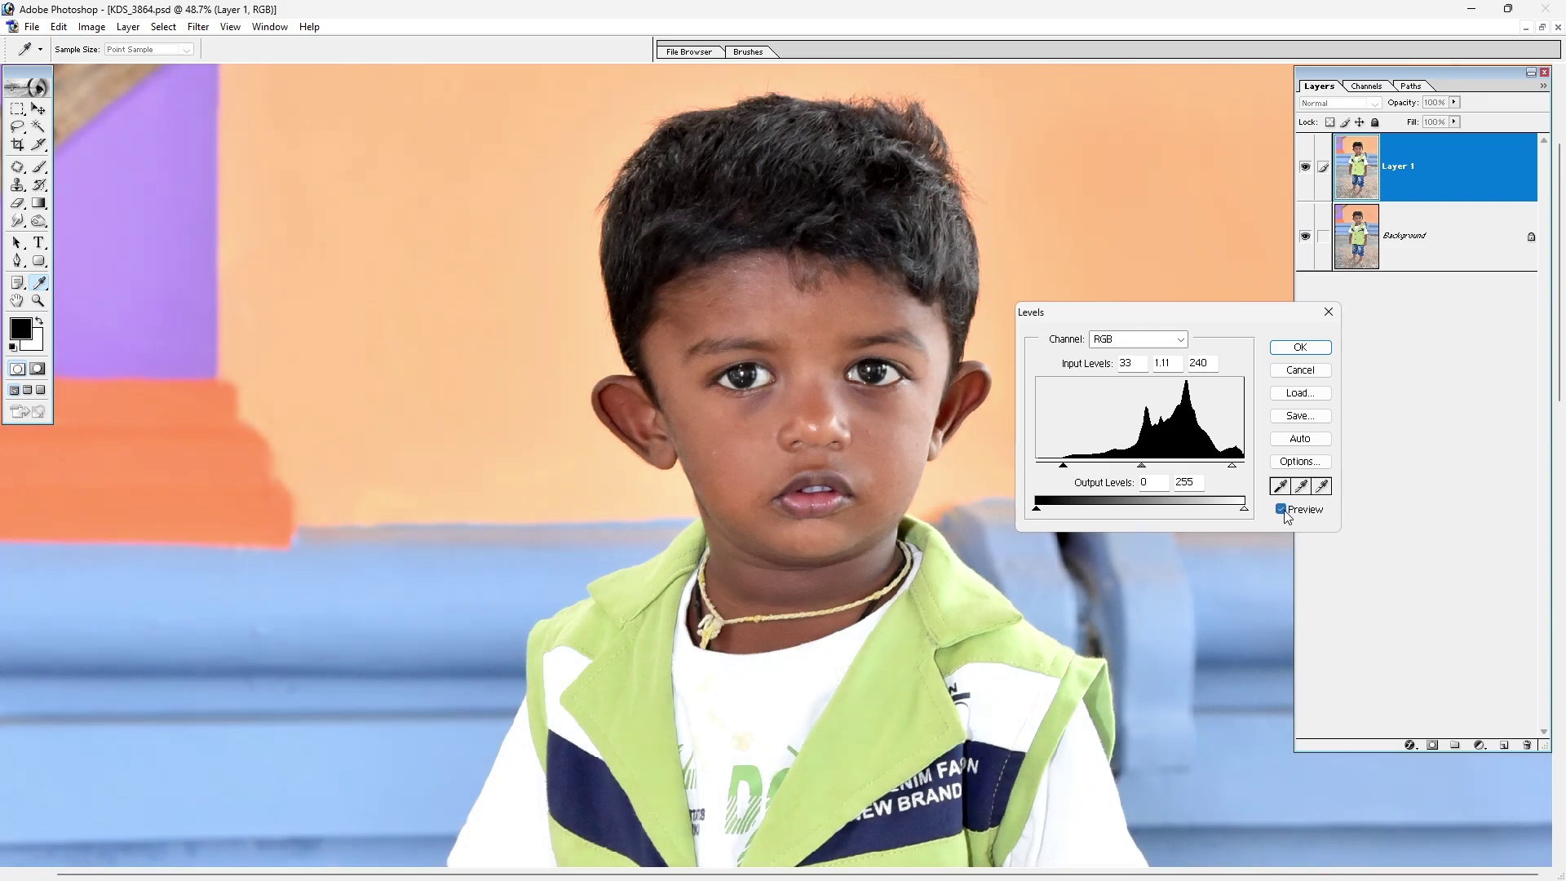
click(1300, 347)
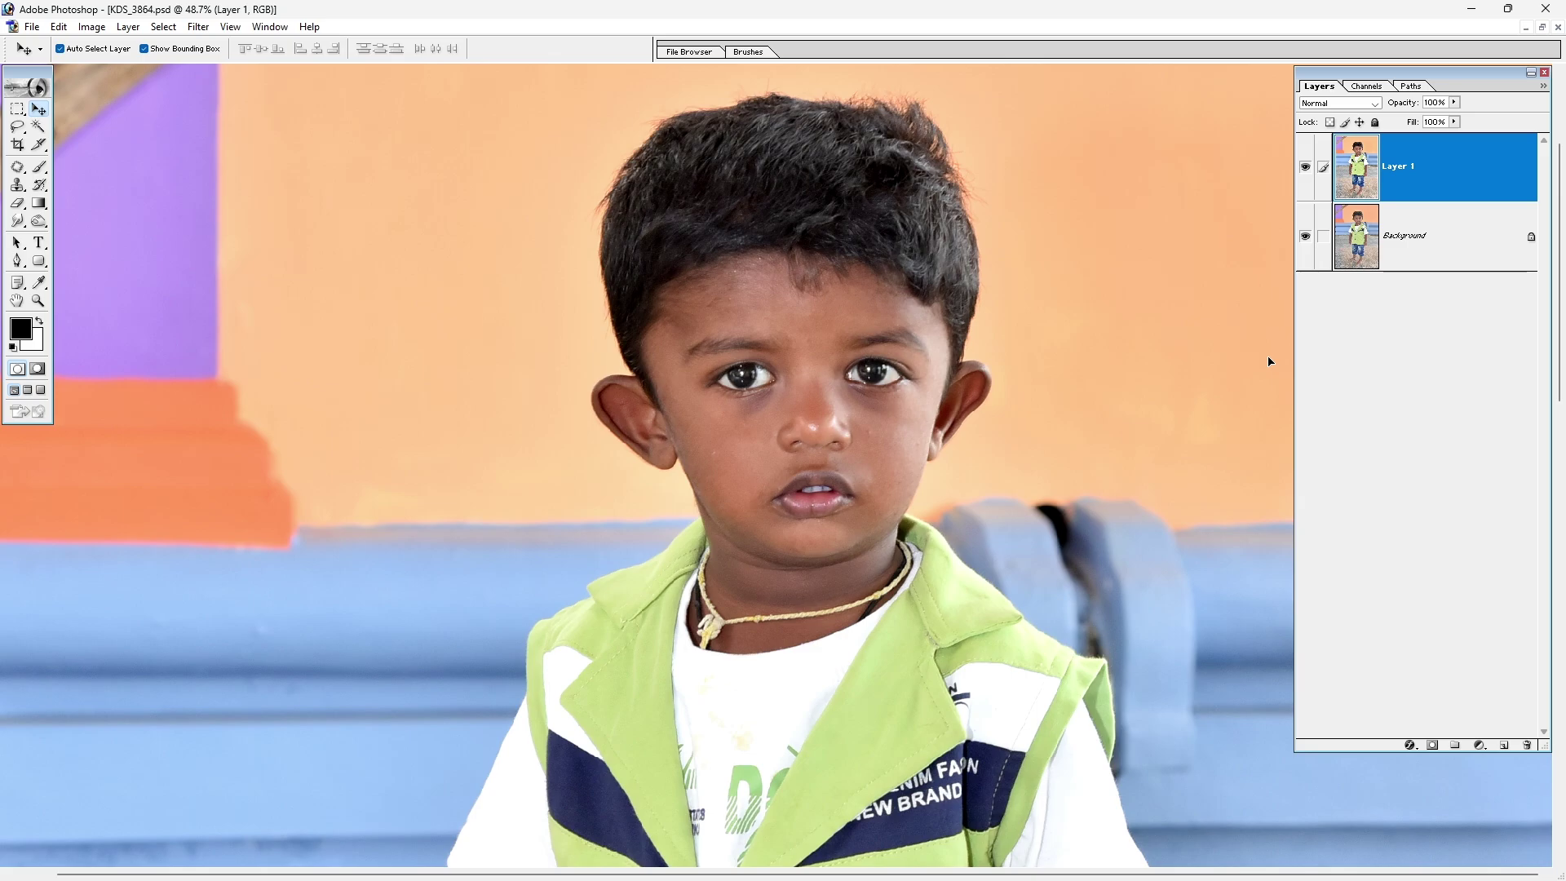
key(ctrl+minus)
key(ctrl+minus)
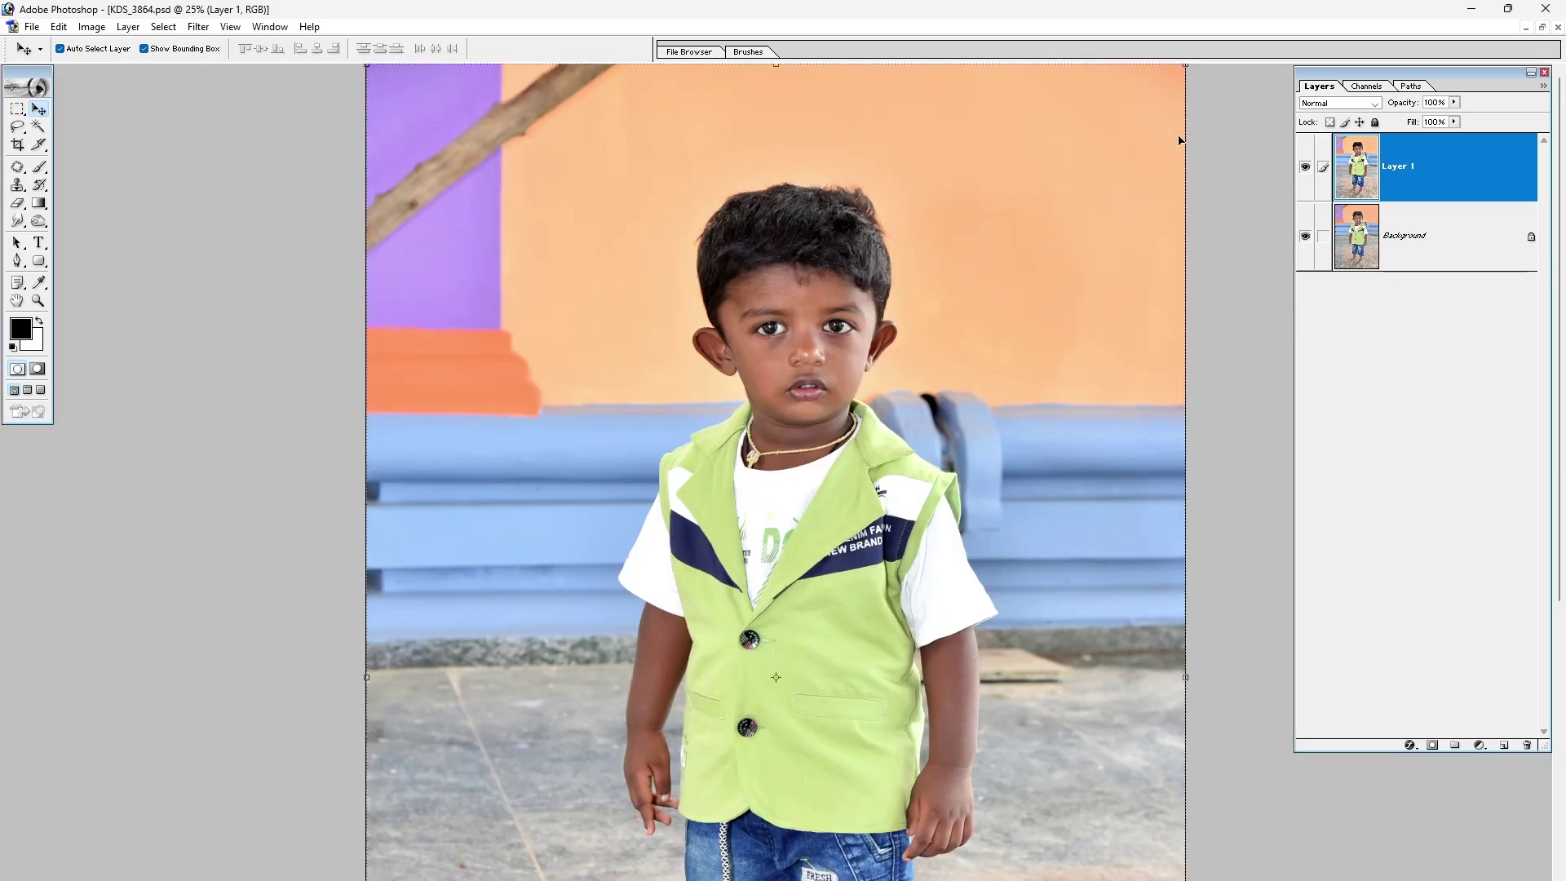
Toggle Layer 1's visibility to compare the corrected photo with the original.
click(1306, 168)
click(1305, 168)
click(1305, 168)
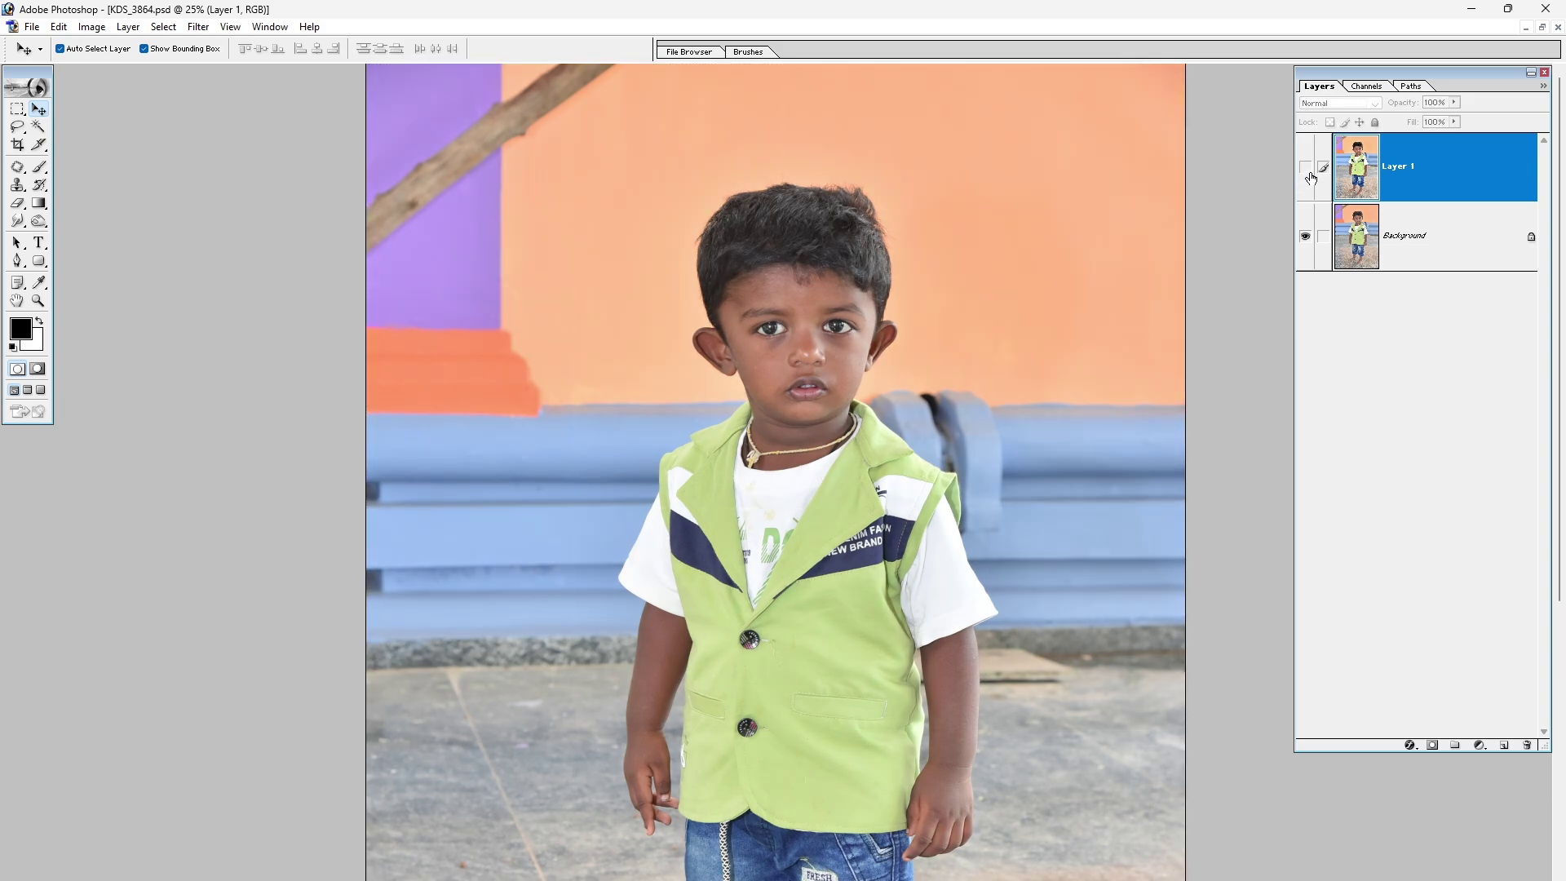
click(1305, 168)
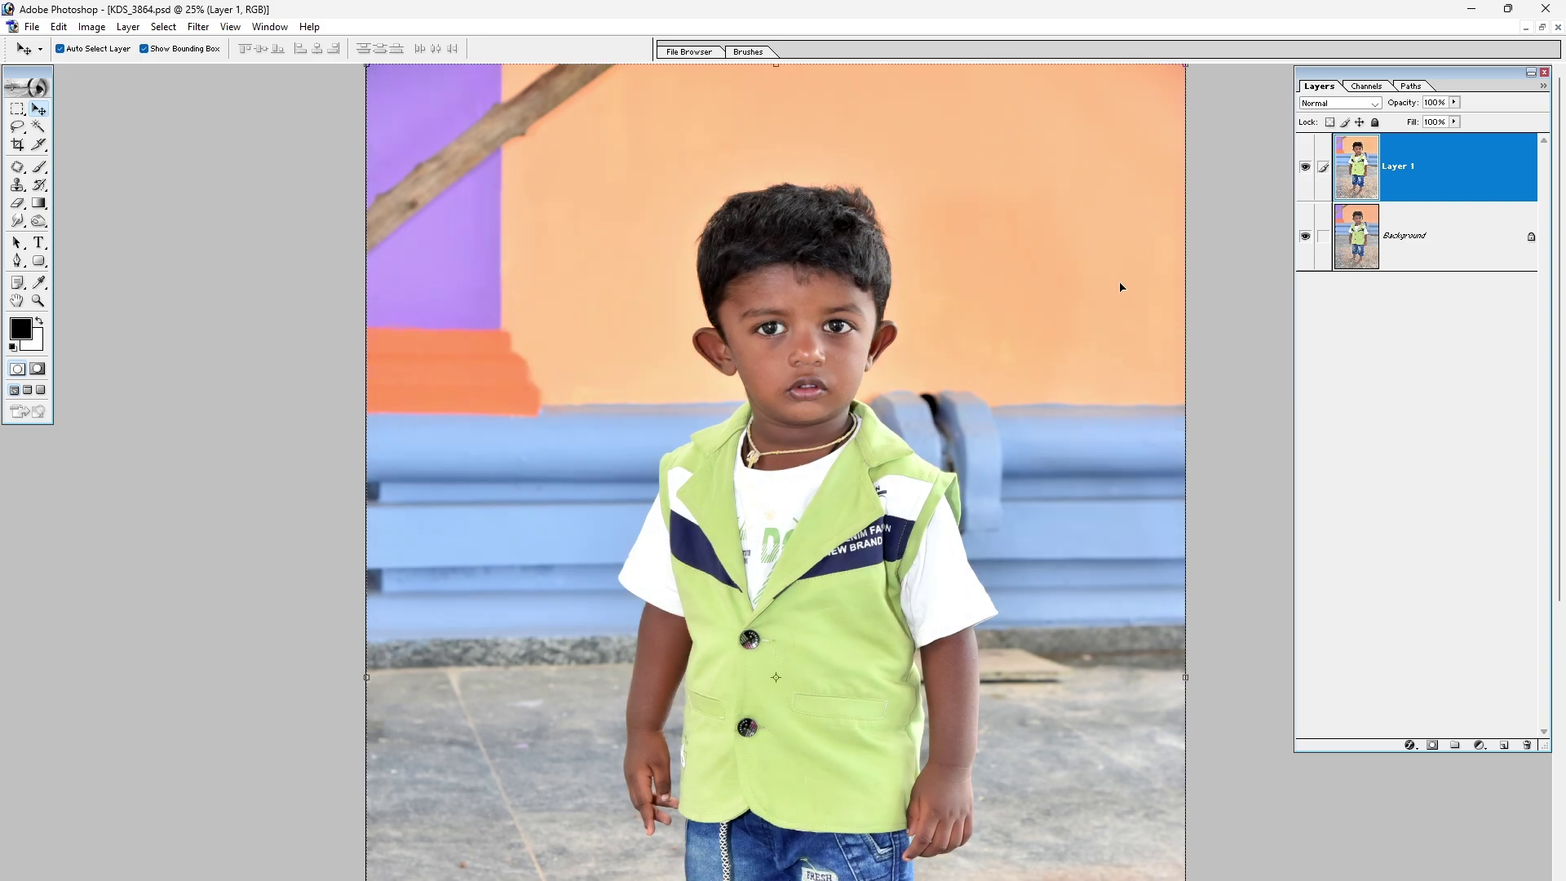
Zoom onto the boy's face and bring up Color Balance beside it.
drag(987, 208, 713, 457)
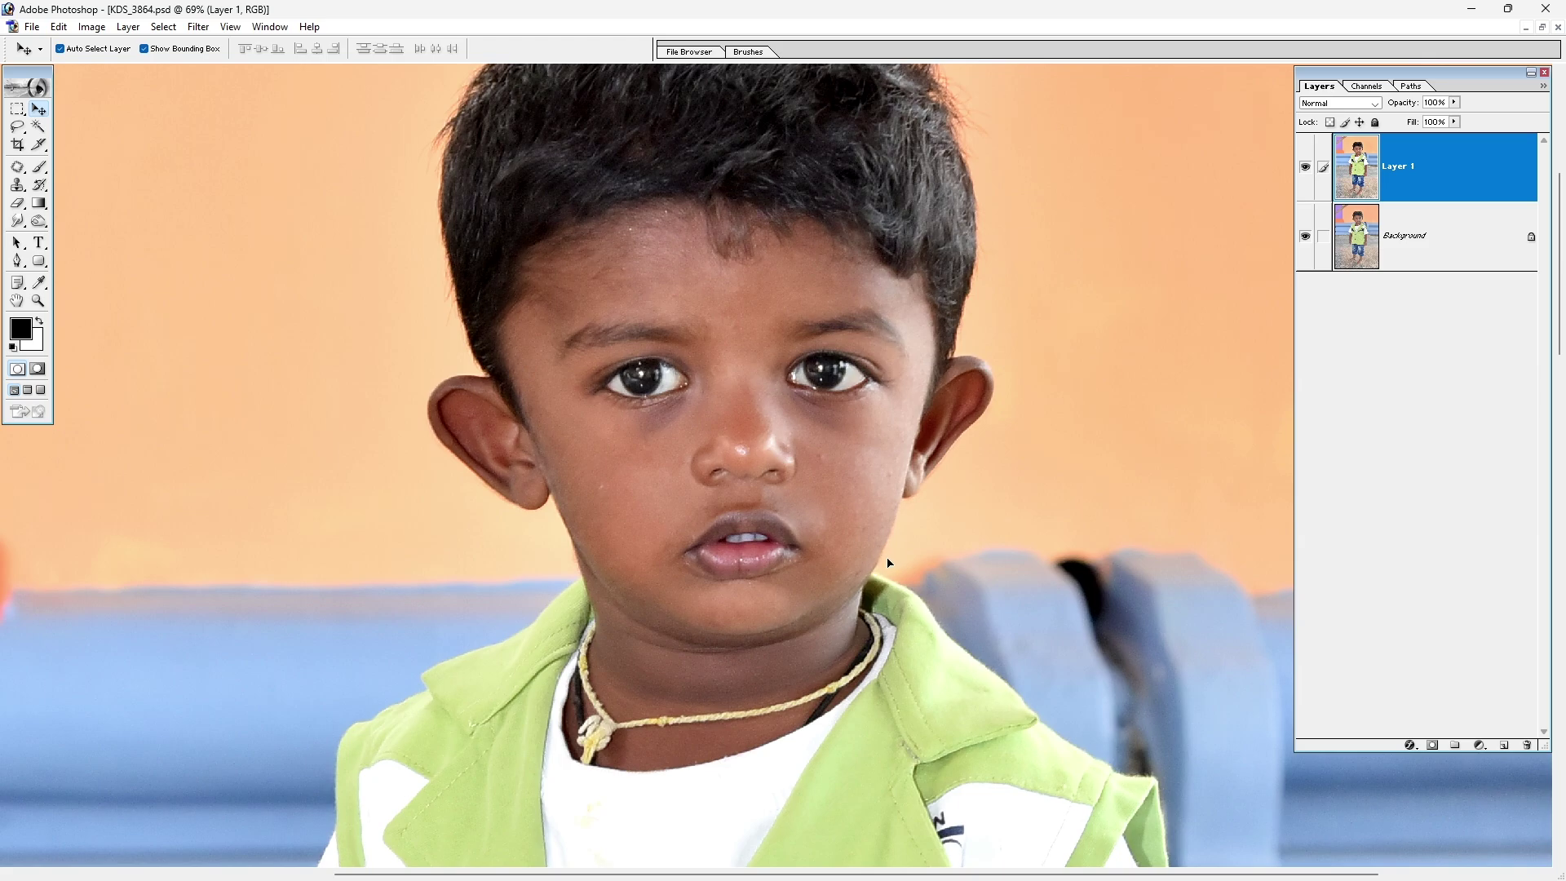
key(ctrl+b)
drag(888, 334, 1257, 343)
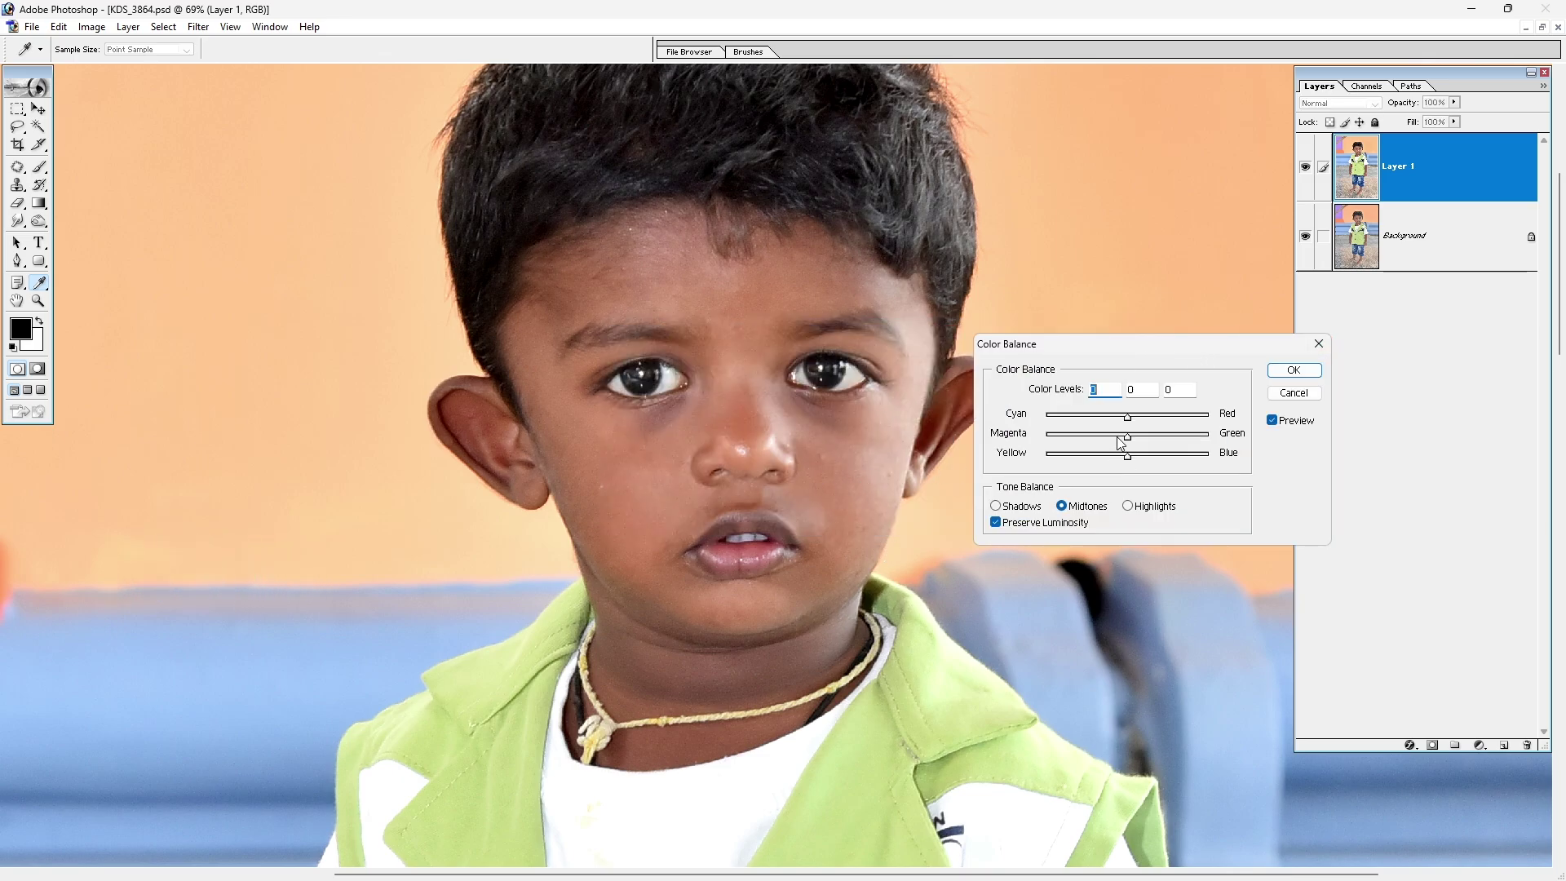
Set Layer 1's midtone Color Balance to +13, -7, -9, then view at 50% on the face.
mouse_move(1129, 420)
mouse_down()
mouse_move(1145, 445)
mouse_move(1124, 439)
mouse_move(1124, 460)
mouse_up()
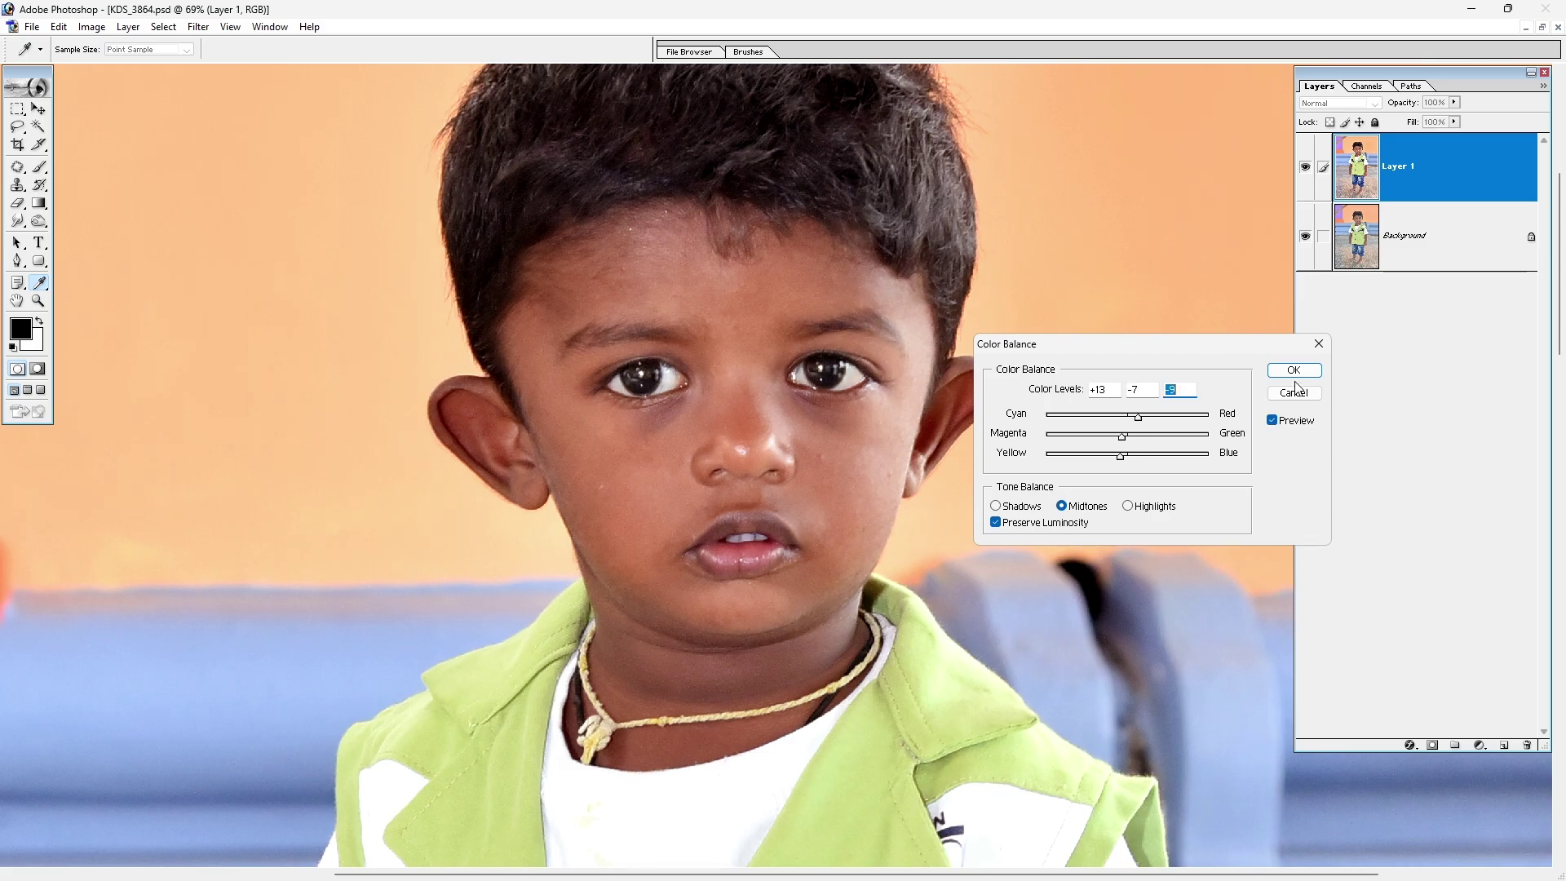
click(1273, 422)
click(1286, 370)
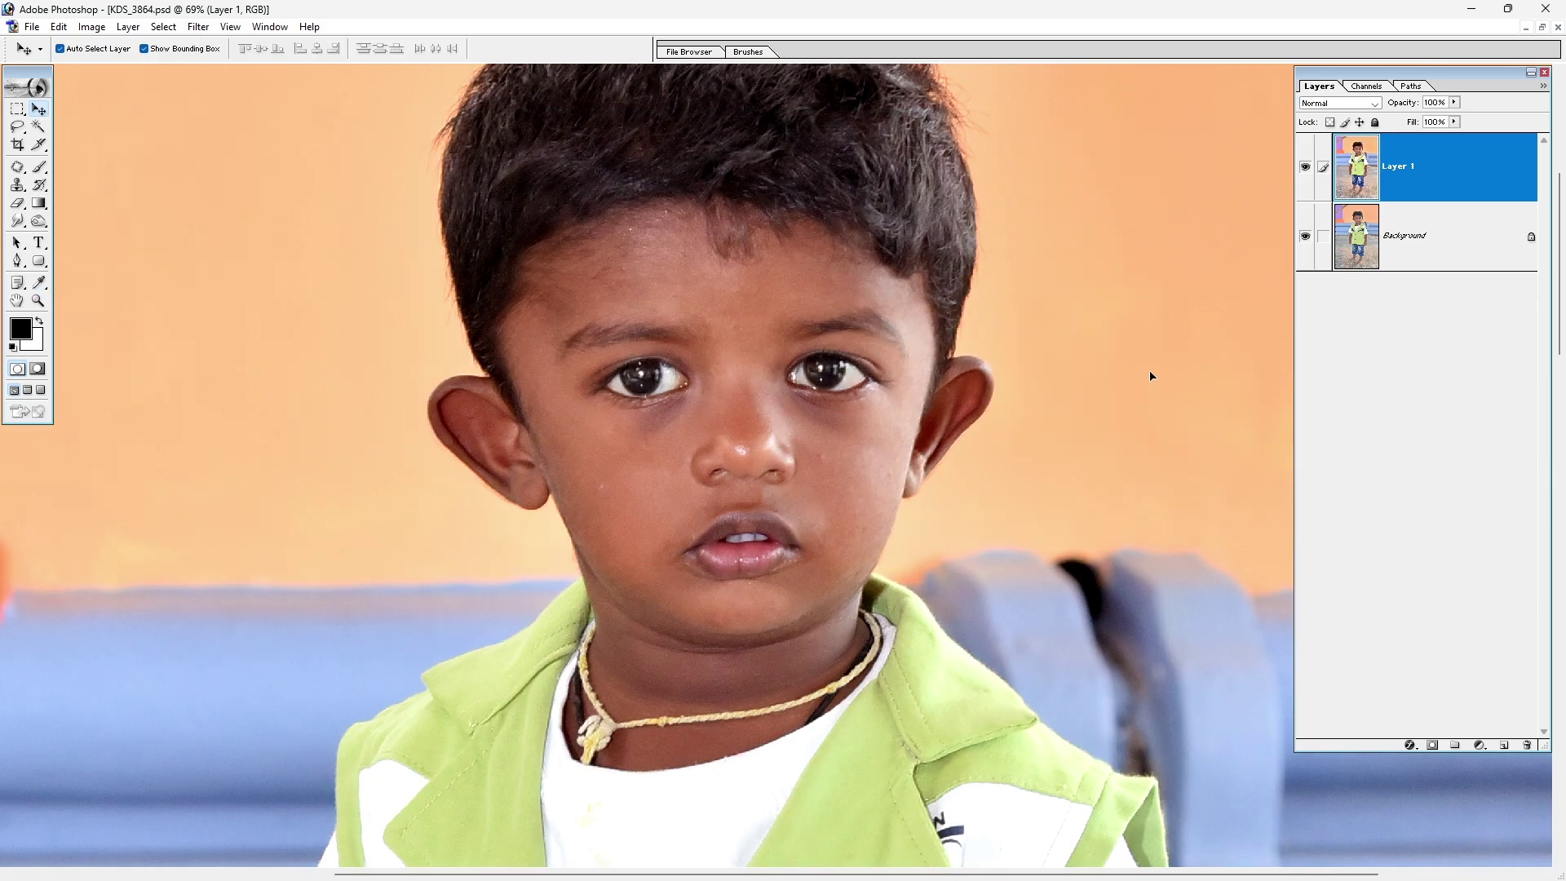
key(ctrl+minus)
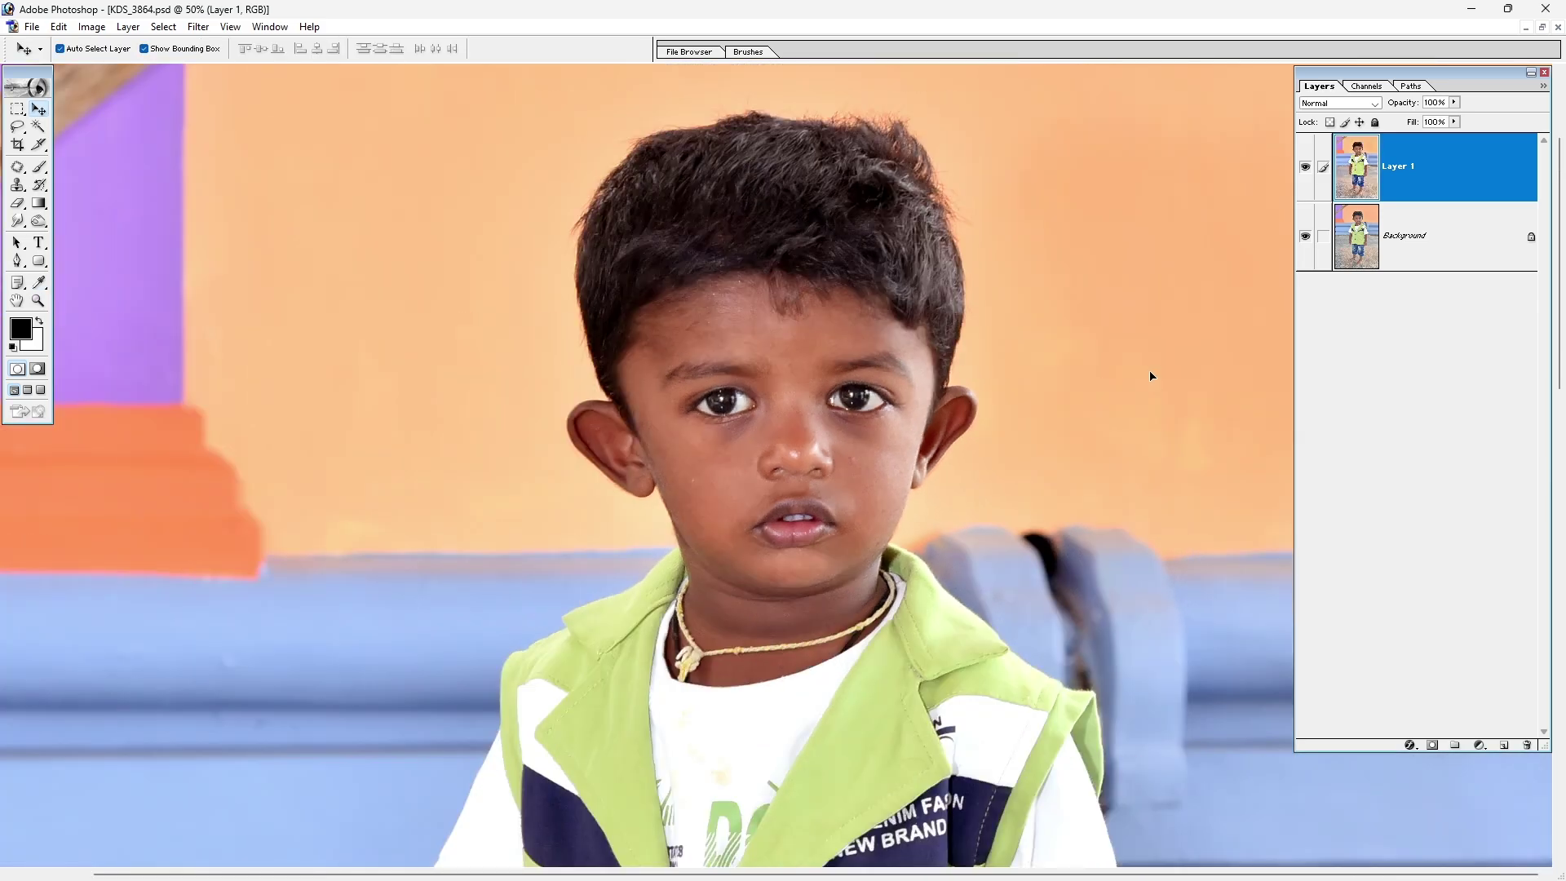
drag(651, 523, 521, 472)
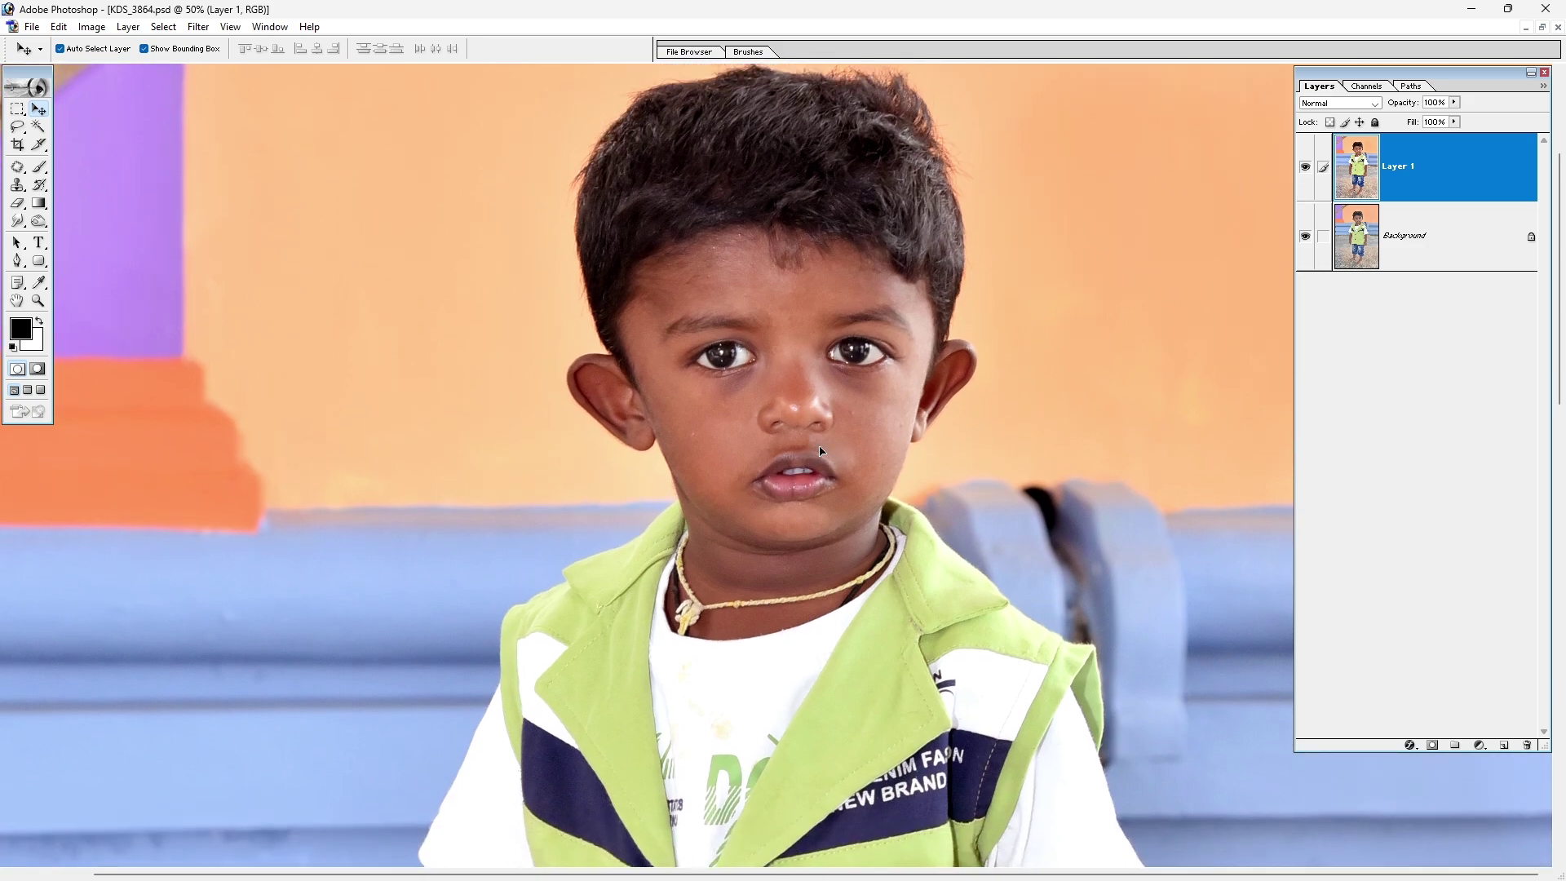
Apply Selective Color to Layer 1's reds with cyan -21 and yellow +12, then fit to screen.
click(91, 26)
mouse_move(130, 71)
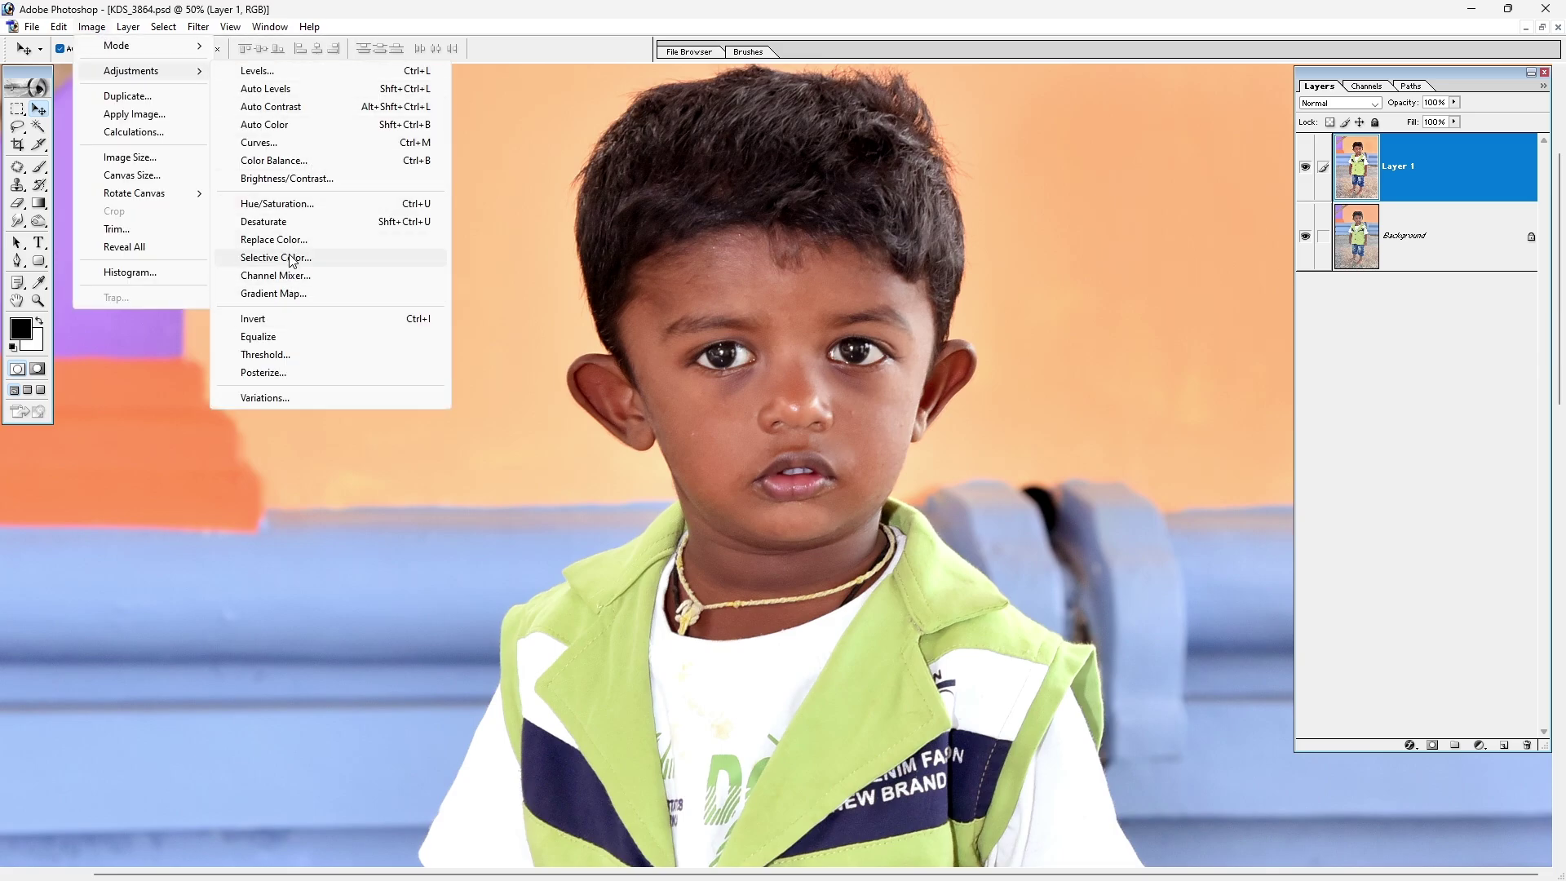
click(292, 258)
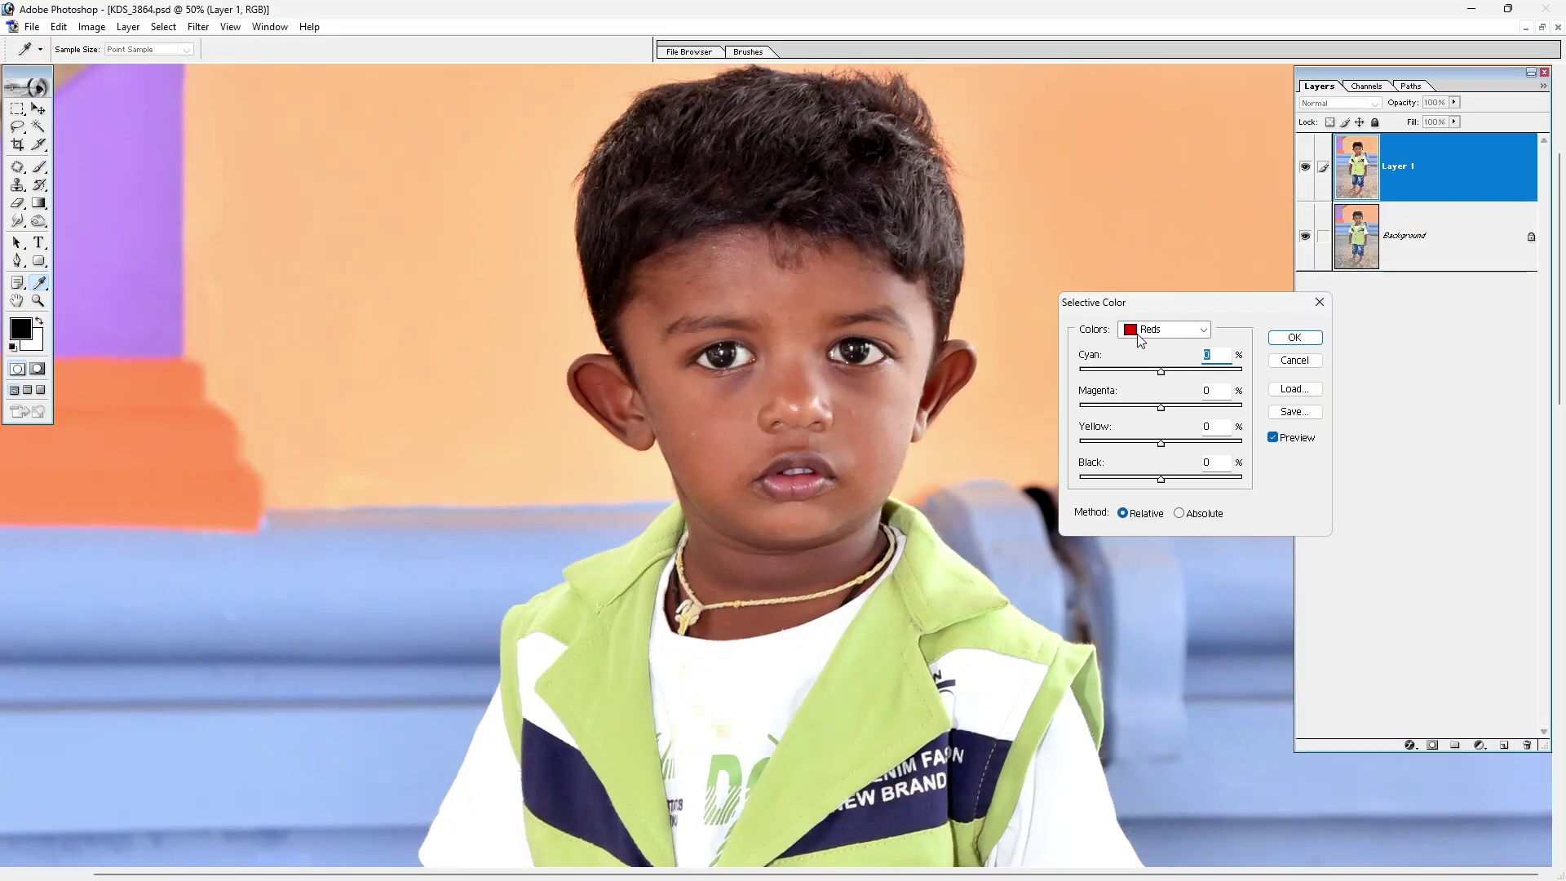
drag(1162, 374, 1228, 386)
drag(1231, 371, 1147, 376)
drag(1161, 443, 1174, 442)
click(1293, 337)
key(v)
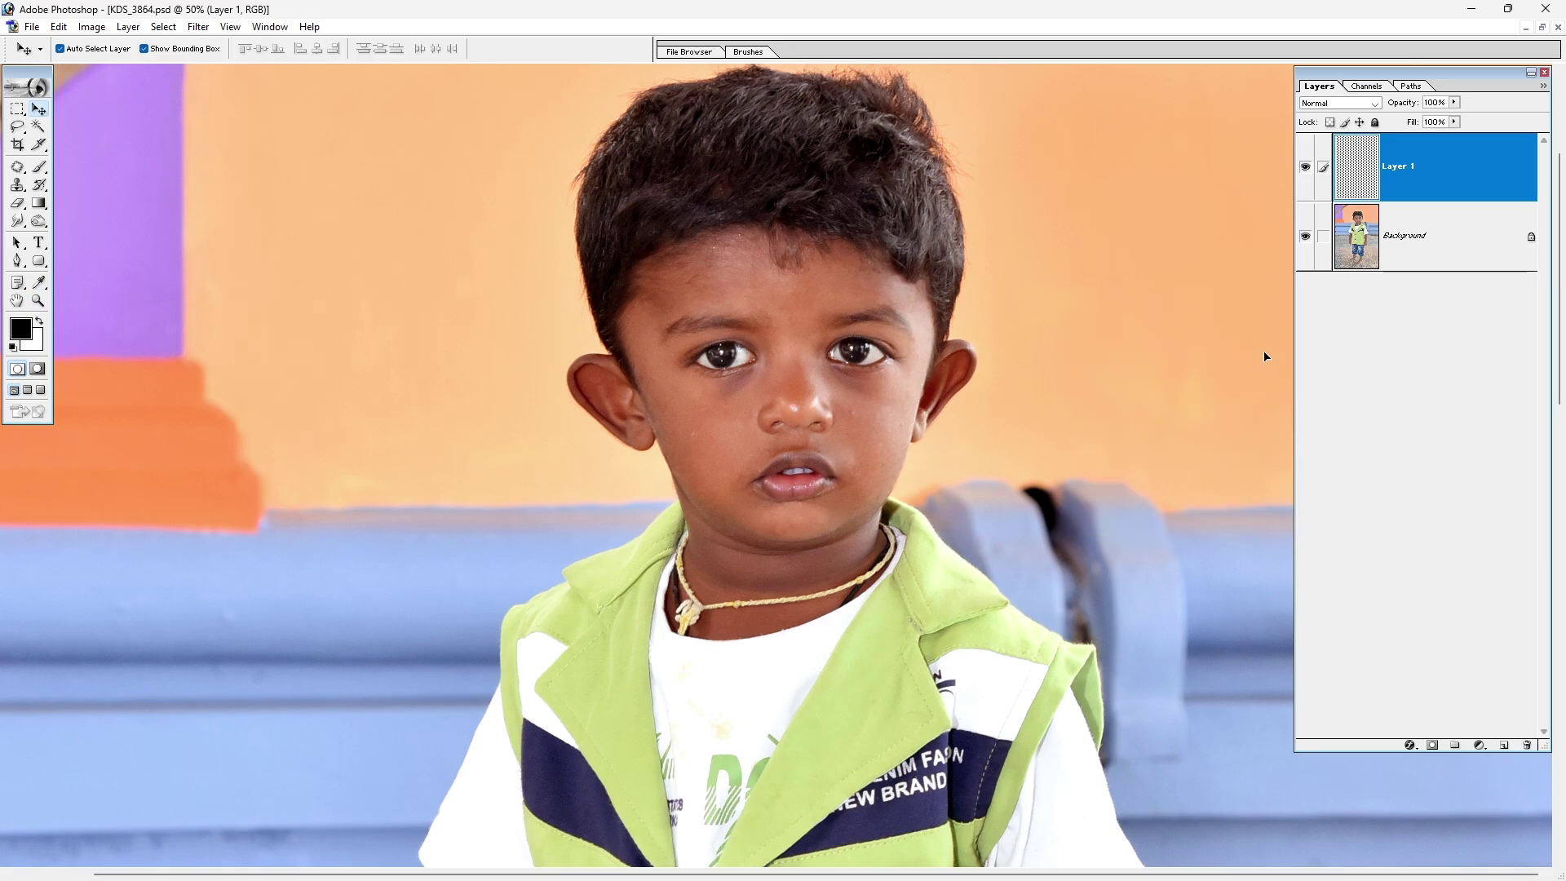
key(ctrl+0)
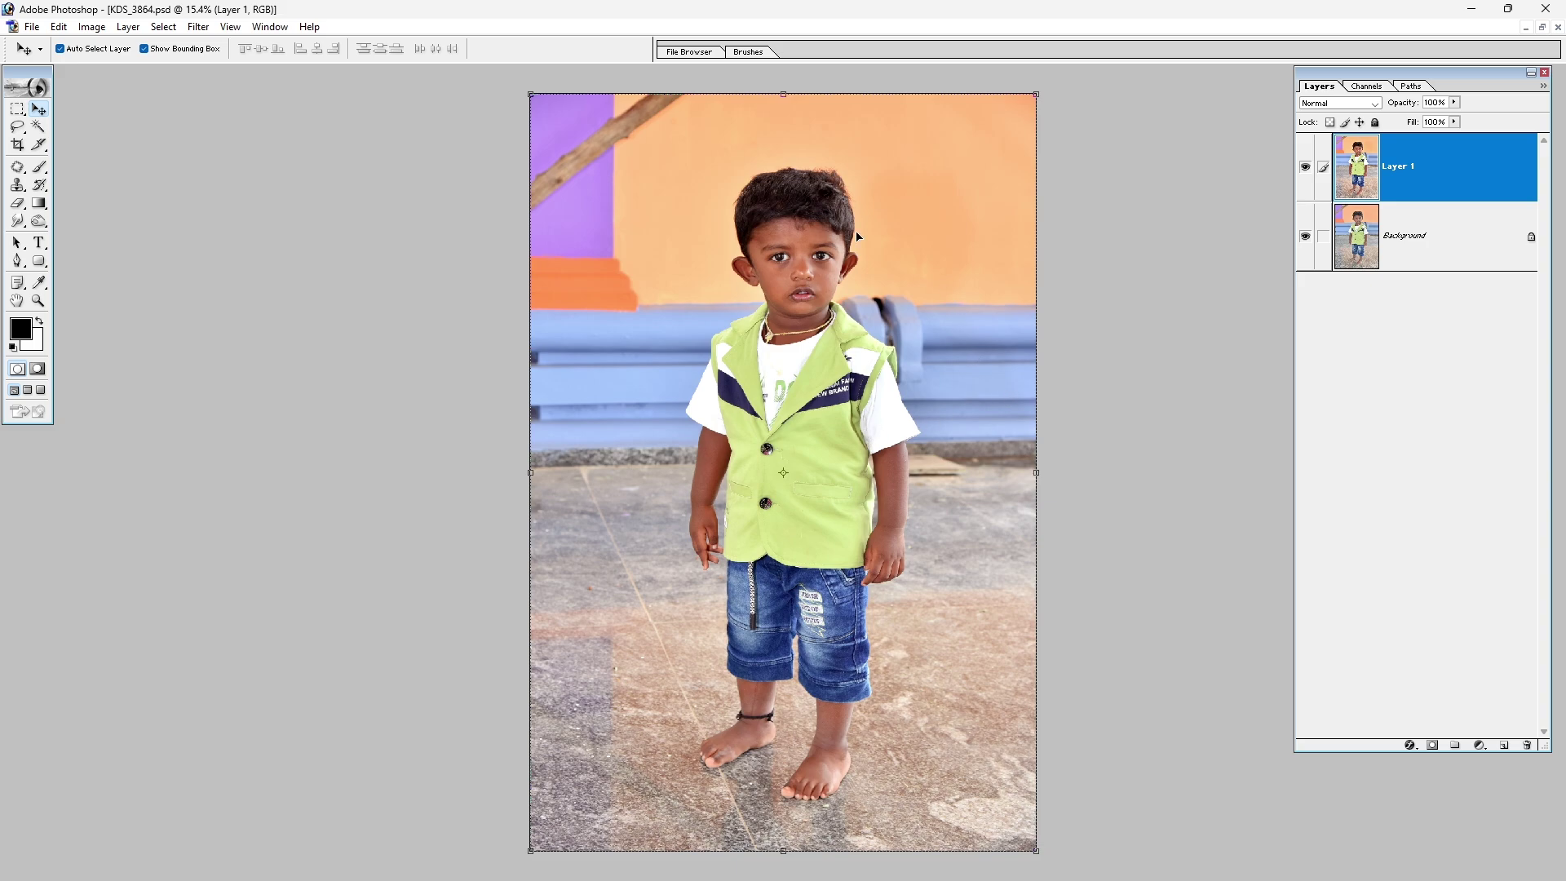
Lift midtones with one Curves point near 120/126, then hide Layer 1 to compare.
click(92, 26)
mouse_move(131, 71)
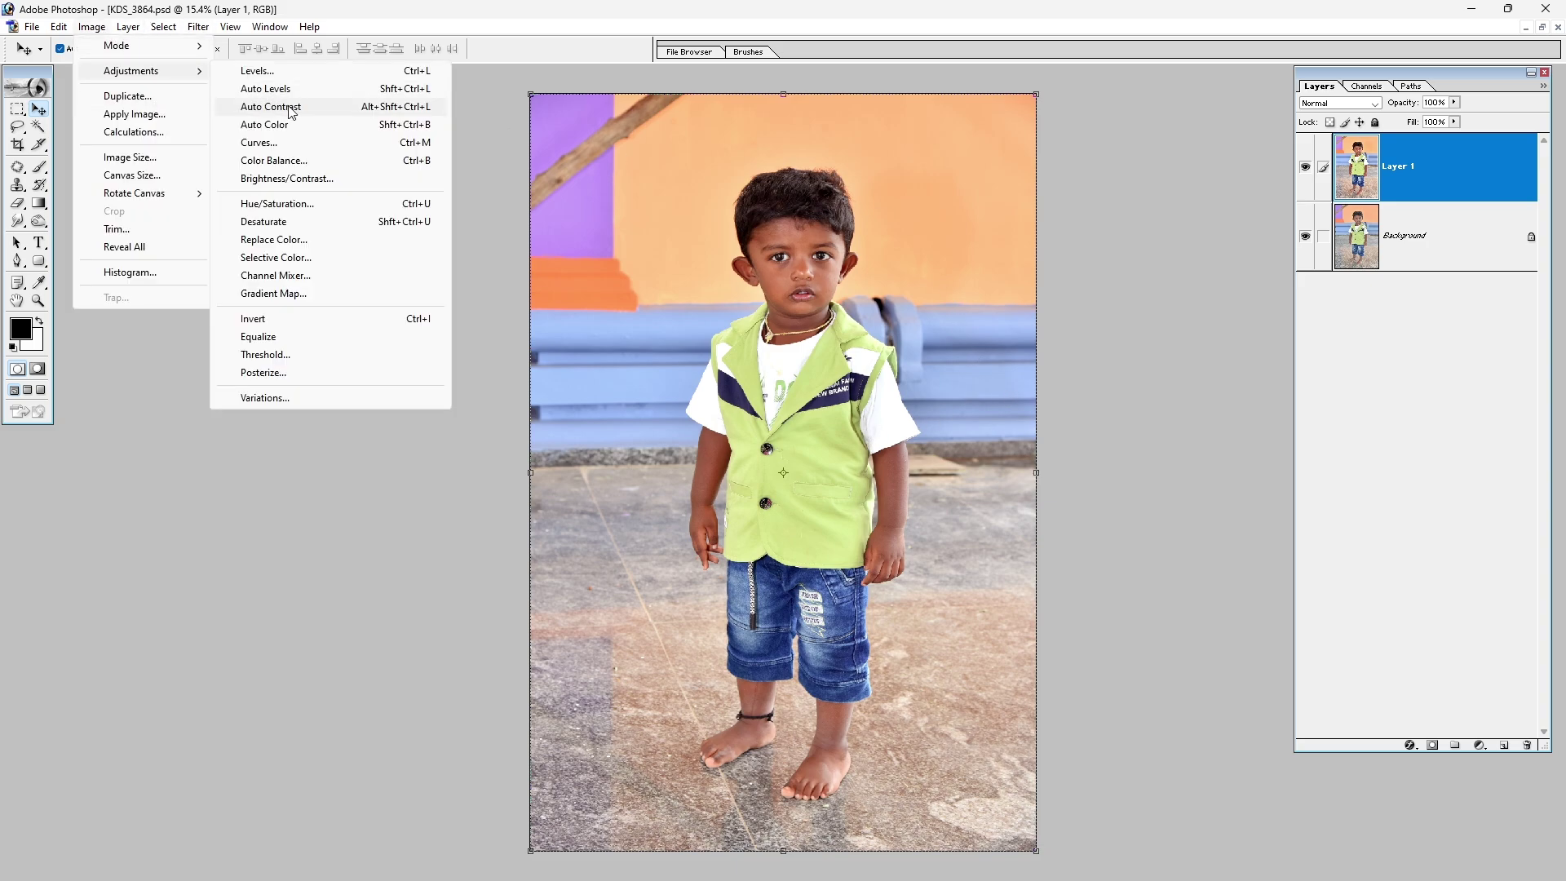
click(295, 143)
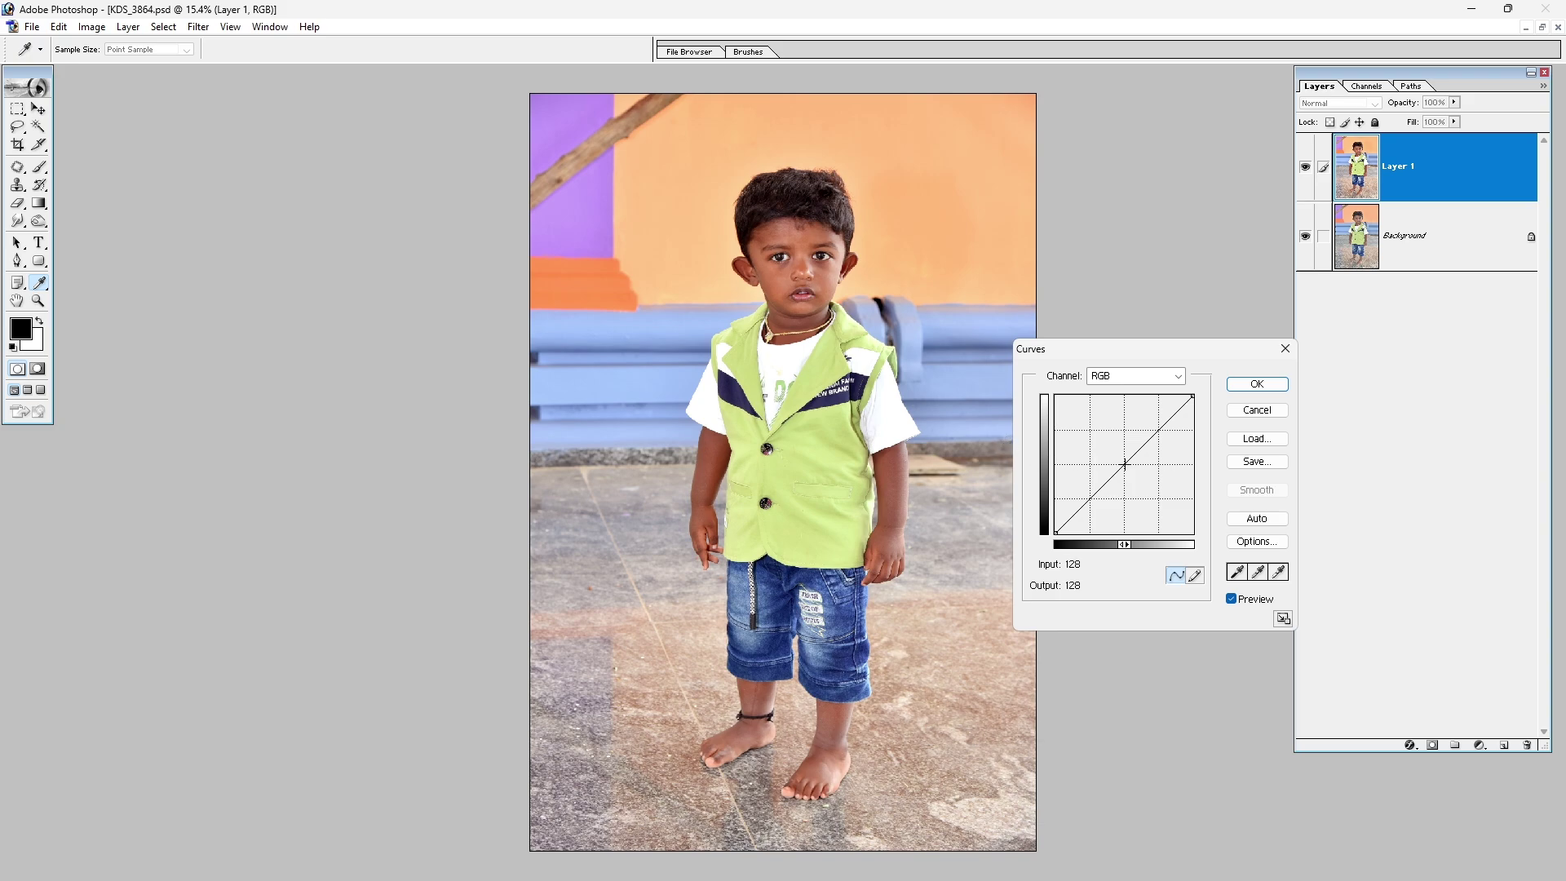
click(1120, 465)
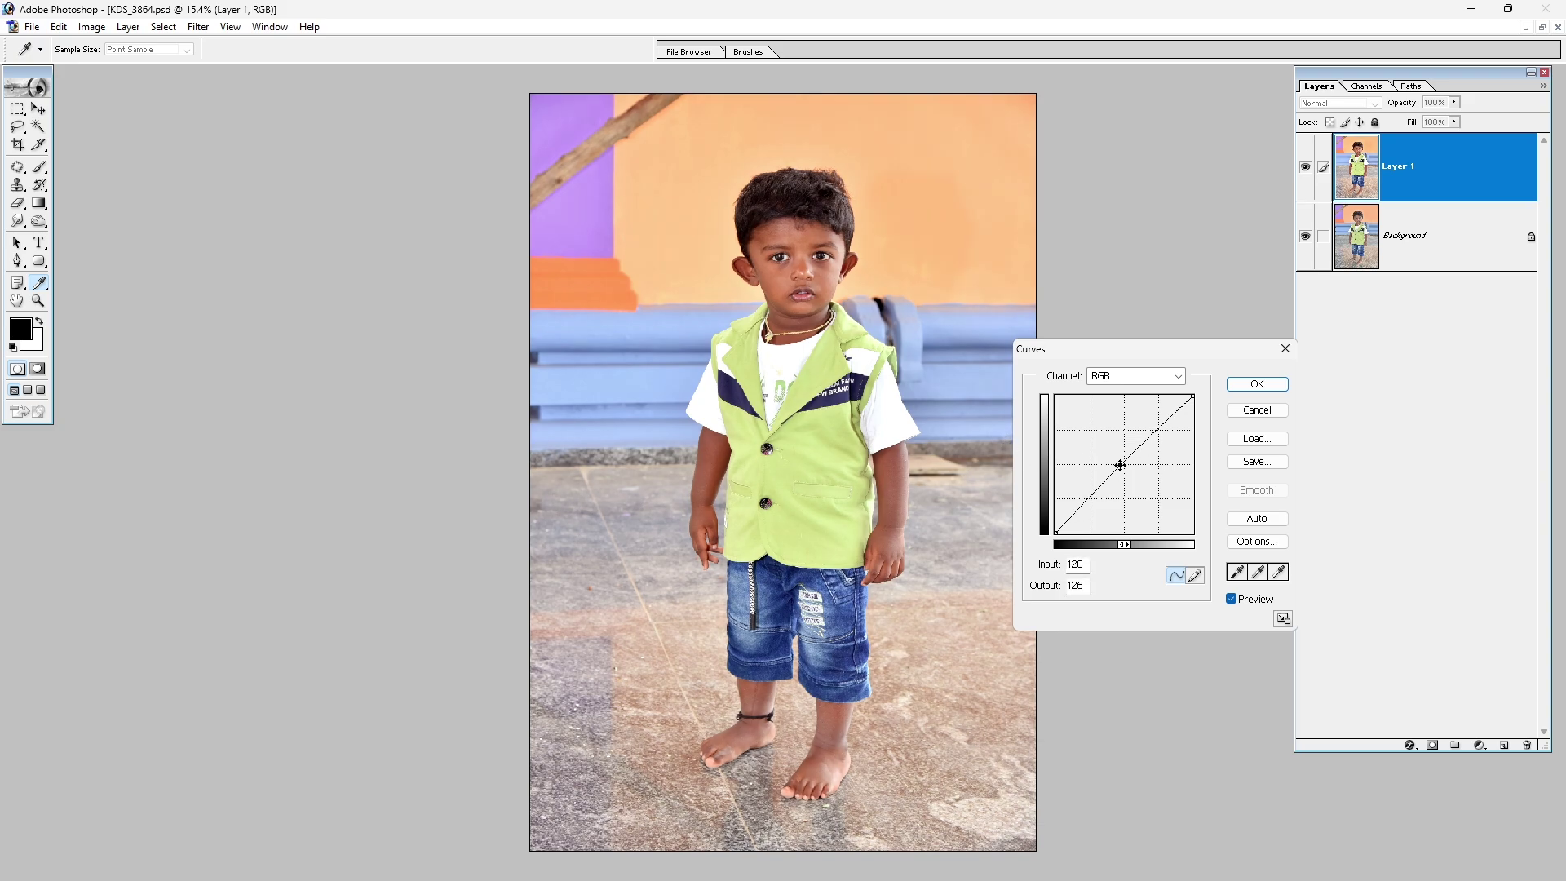
click(1256, 383)
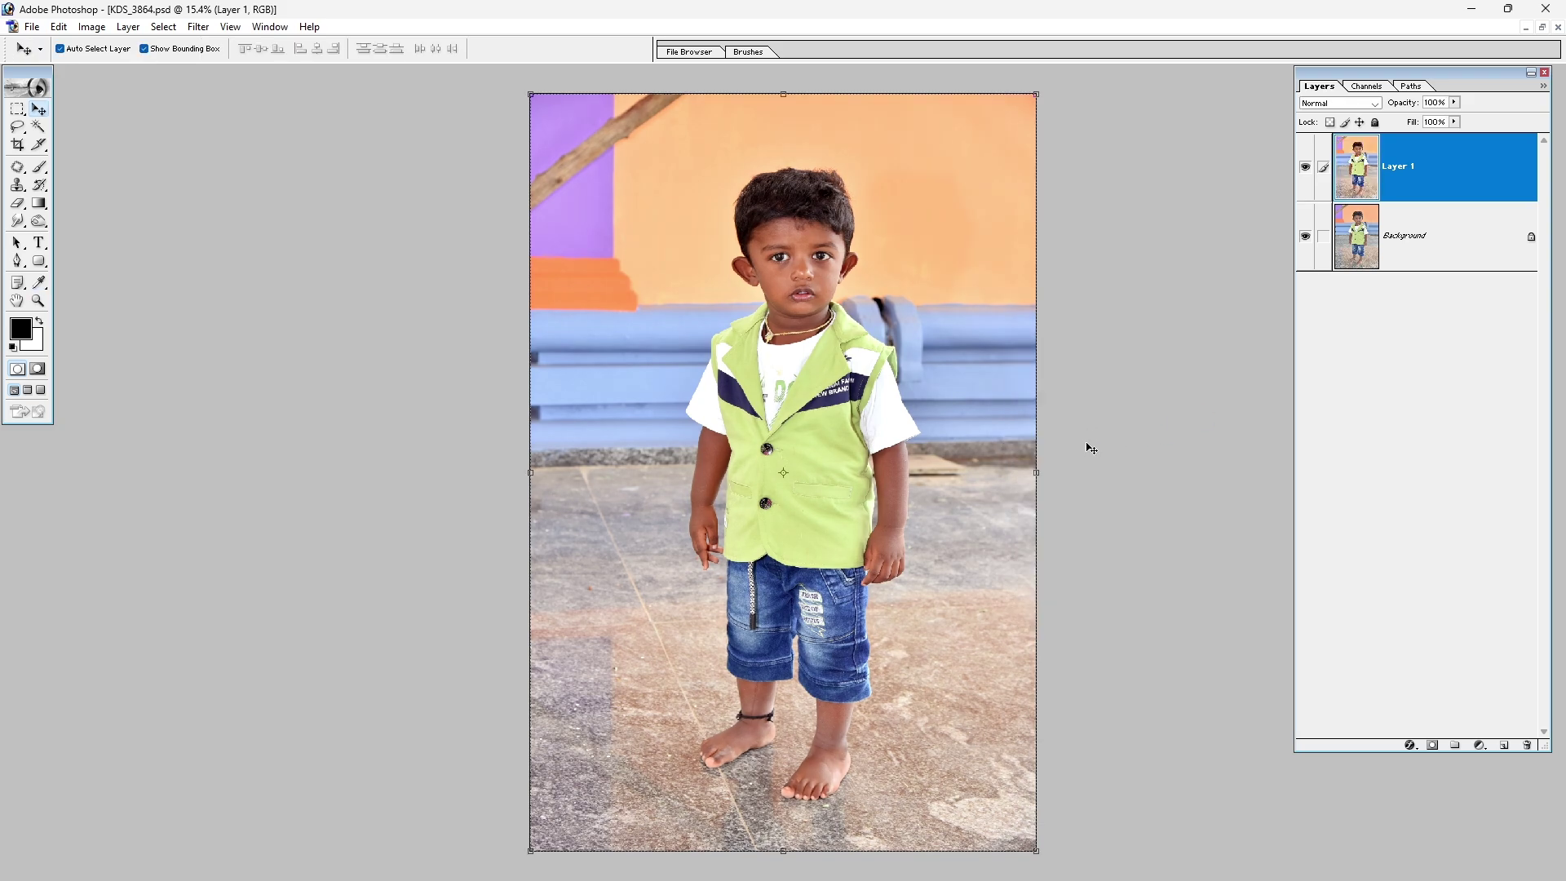
click(1308, 171)
Lasso-select the boy's shorts, then add the vest to the selection.
key(l)
right_click(18, 128)
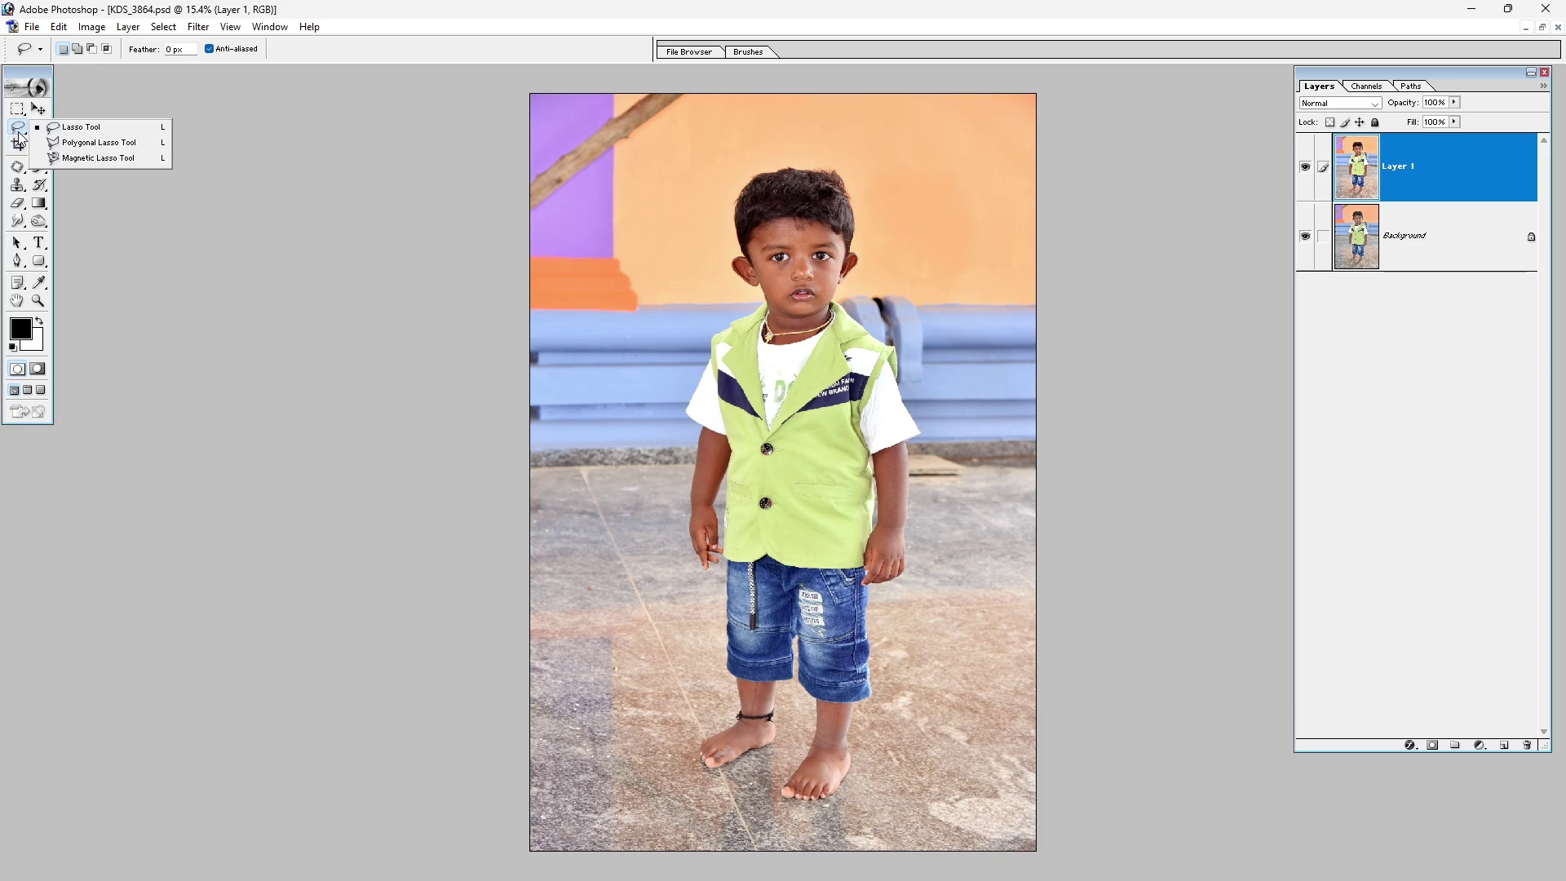
click(94, 131)
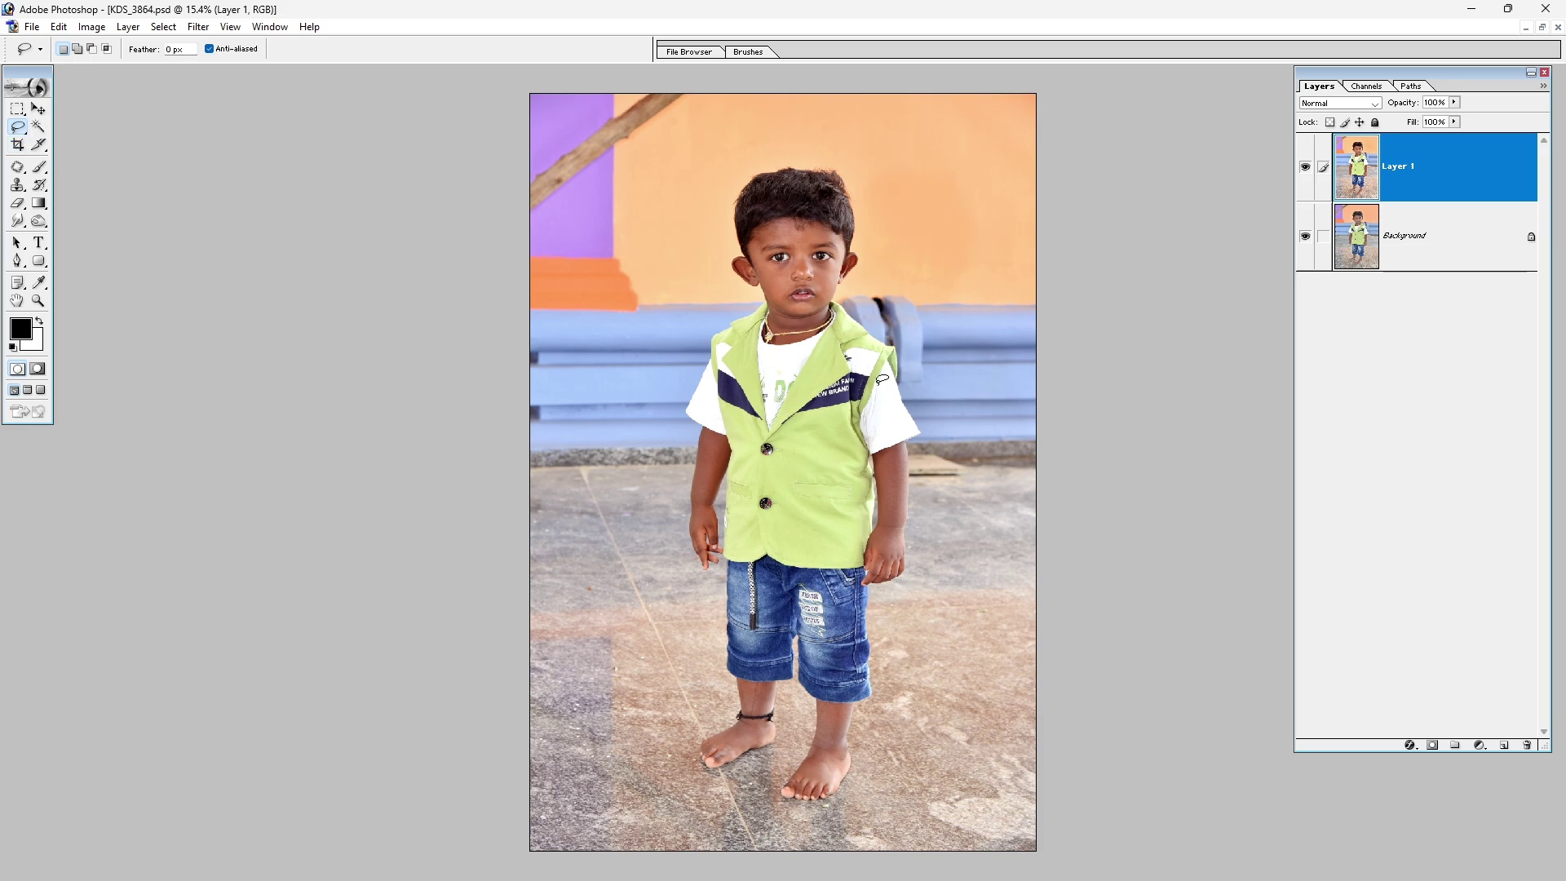
mouse_move(724, 693)
mouse_down()
mouse_move(879, 736)
mouse_move(734, 705)
mouse_up()
drag(723, 416, 764, 450)
key(Escape)
mouse_move(734, 431)
mouse_down()
mouse_move(717, 356)
mouse_move(771, 450)
mouse_up()
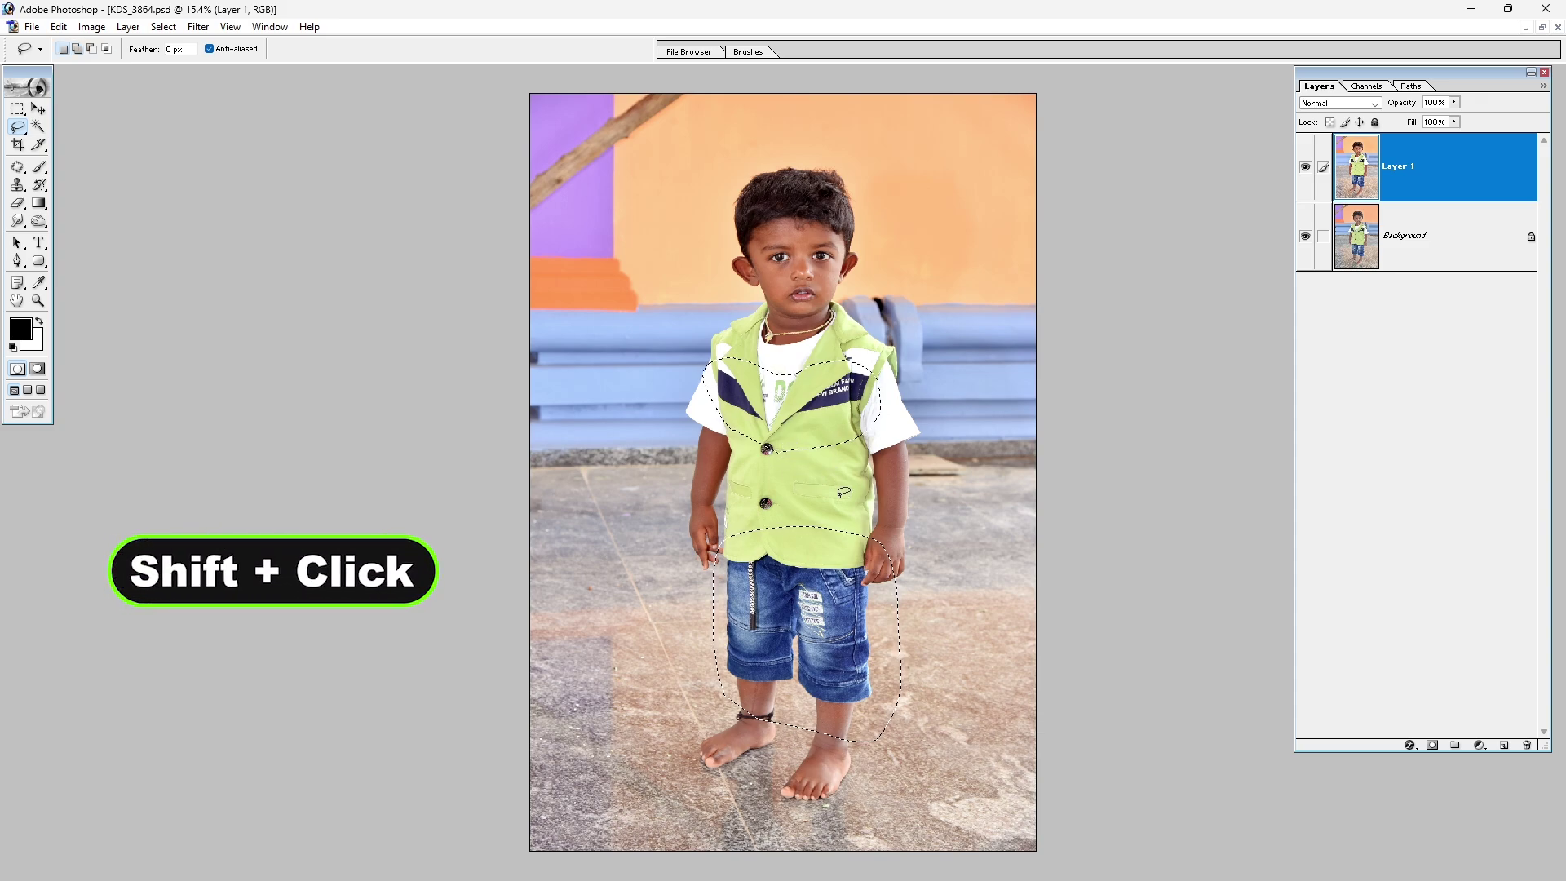
Feather the vest-and-shorts selection by 20 pixels.
key(ctrl+alt+d)
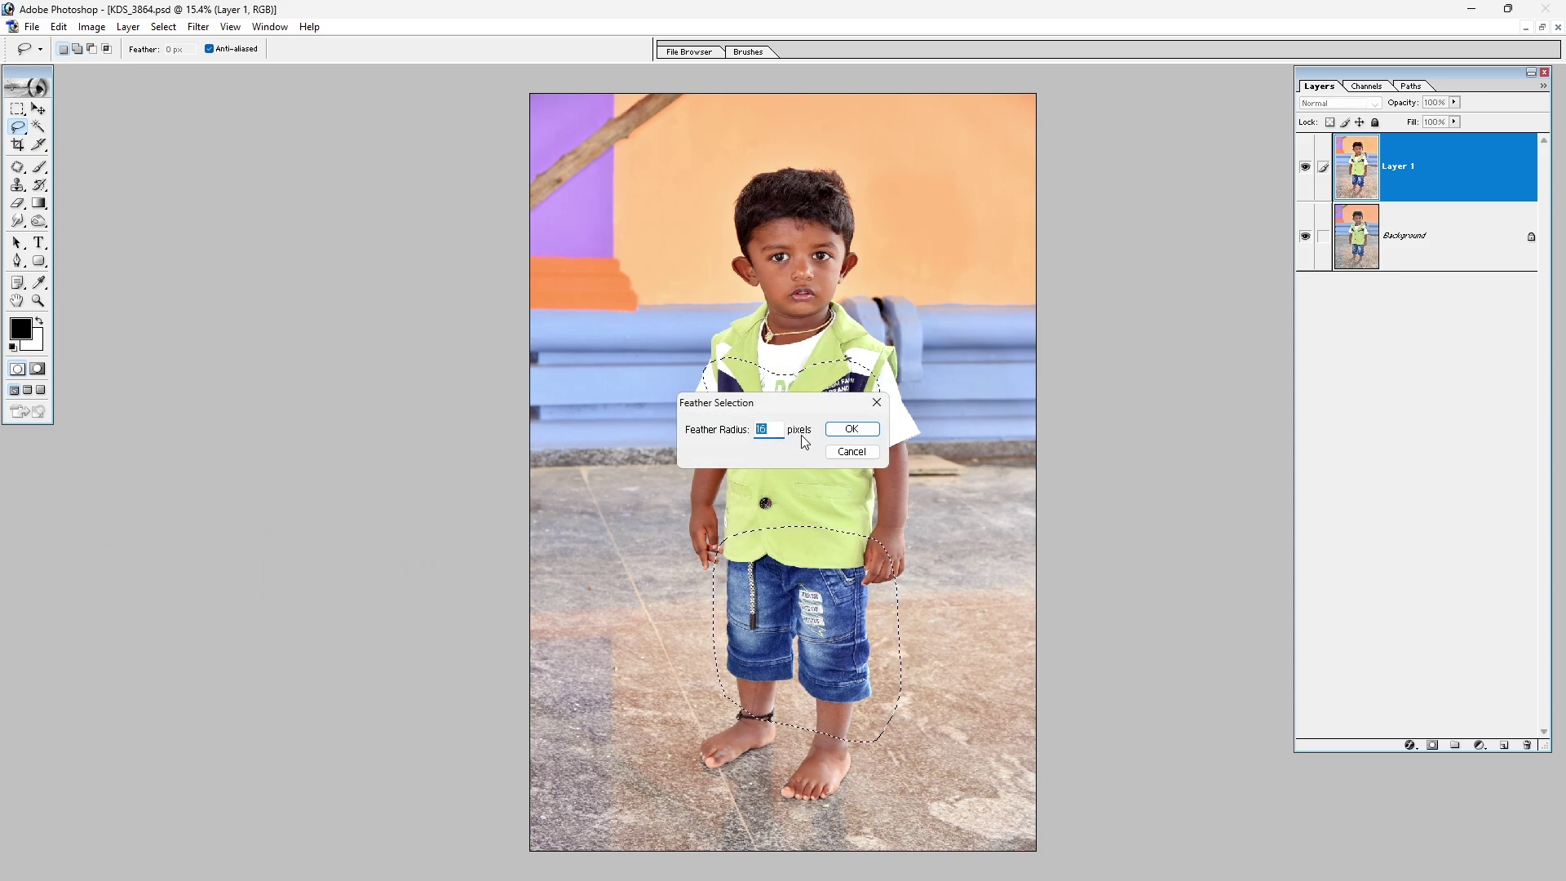
text(20)
click(835, 431)
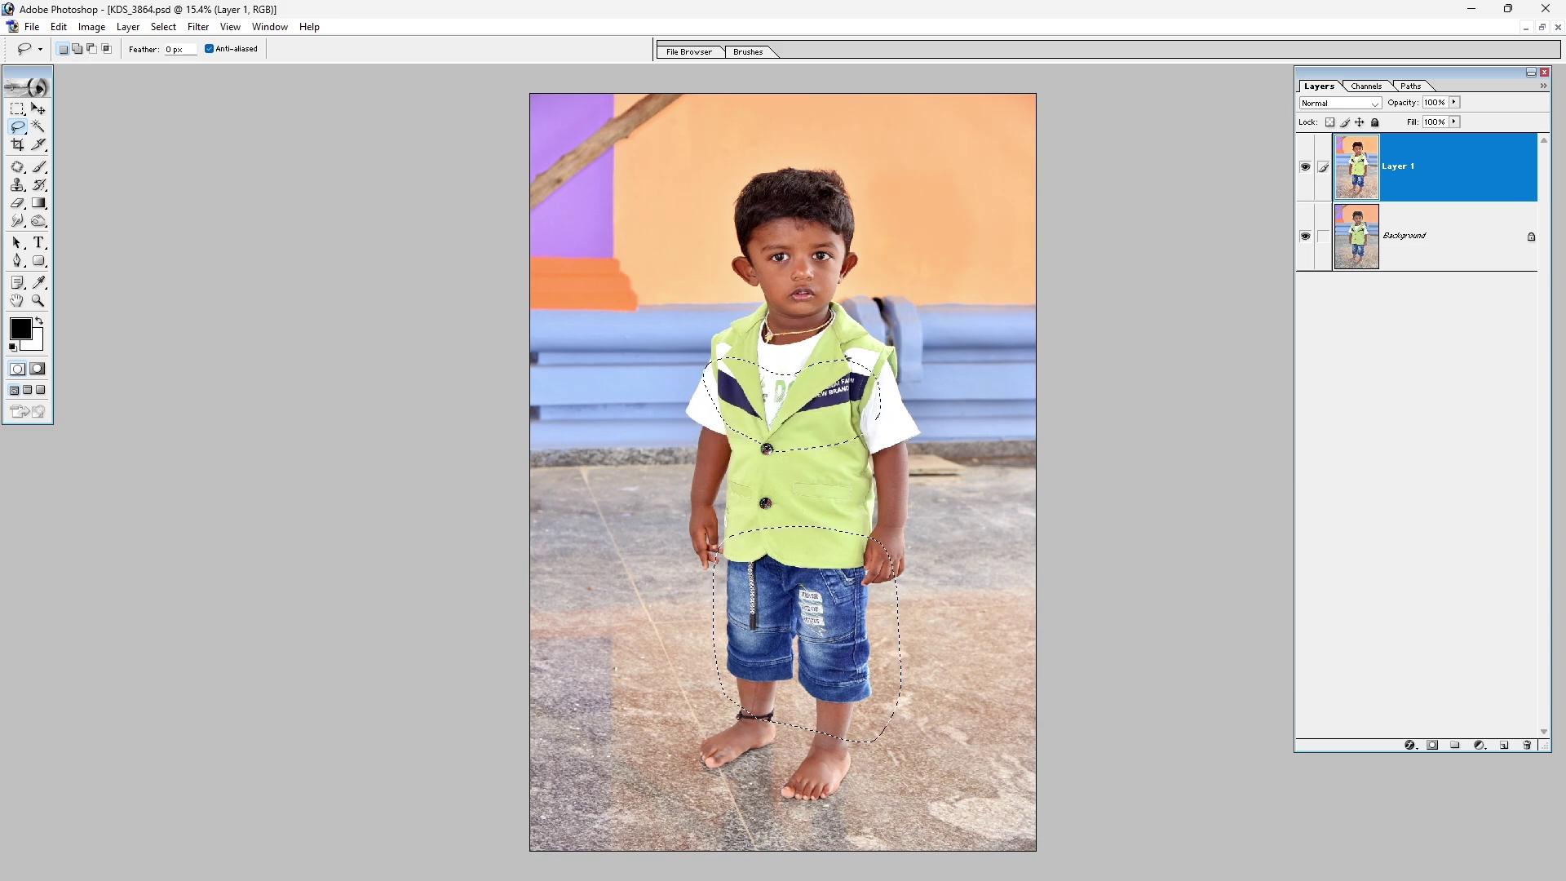
click(94, 27)
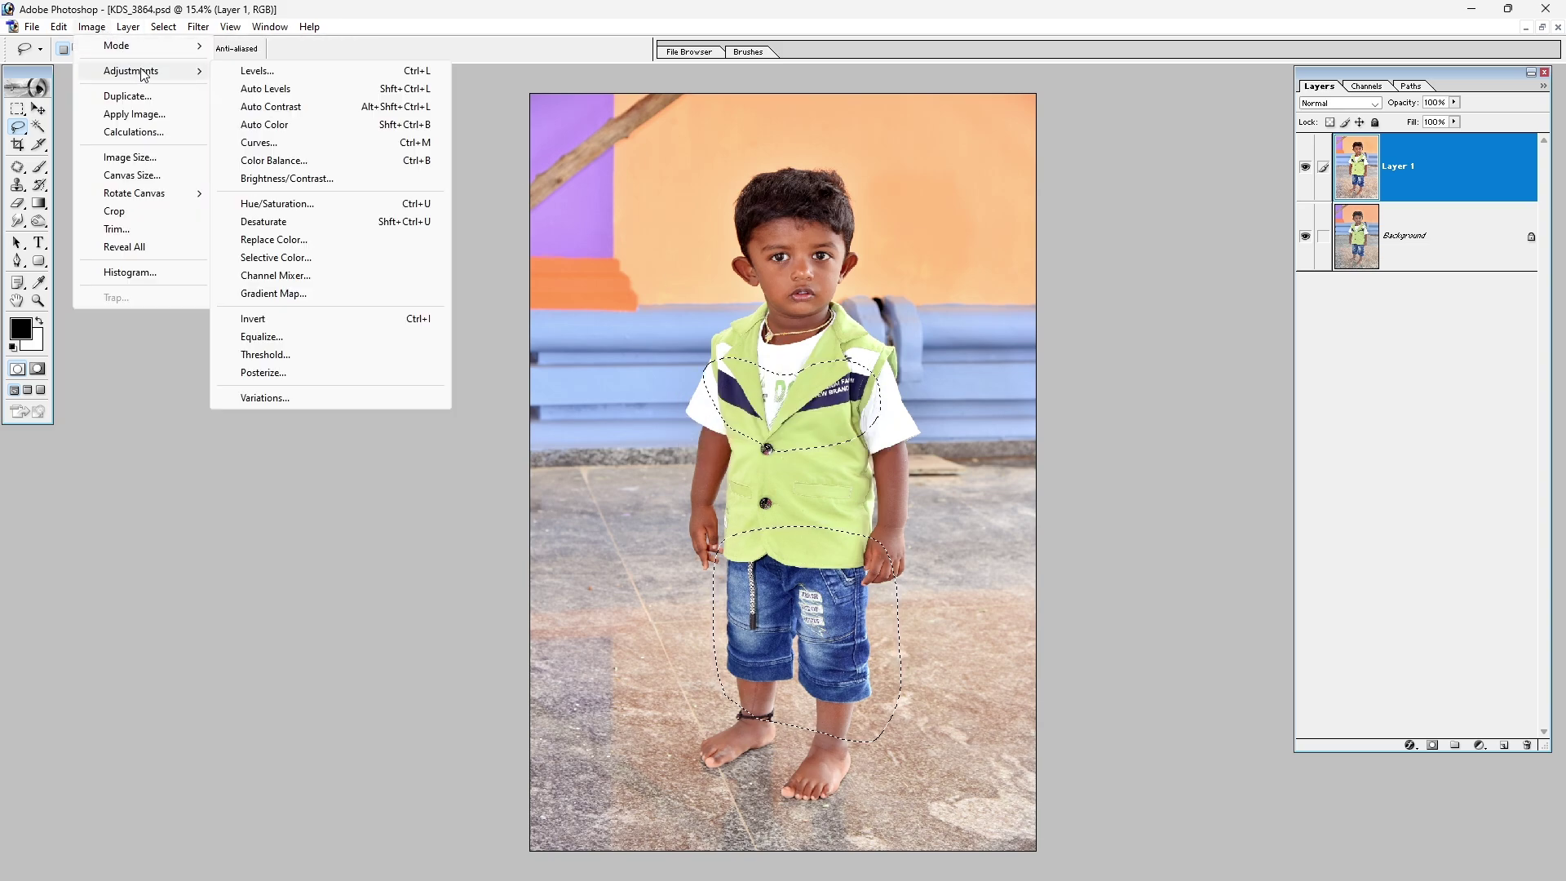
mouse_move(131, 71)
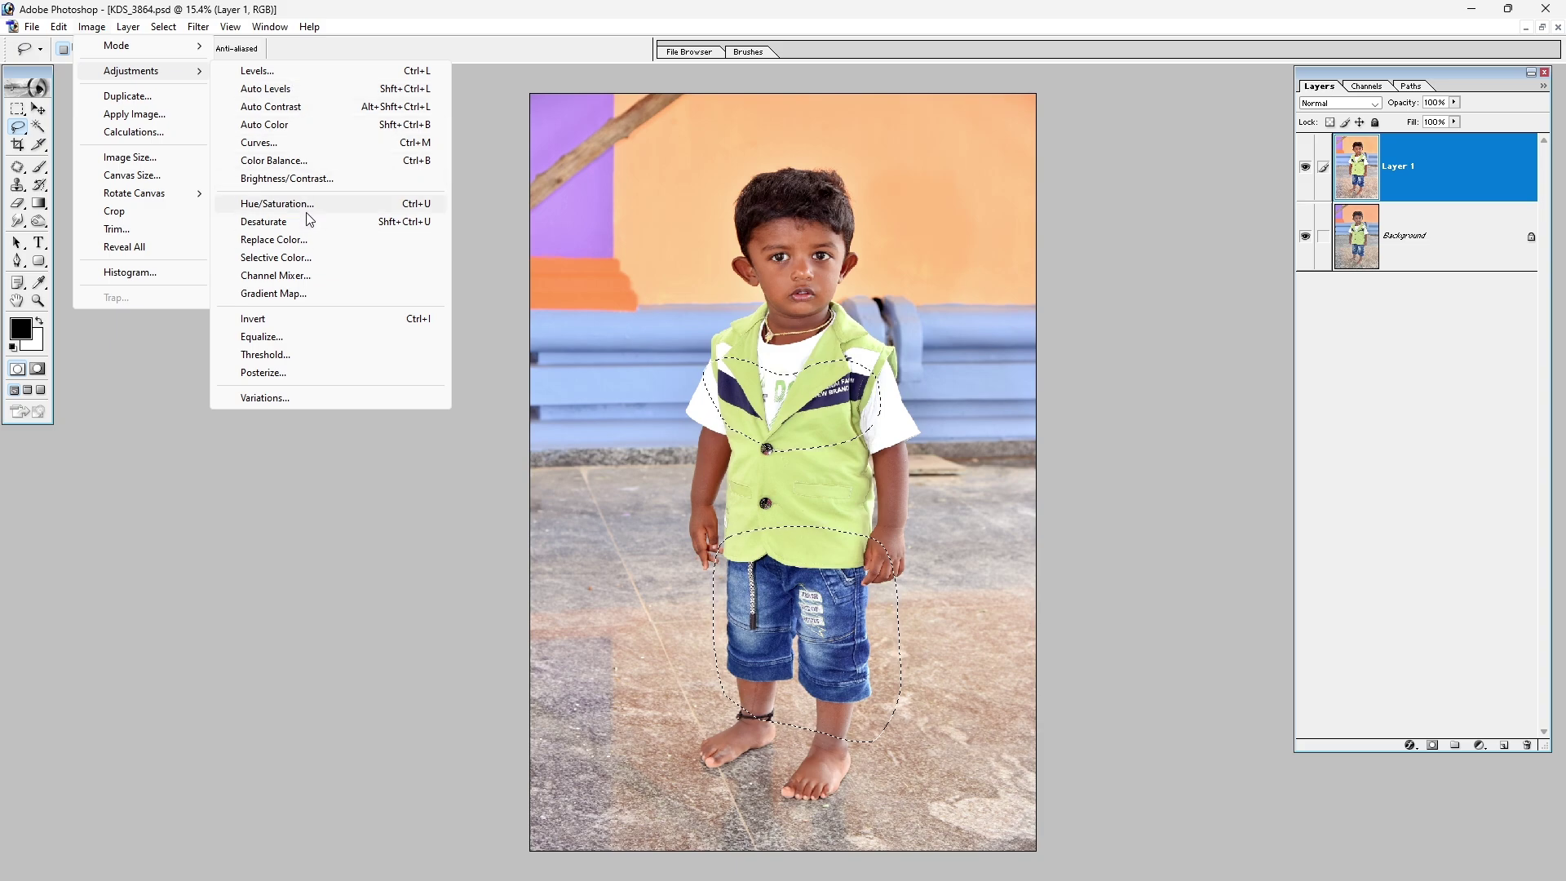
Try a Hue/Saturation shift on the Blues, return Hue to 0, apply, then deselect the vest and shorts.
click(375, 208)
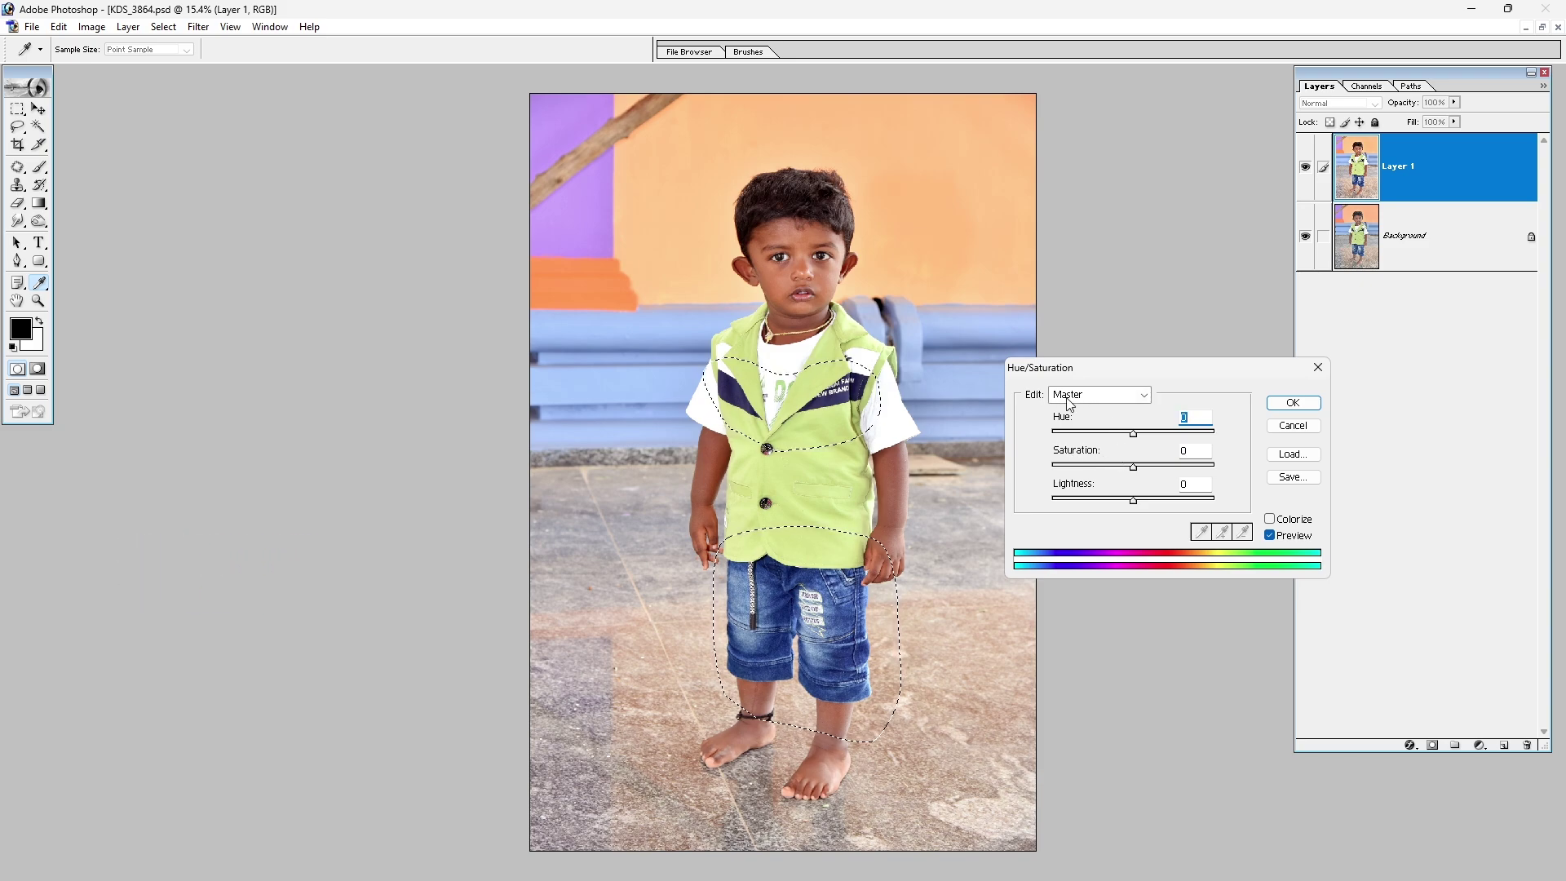
click(1067, 399)
click(1097, 467)
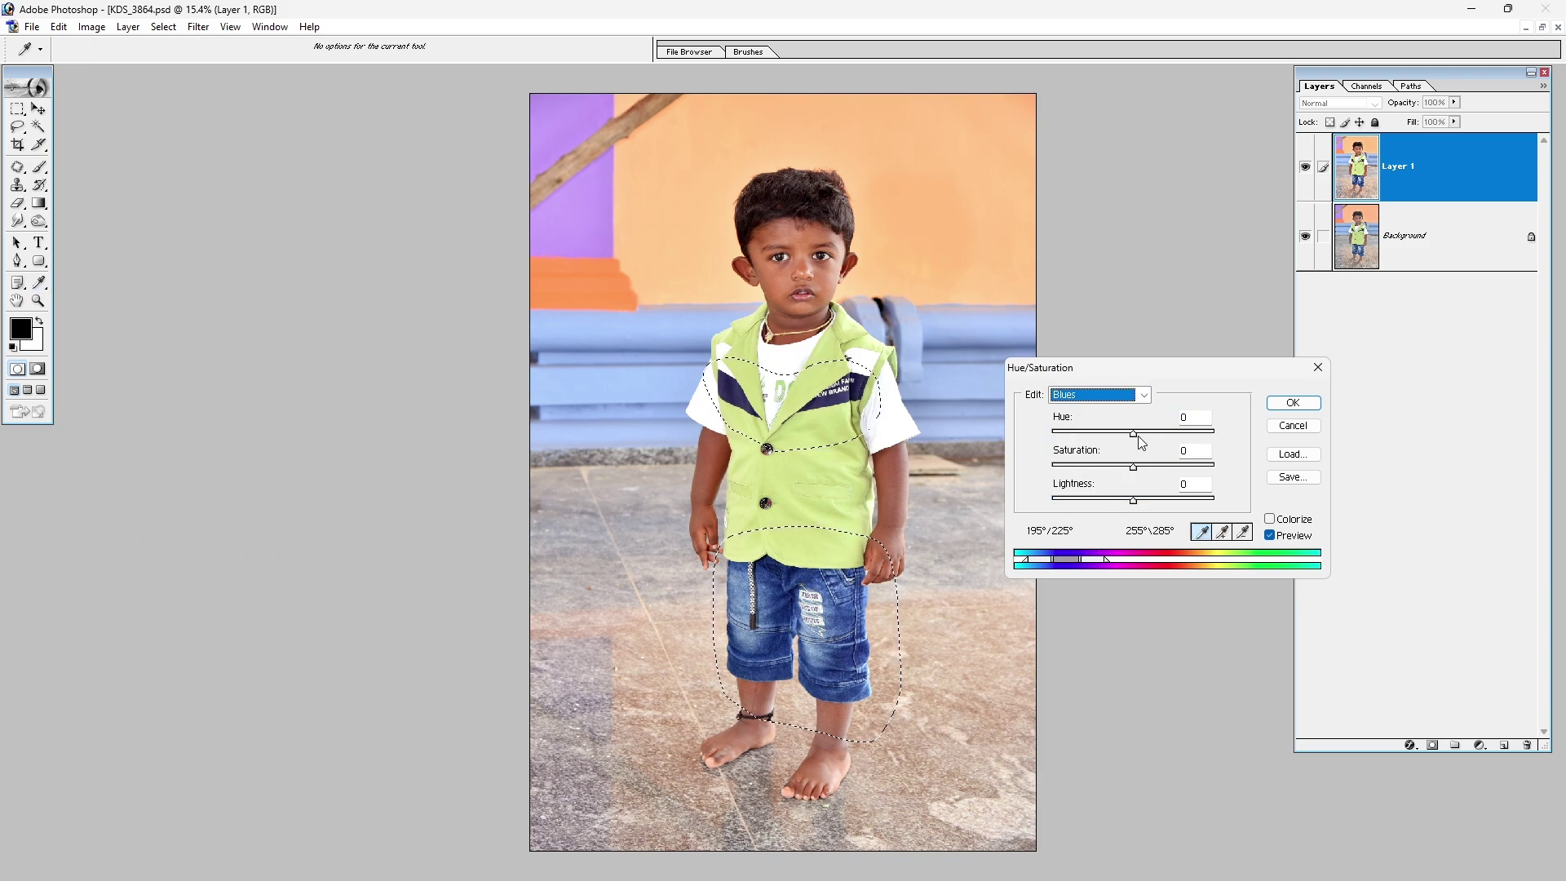
drag(1134, 434, 1122, 440)
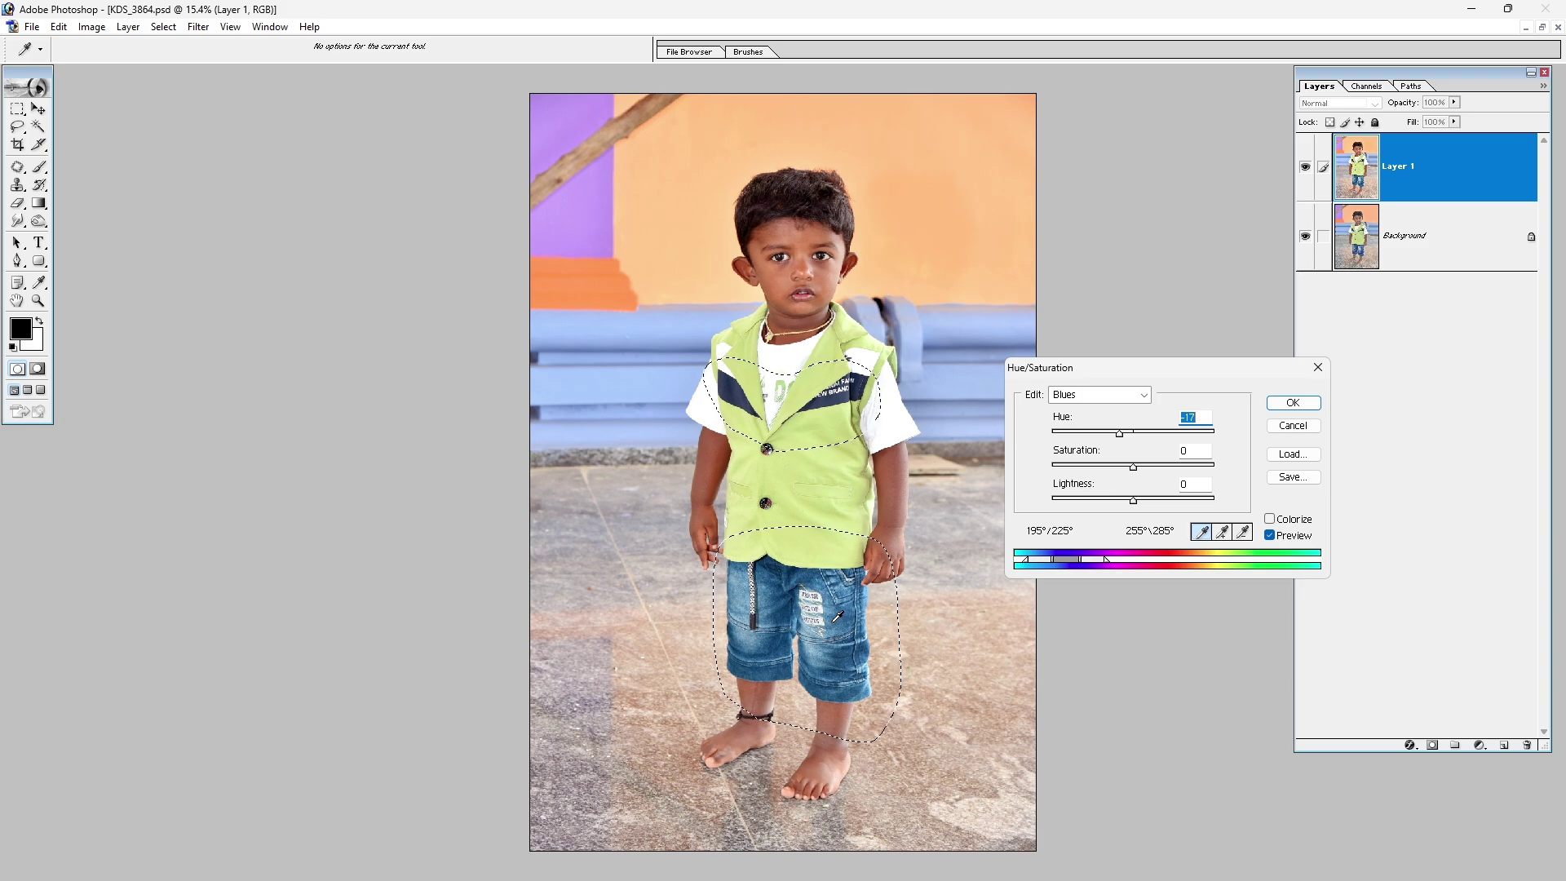
drag(1130, 436, 1123, 440)
click(1292, 403)
key(ctrl+d)
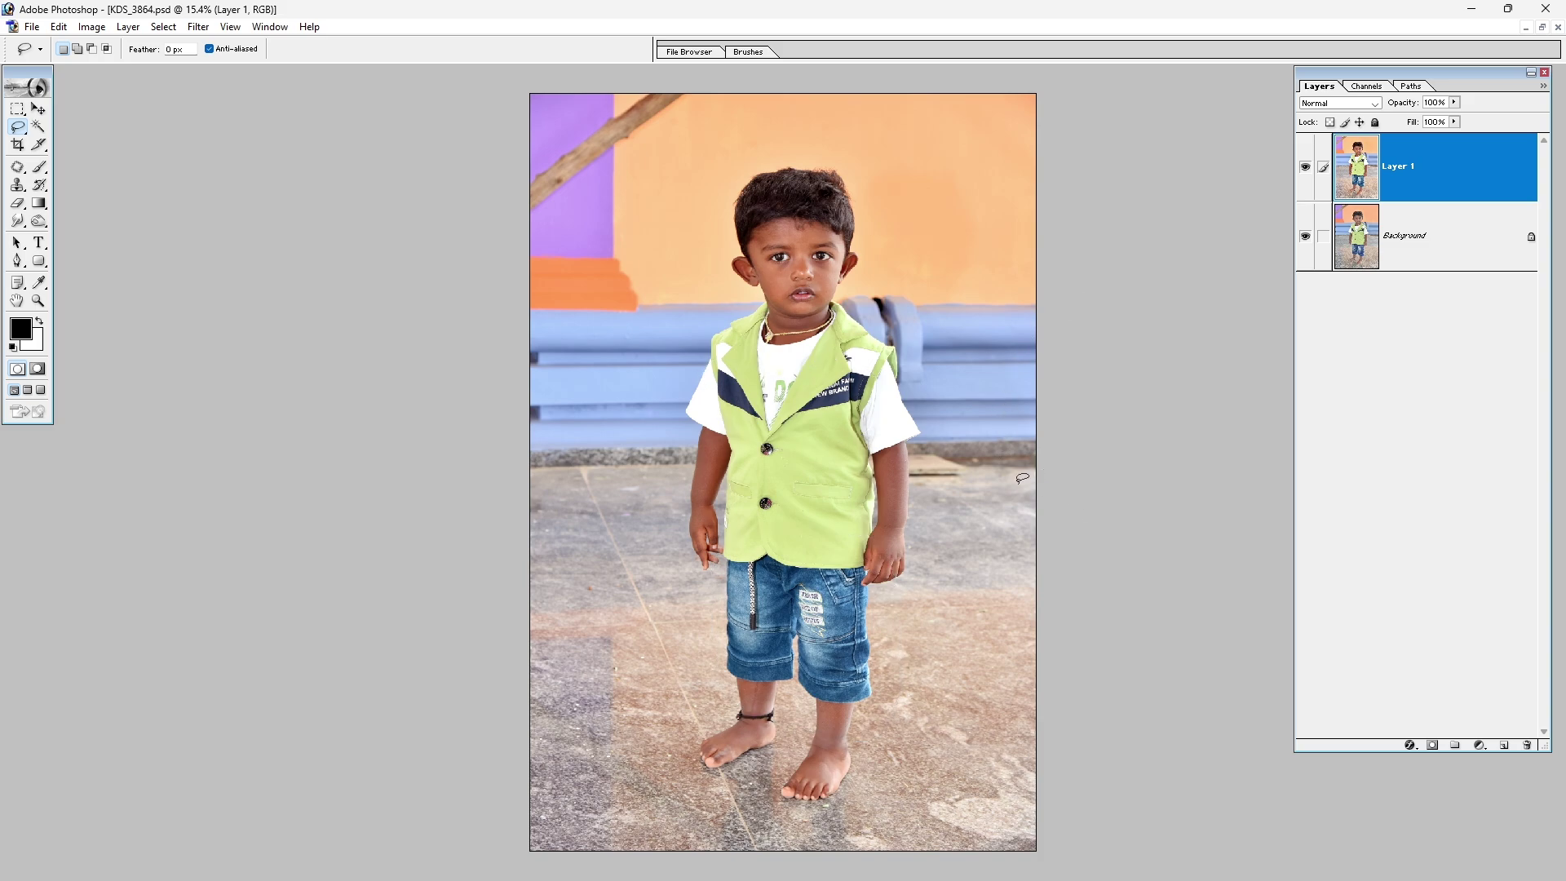
drag(938, 189, 734, 395)
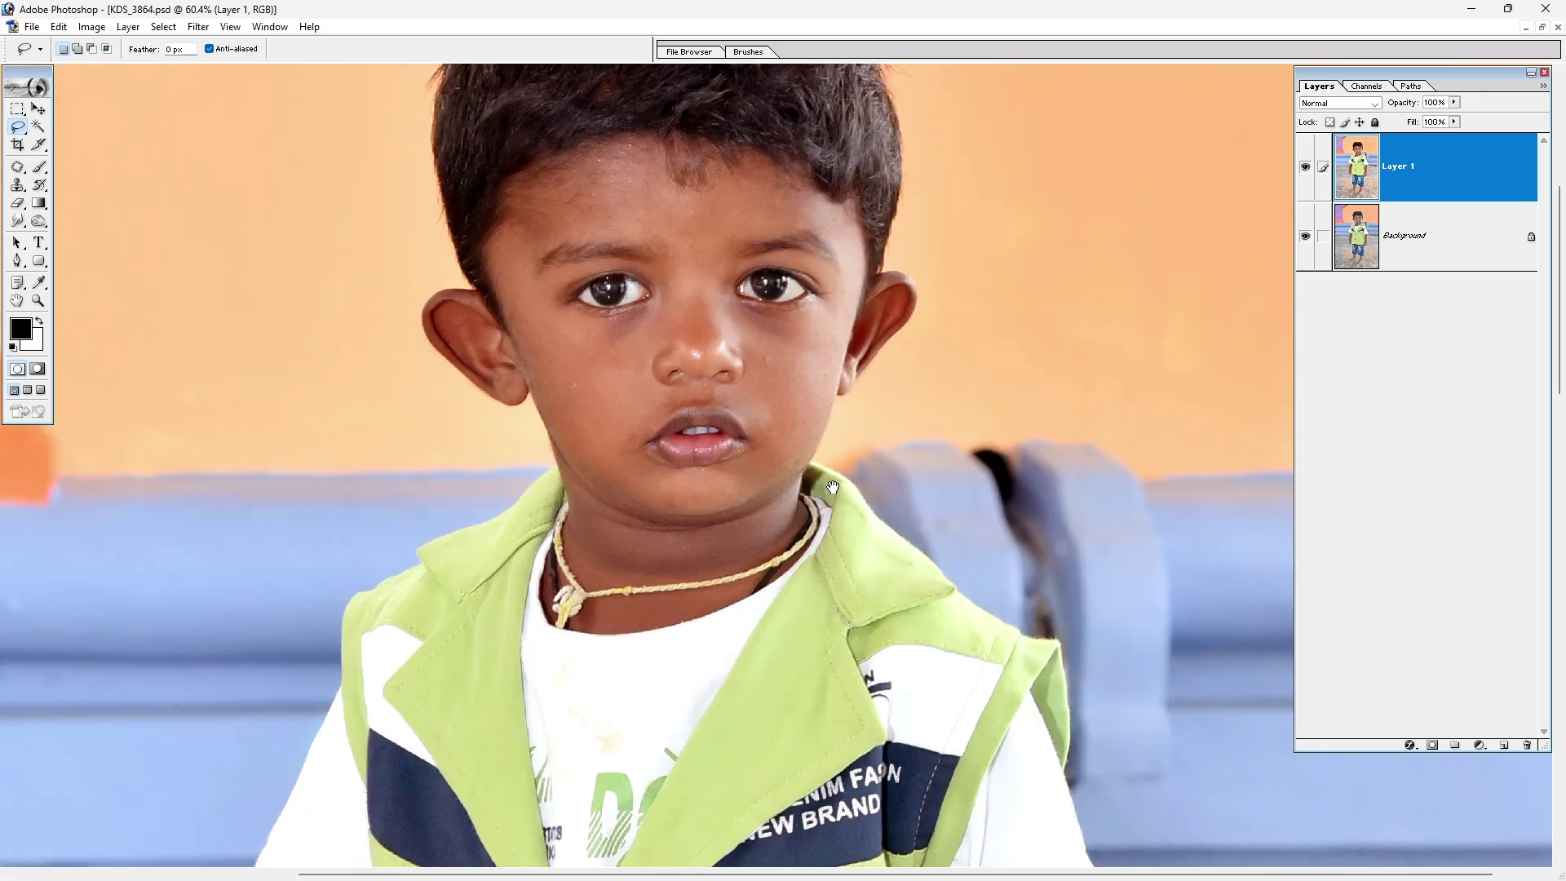
Apply a midtone Color Balance of +1, 0, +10 to the photo.
drag(805, 485, 823, 542)
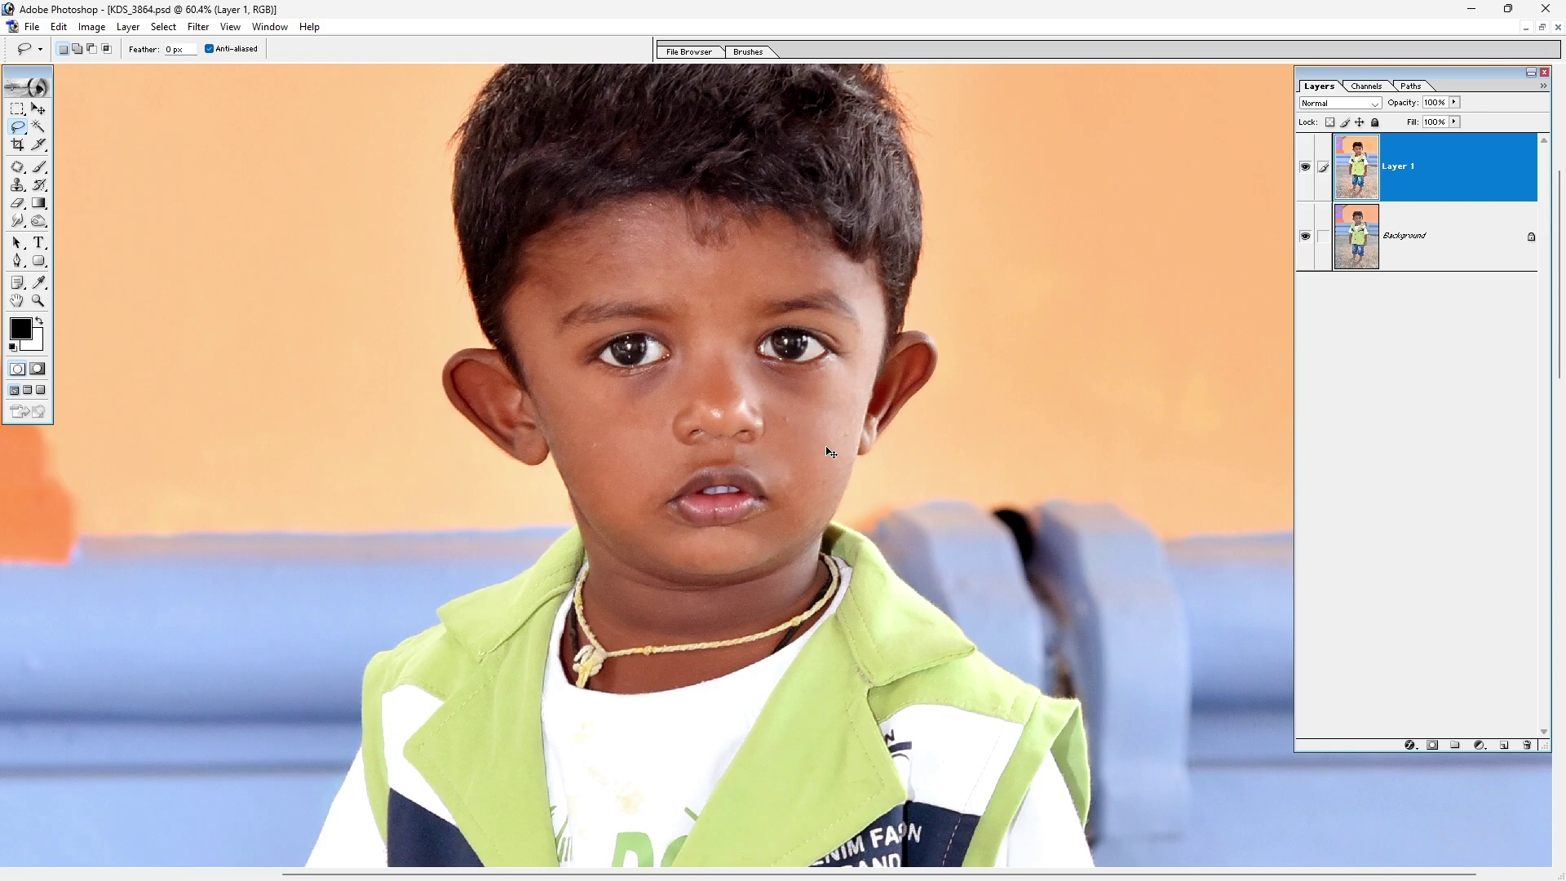
key(ctrl+b)
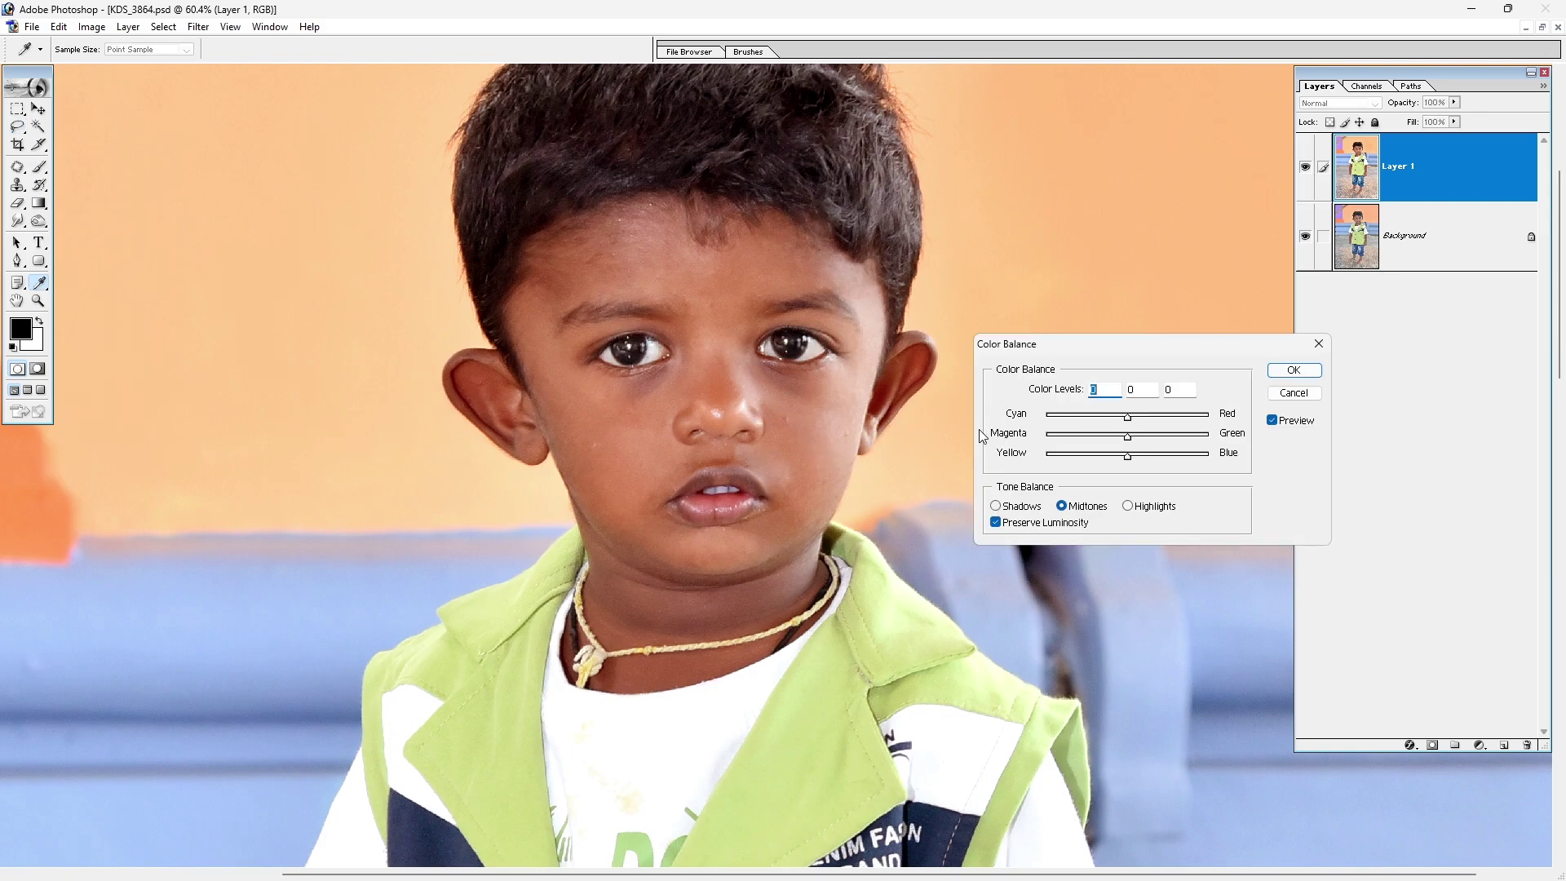
drag(1131, 418, 1134, 456)
click(1293, 369)
Zoom out and scroll around to view the whole boy.
key(ctrl+minus)
key(ctrl+minus)
key(ctrl+minus)
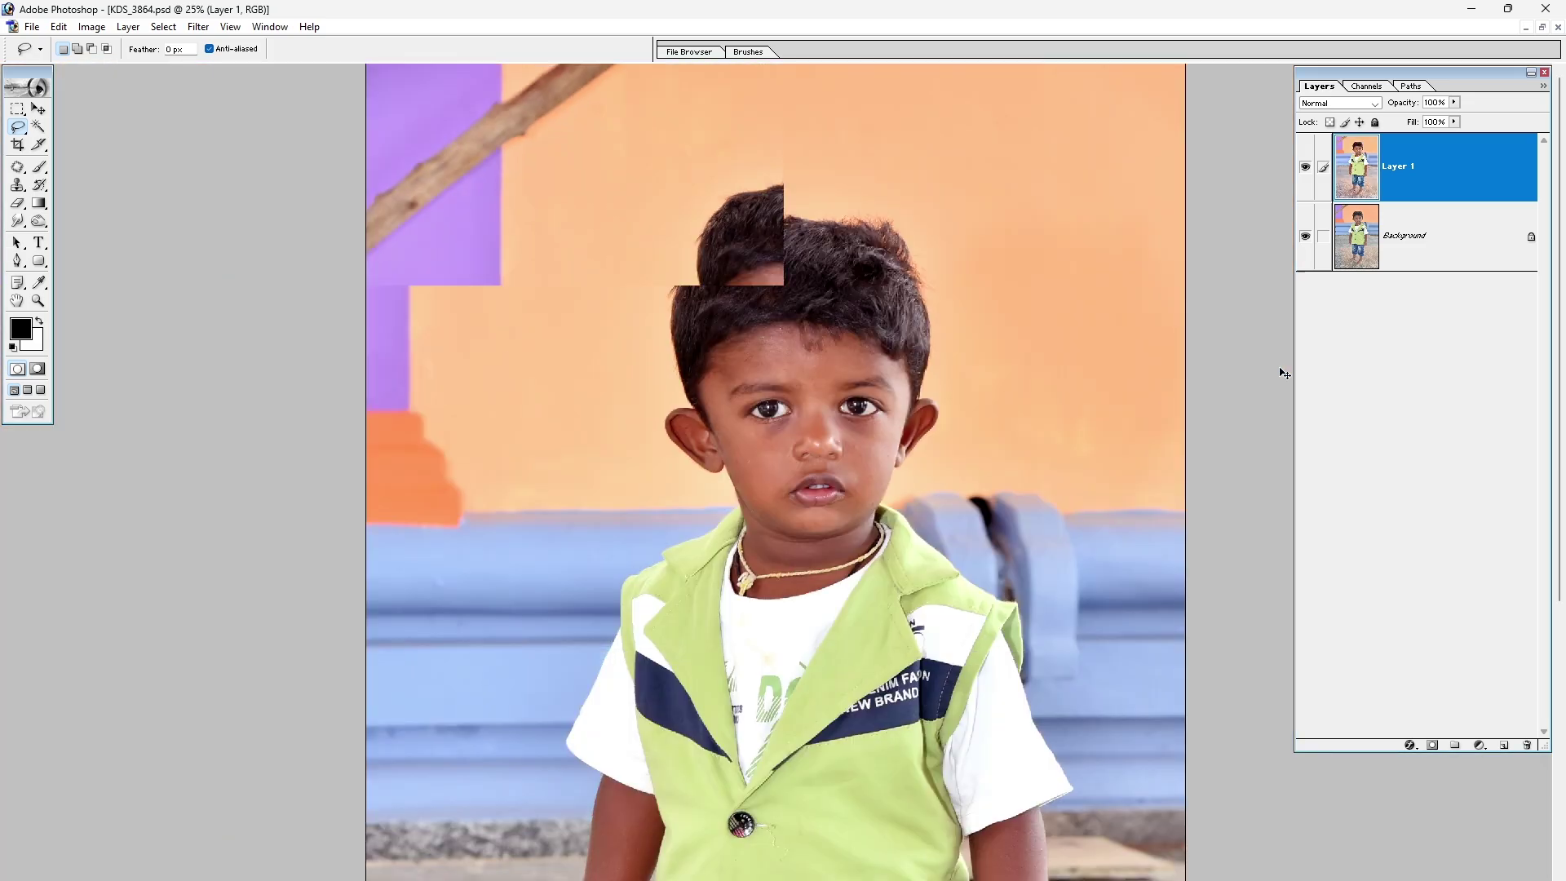
scroll(759, 465, down, 2)
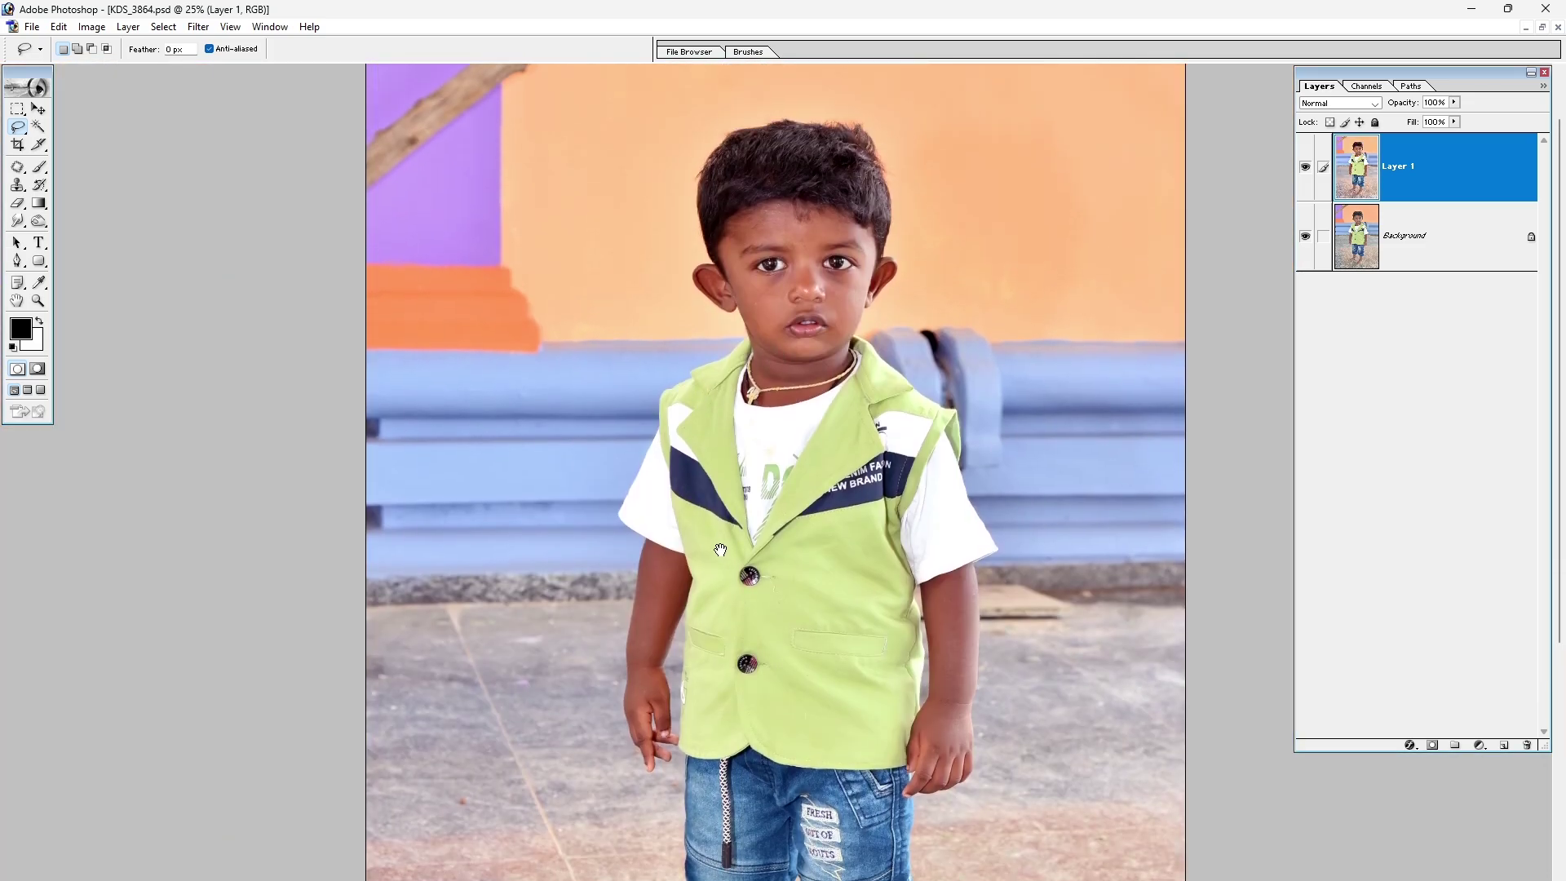
scroll(763, 505, down, 3)
scroll(764, 550, up, 2)
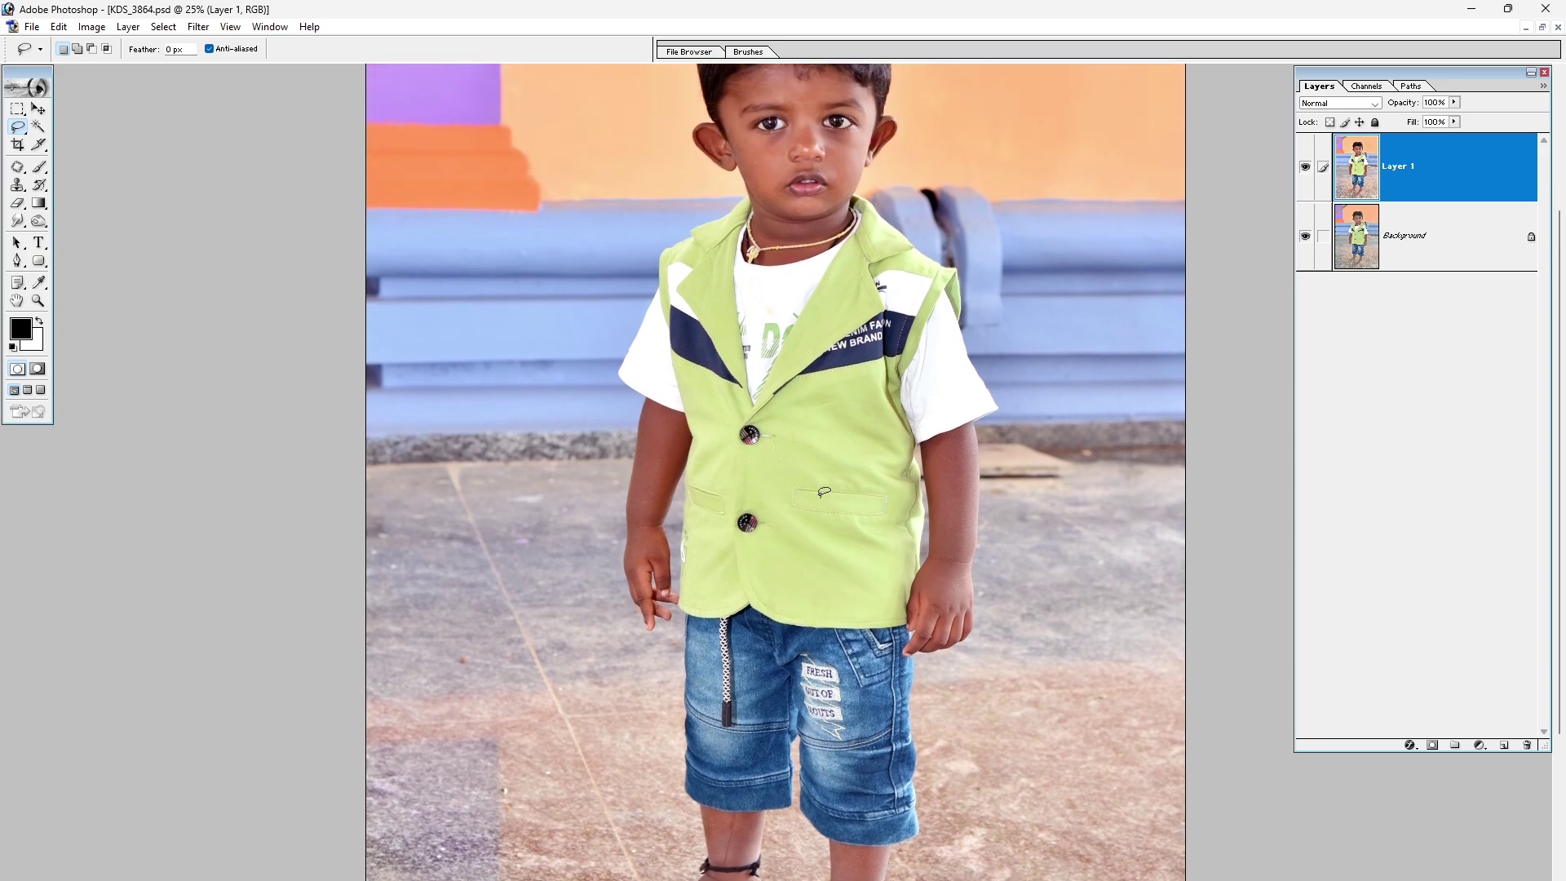
scroll(823, 492, up, 1)
scroll(840, 530, down, 2)
scroll(868, 601, up, 5)
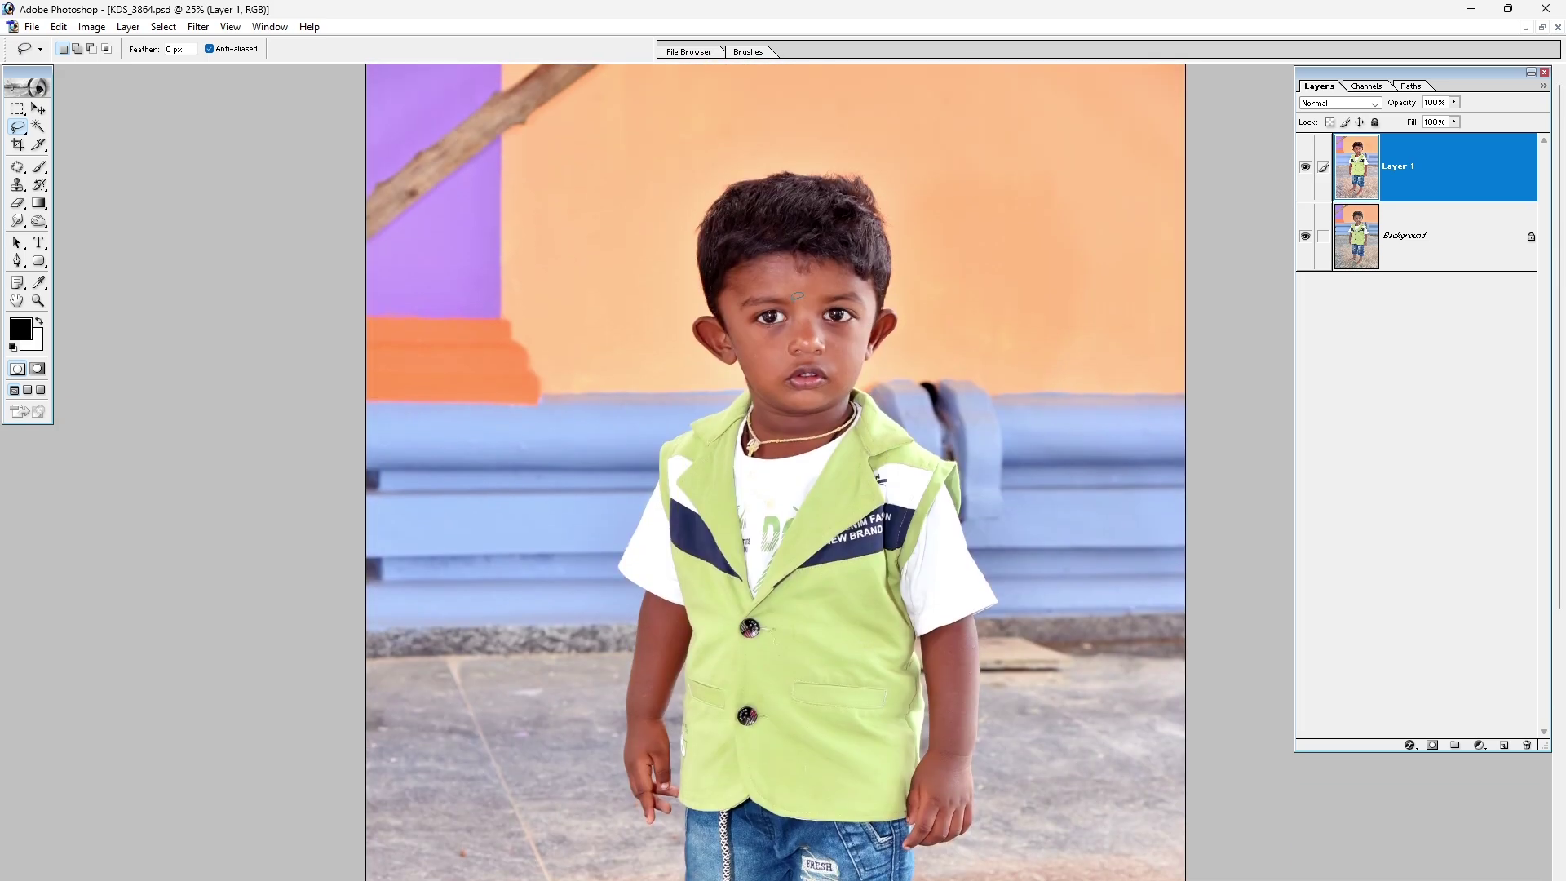
scroll(848, 424, down, 1)
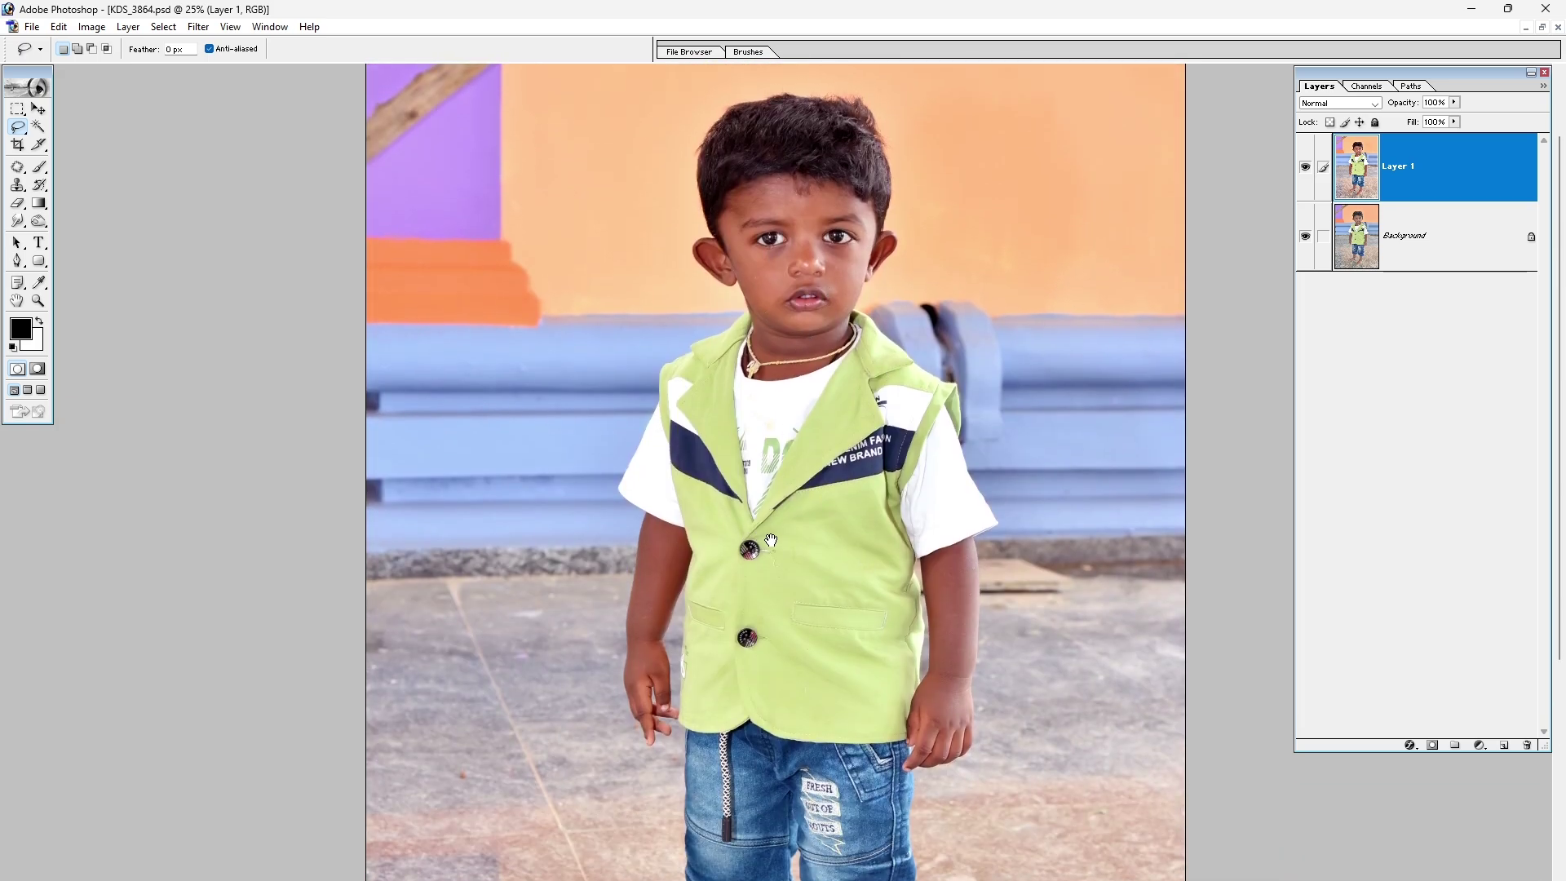
Build a Color Range selection from the face, forehead, and darker and lighter skin samples.
click(164, 27)
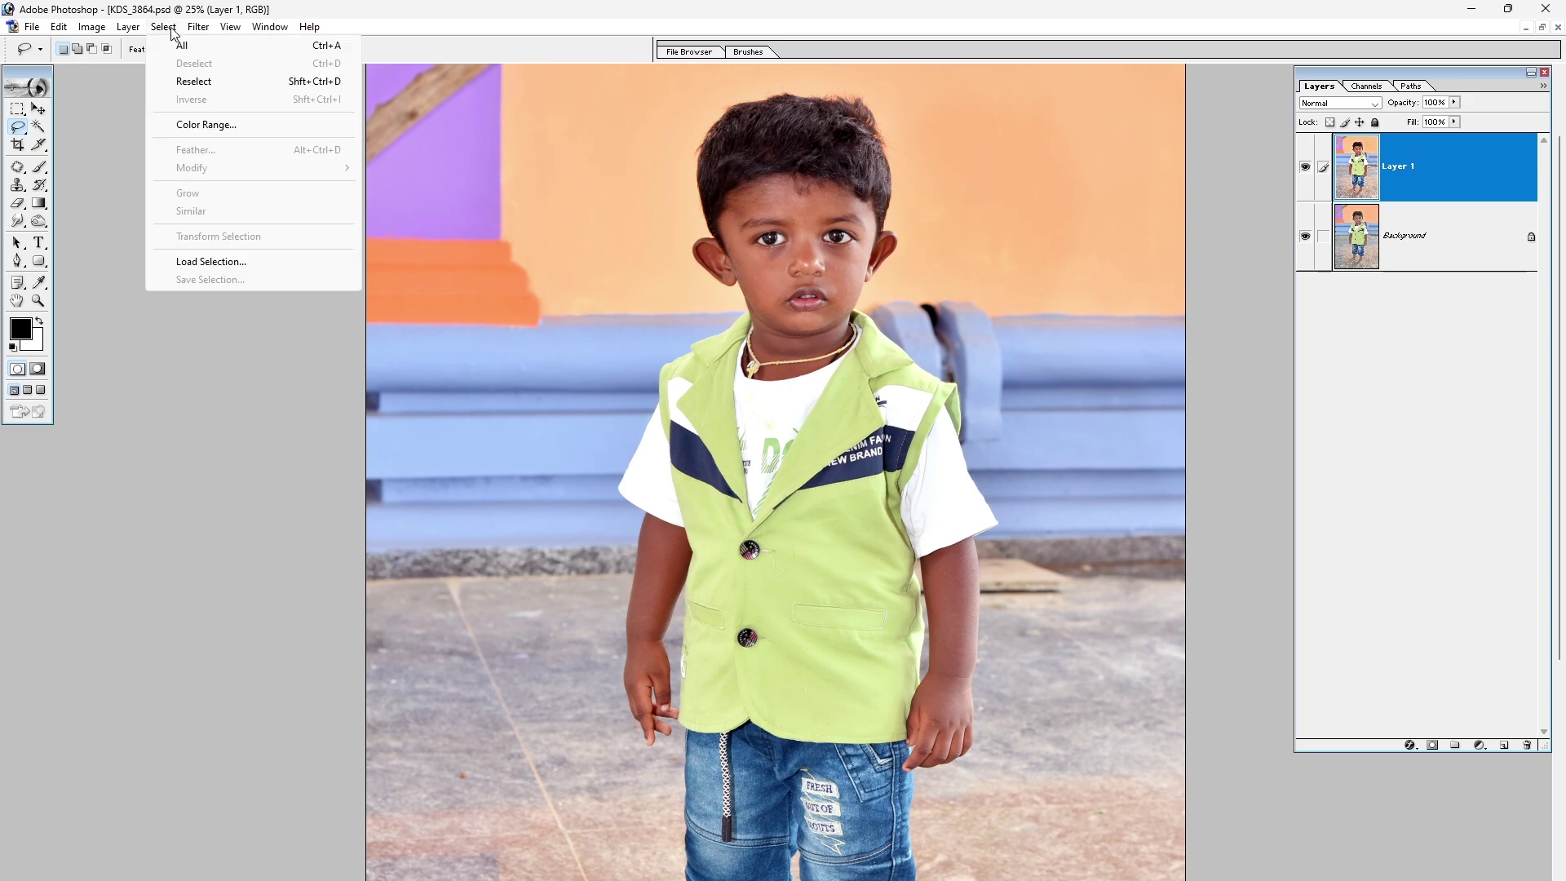
click(217, 128)
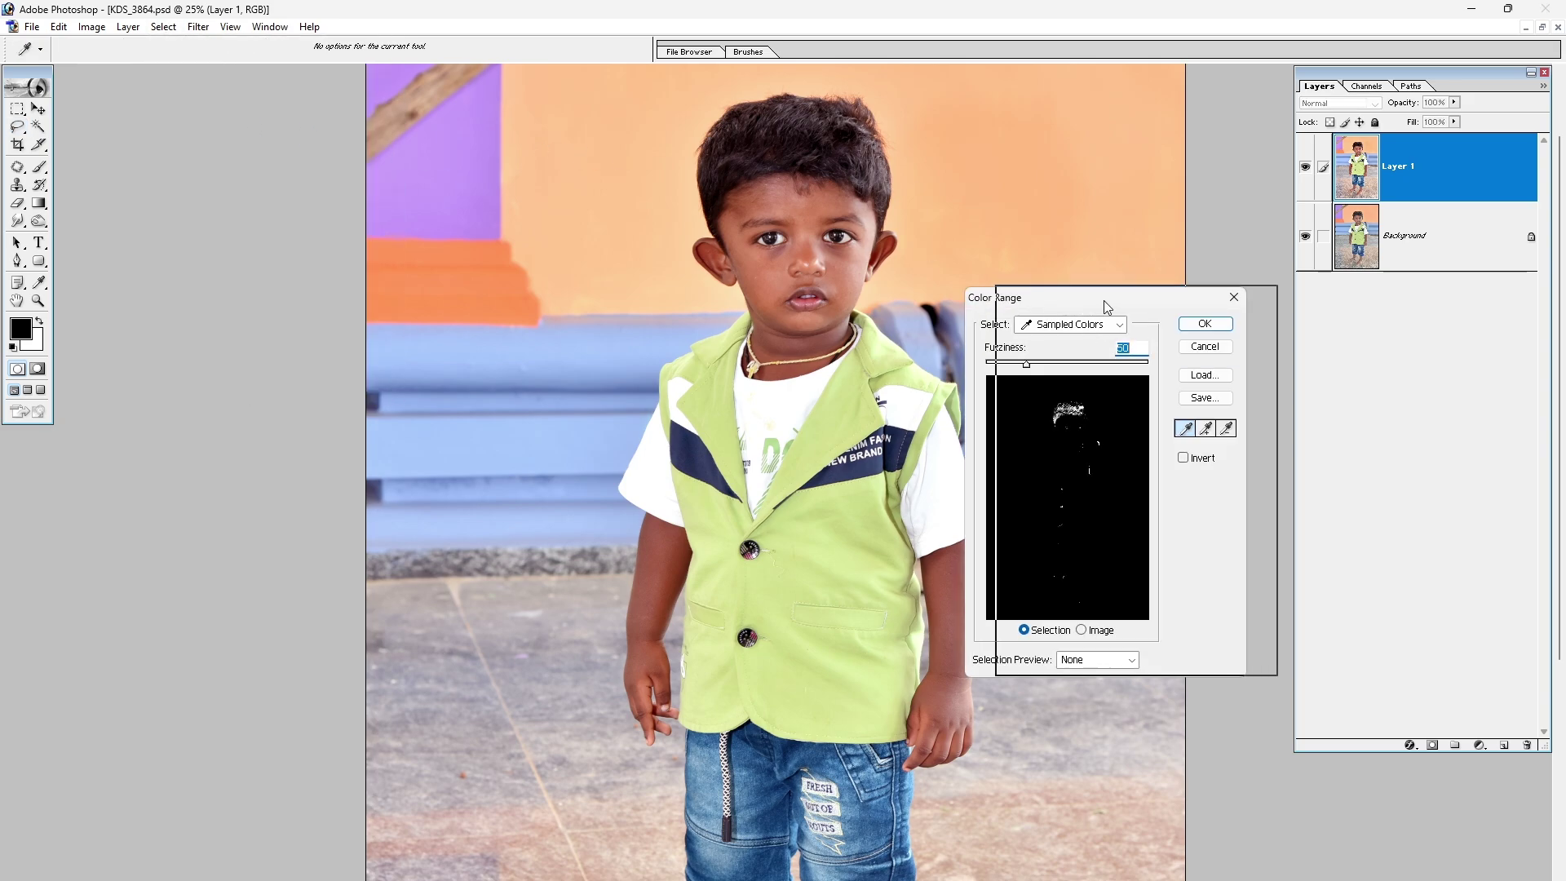
drag(1103, 300, 1153, 300)
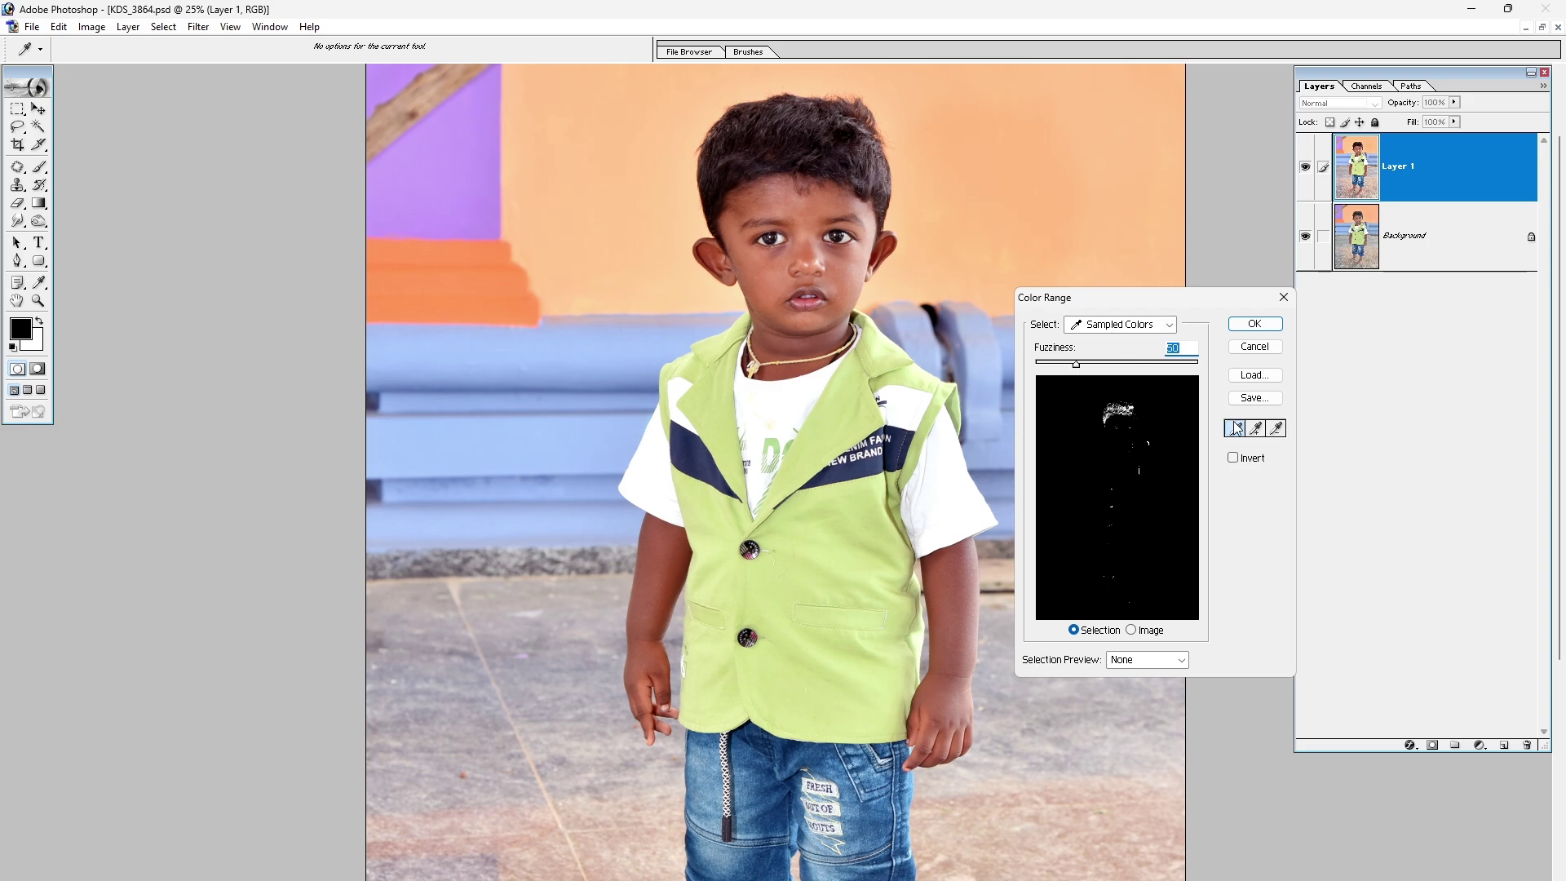
click(850, 274)
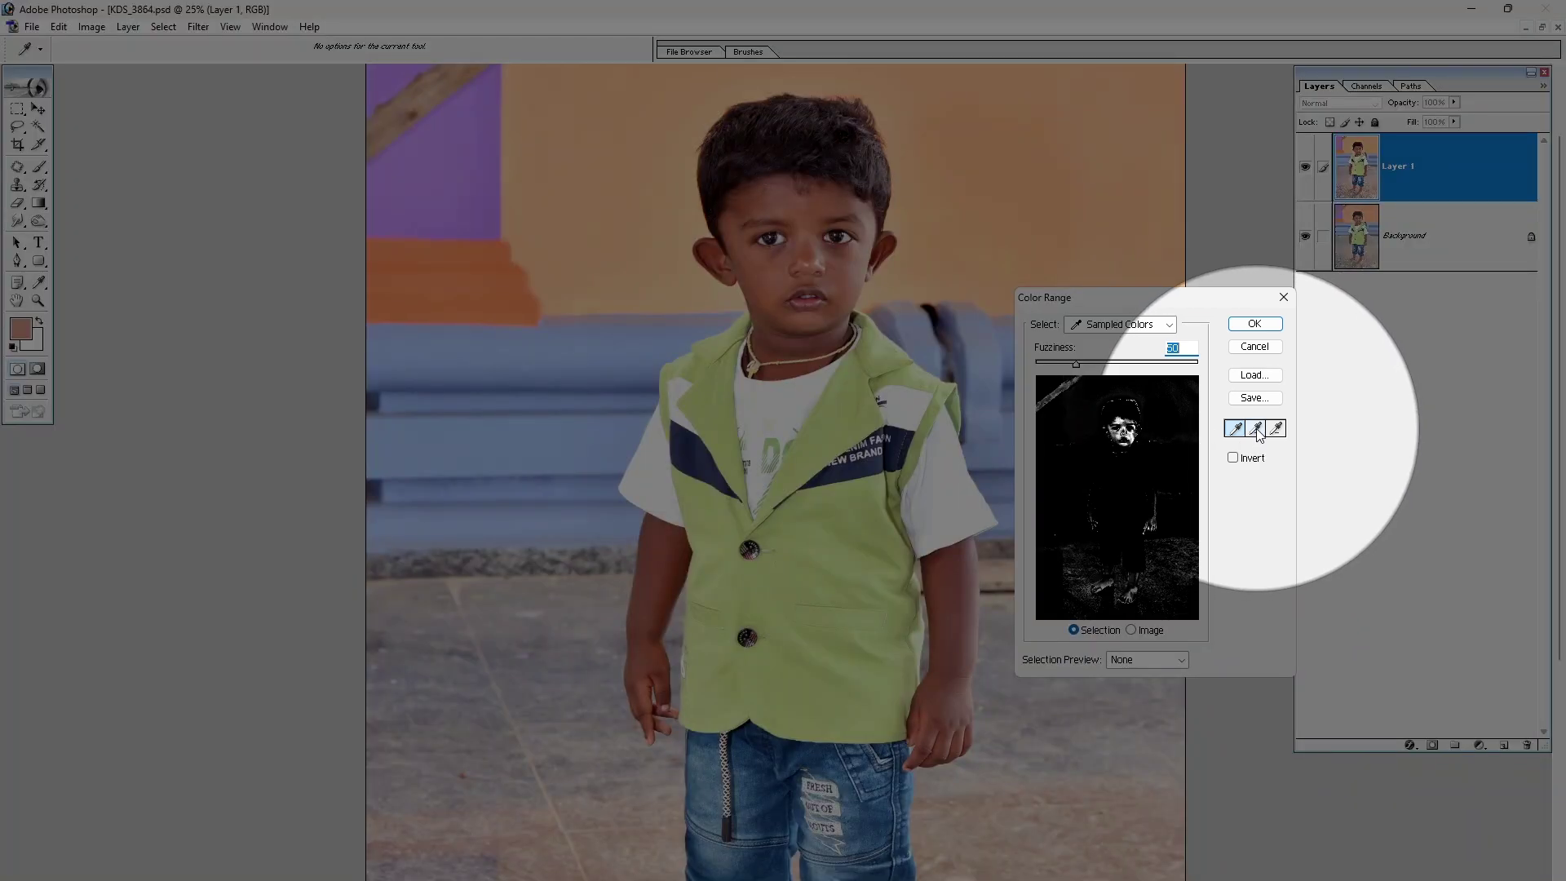
click(1258, 429)
click(811, 232)
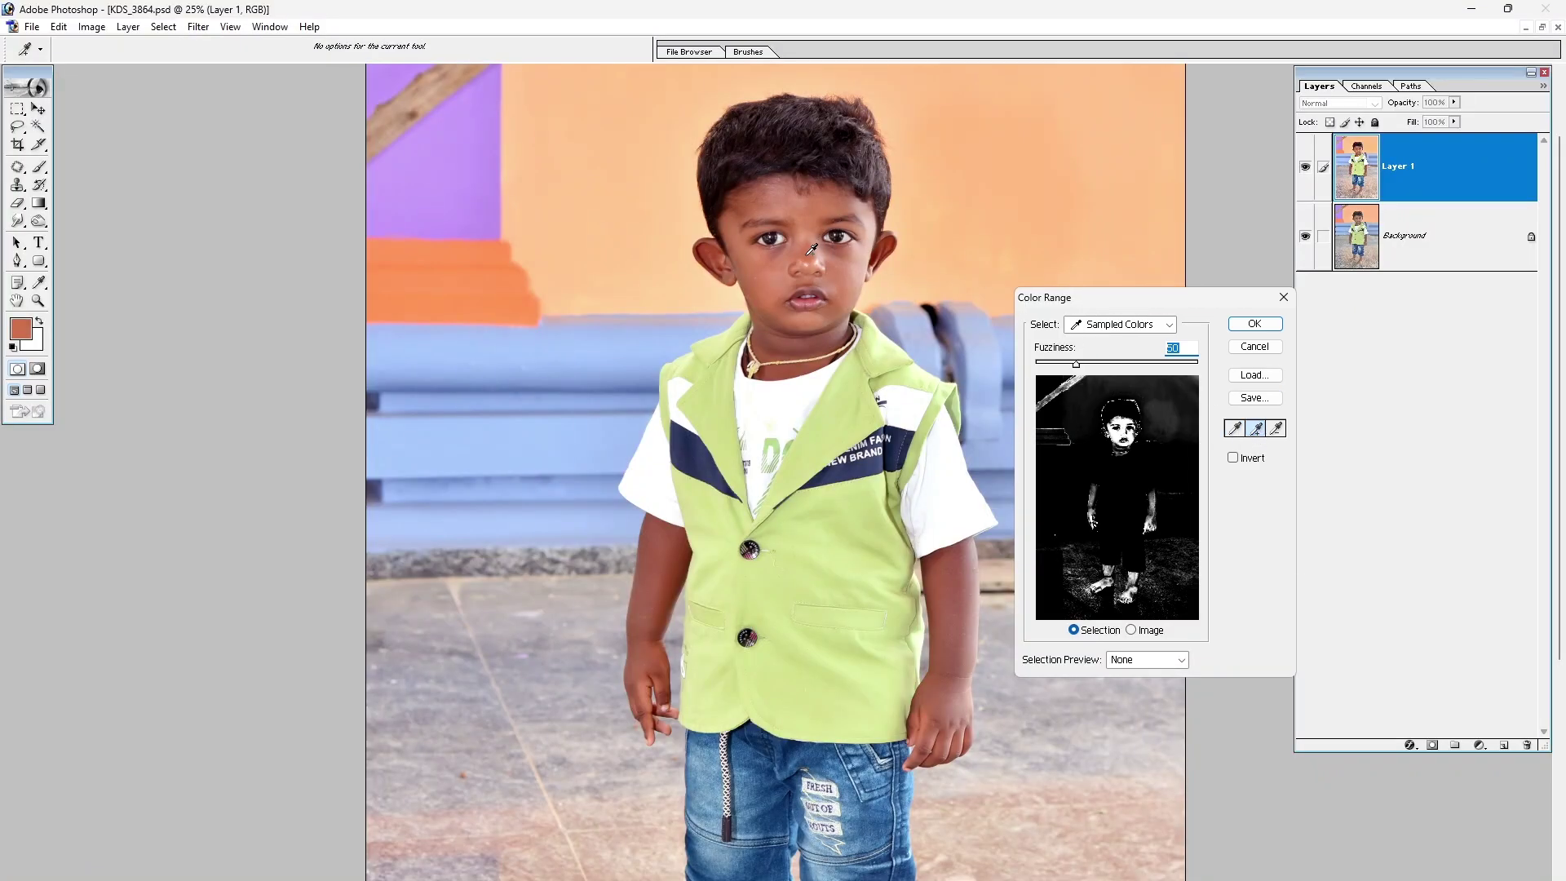
click(771, 195)
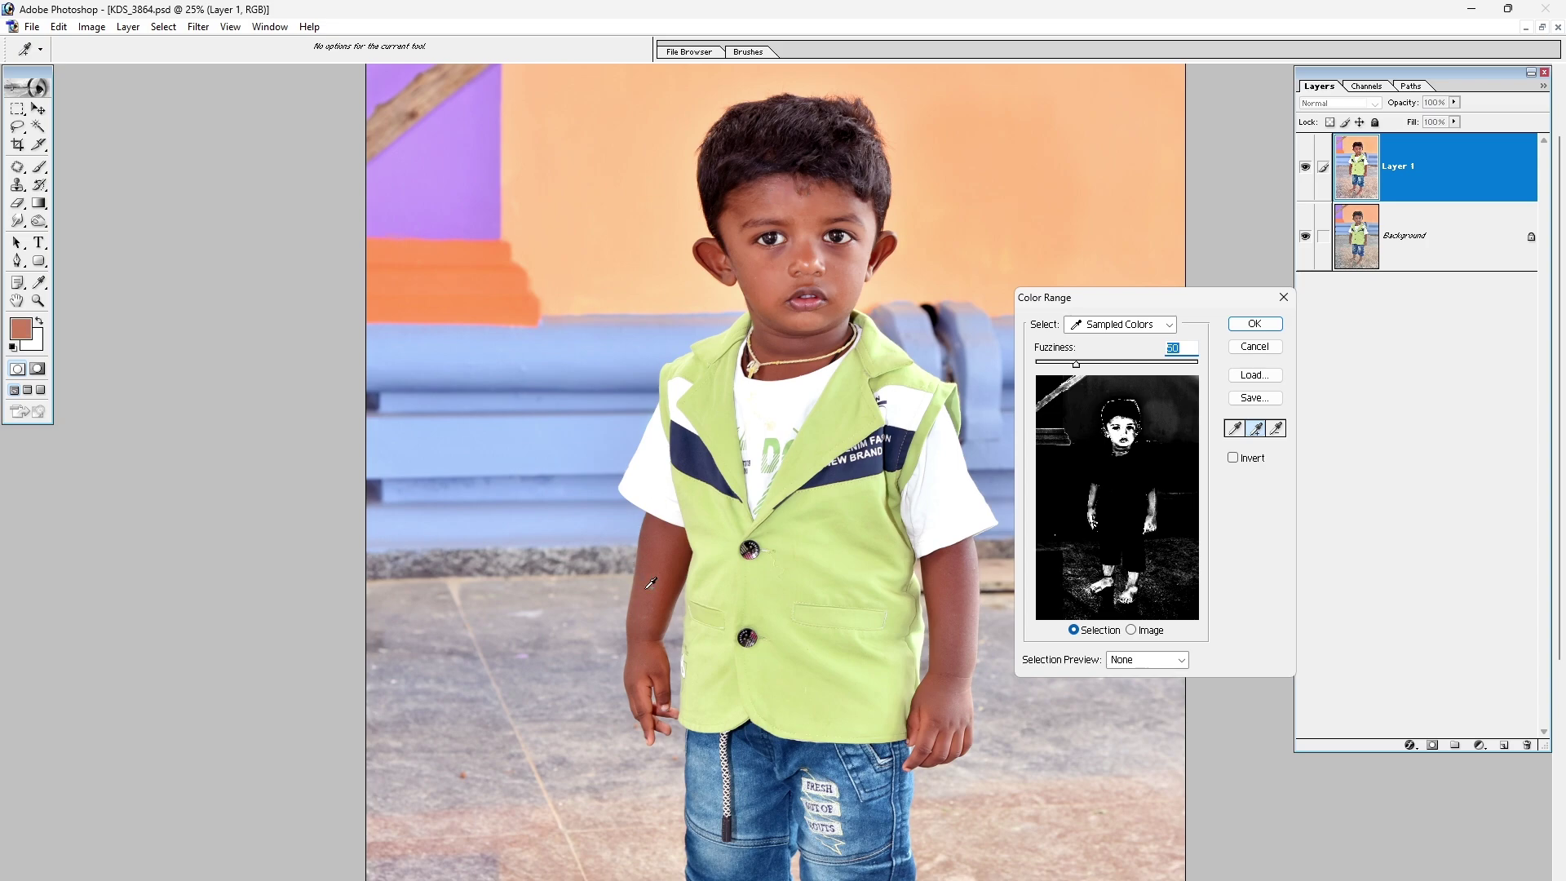
click(663, 554)
click(963, 696)
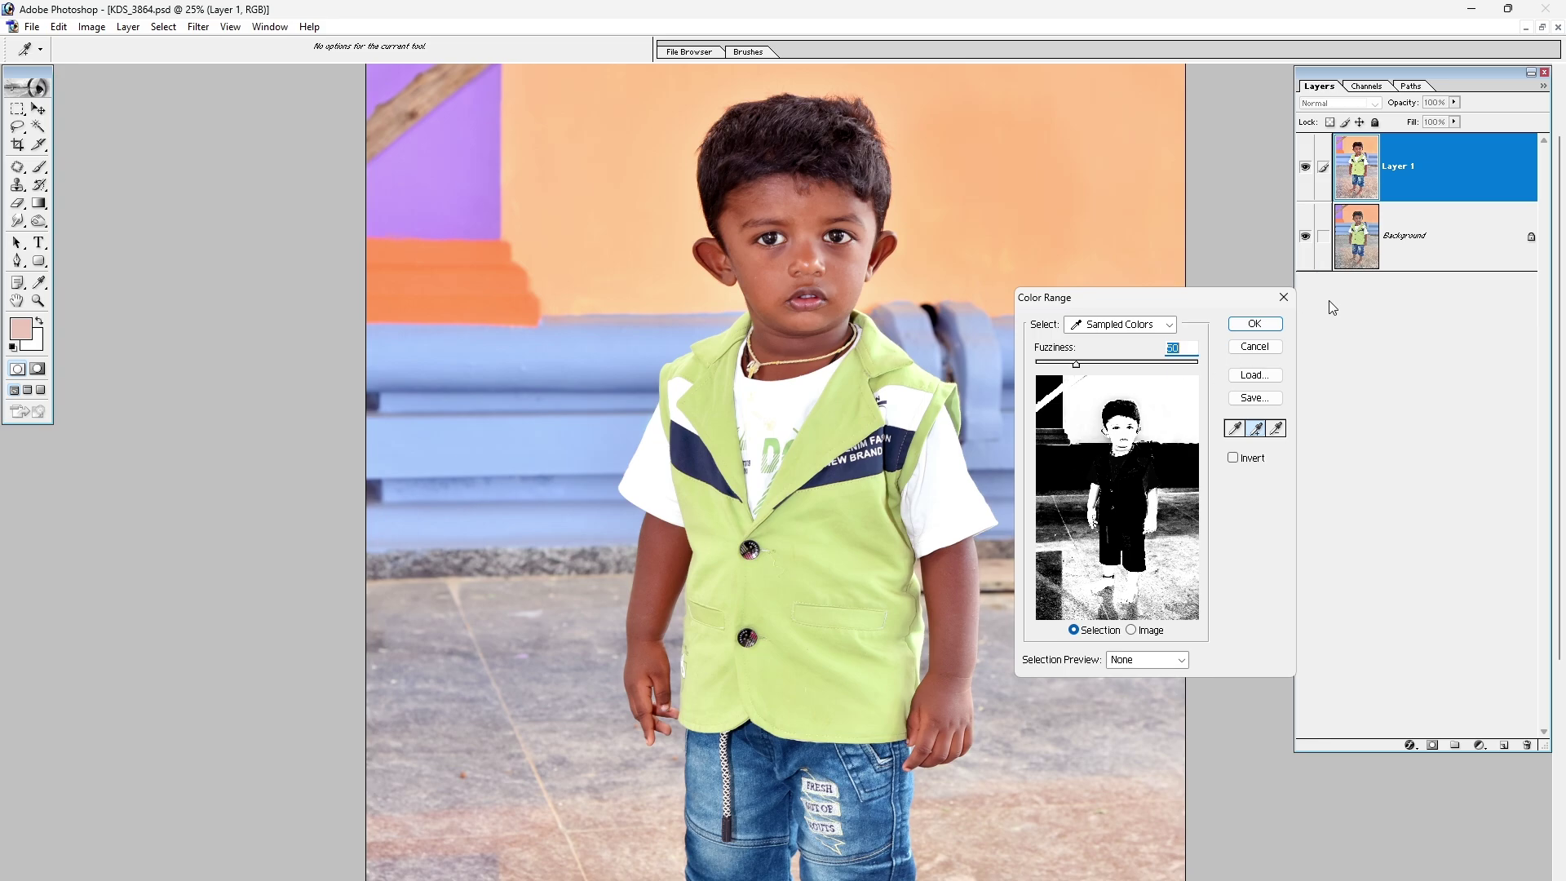
click(1254, 324)
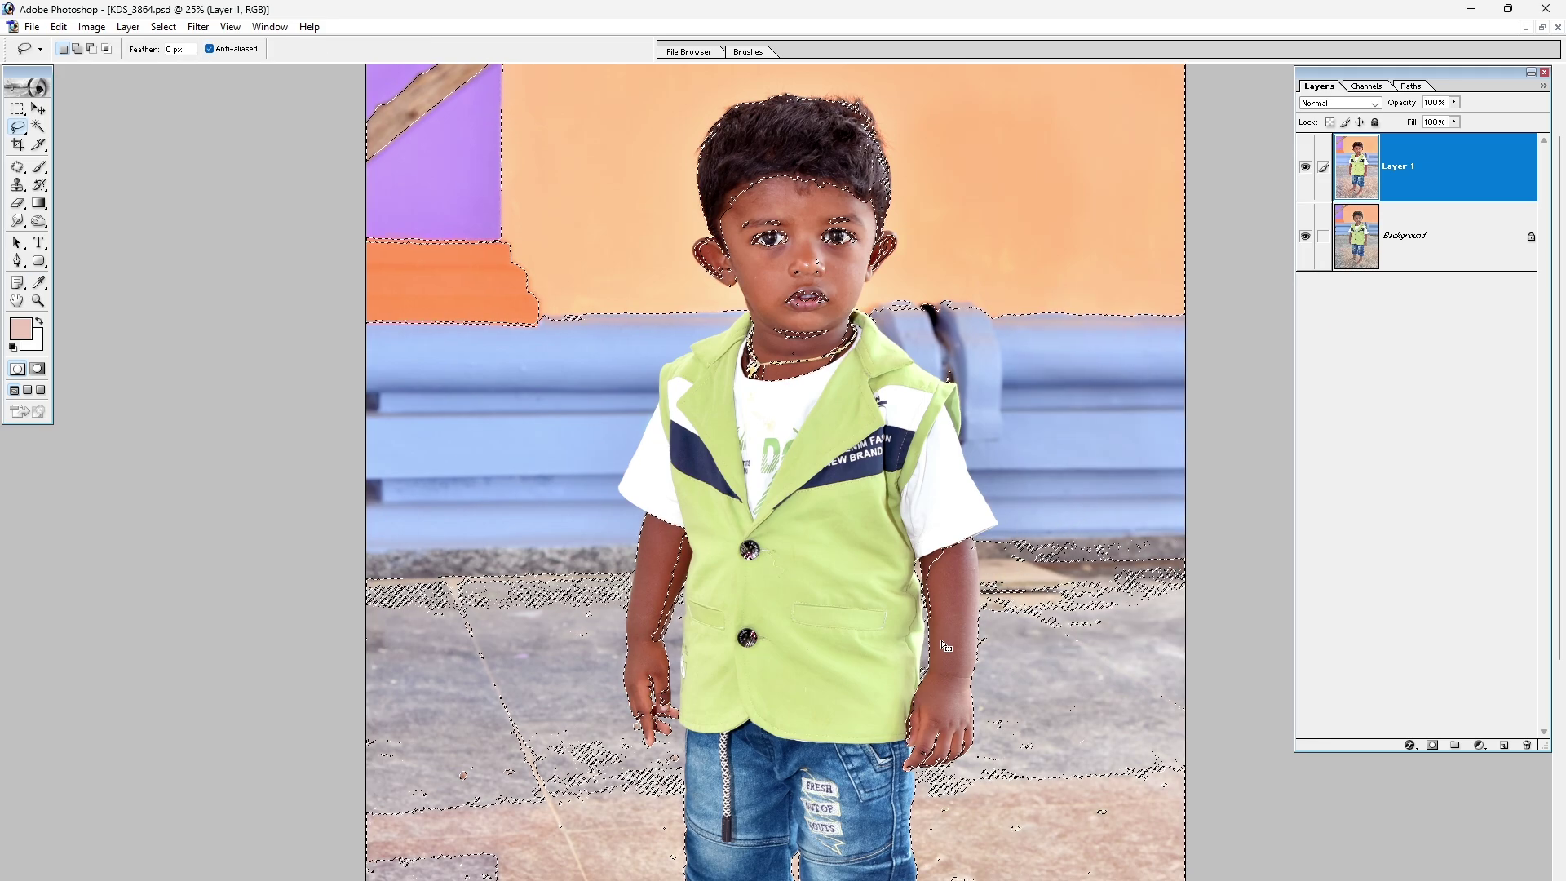
Feather the Color Range selection by 1 pixel.
drag(945, 646, 945, 535)
key(ctrl+alt+d)
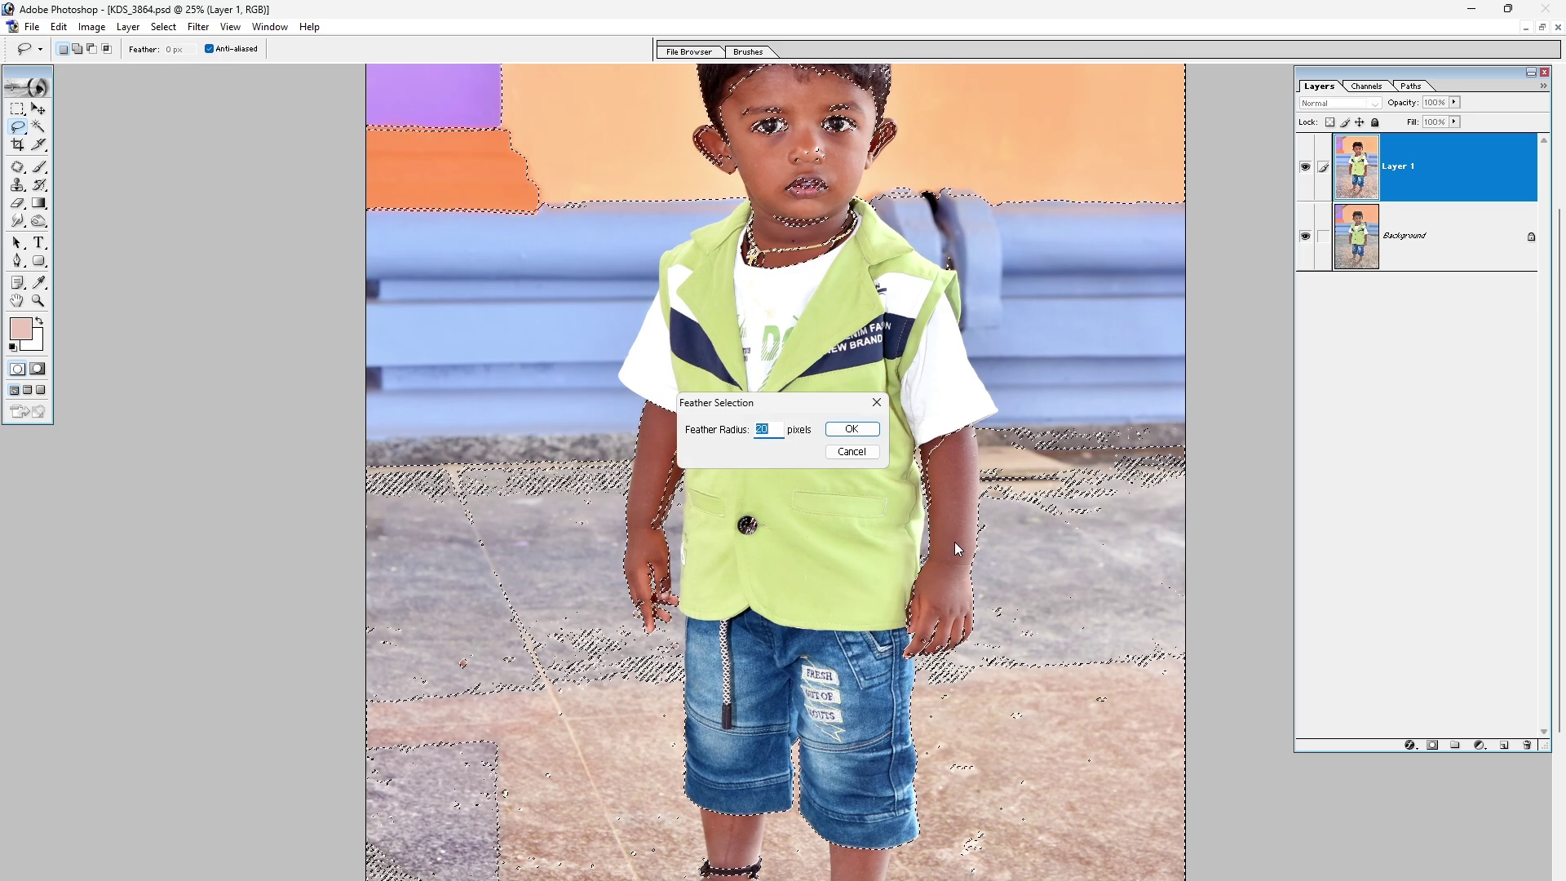
text(15)
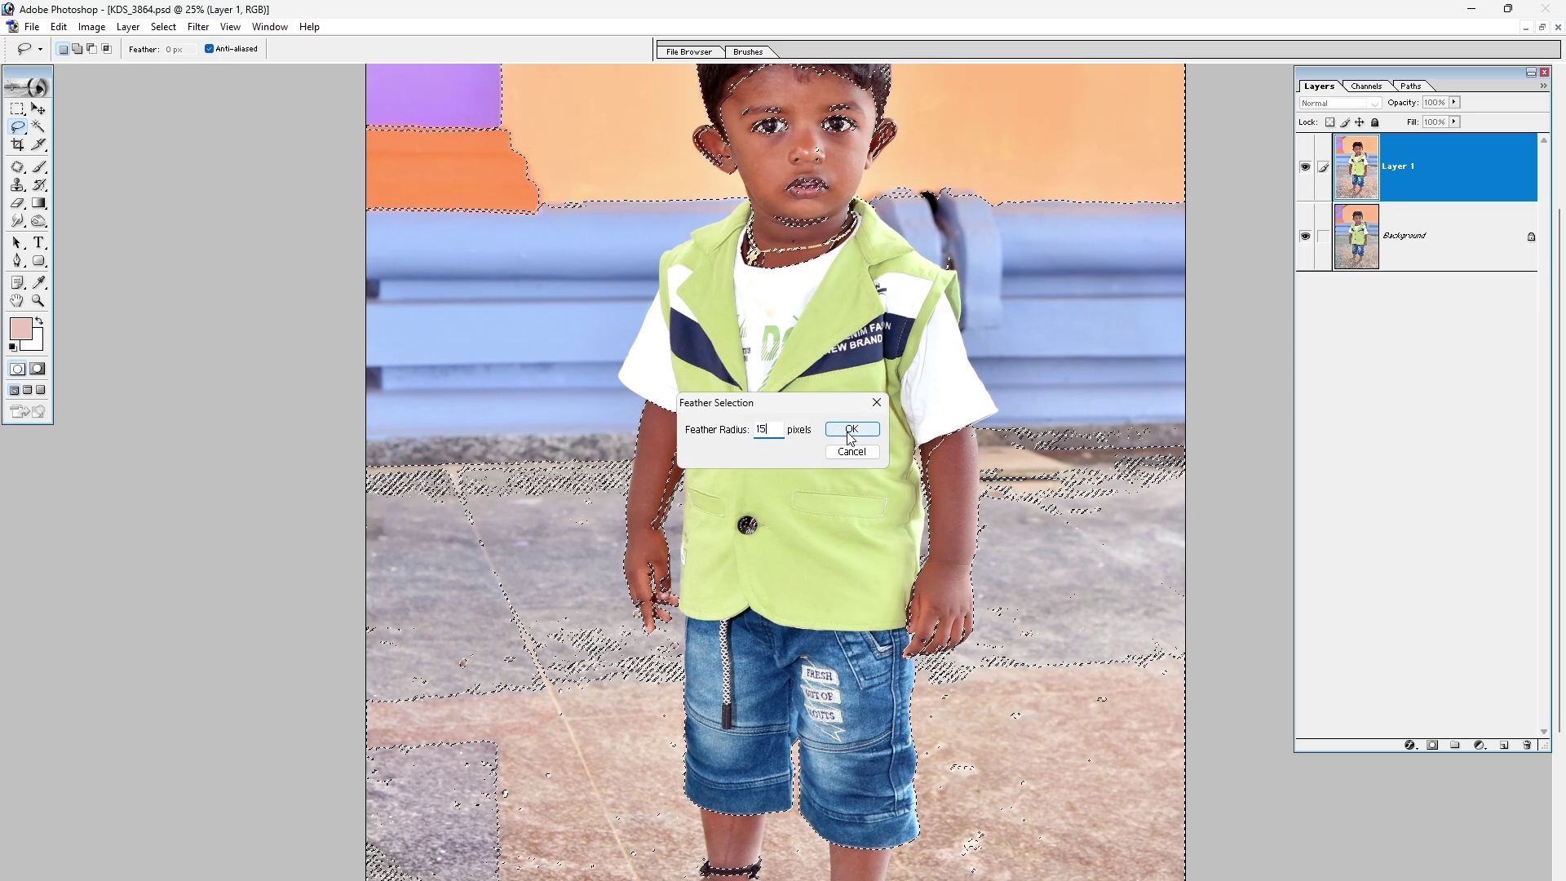
click(843, 430)
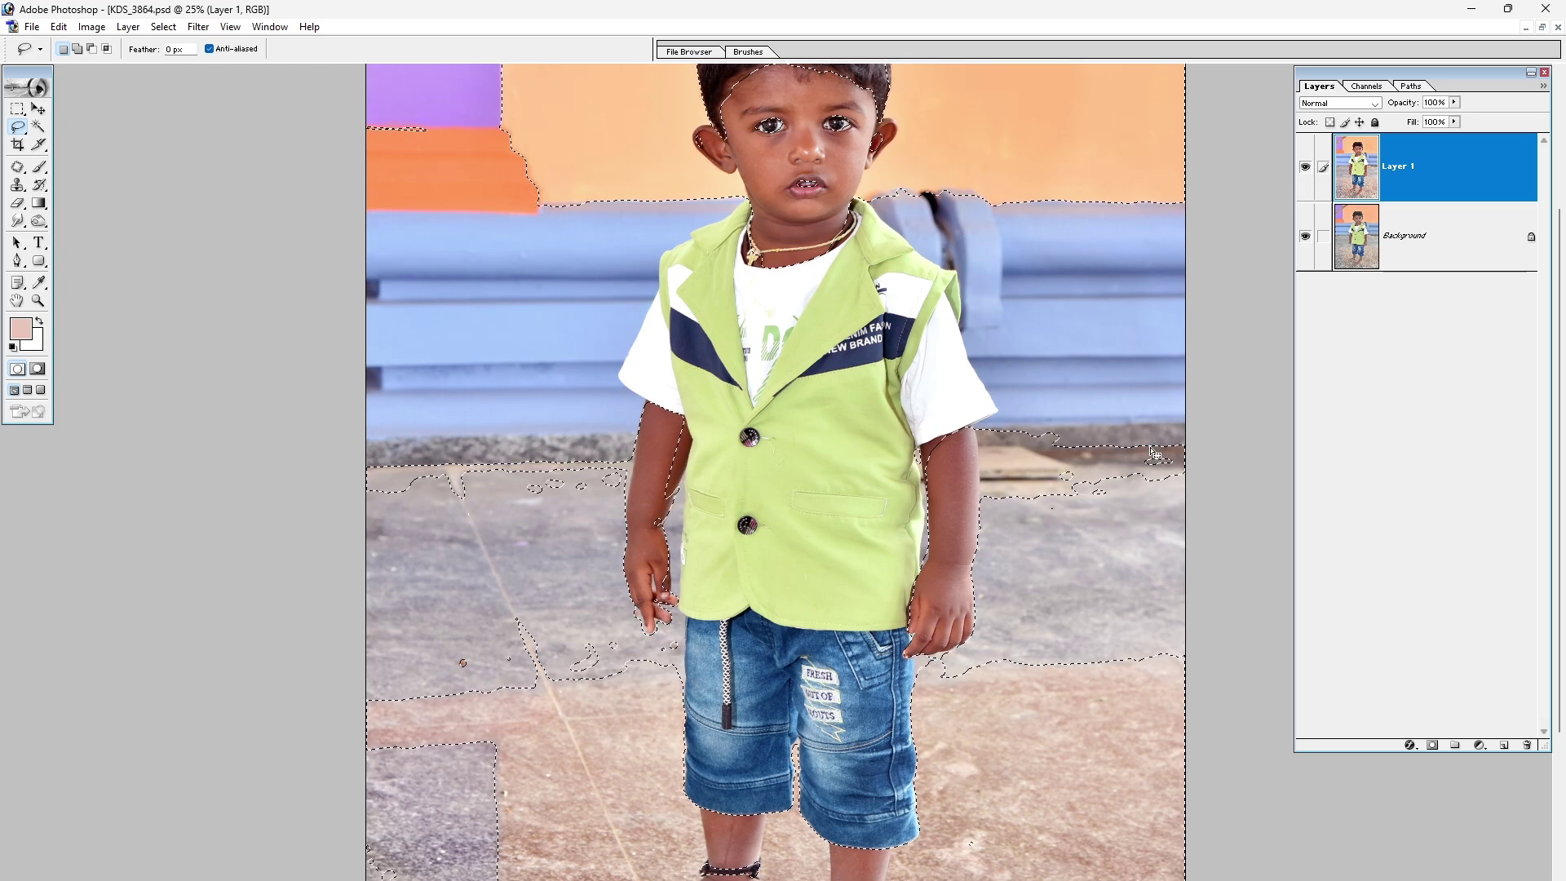
scroll(897, 465, up, 1)
scroll(1045, 402, up, 4)
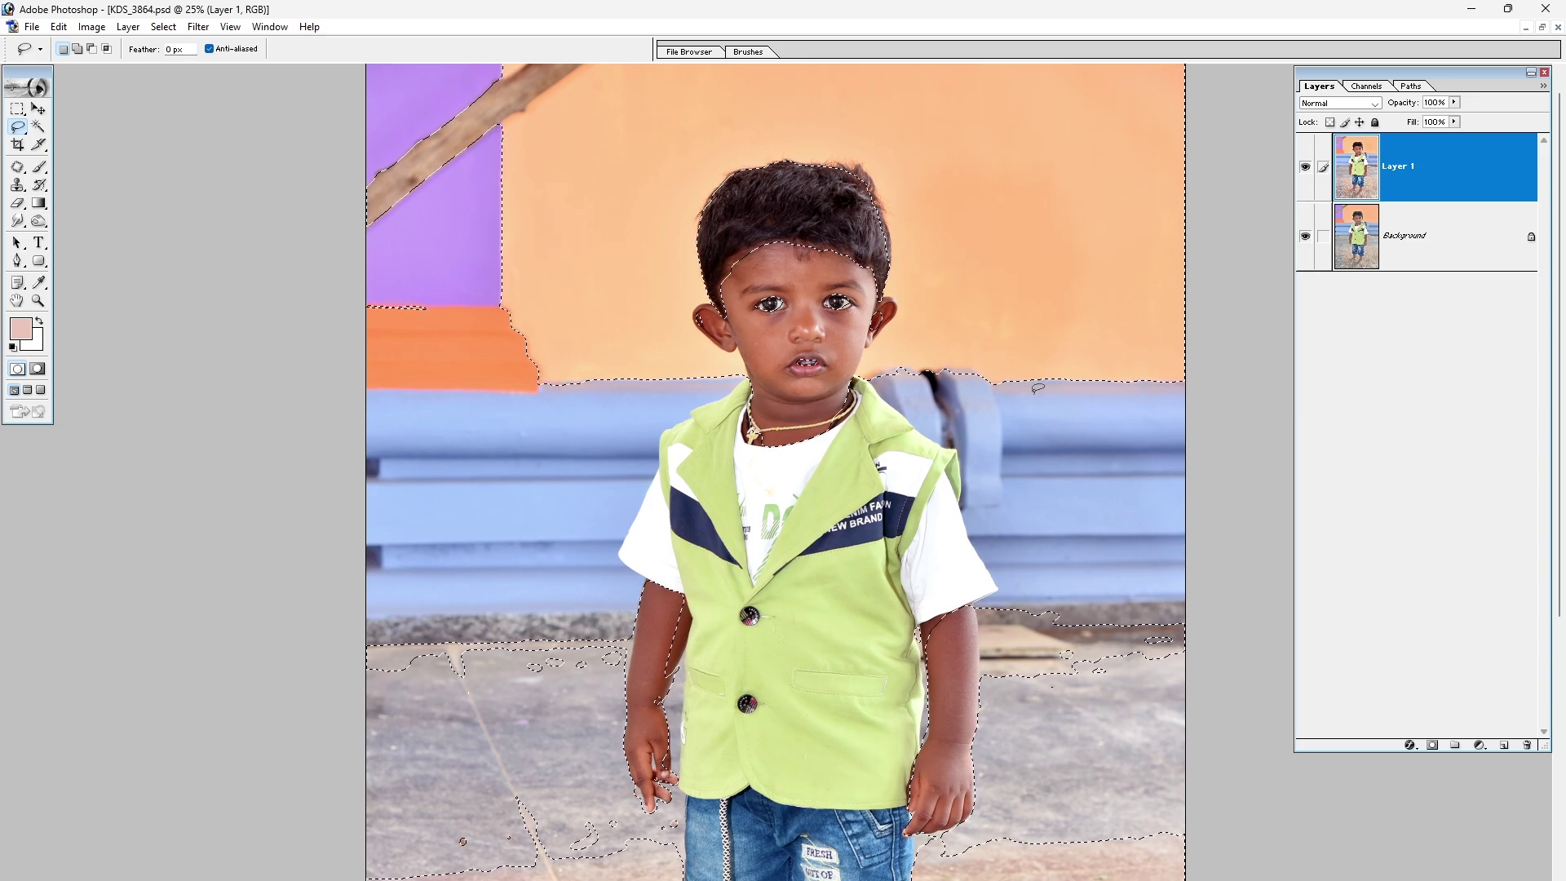
Brighten the selection with a gentle Curves lift (input 117, output 134).
key(ctrl+m)
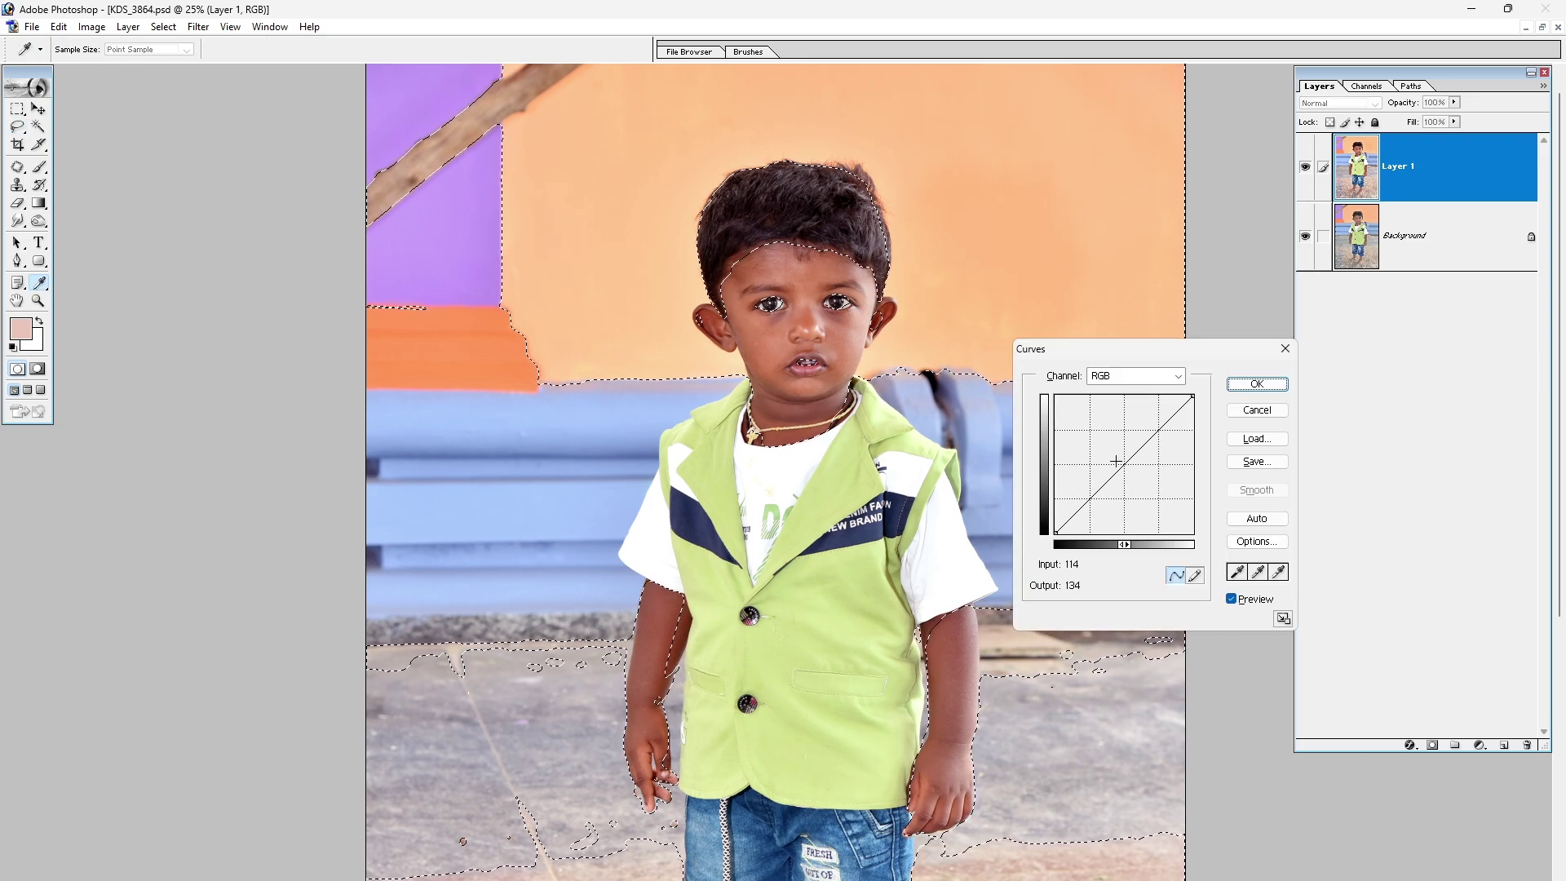
click(1118, 462)
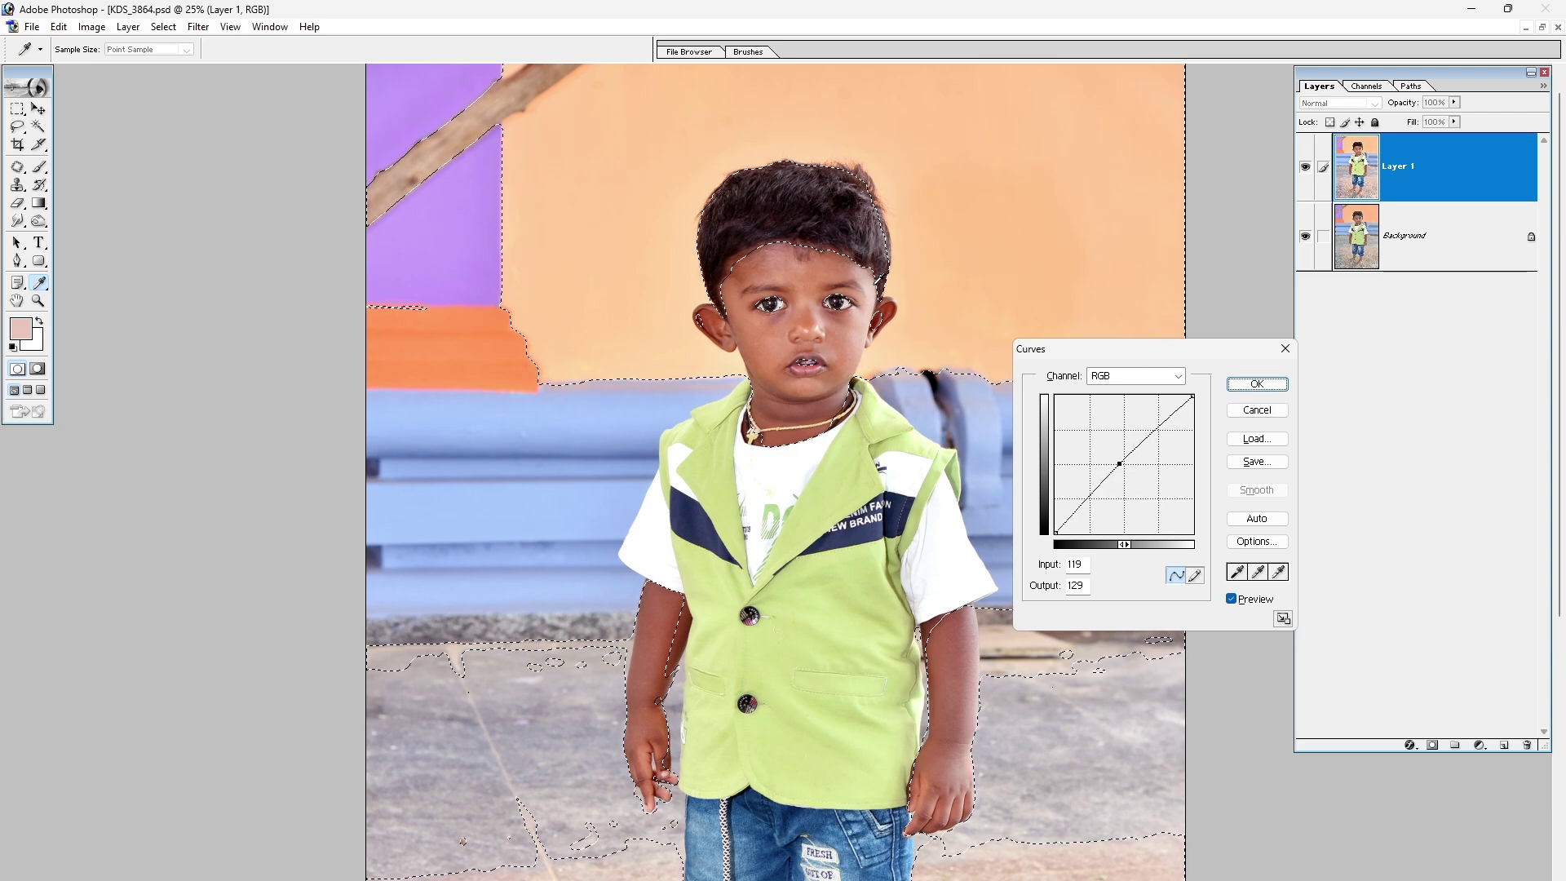
key(ctrl+h)
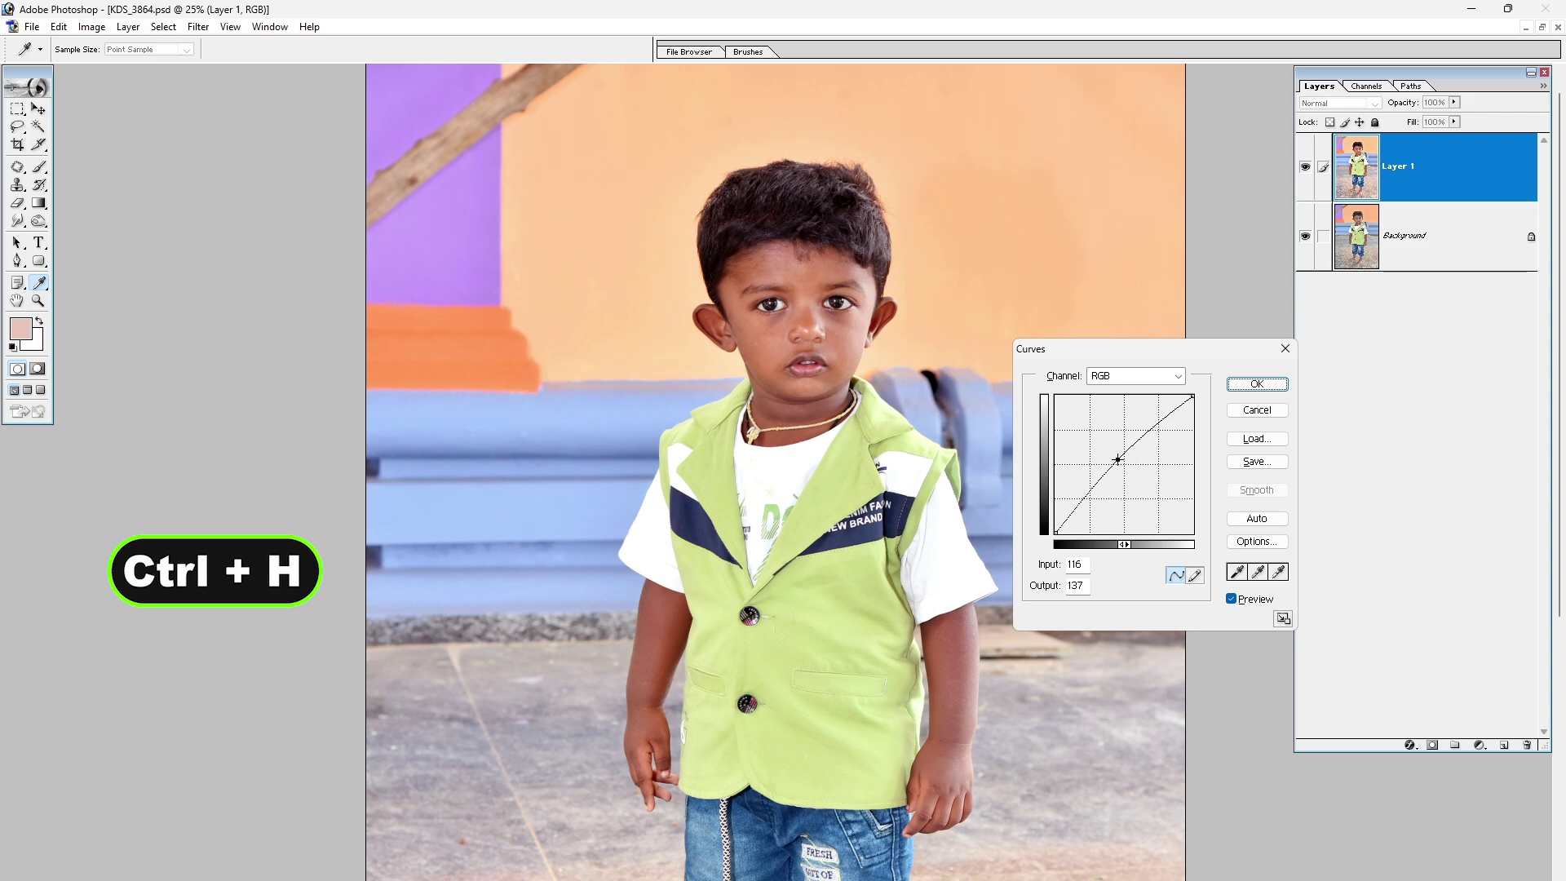
drag(1115, 463, 1114, 460)
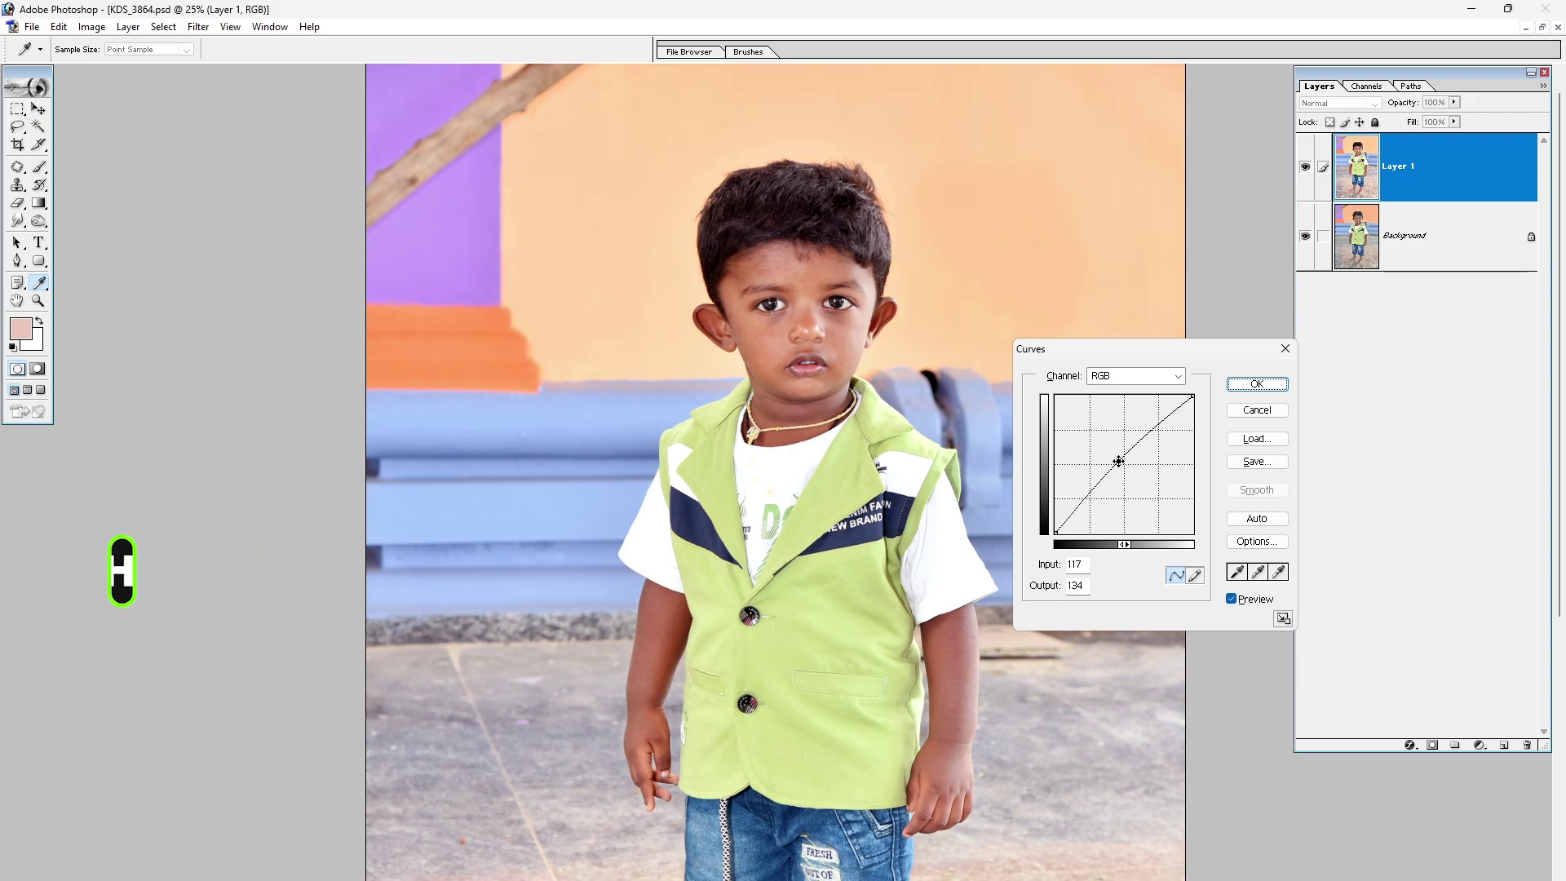
click(1254, 384)
key(l)
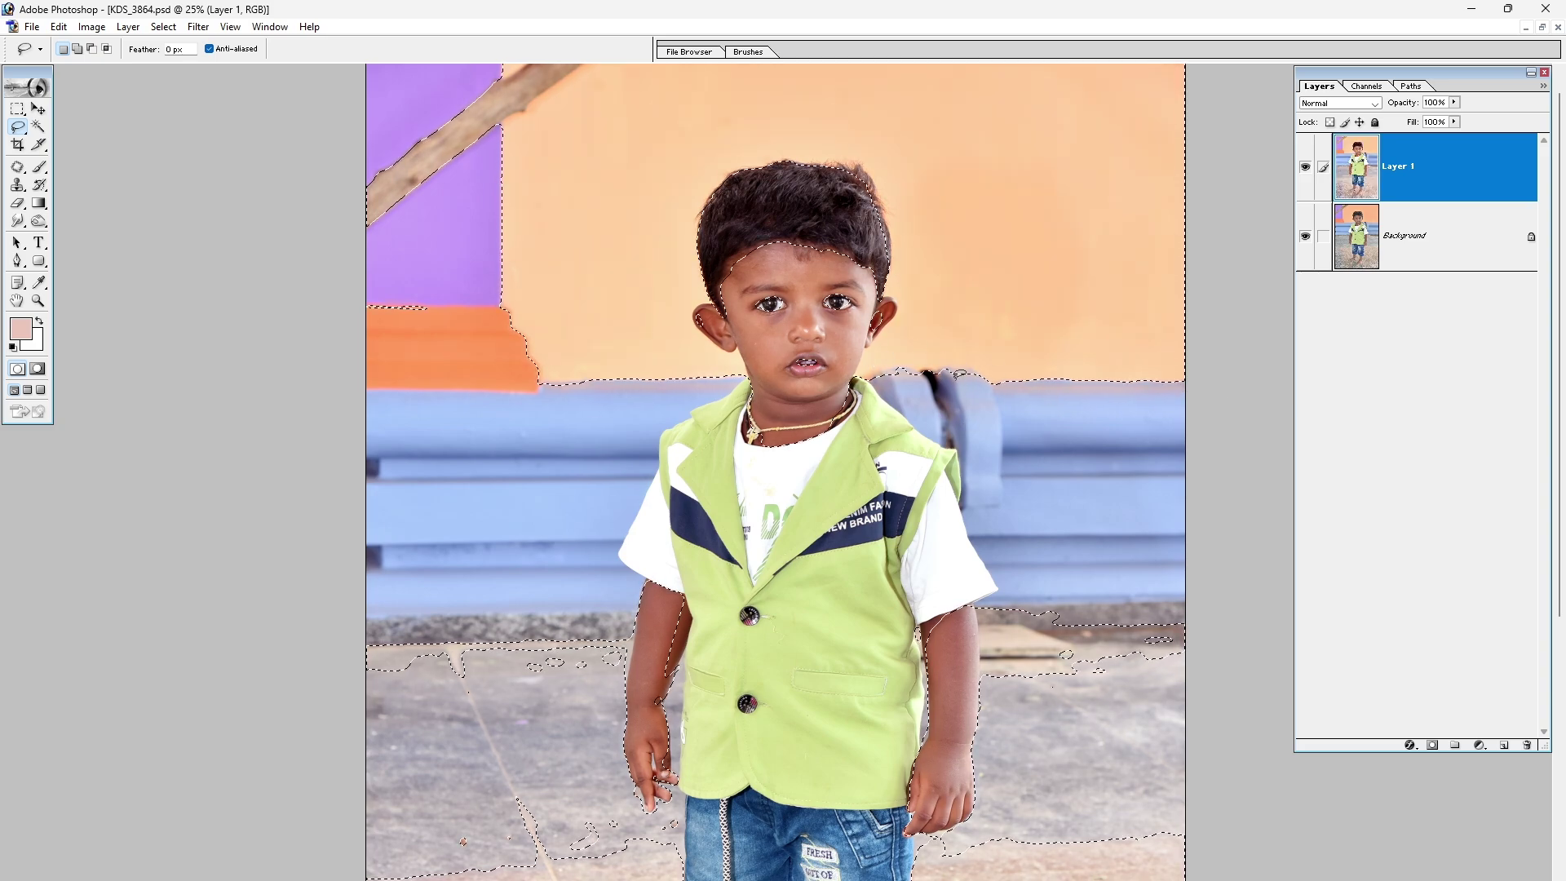
Deselect everything, fit the photo on screen, and zoom in on the boy's face.
key(ctrl+d)
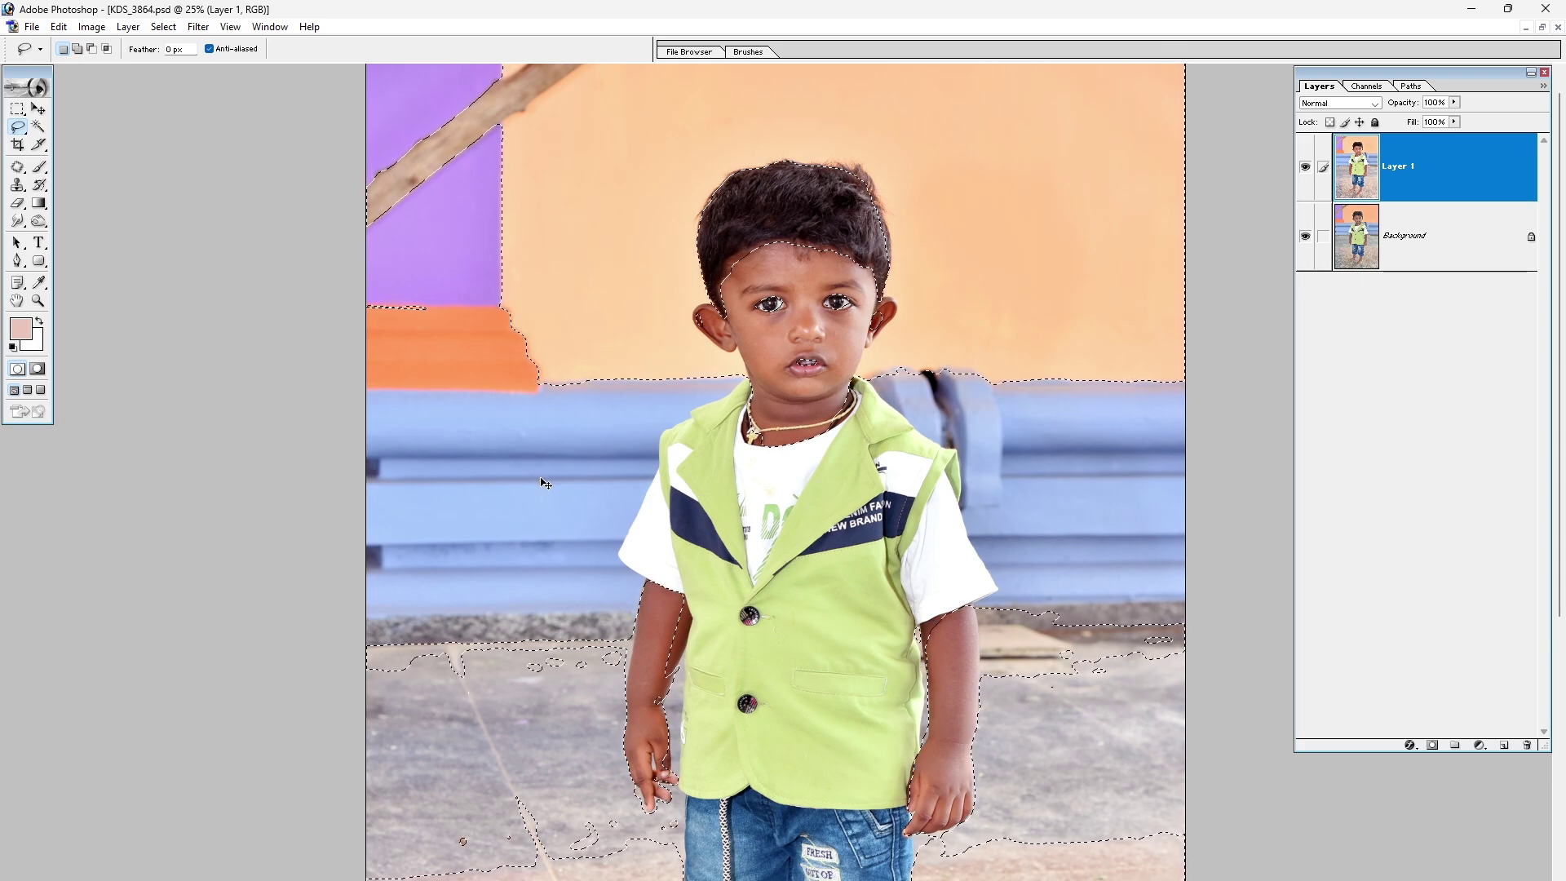
key(ctrl+d)
key(ctrl+0)
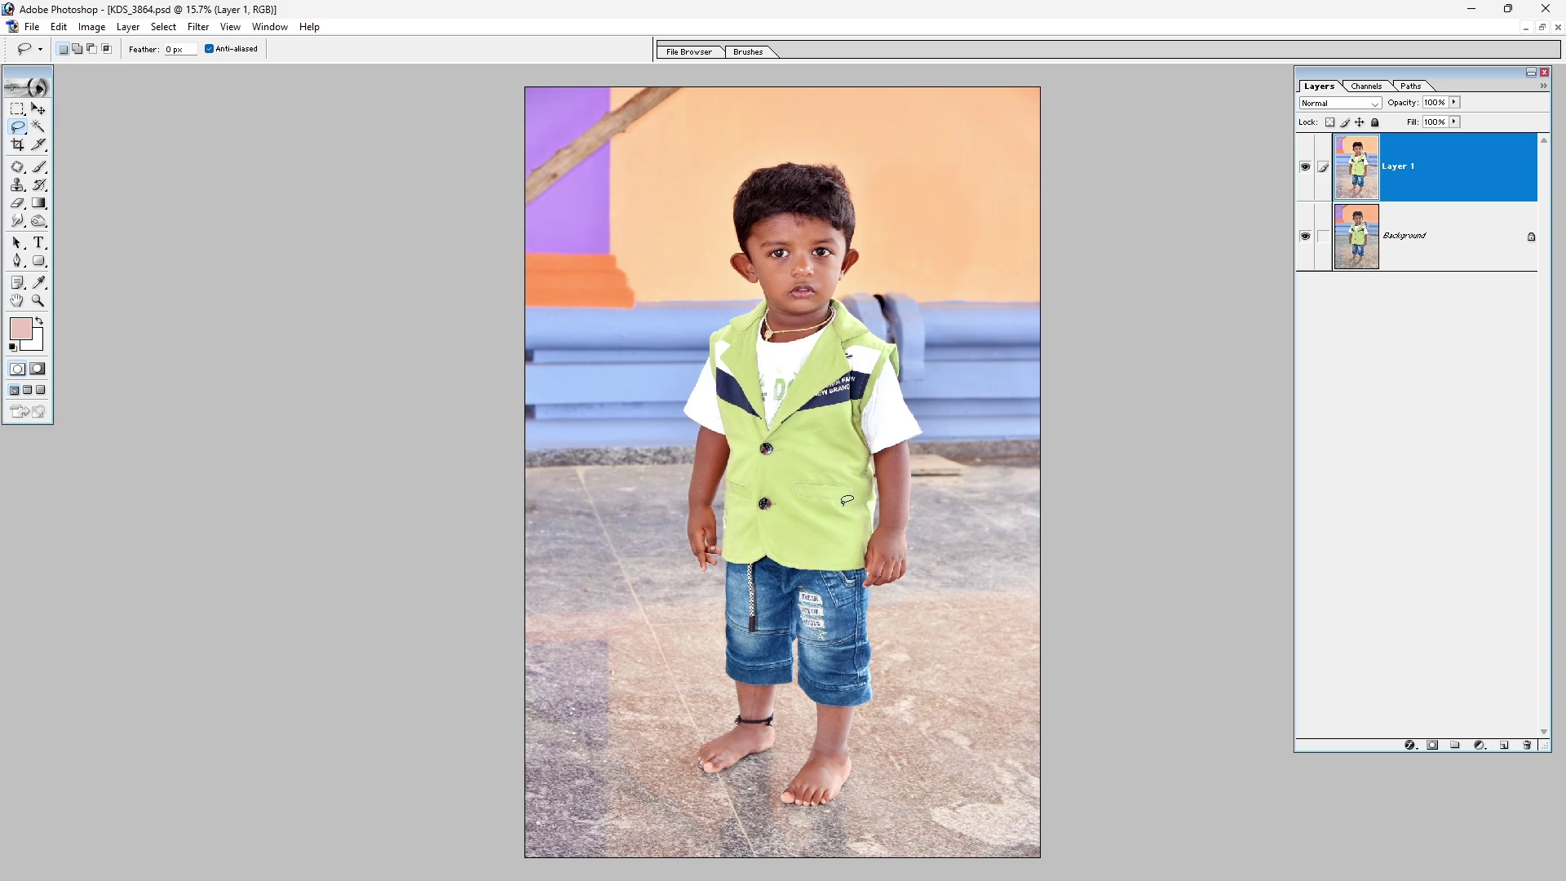
click(793, 305)
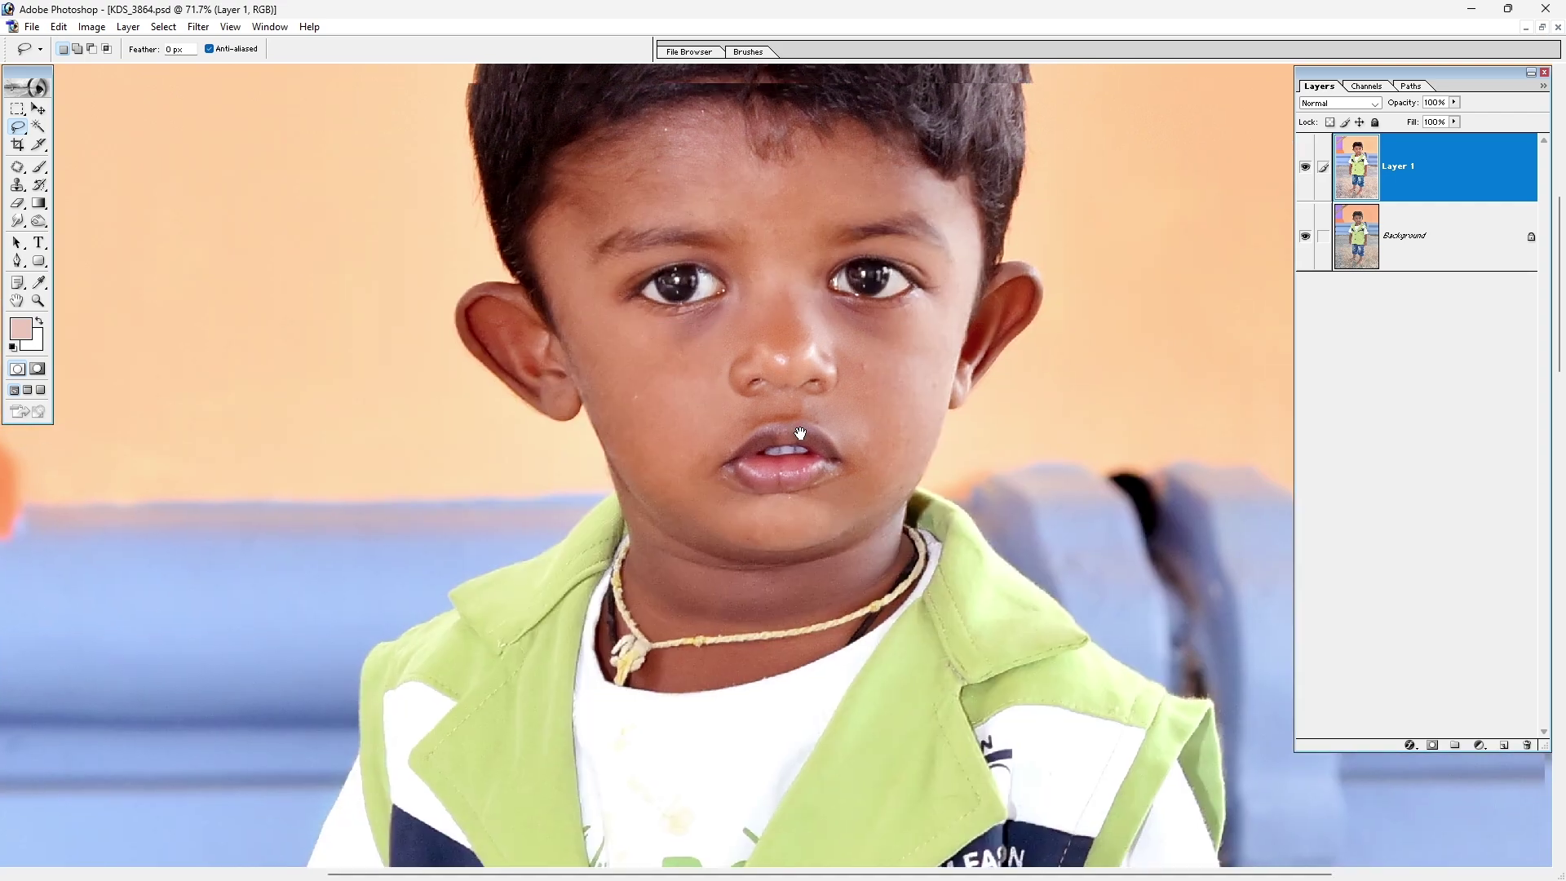
With the Patch Tool, patch out two small blemishes on the boy's cheeks.
drag(864, 386, 847, 464)
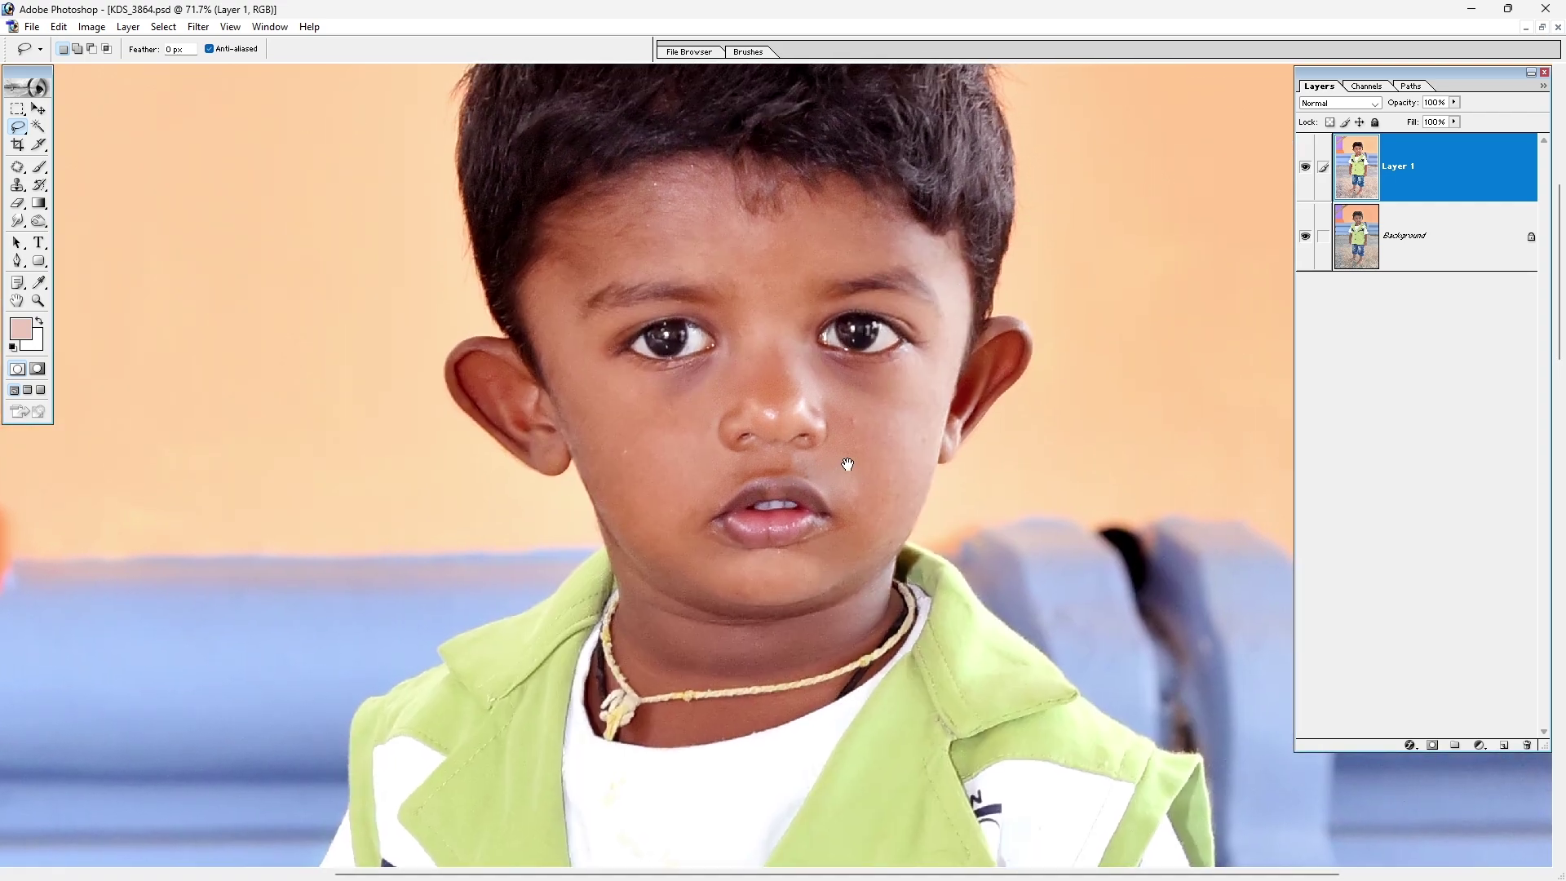
click(18, 167)
click(82, 182)
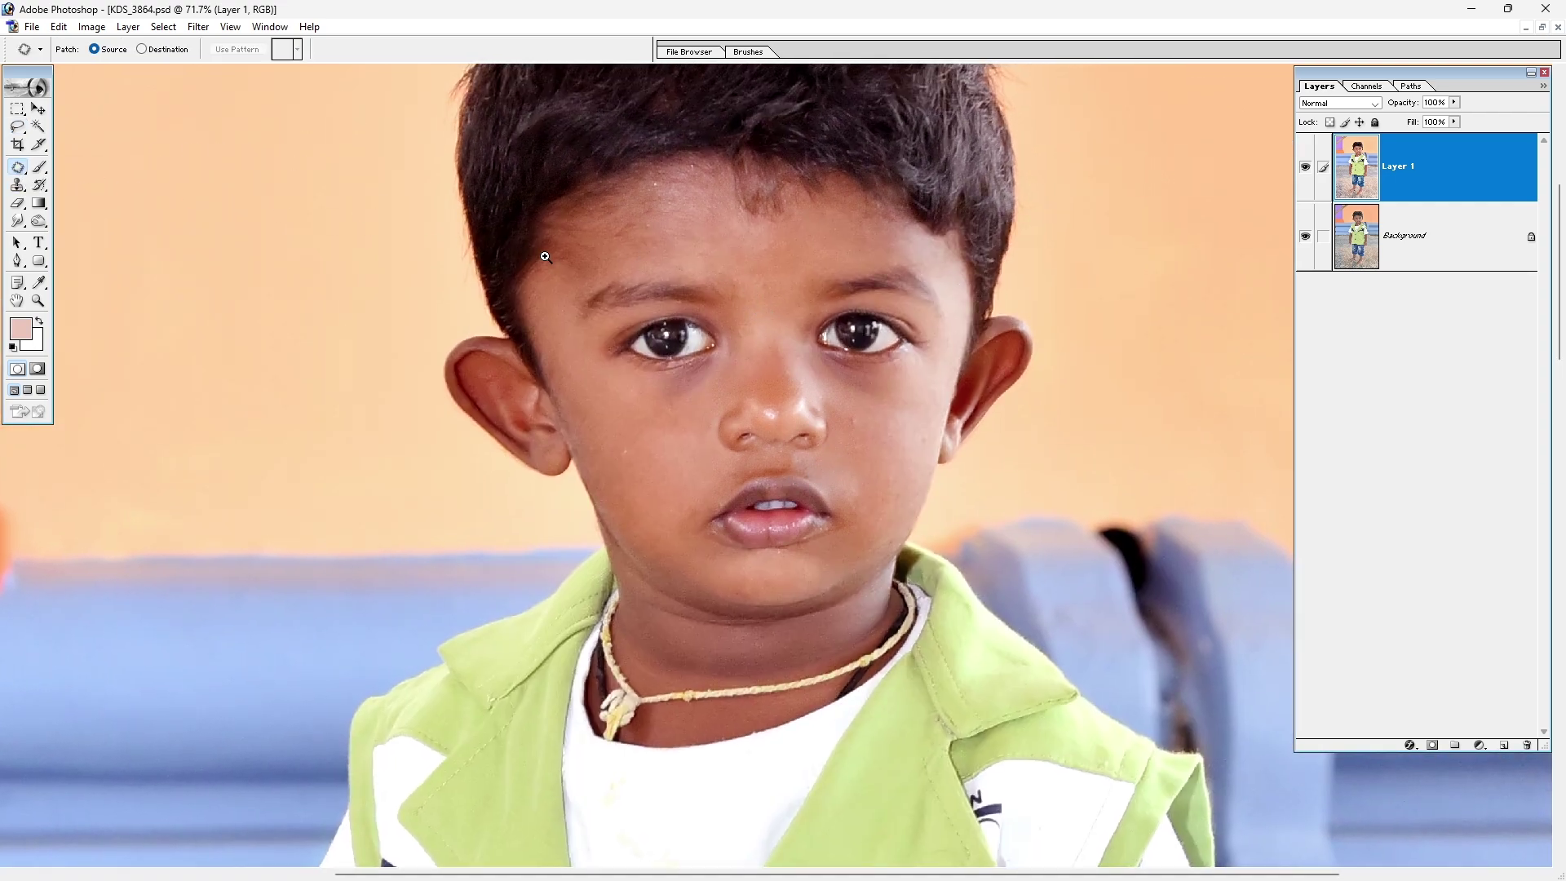
drag(545, 257, 926, 634)
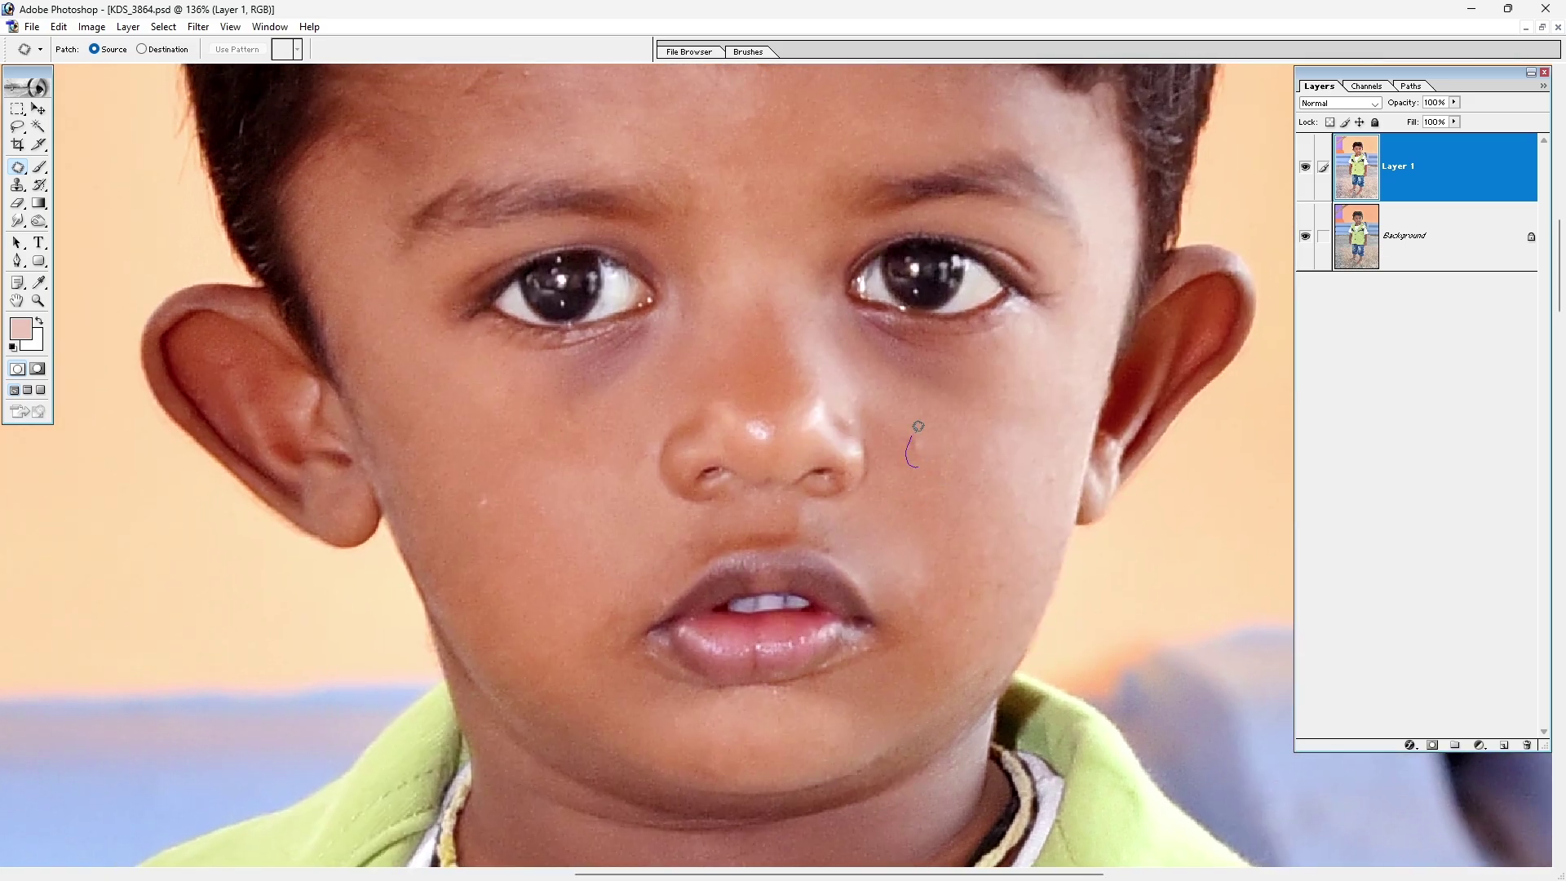
drag(918, 426, 950, 454)
drag(1060, 468, 1057, 492)
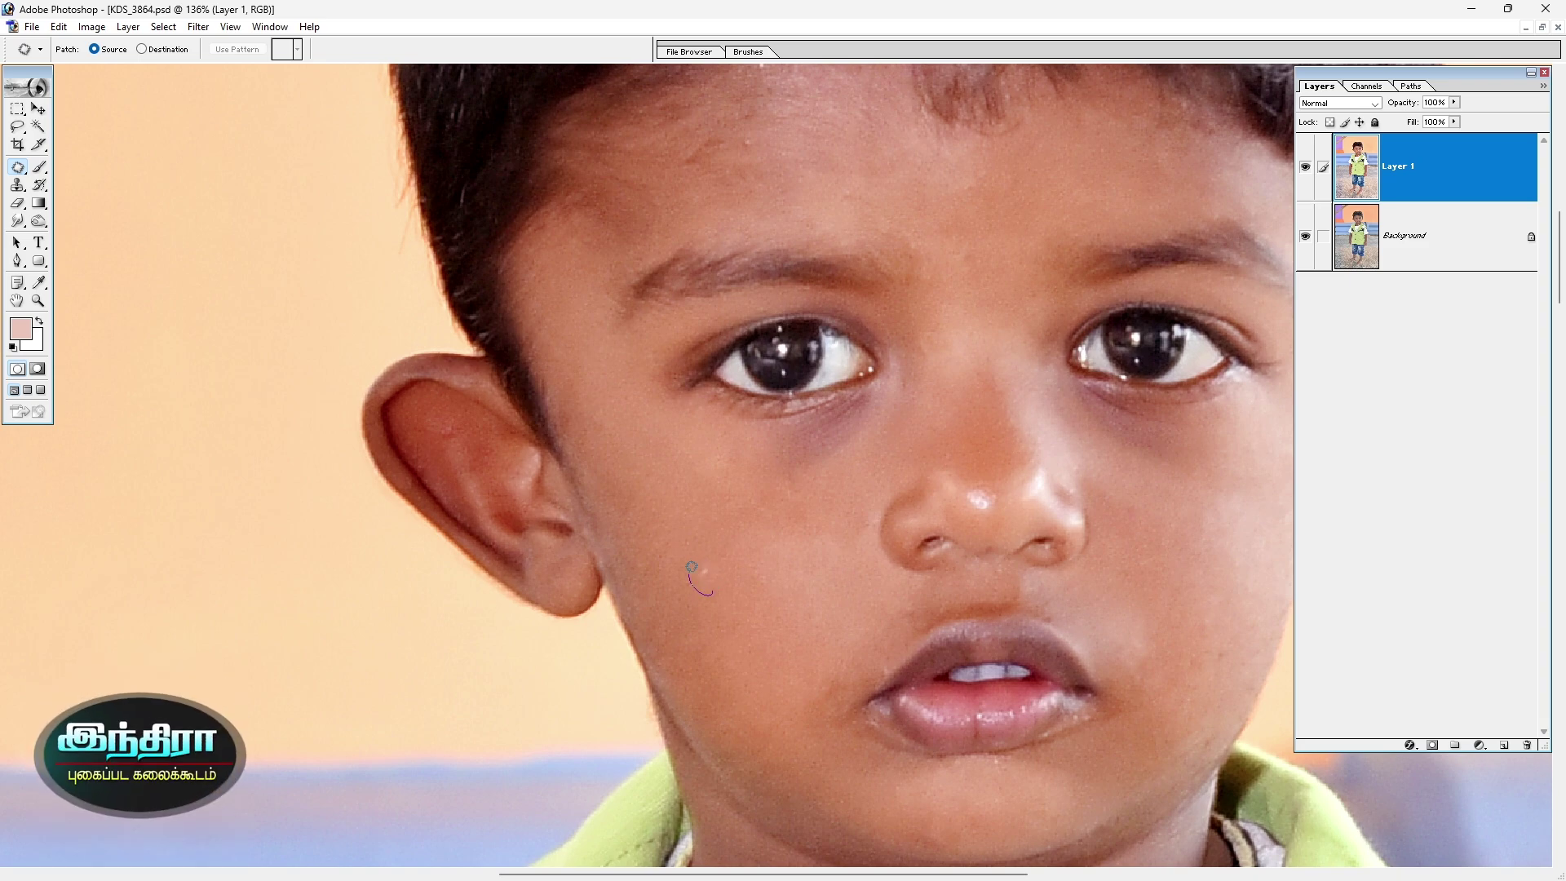
Patch a spot on the forehead near the hairline, then zoom out to the whole boy.
scroll(687, 388, up, 3)
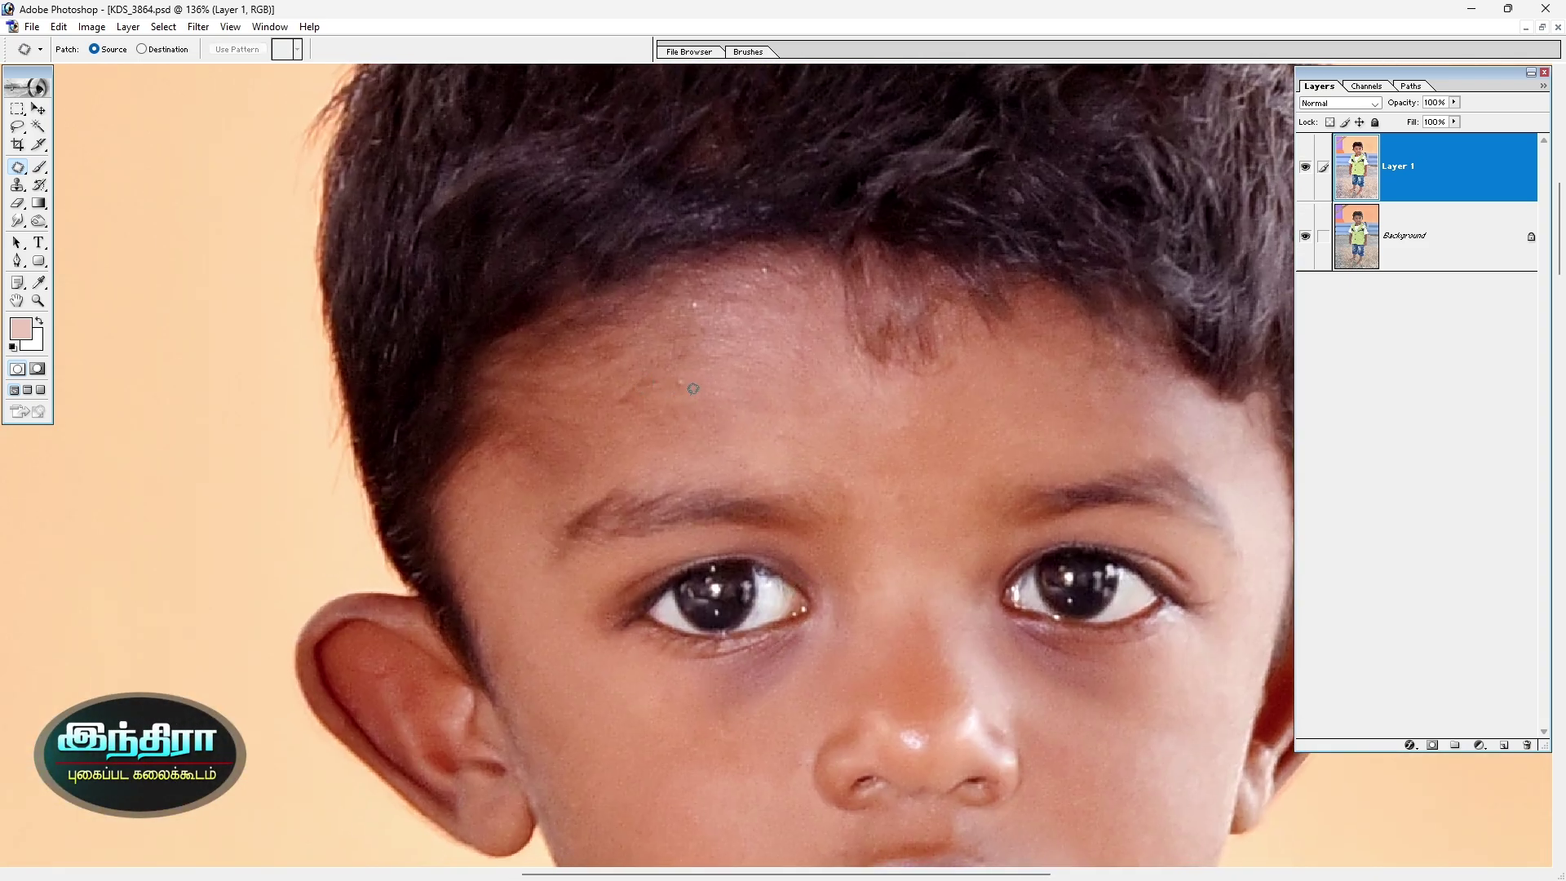
drag(709, 313, 713, 318)
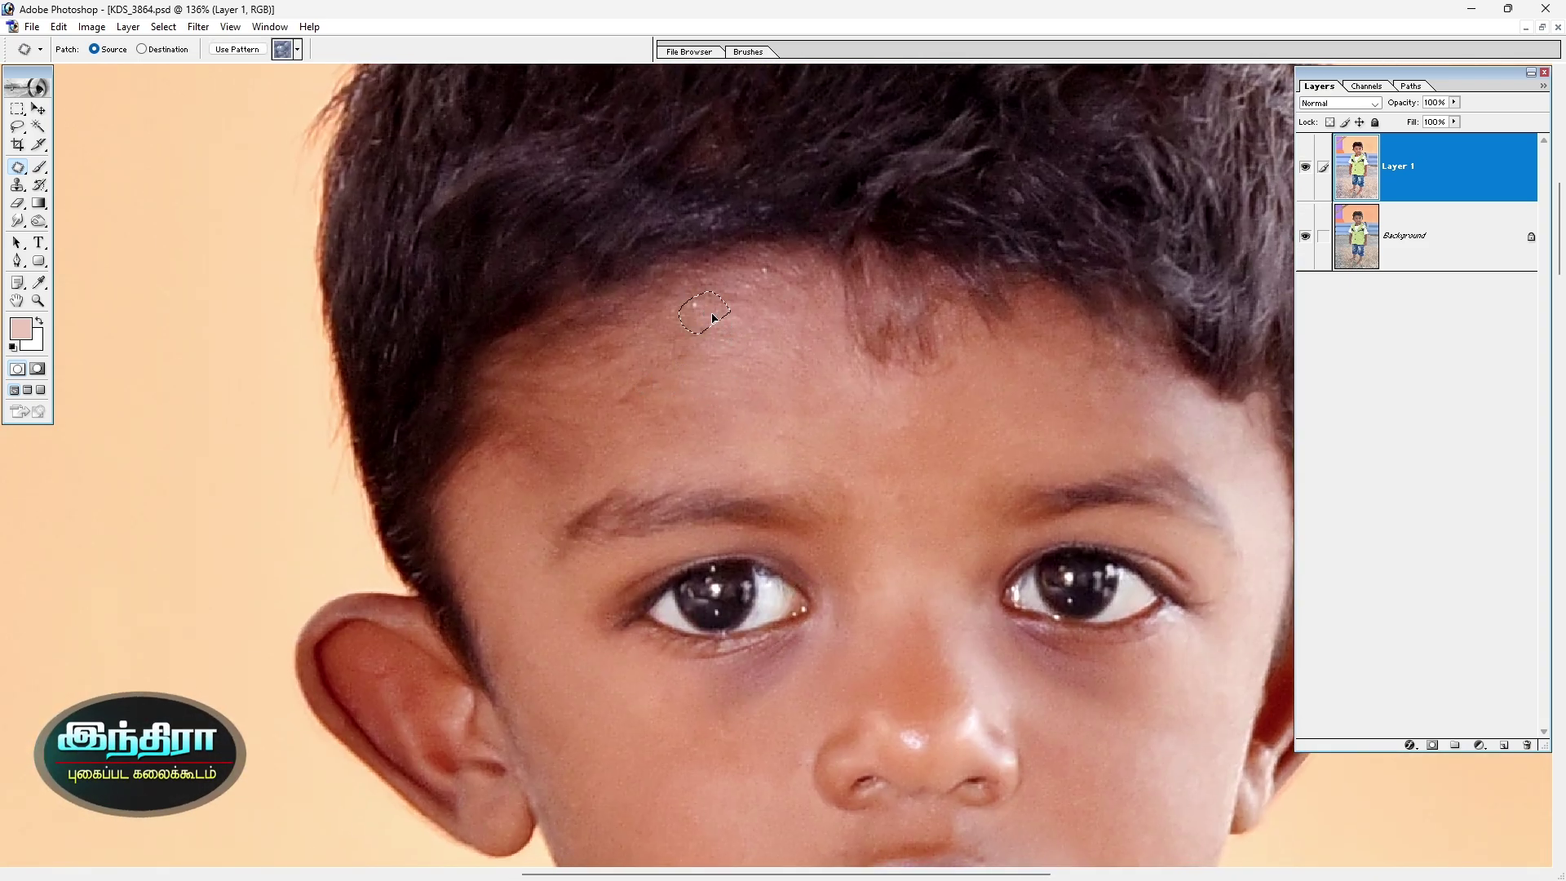
key(ctrl+d)
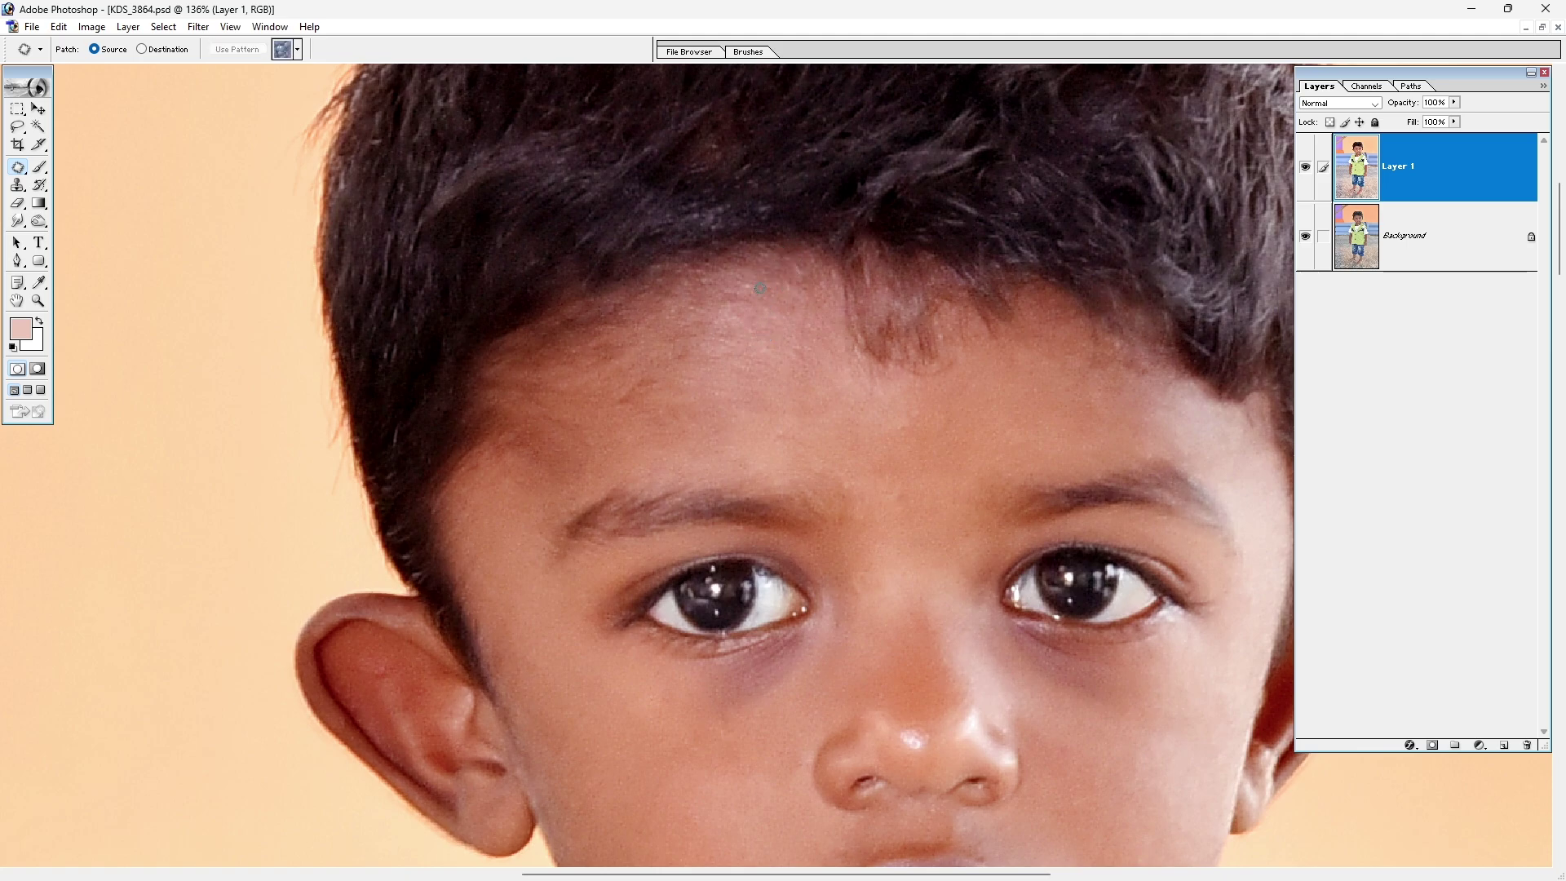
drag(1065, 401, 930, 422)
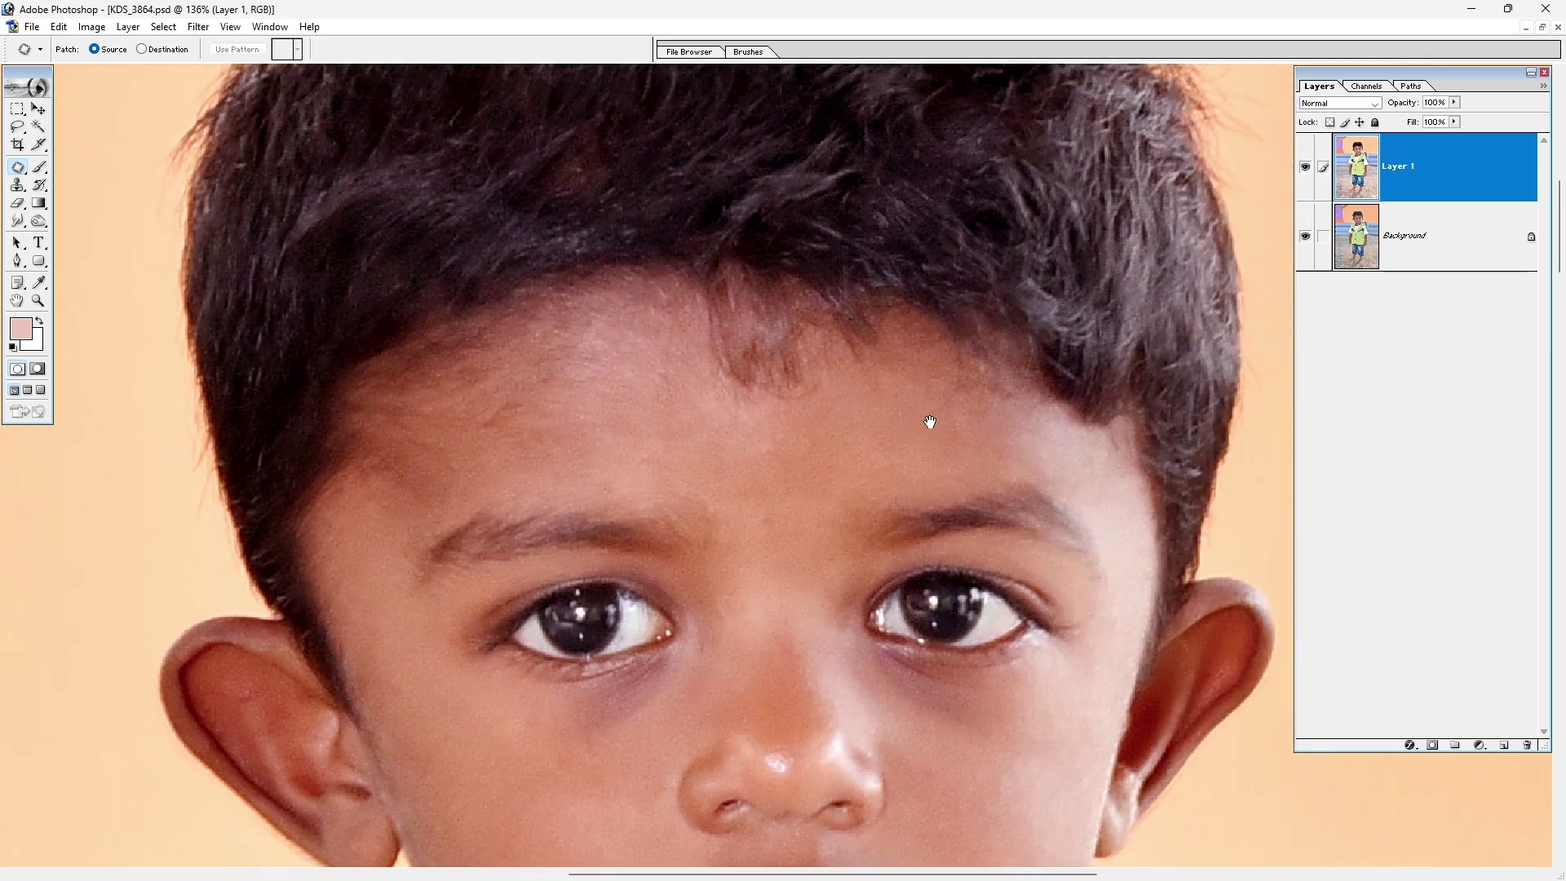
key(ctrl+minus)
key(ctrl+minus)
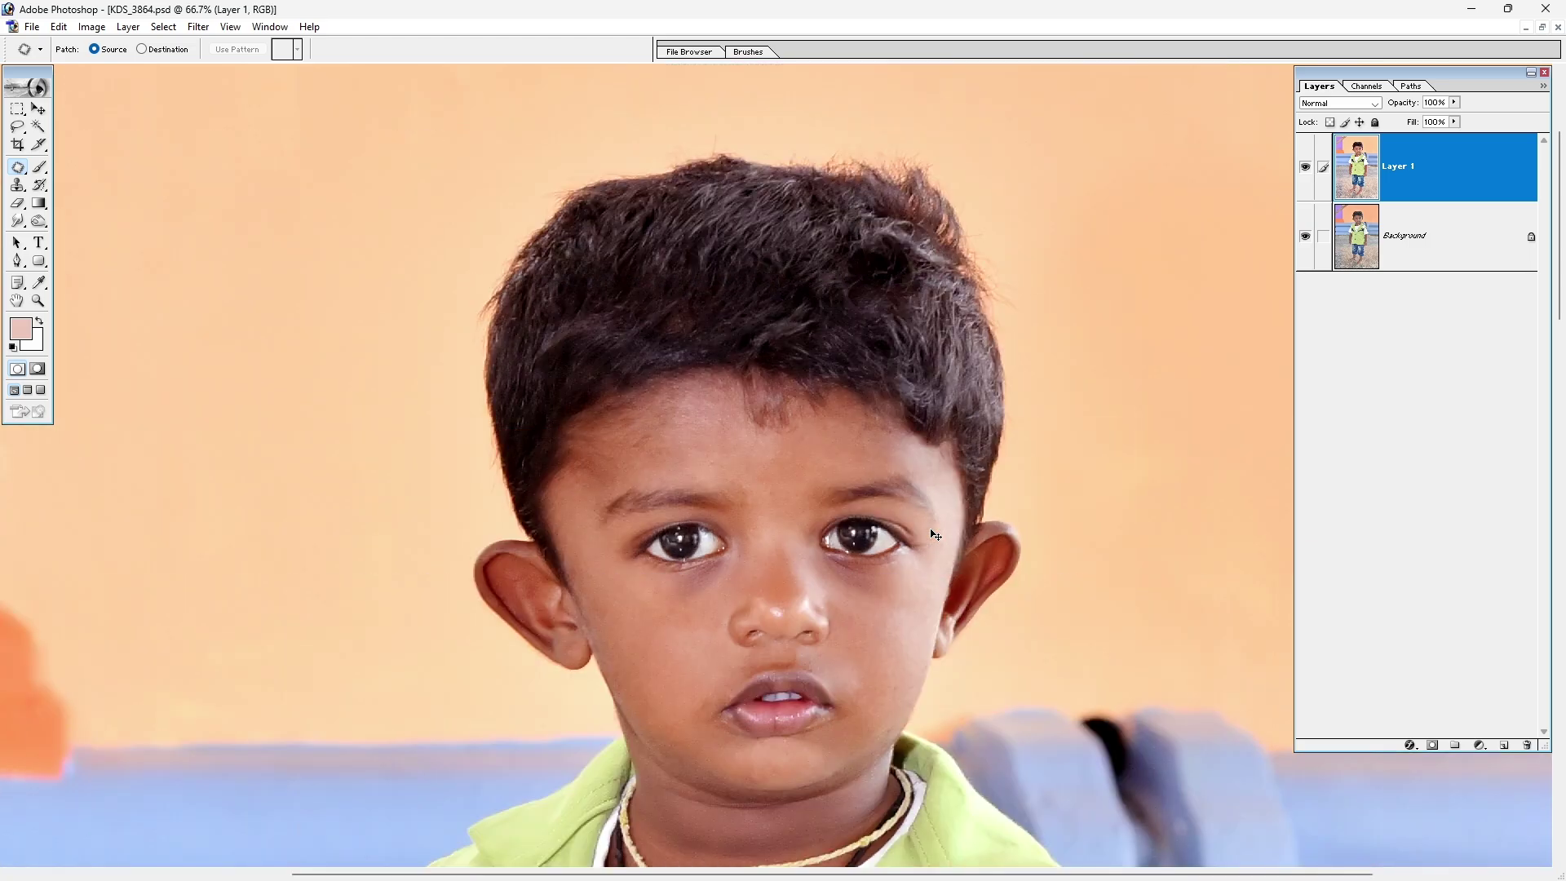
key(ctrl+minus)
key(ctrl+minus)
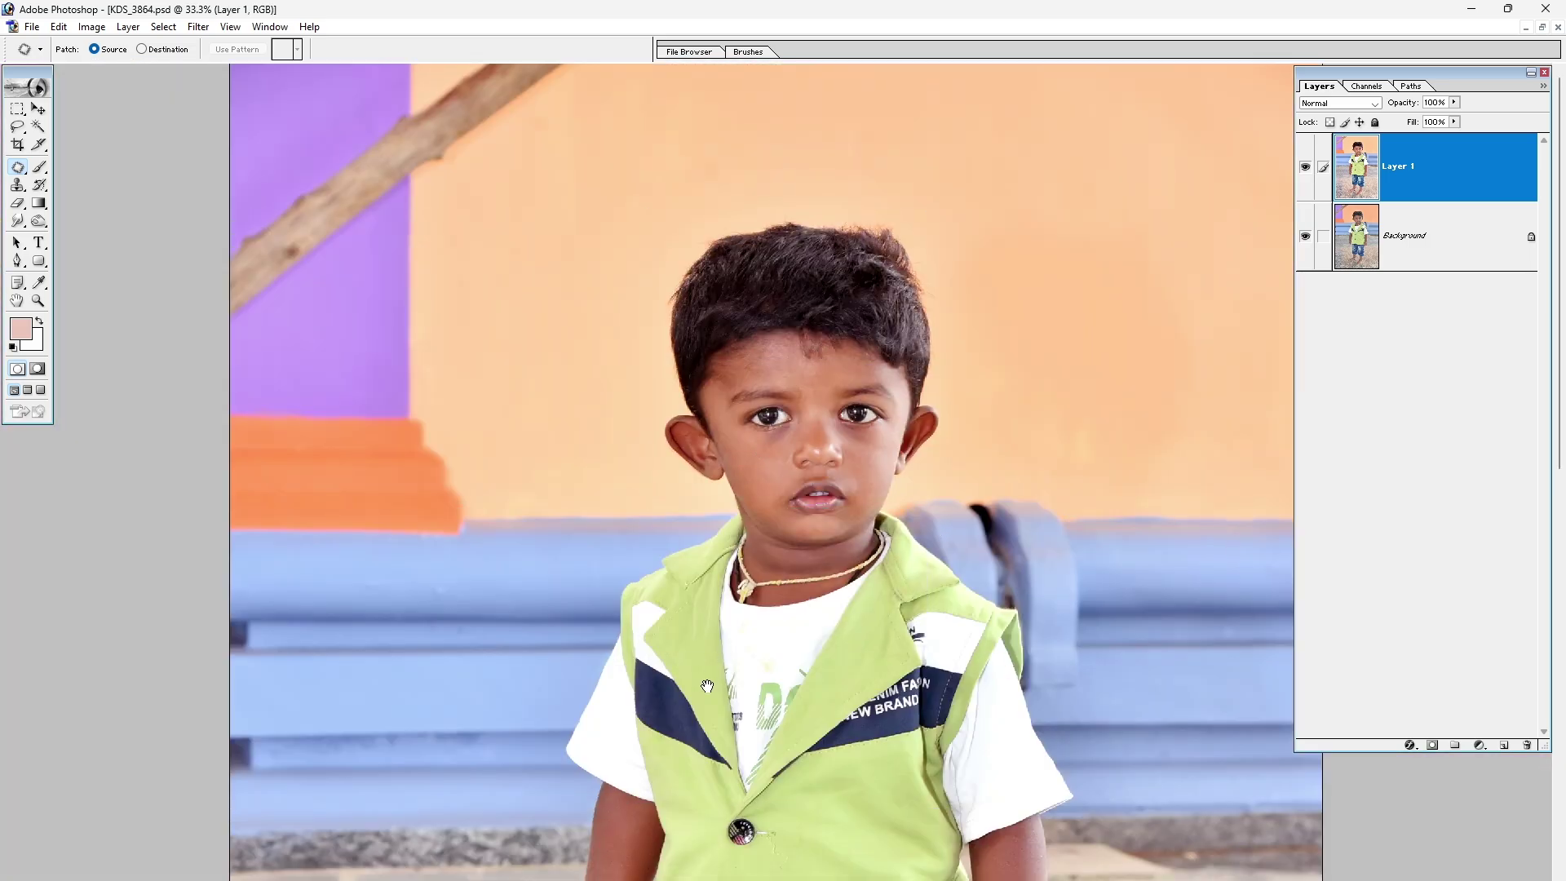
Patch the drawstring tip with nearby denim, undoing and redoing to compare.
scroll(707, 686, down, 5)
scroll(707, 686, down, 4)
drag(417, 350, 997, 651)
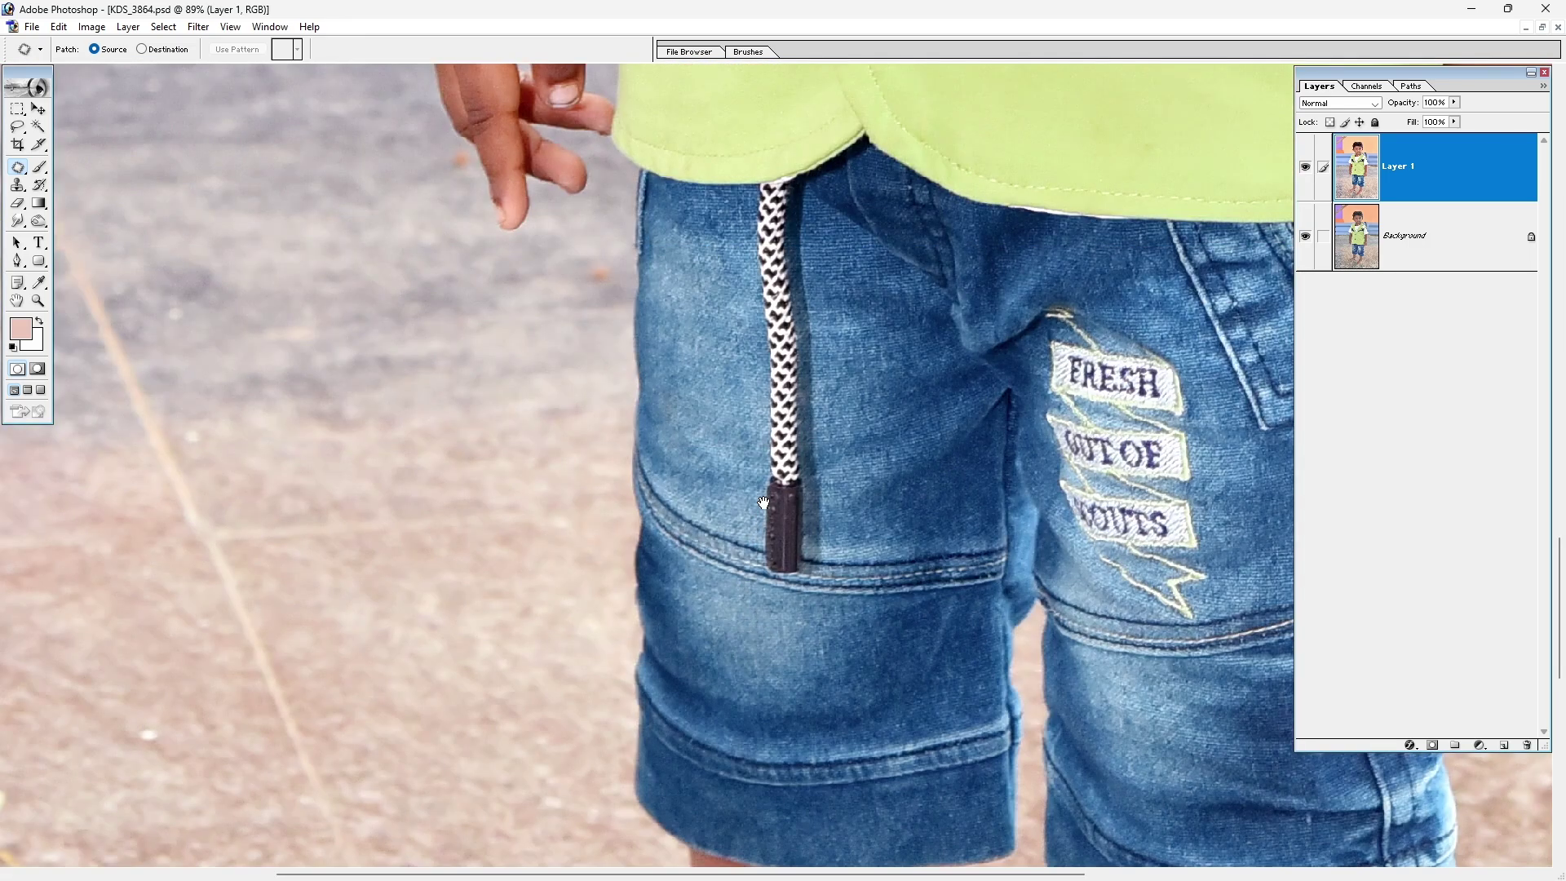
drag(764, 503, 757, 534)
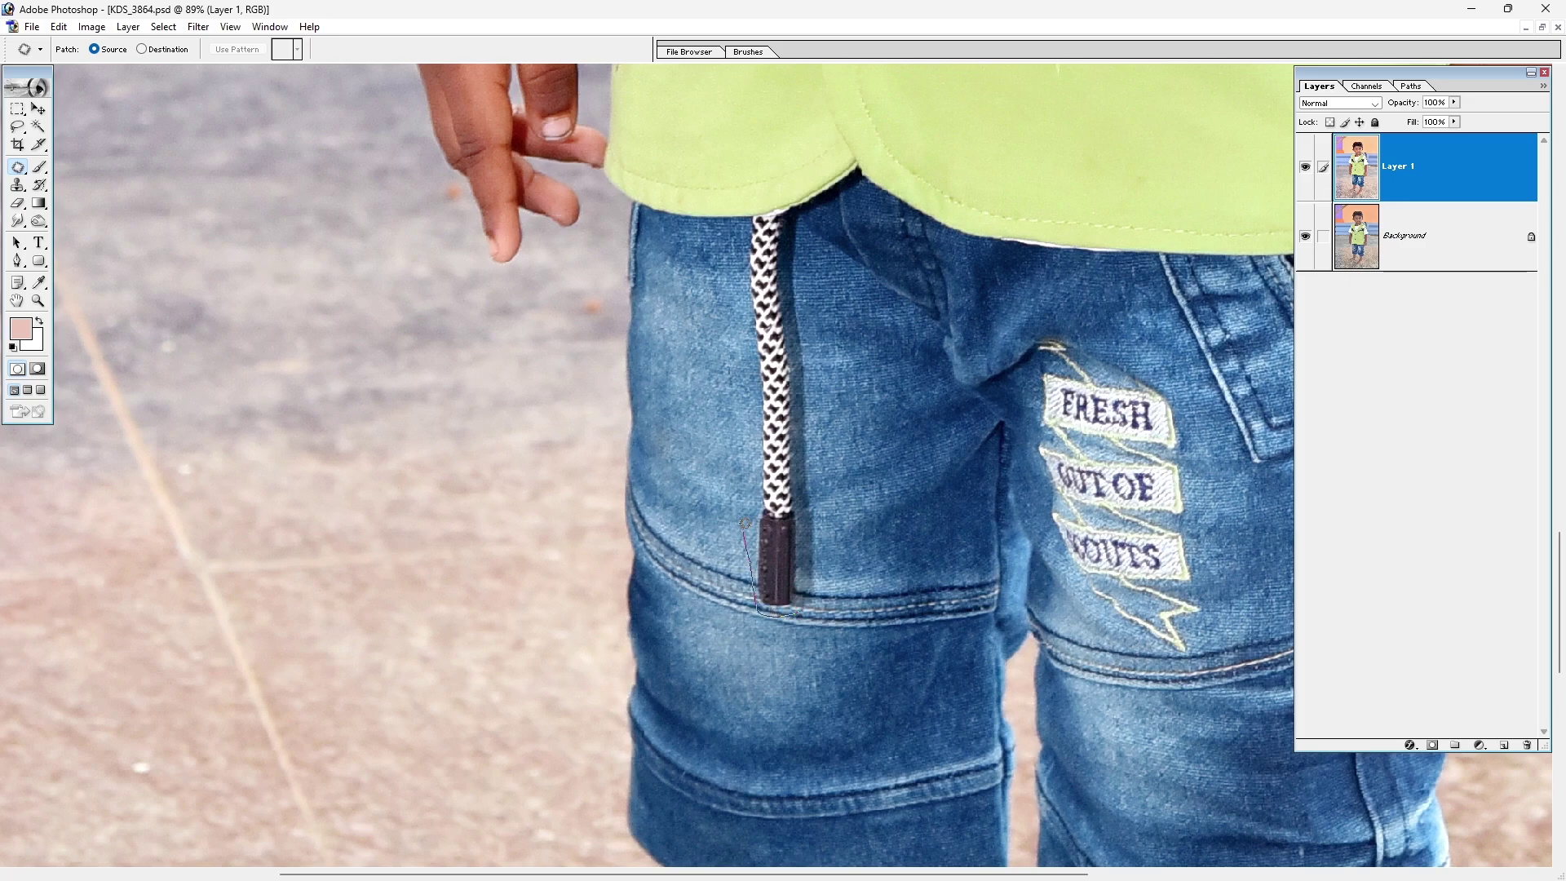
drag(817, 424, 811, 381)
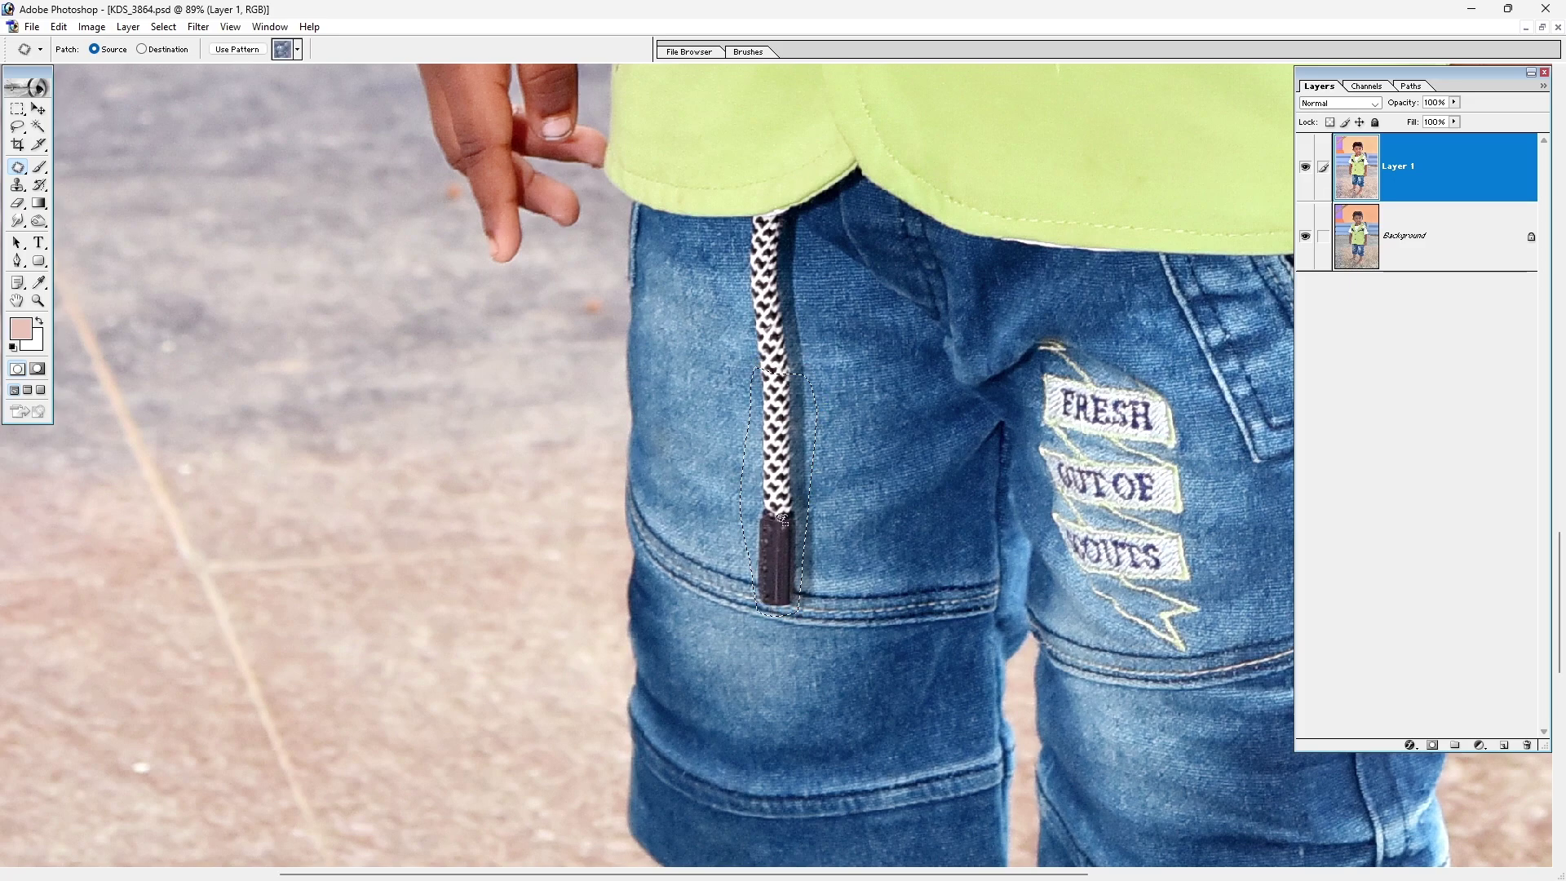
drag(766, 523, 815, 519)
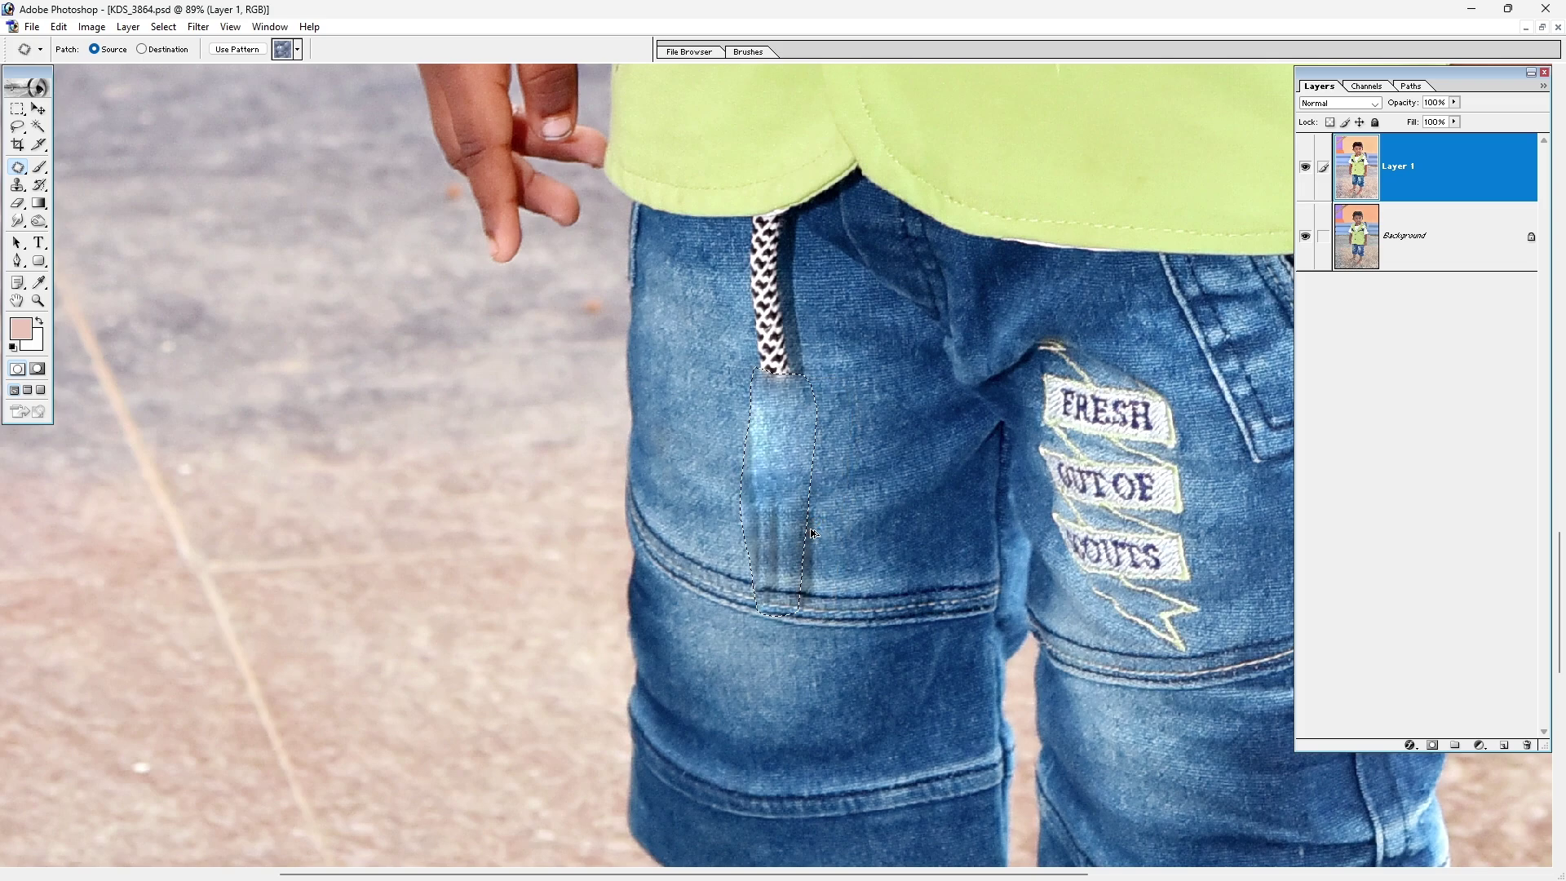
key(ctrl+alt+z)
key(ctrl+alt+z)
key(ctrl+shift+z)
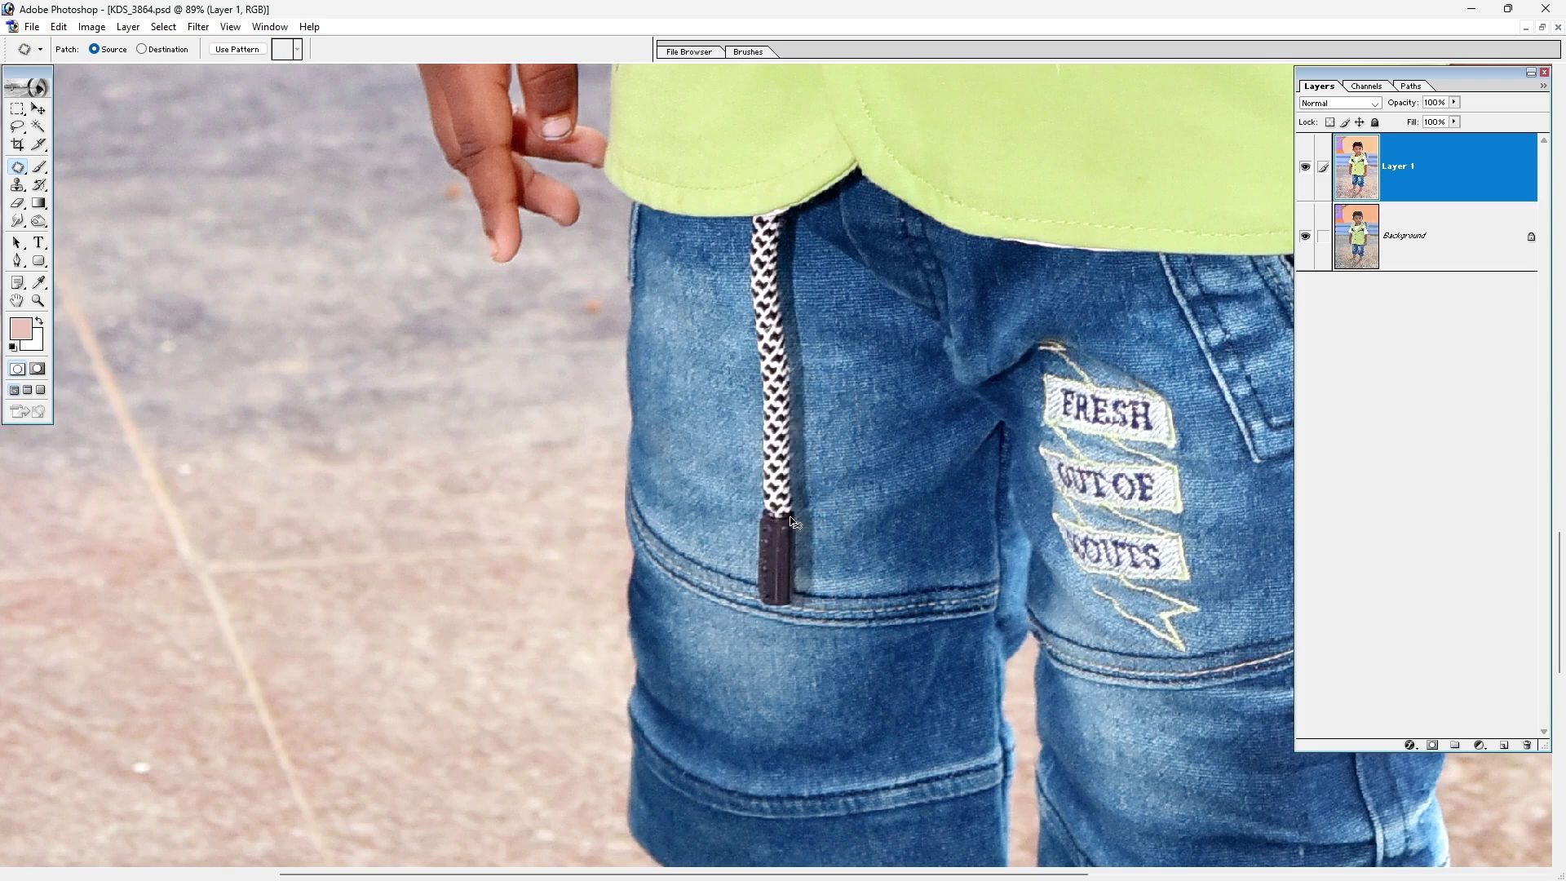
key(ctrl+shift+z)
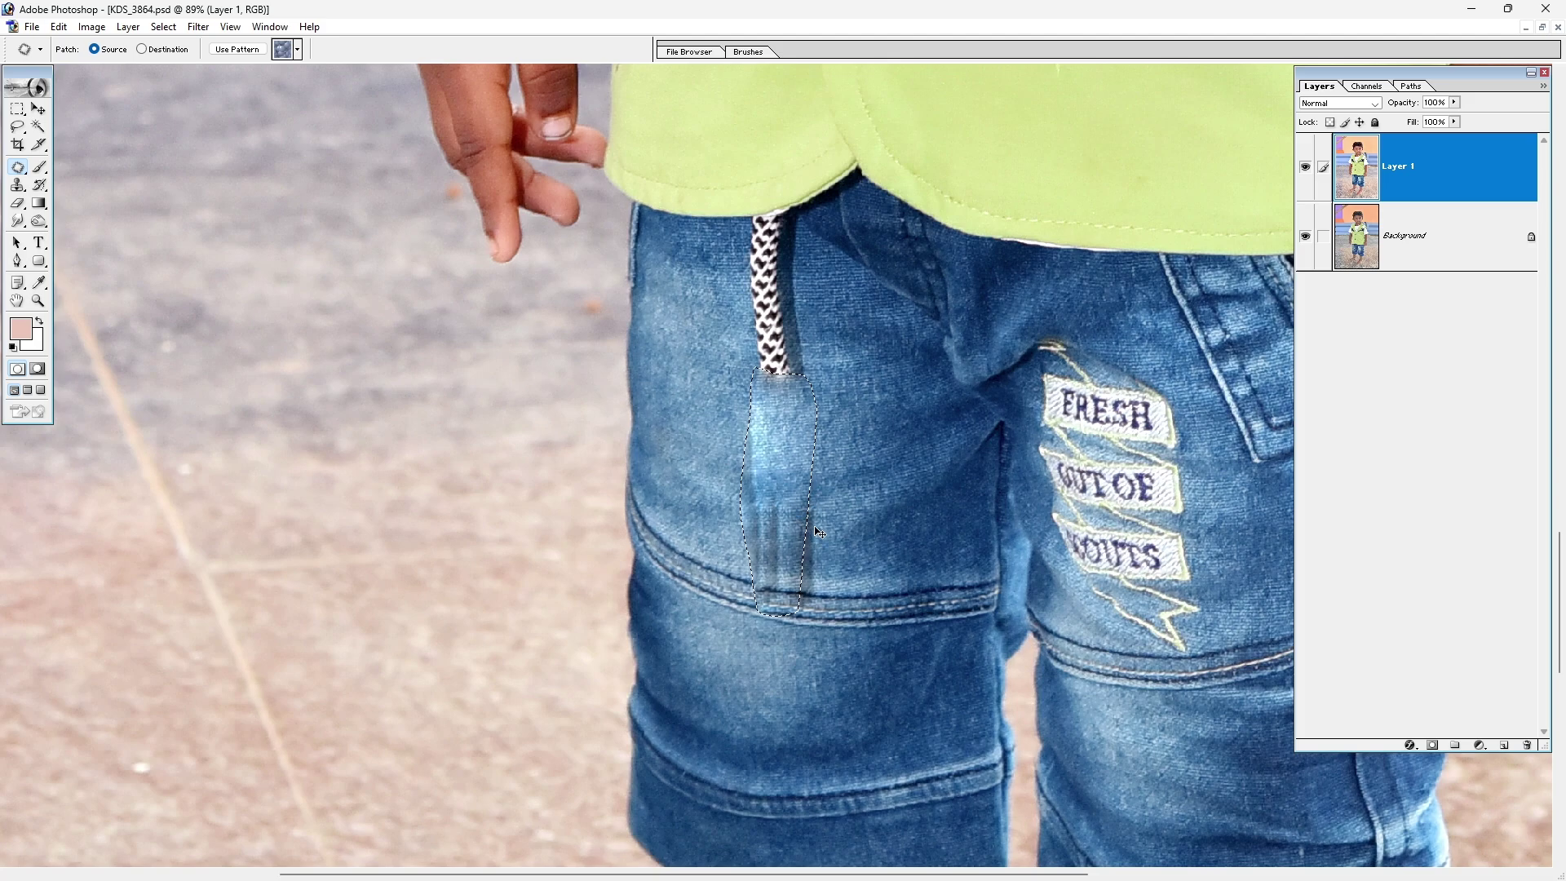
key(ctrl+alt+z)
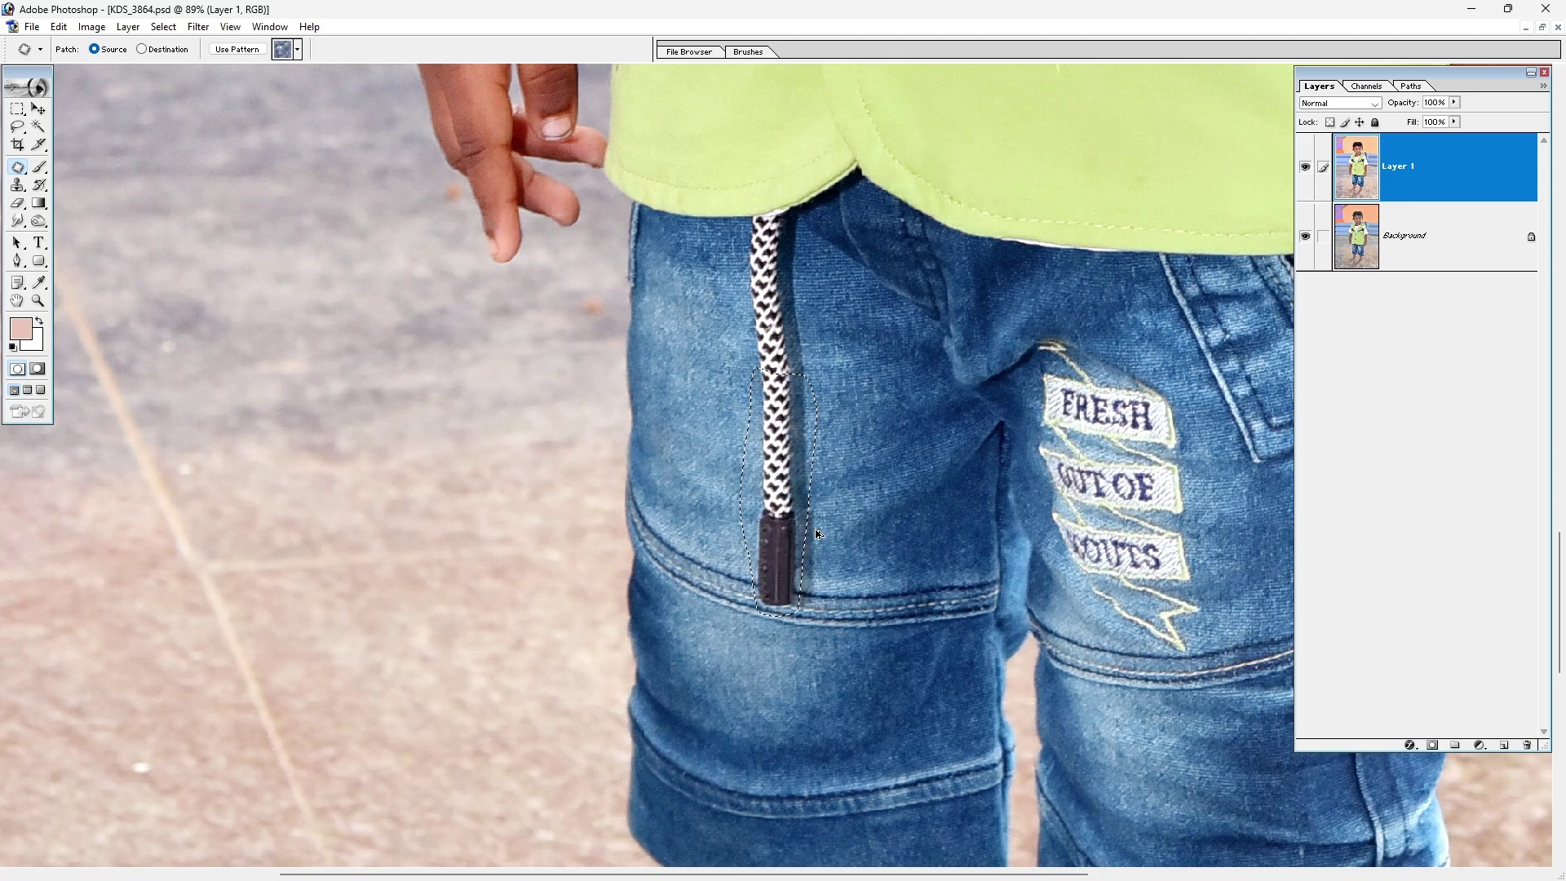
Patch the remaining cord area and a dark smudge on the denim, then deselect.
mouse_move(766, 371)
mouse_down()
mouse_move(765, 490)
mouse_move(800, 494)
mouse_up()
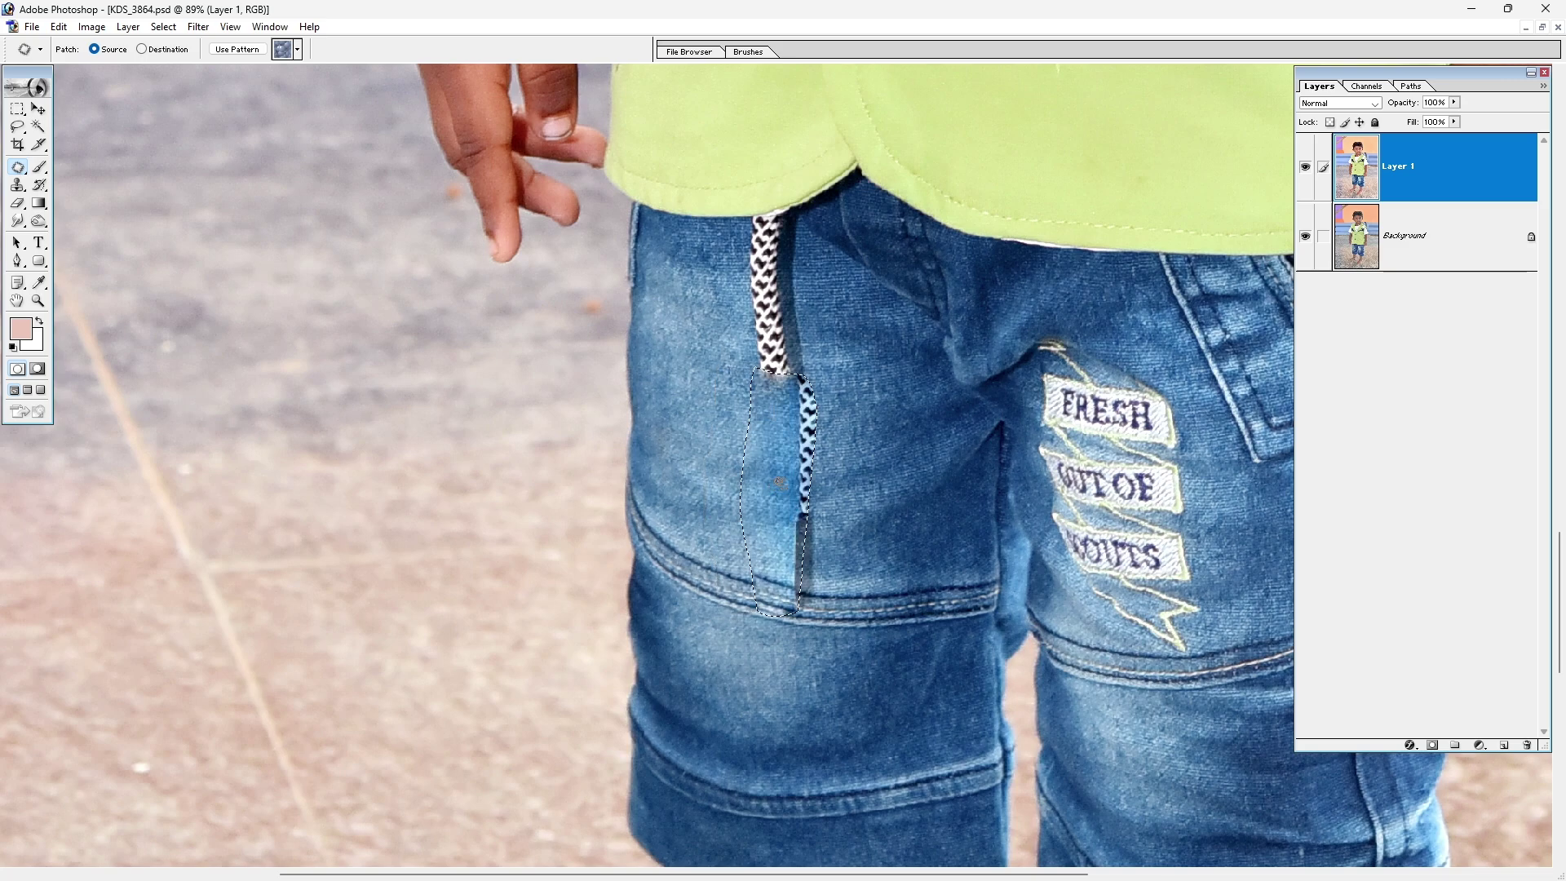
key(ctrl+d)
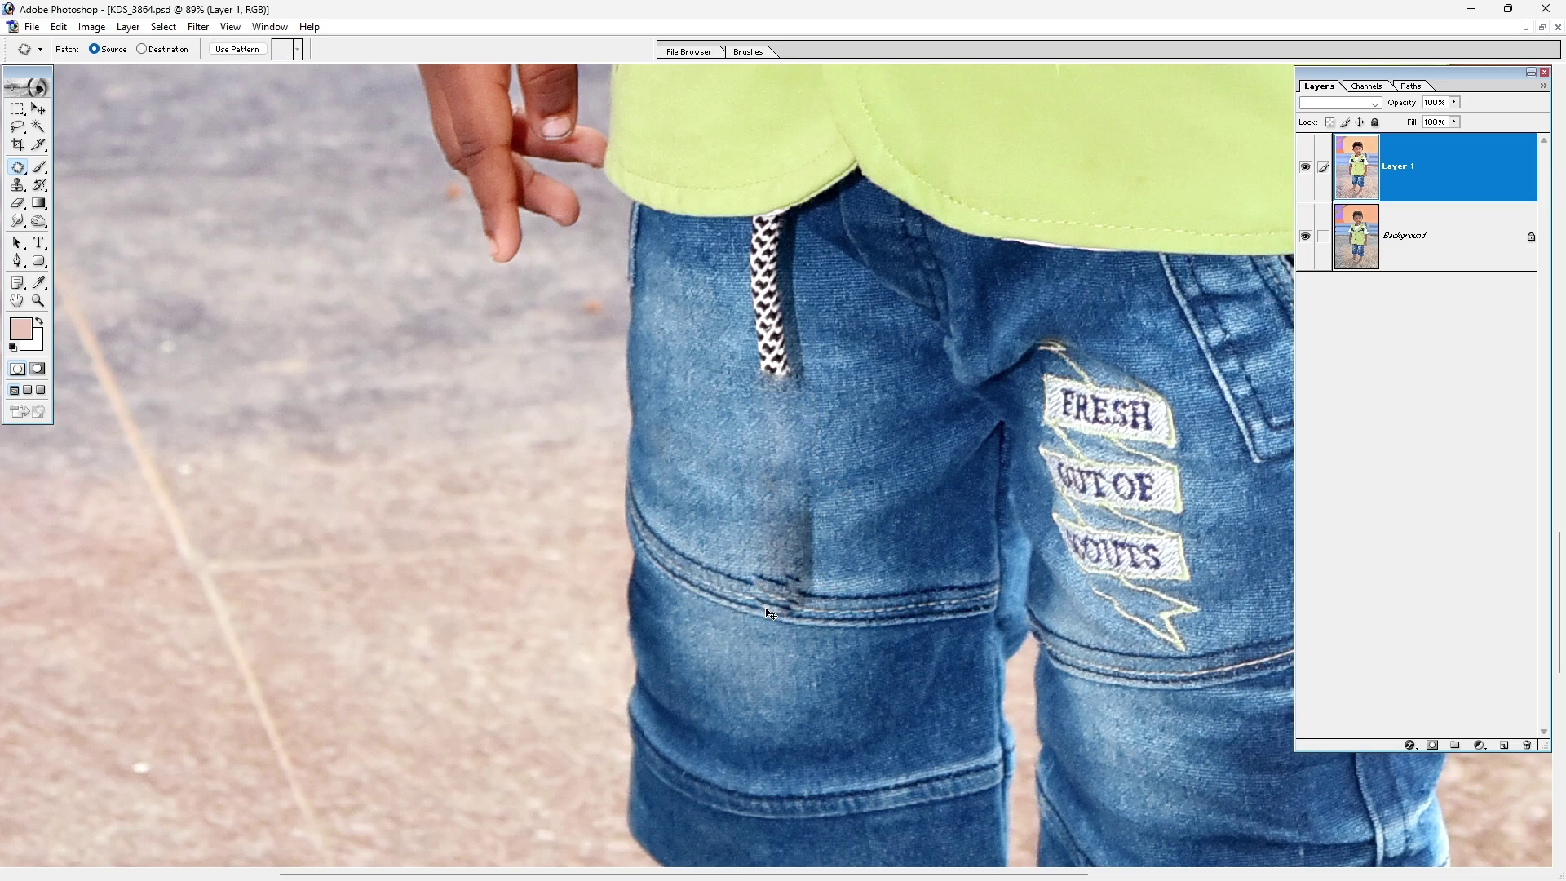
drag(746, 620, 803, 554)
mouse_move(821, 648)
mouse_down()
mouse_move(746, 618)
mouse_move(774, 624)
mouse_up()
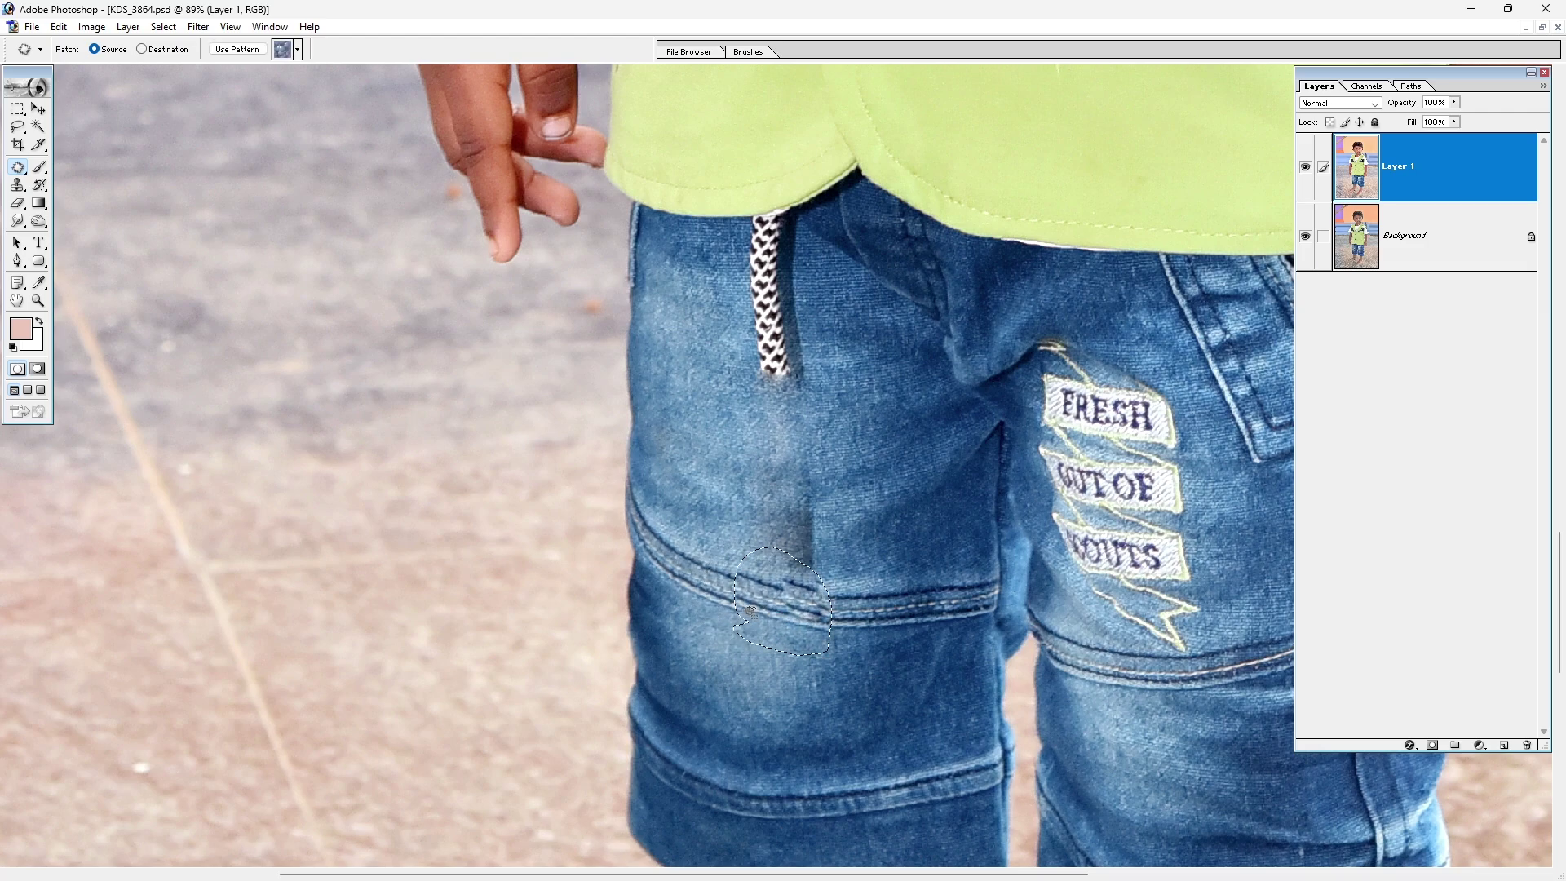
key(ctrl+d)
Clone Stamp clean denim over the leftover cord tip, streaks and dark patch on the jeans.
key(s)
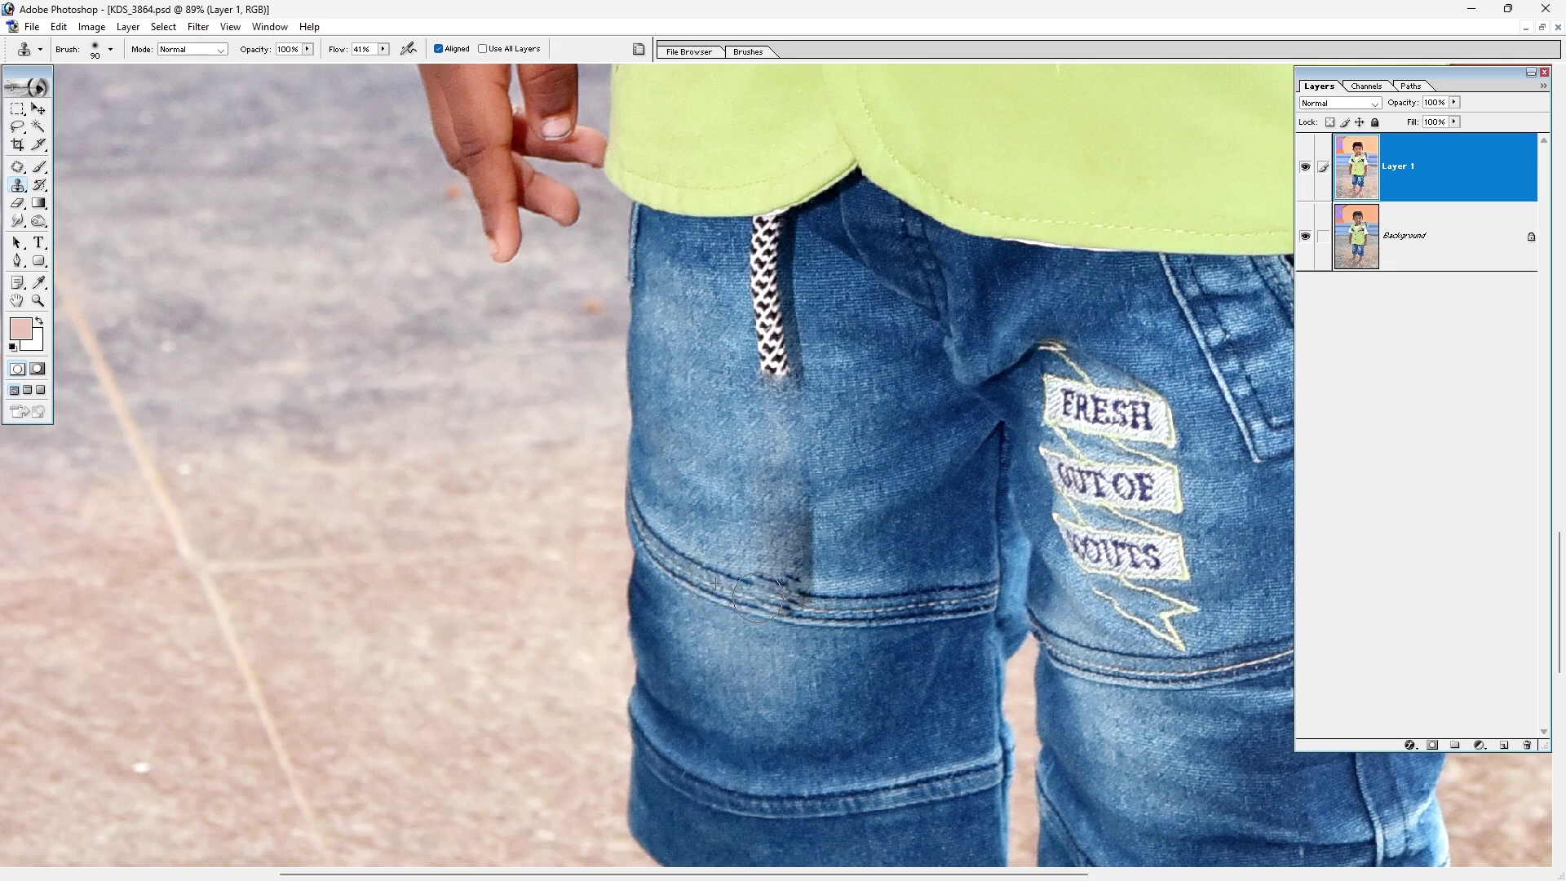
mouse_move(771, 599)
mouse_down()
mouse_move(791, 603)
mouse_move(765, 545)
mouse_up()
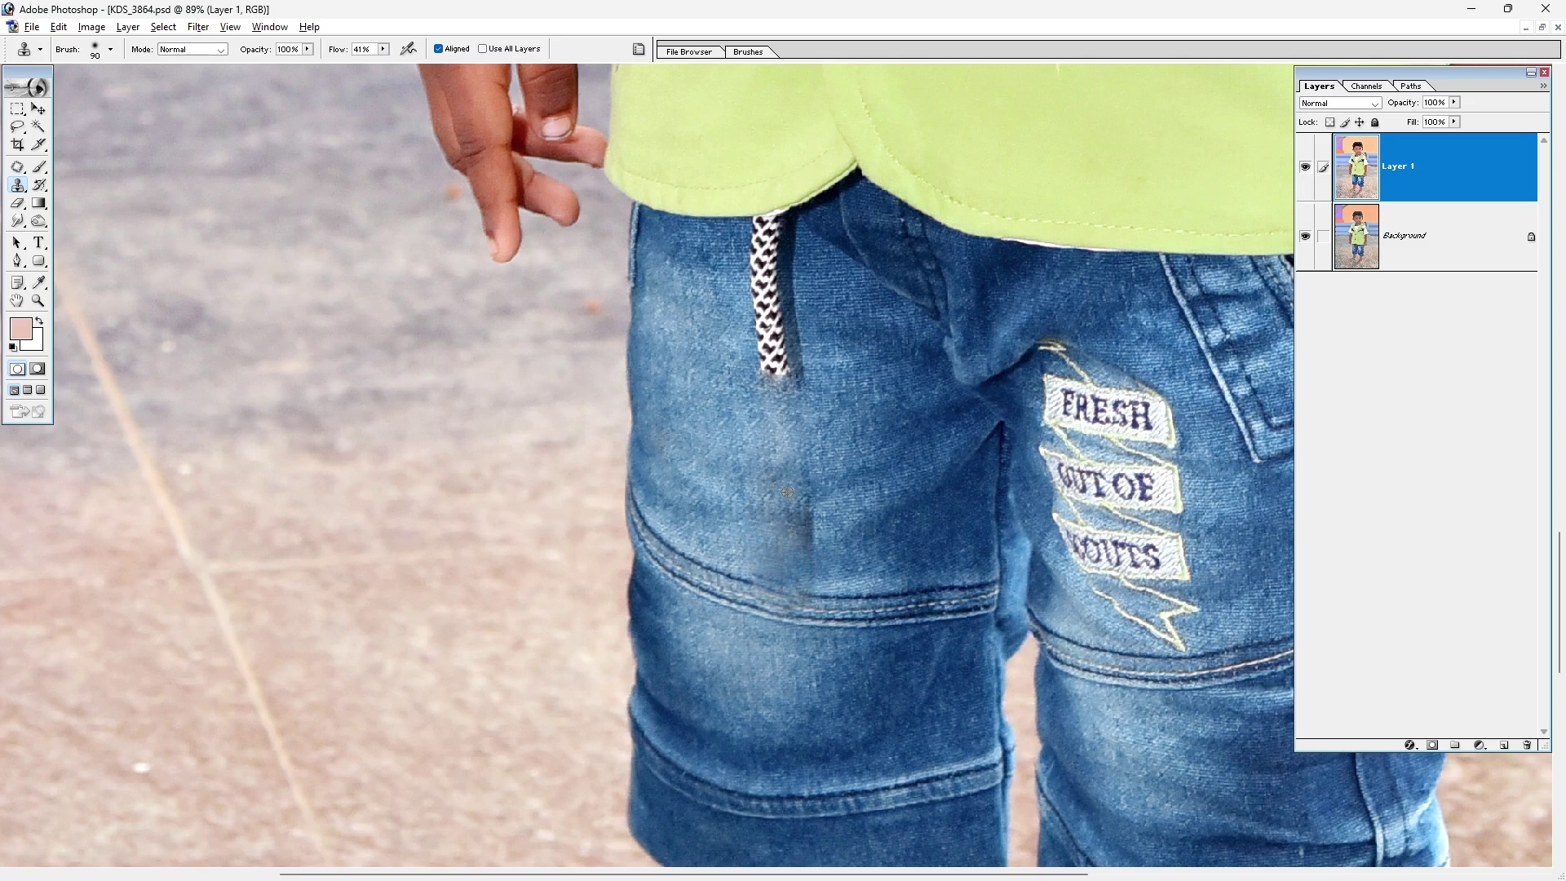
scroll(766, 554, up, 3)
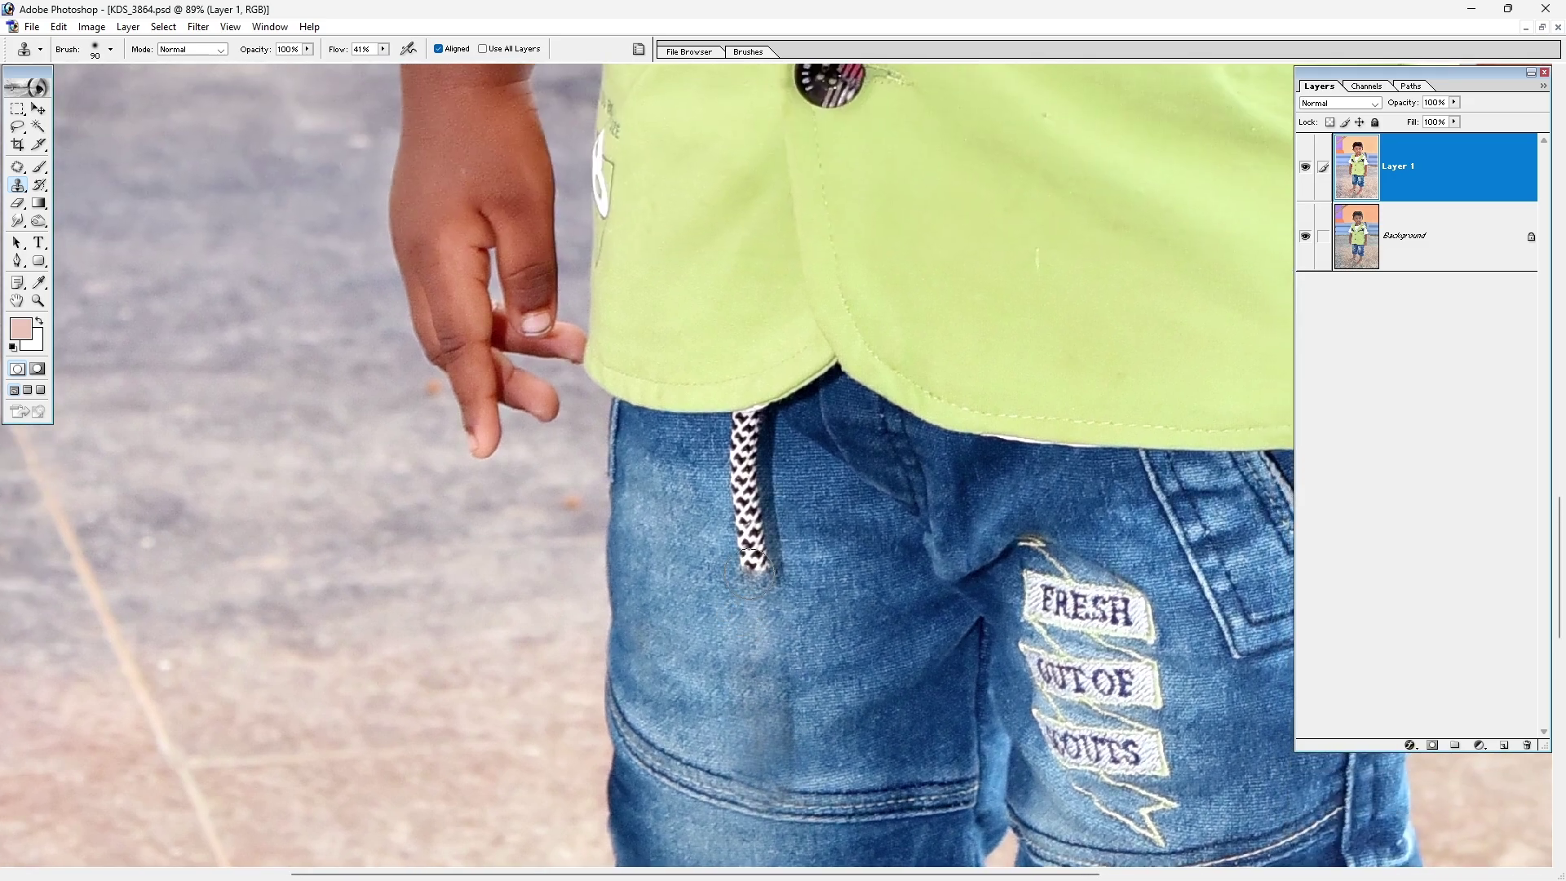
mouse_move(751, 571)
mouse_down()
mouse_move(741, 524)
mouse_move(718, 528)
mouse_move(746, 481)
mouse_up()
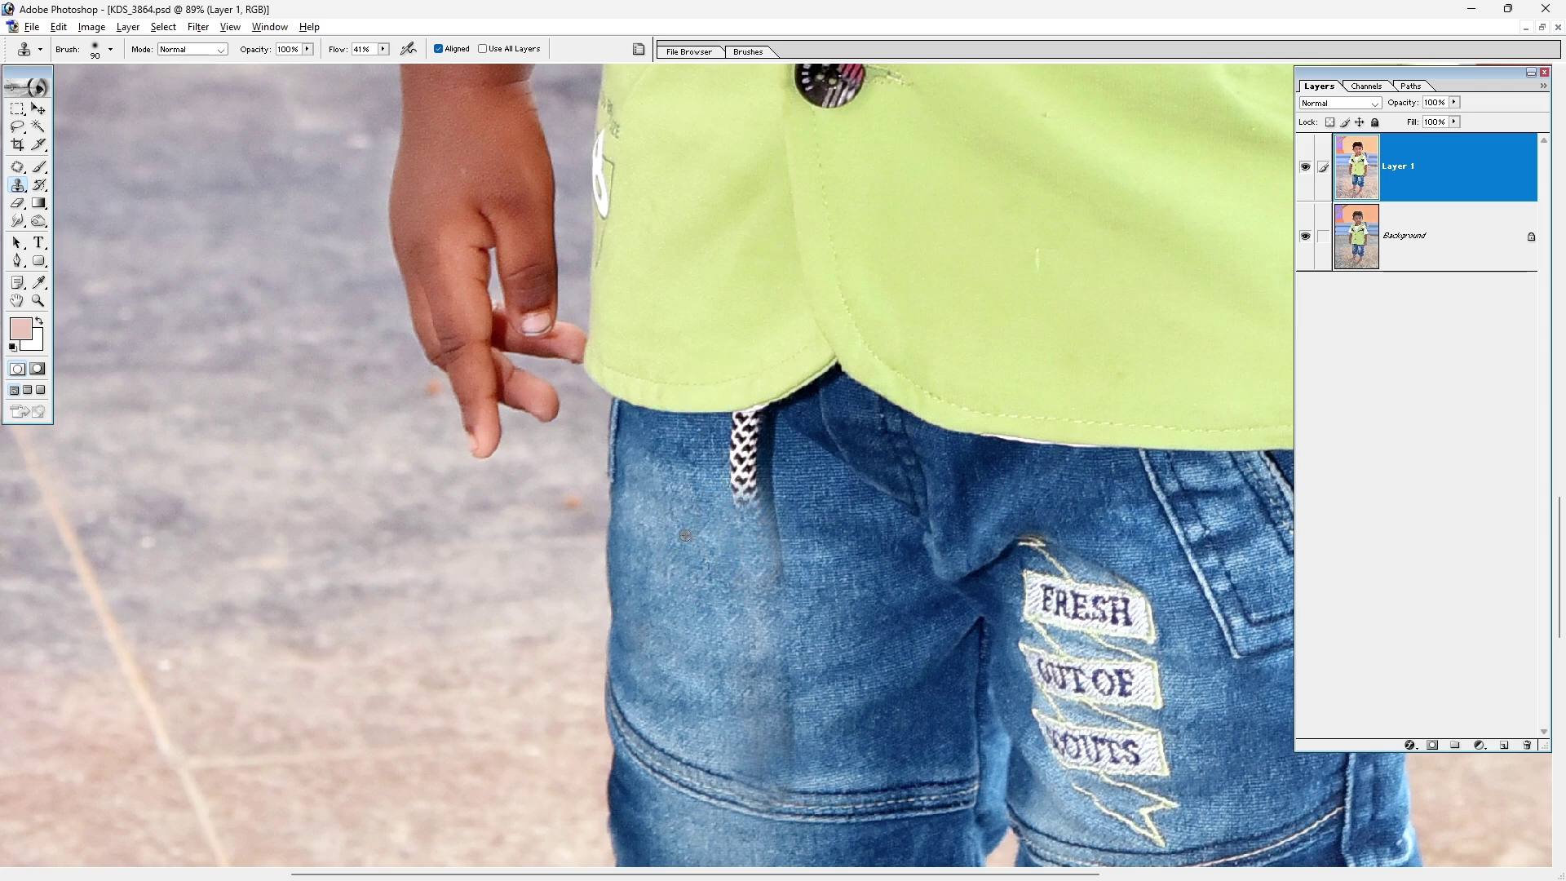
mouse_move(746, 501)
mouse_down()
mouse_move(728, 487)
mouse_move(746, 450)
mouse_up()
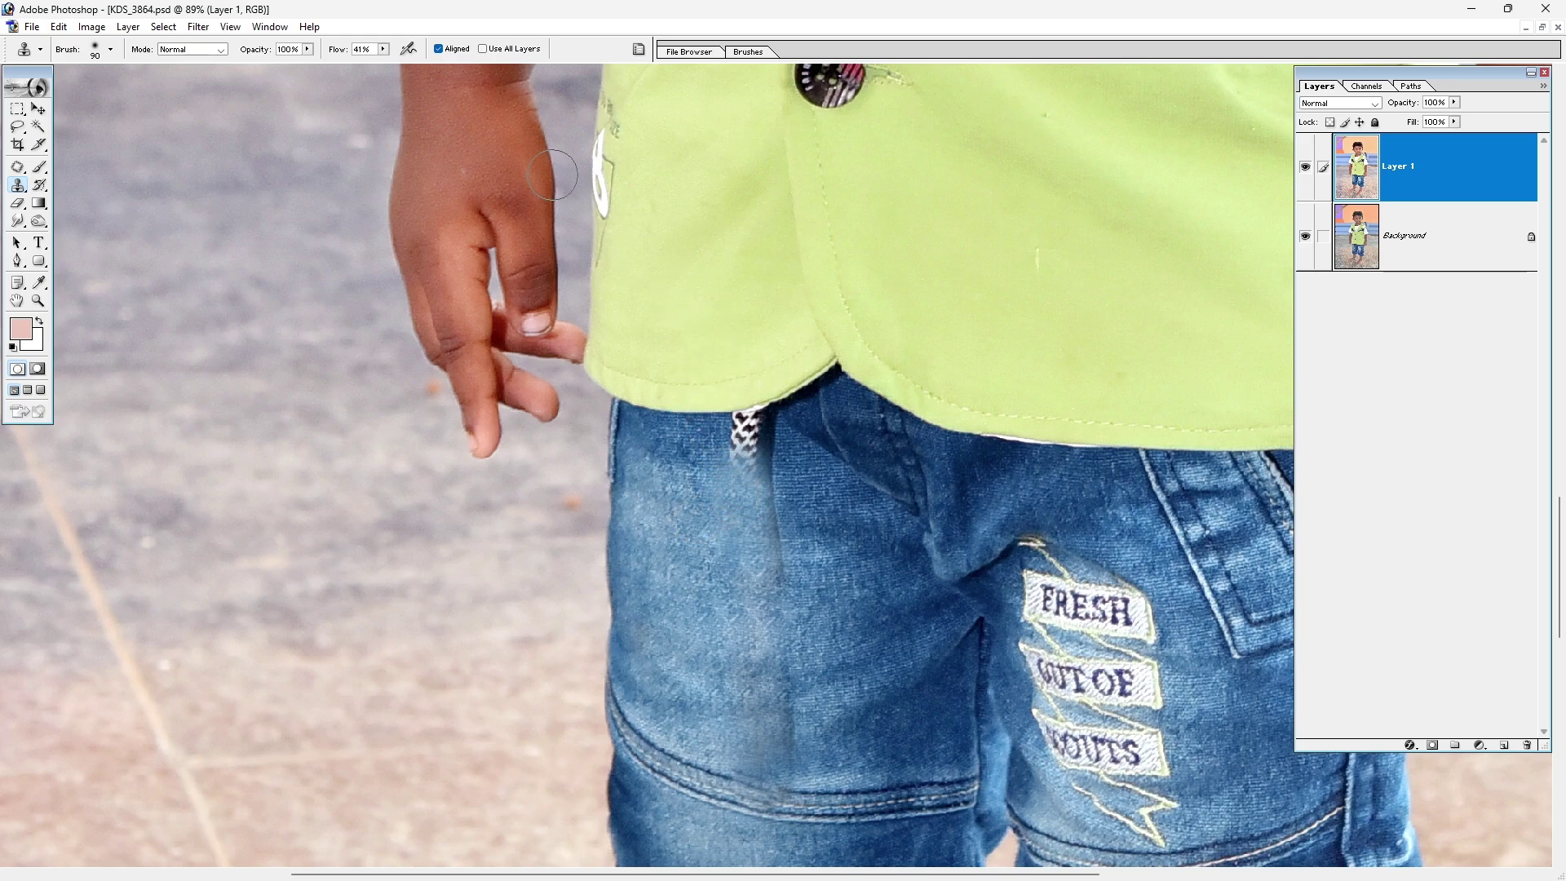
drag(750, 447, 749, 477)
drag(771, 531, 741, 442)
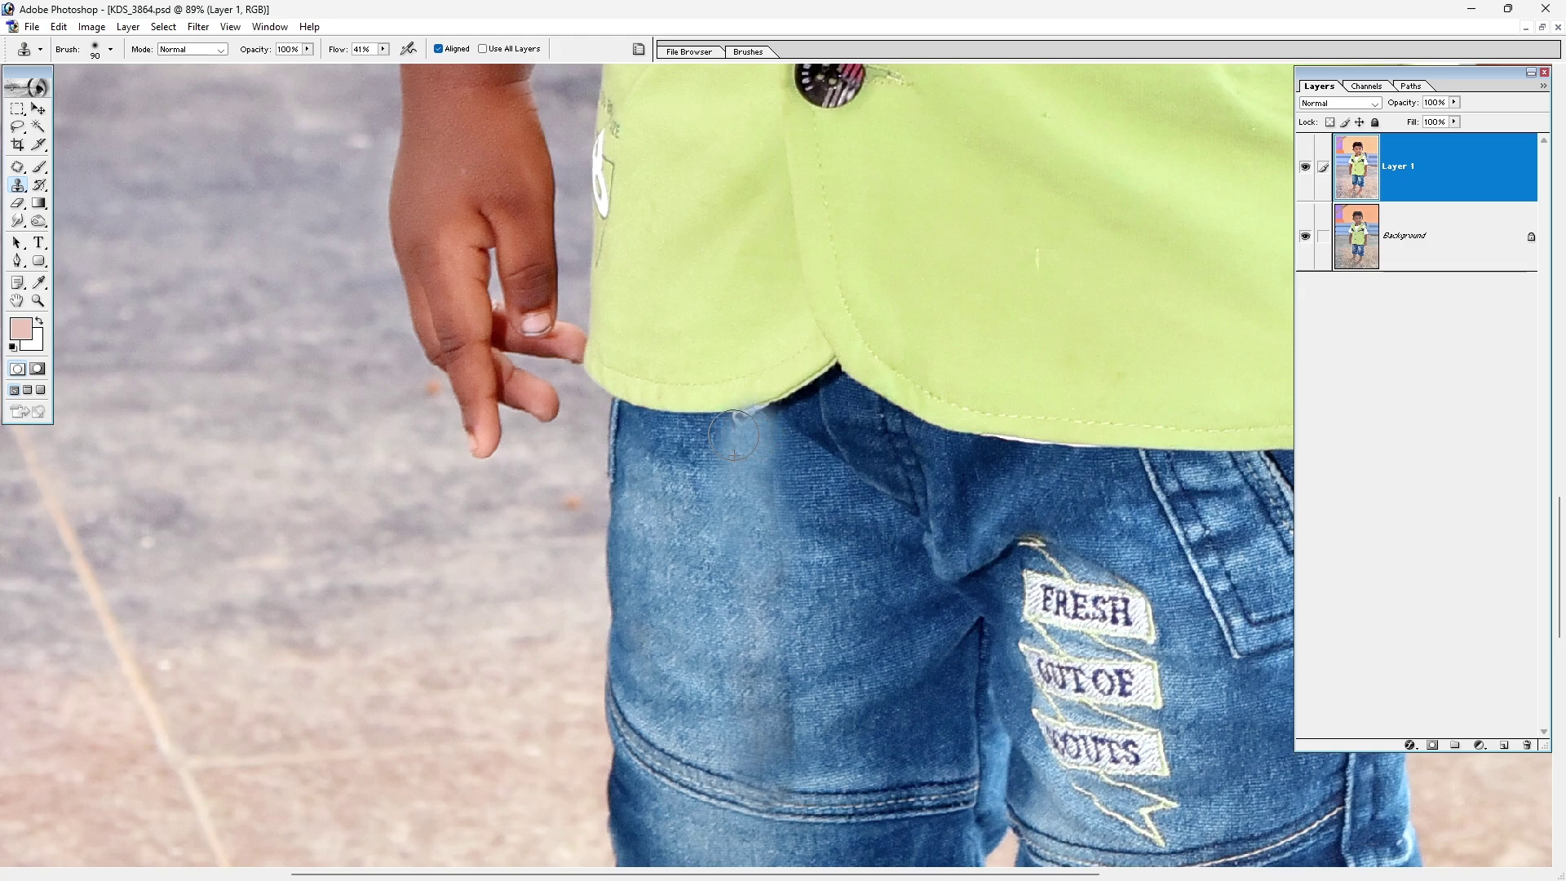
drag(739, 574, 730, 460)
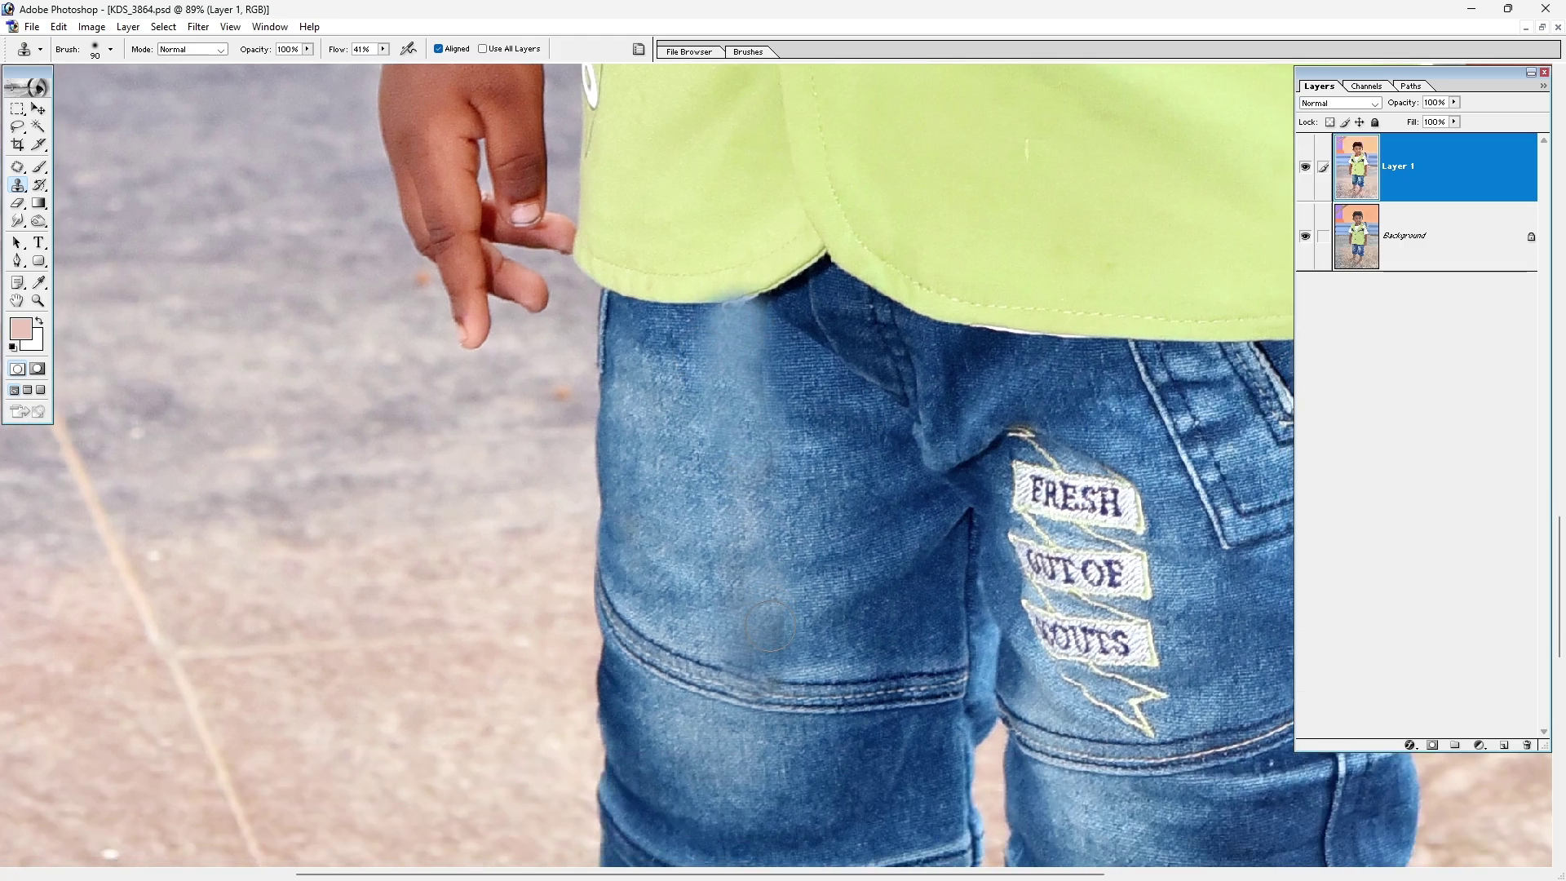
drag(764, 651, 714, 640)
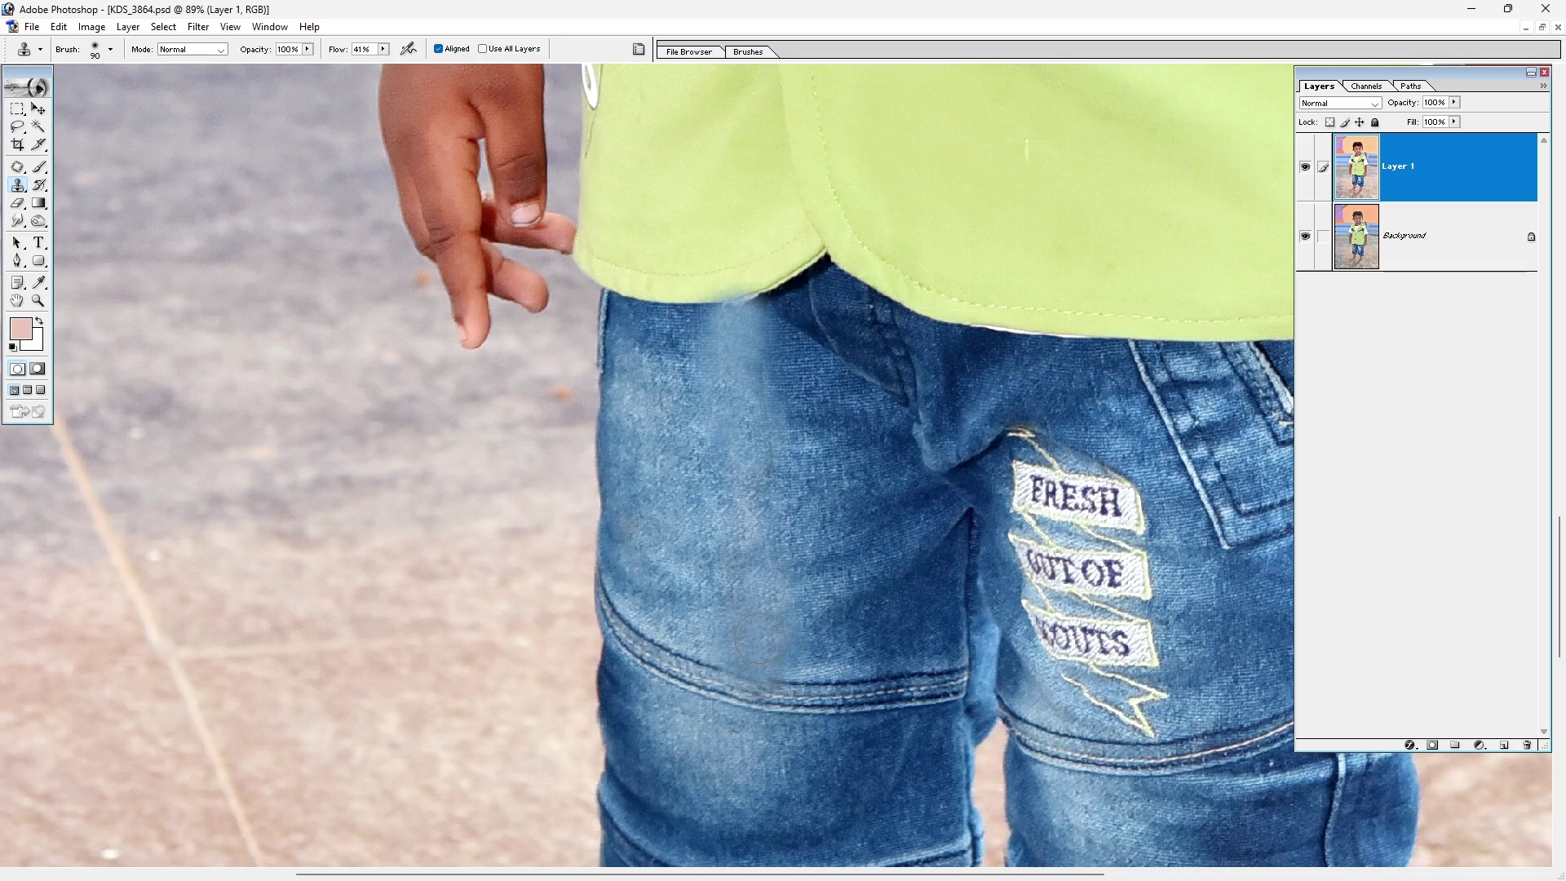
key(ctrl+0)
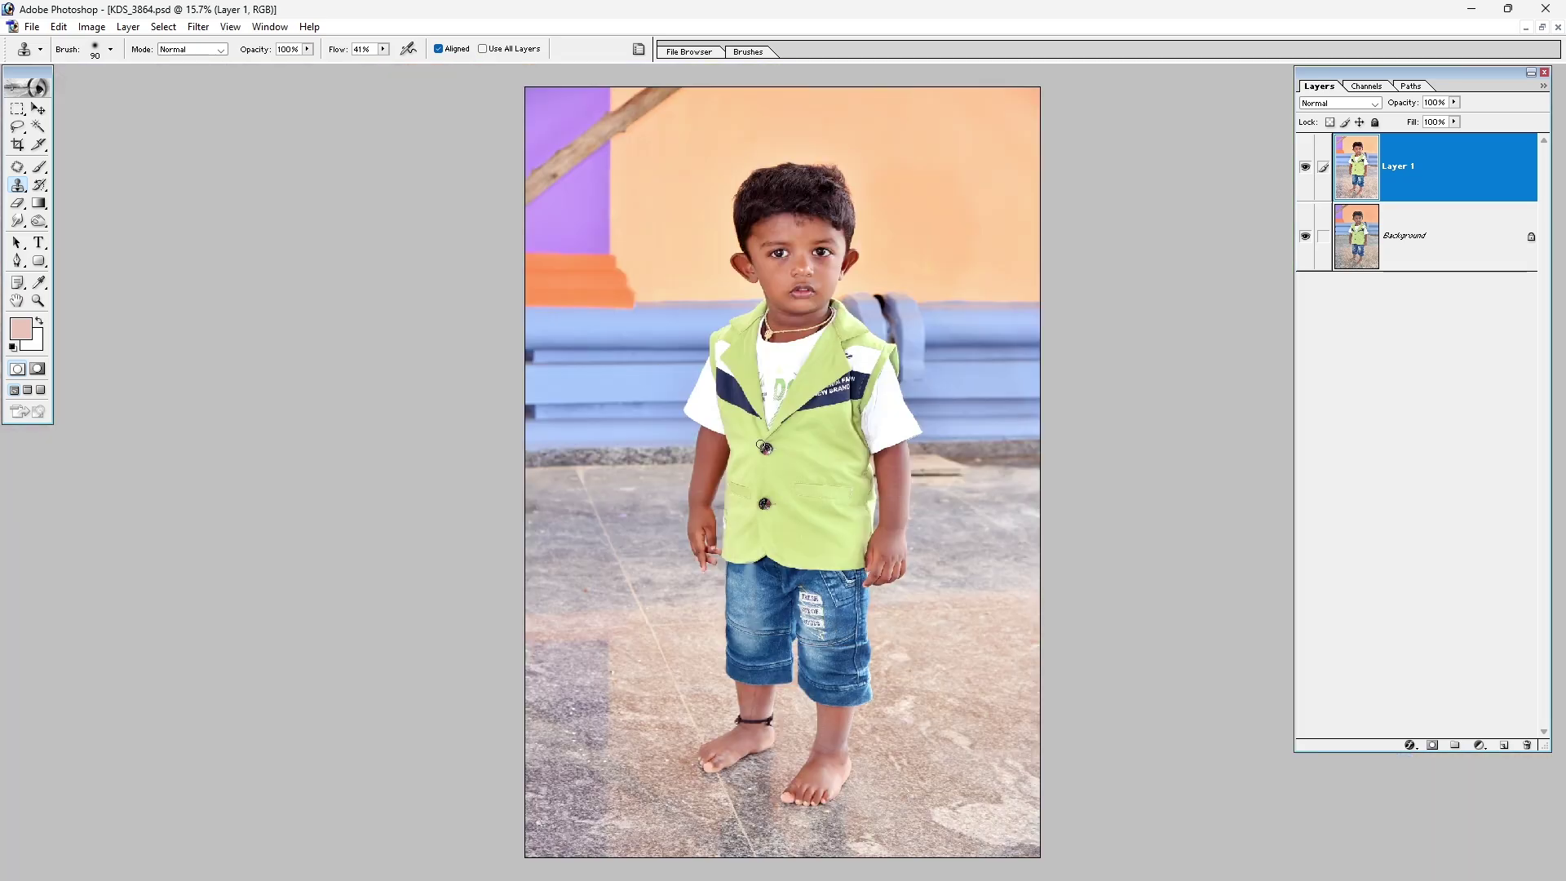
Duplicate Layer 1, invert the copy, set it to Linear Light, and bring up High Pass.
click(1305, 168)
key(ctrl+j)
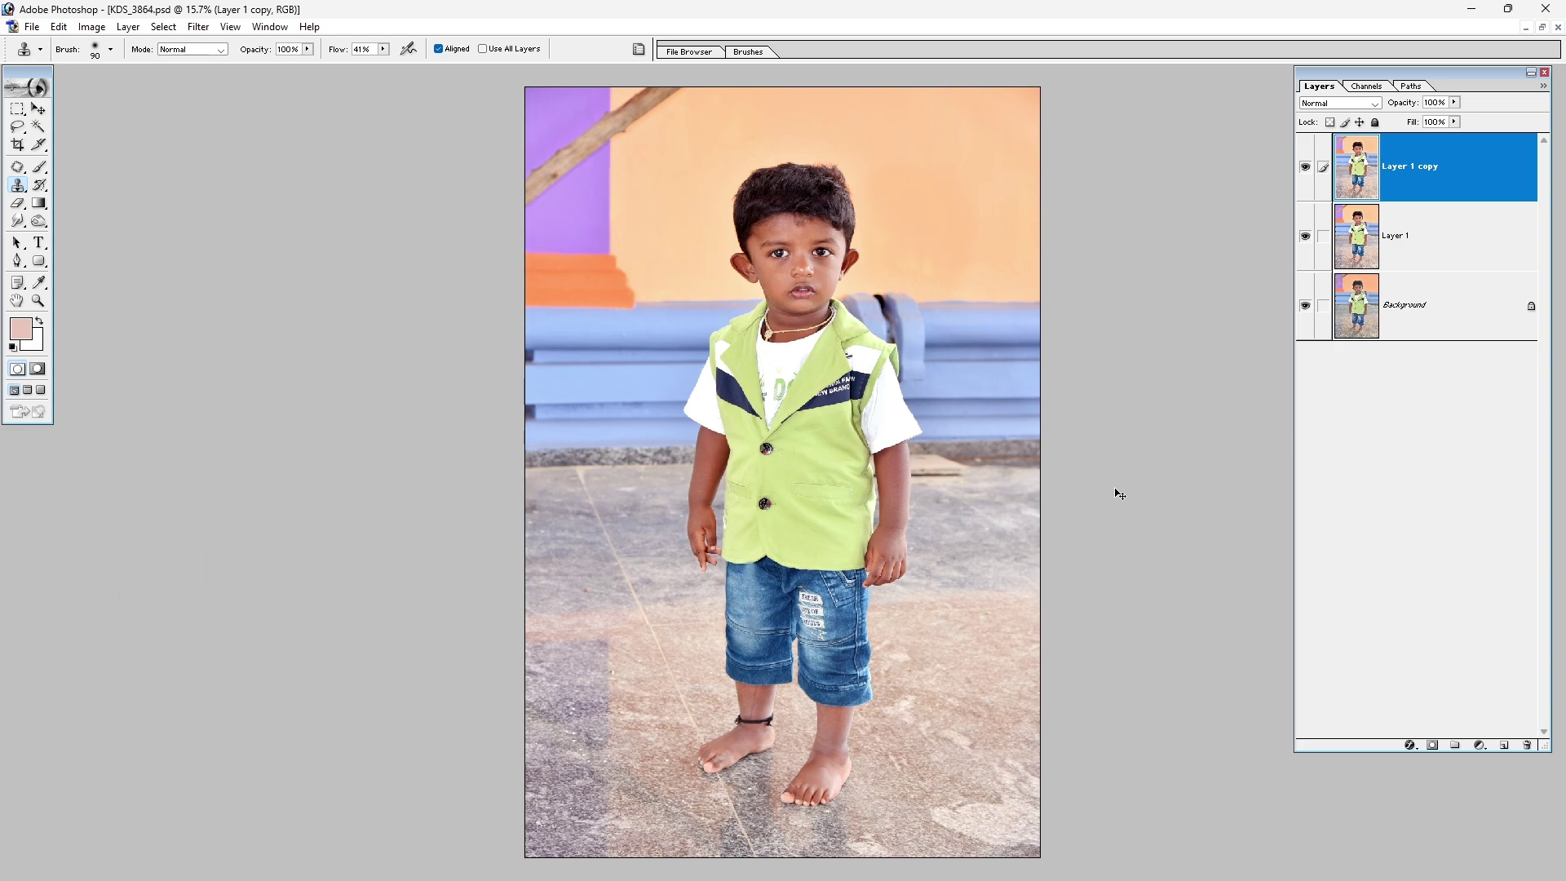
key(ctrl+i)
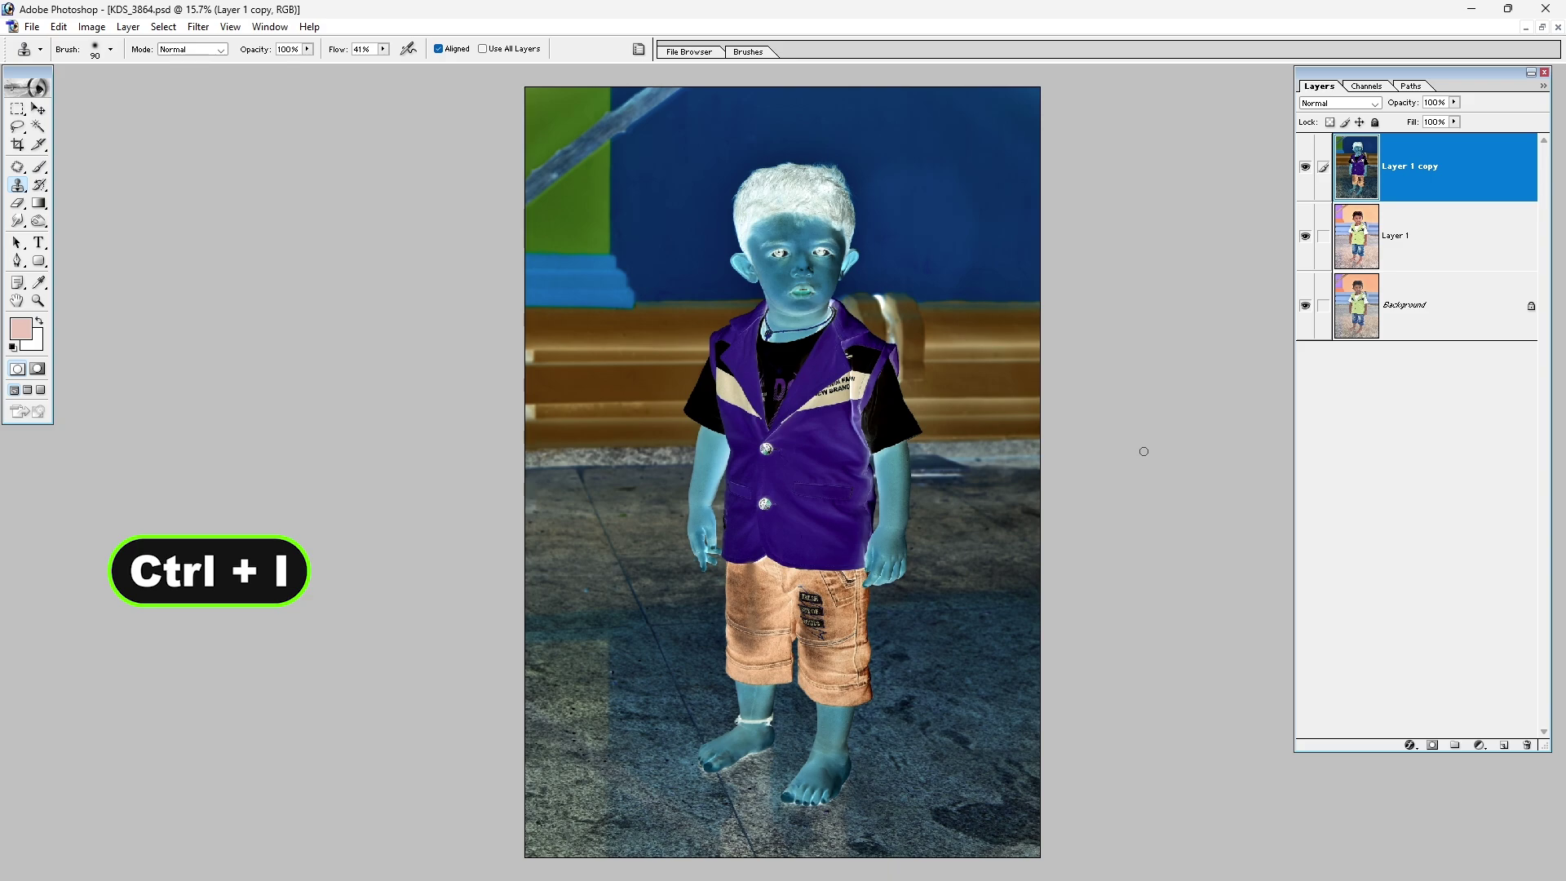
click(1325, 104)
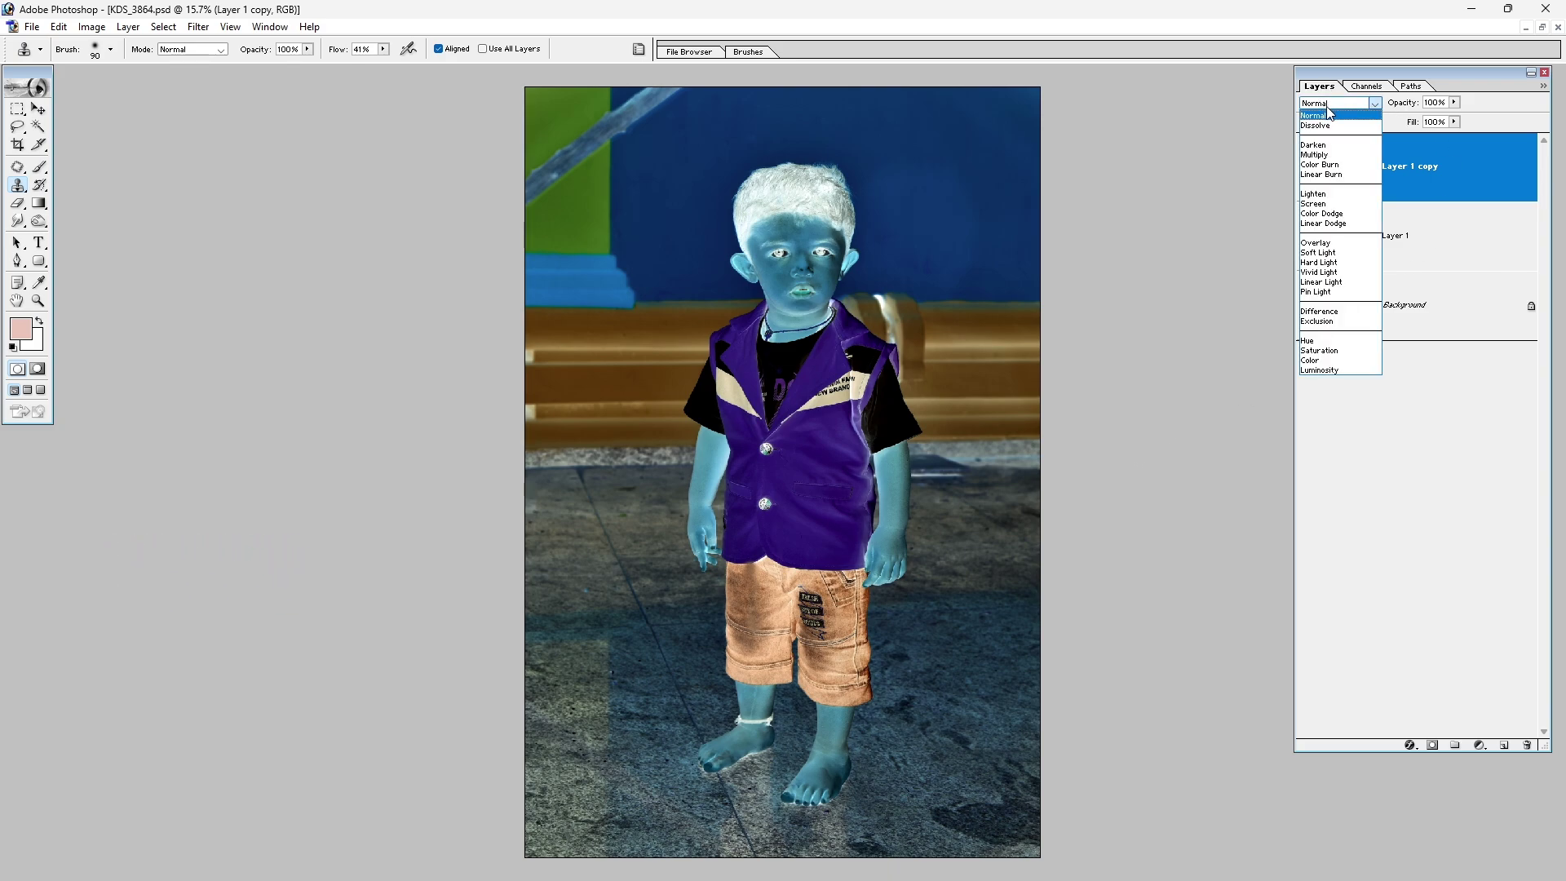
click(1324, 283)
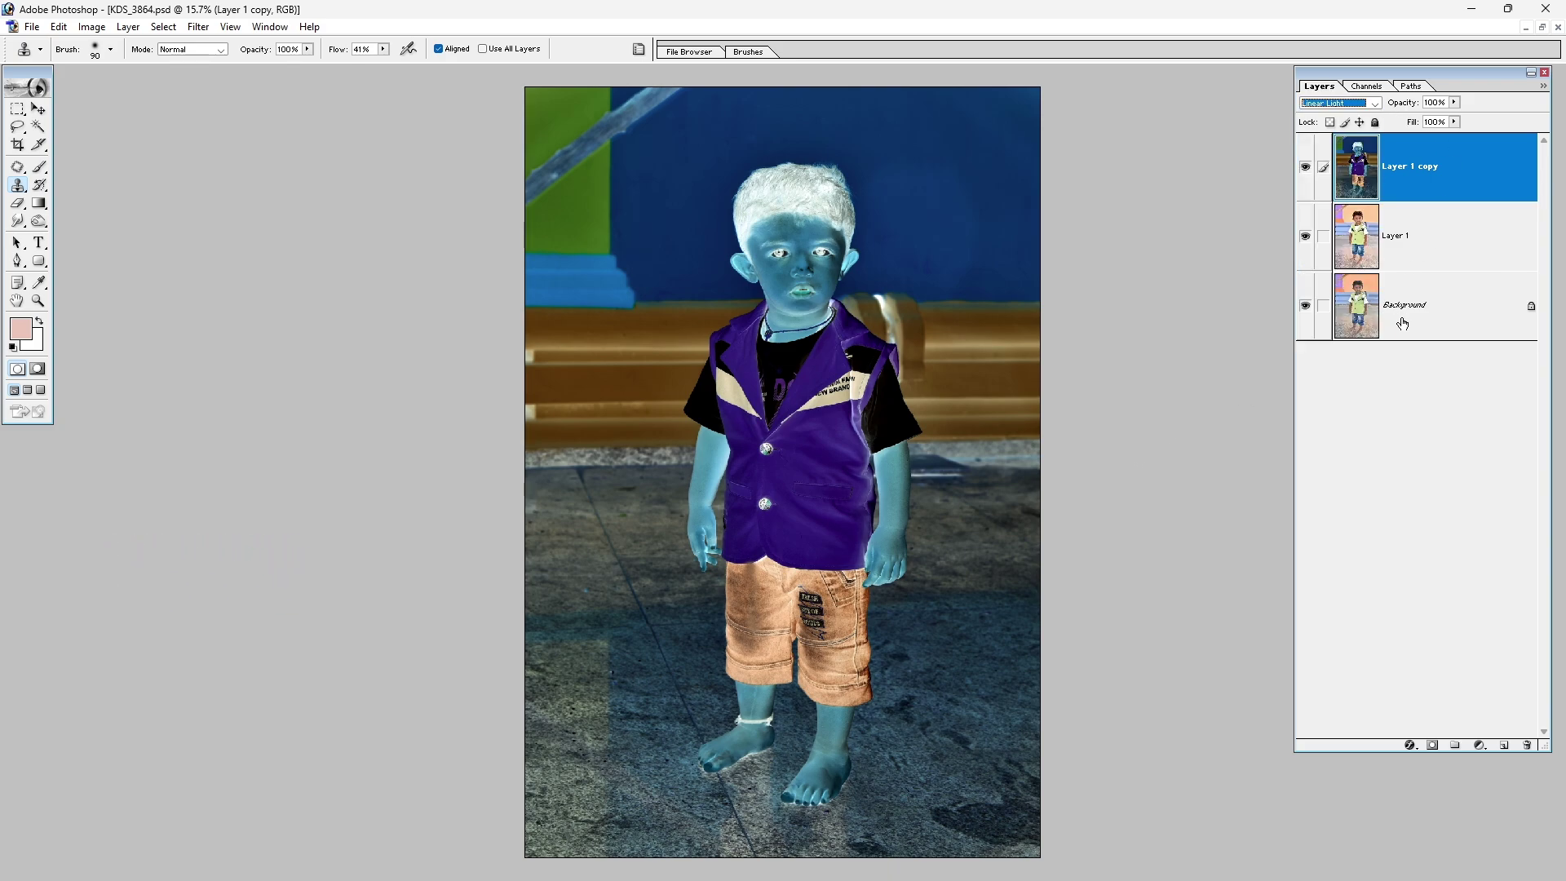
click(209, 29)
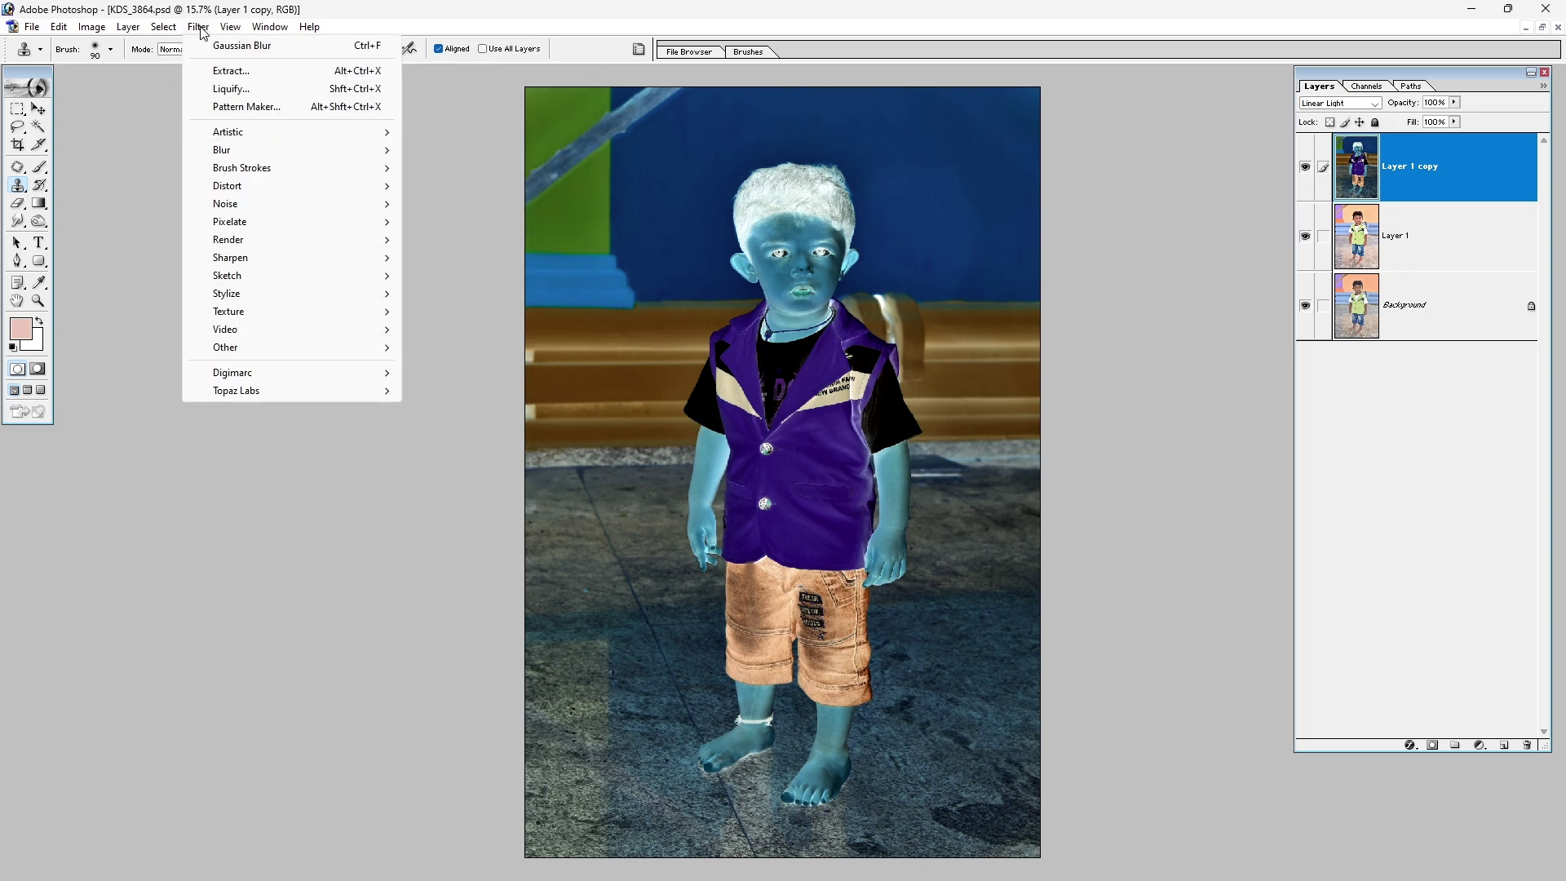
click(451, 375)
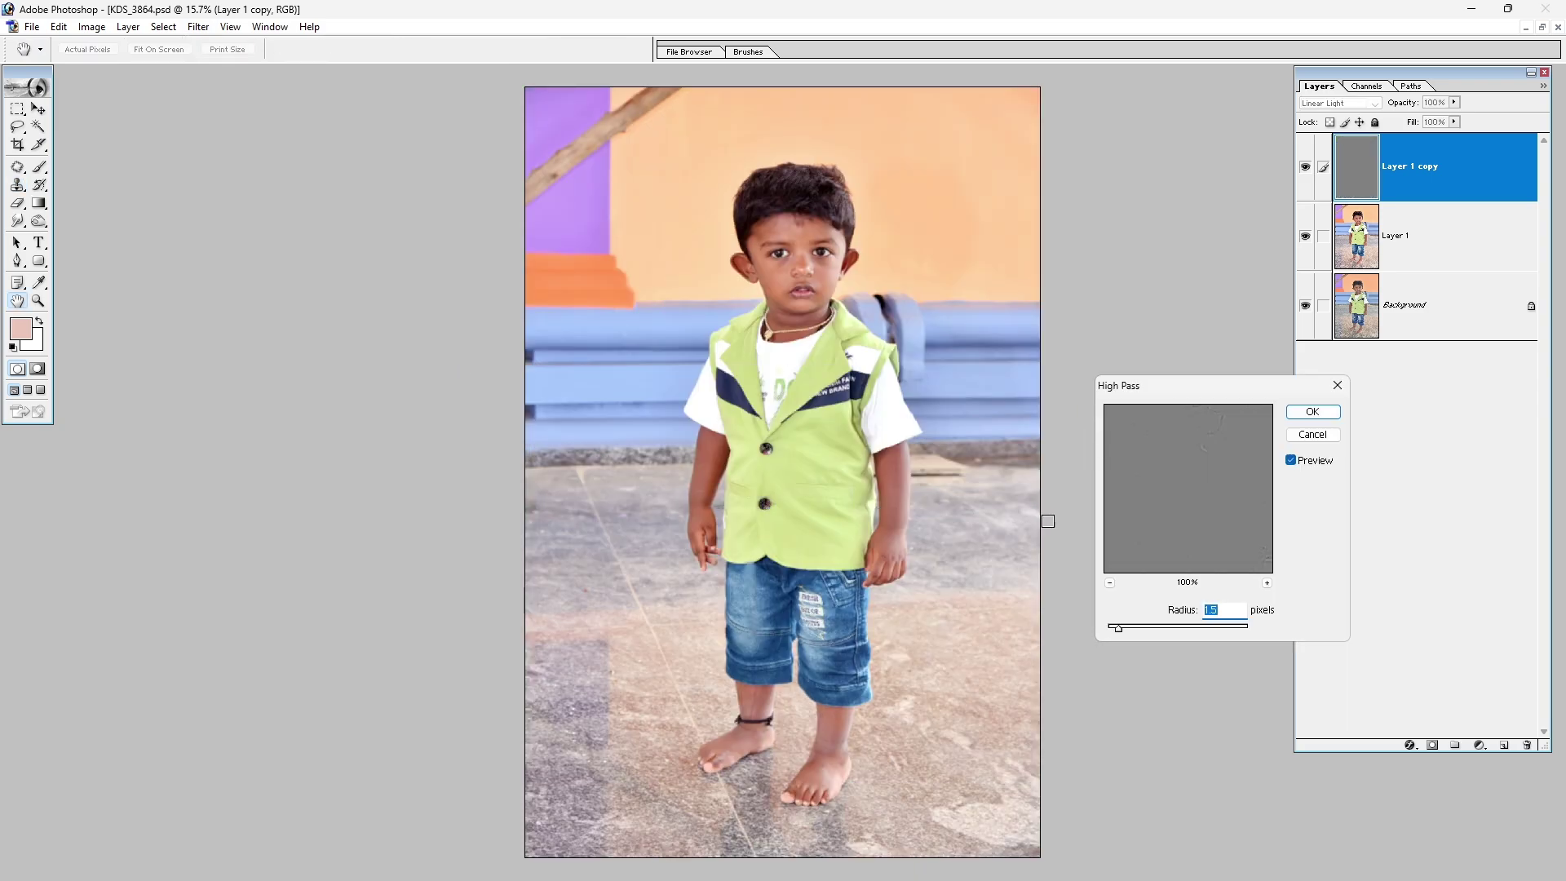
Apply High Pass with a 10-pixel radius to the inverted copy.
text(10)
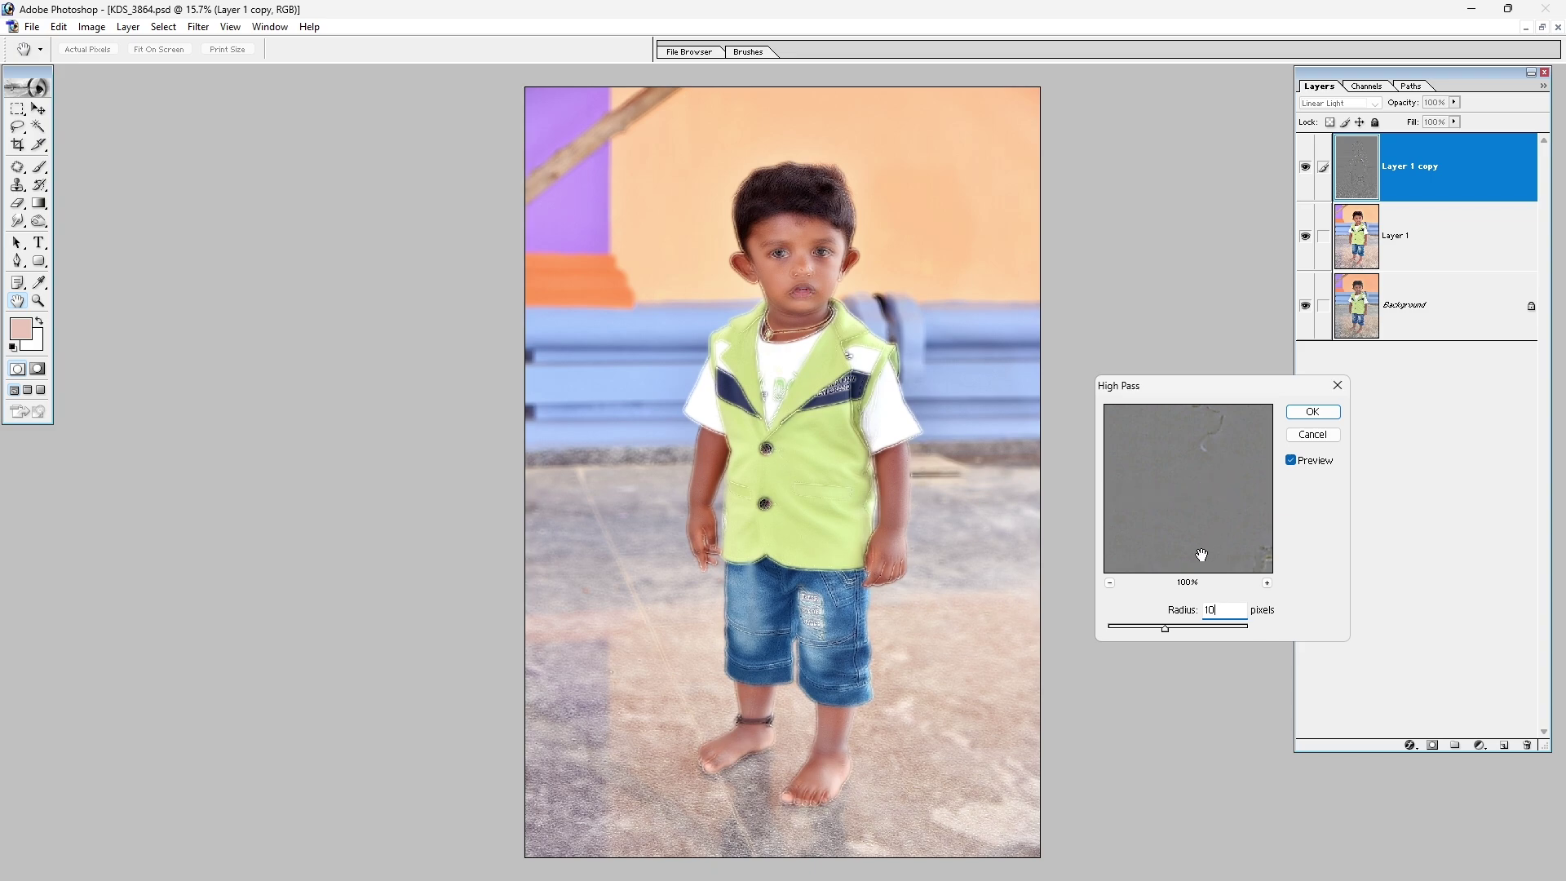
click(1163, 633)
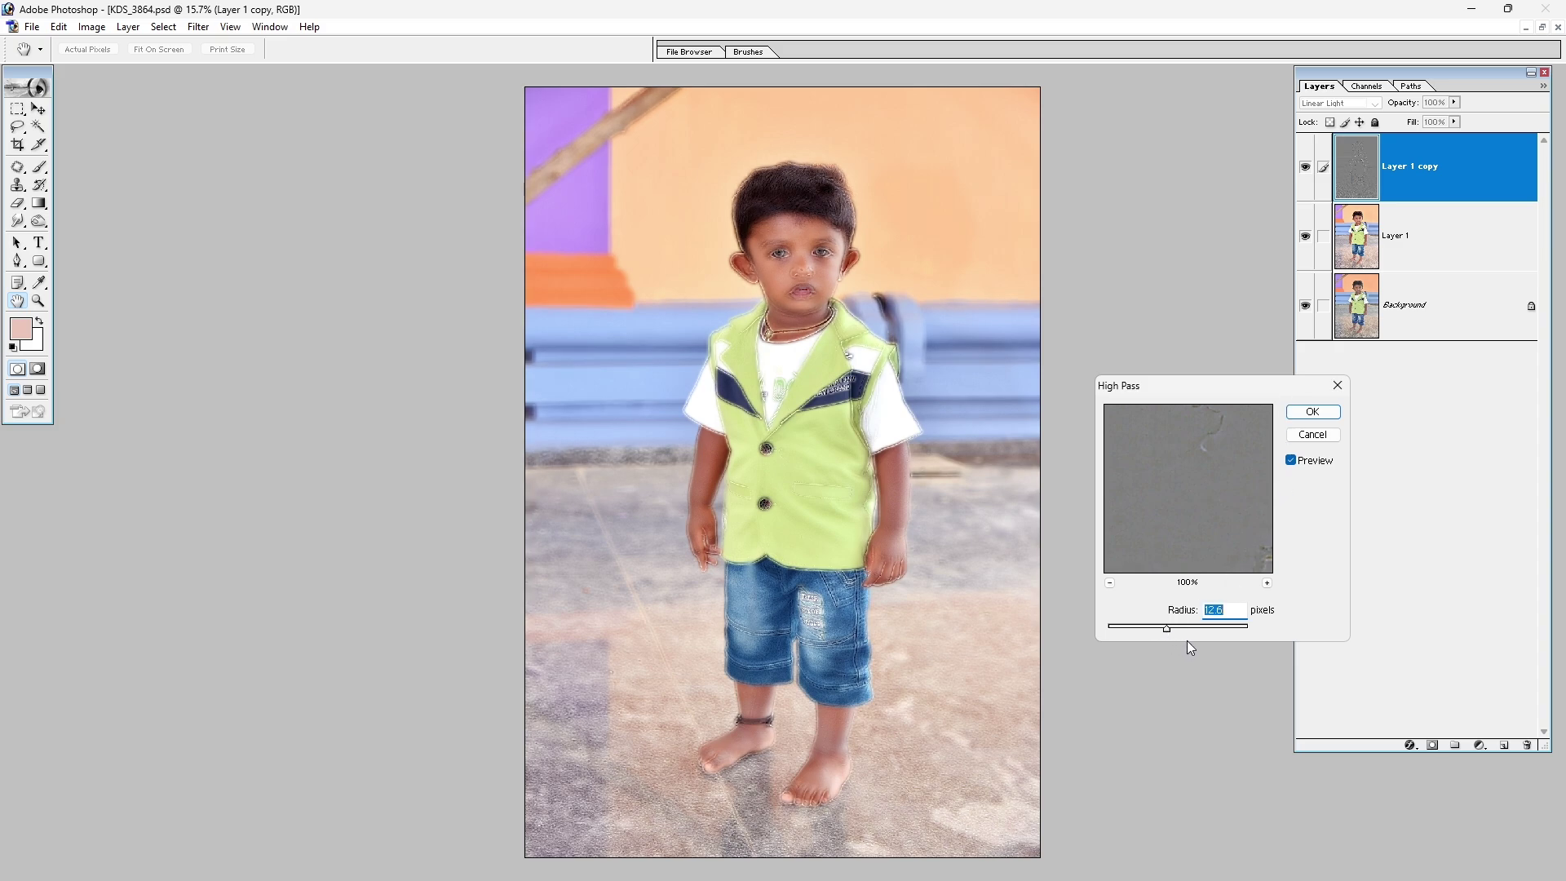
click(1304, 411)
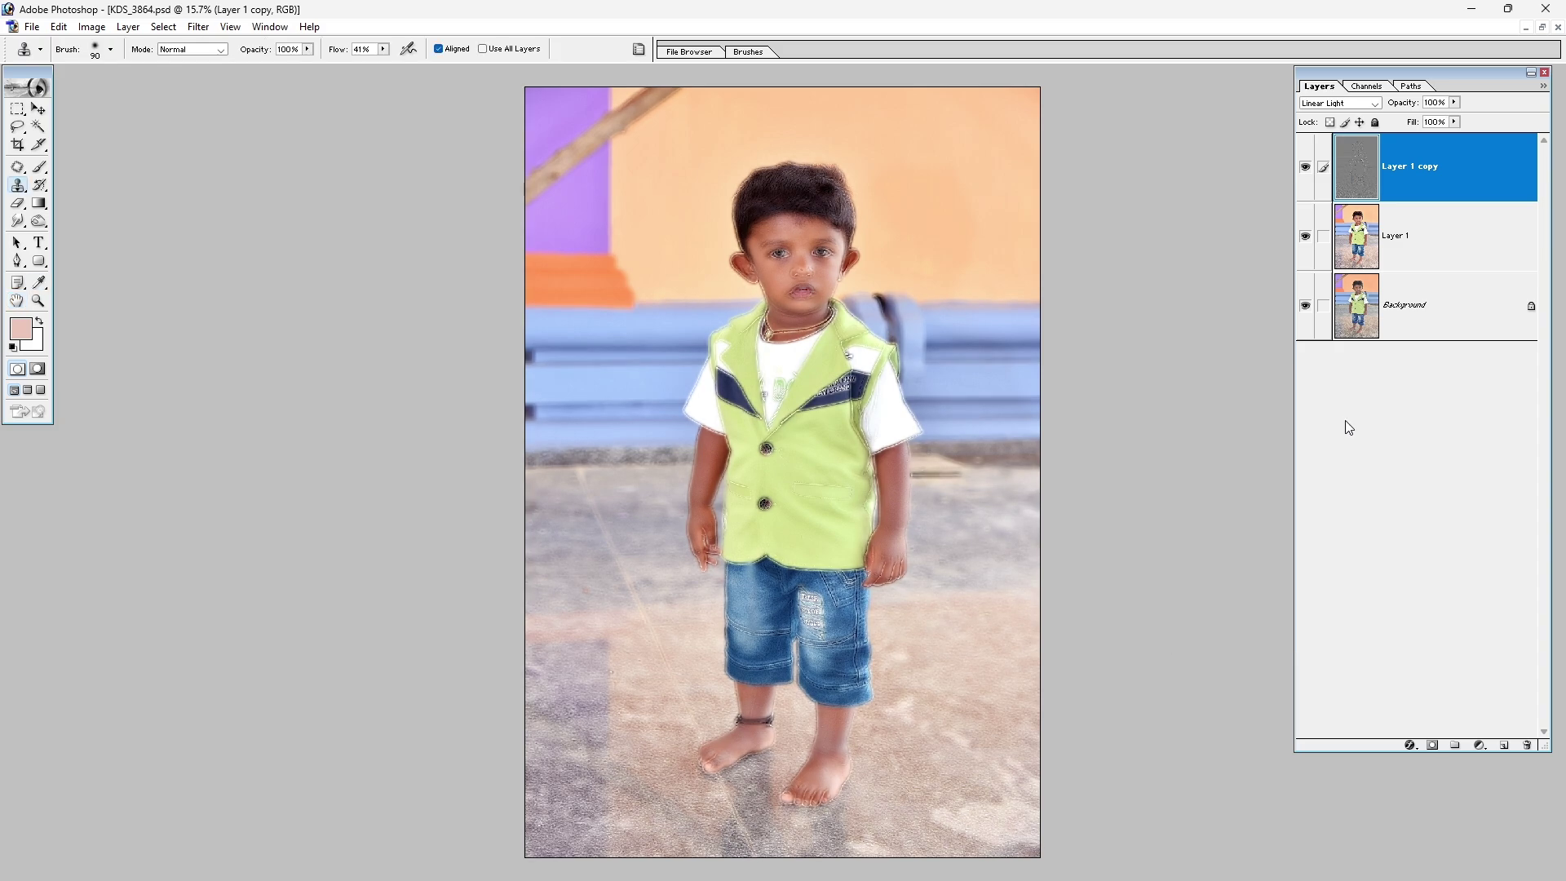
Apply a 2.5-pixel Gaussian Blur to the copy layer.
click(201, 27)
click(481, 185)
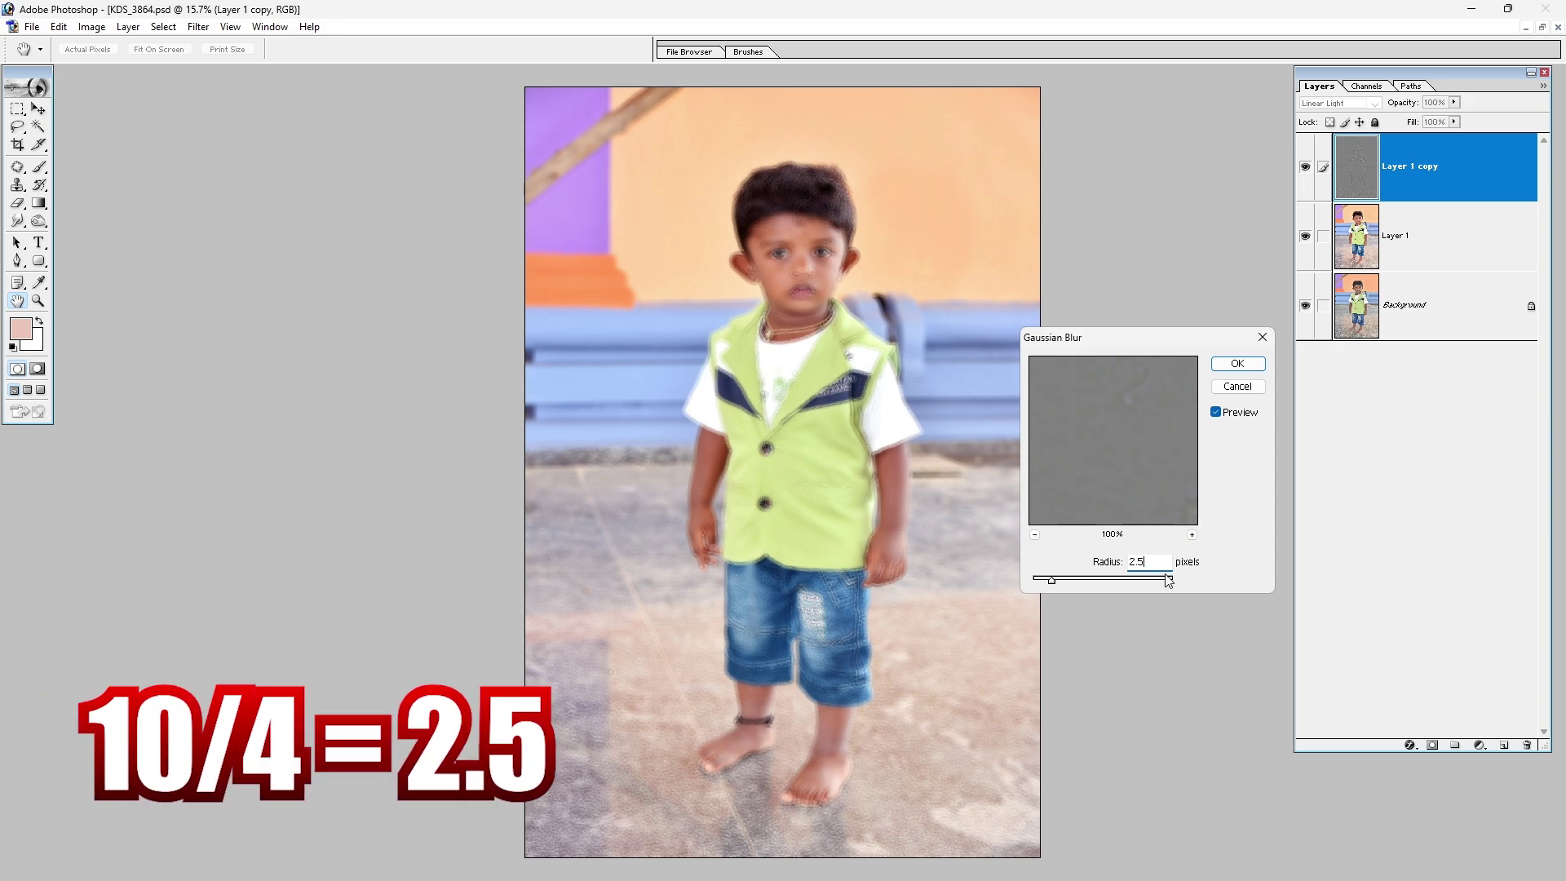
click(1237, 364)
key(s)
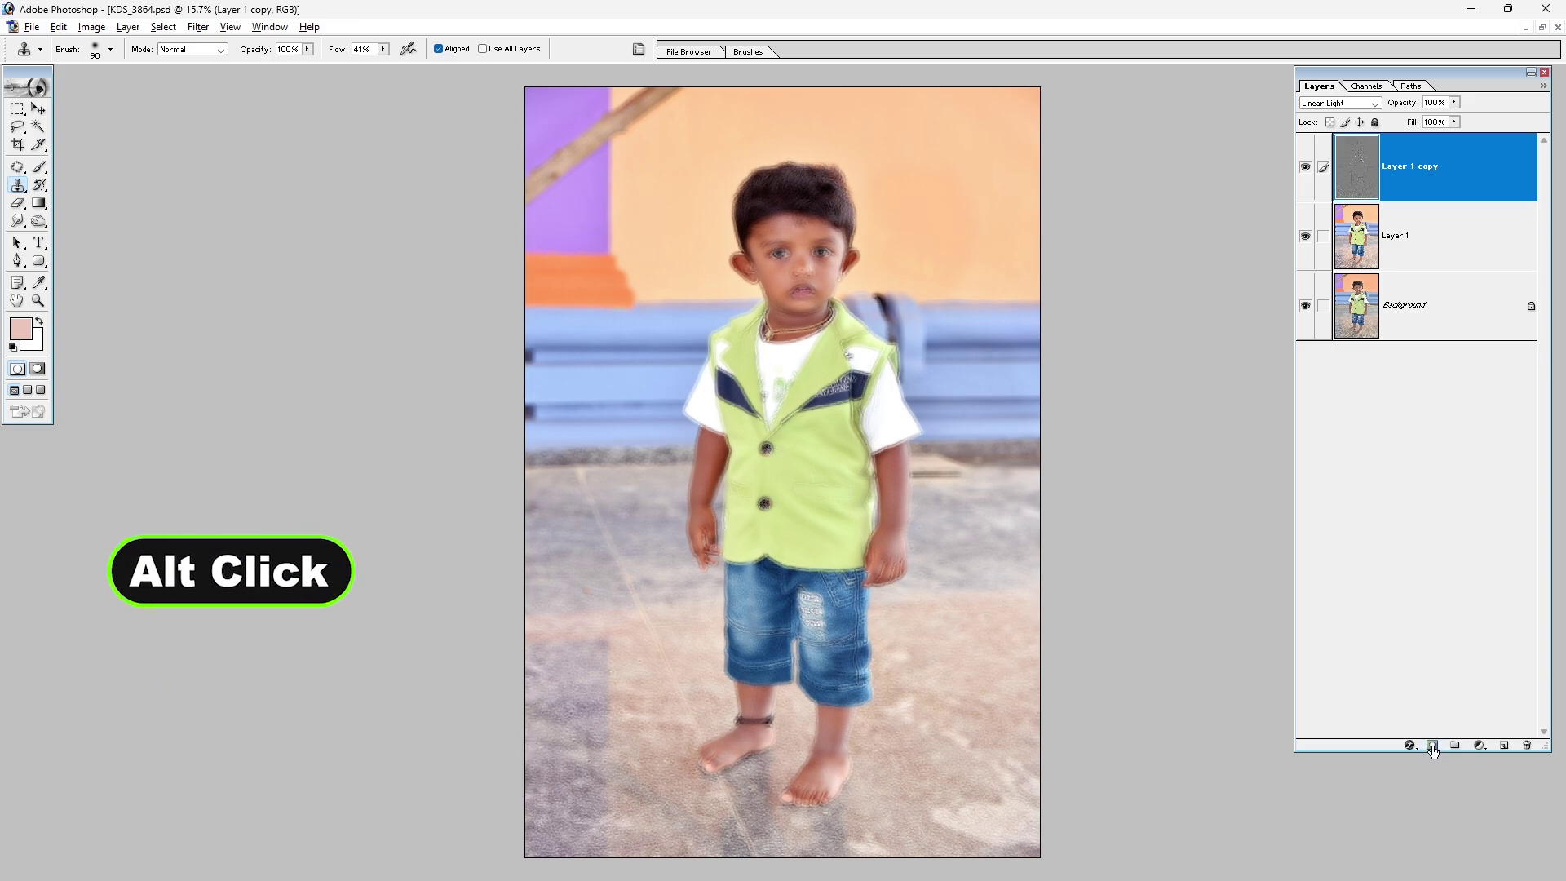
Give the Linear Light layer a black mask and set up a small white soft brush on the face.
alt+click(1434, 746)
drag(871, 123, 737, 335)
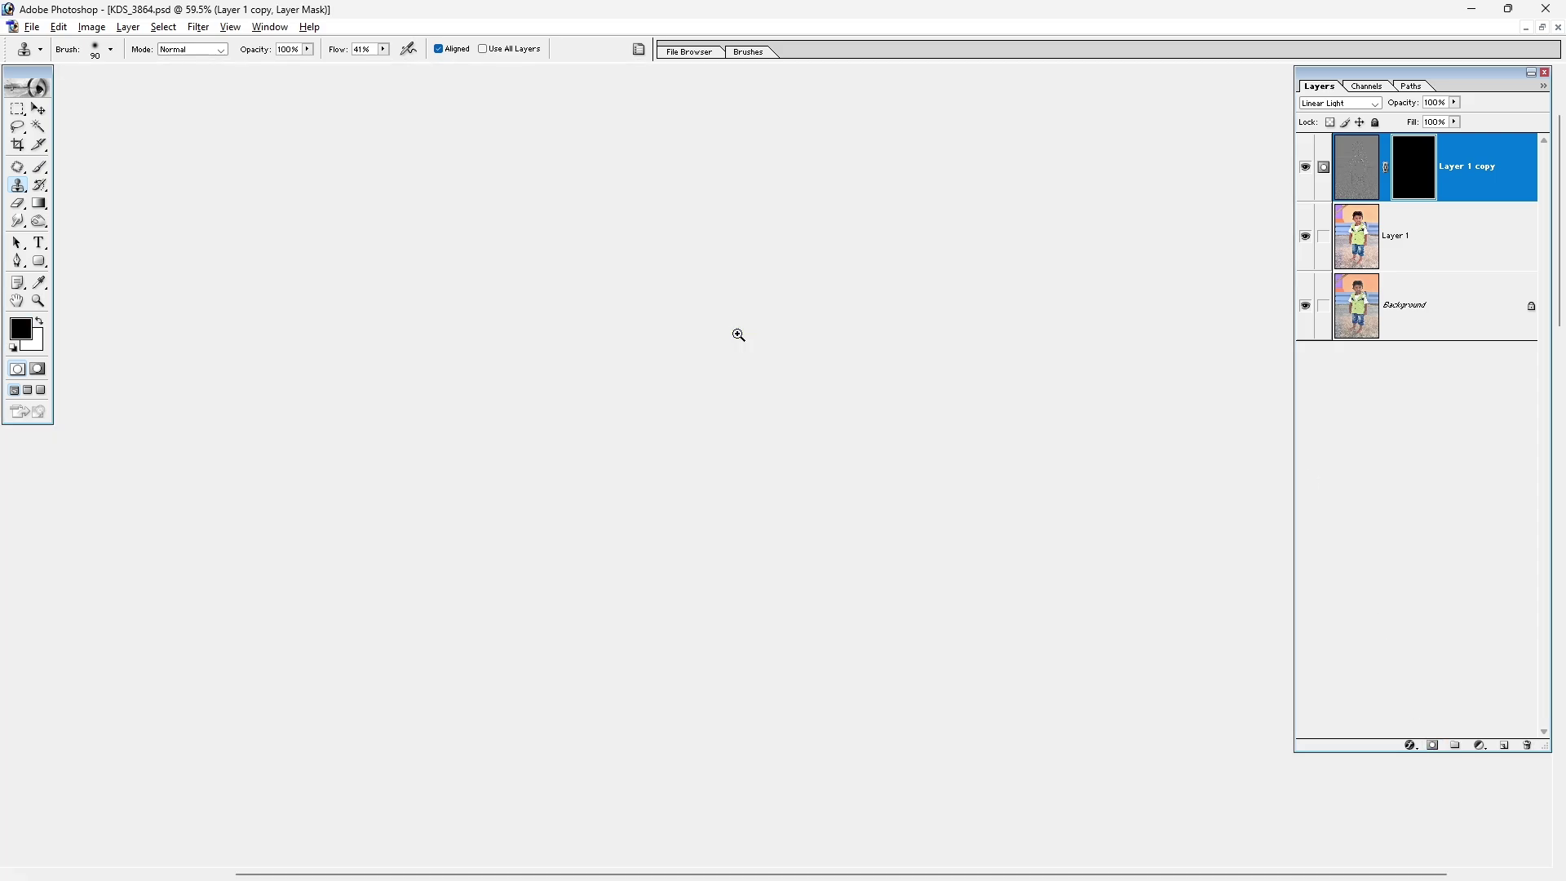
drag(880, 560, 895, 398)
drag(1129, 145, 570, 587)
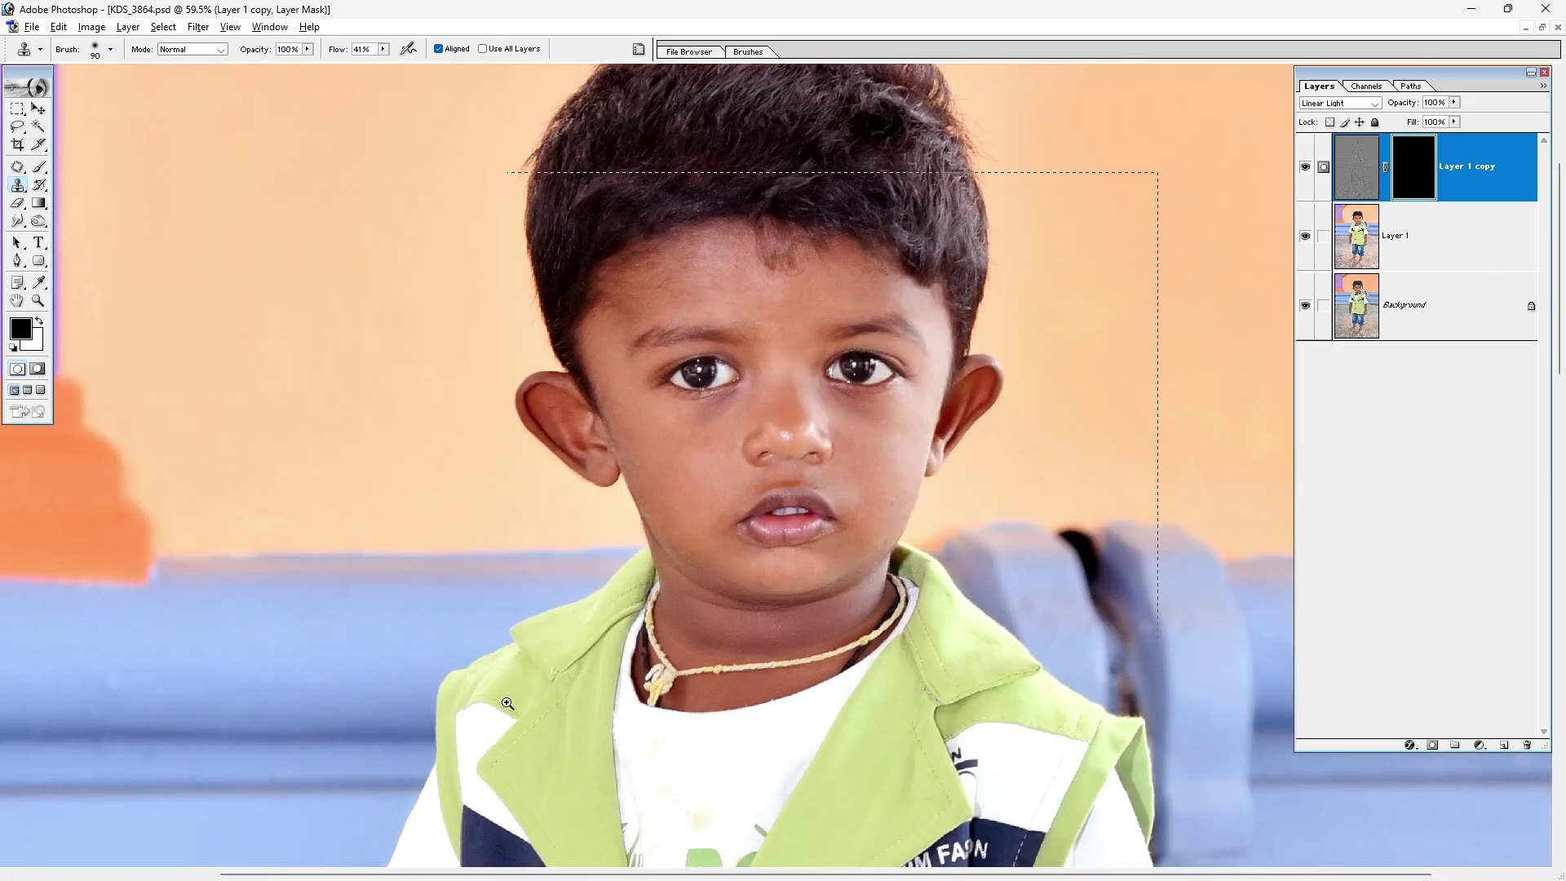
key(b)
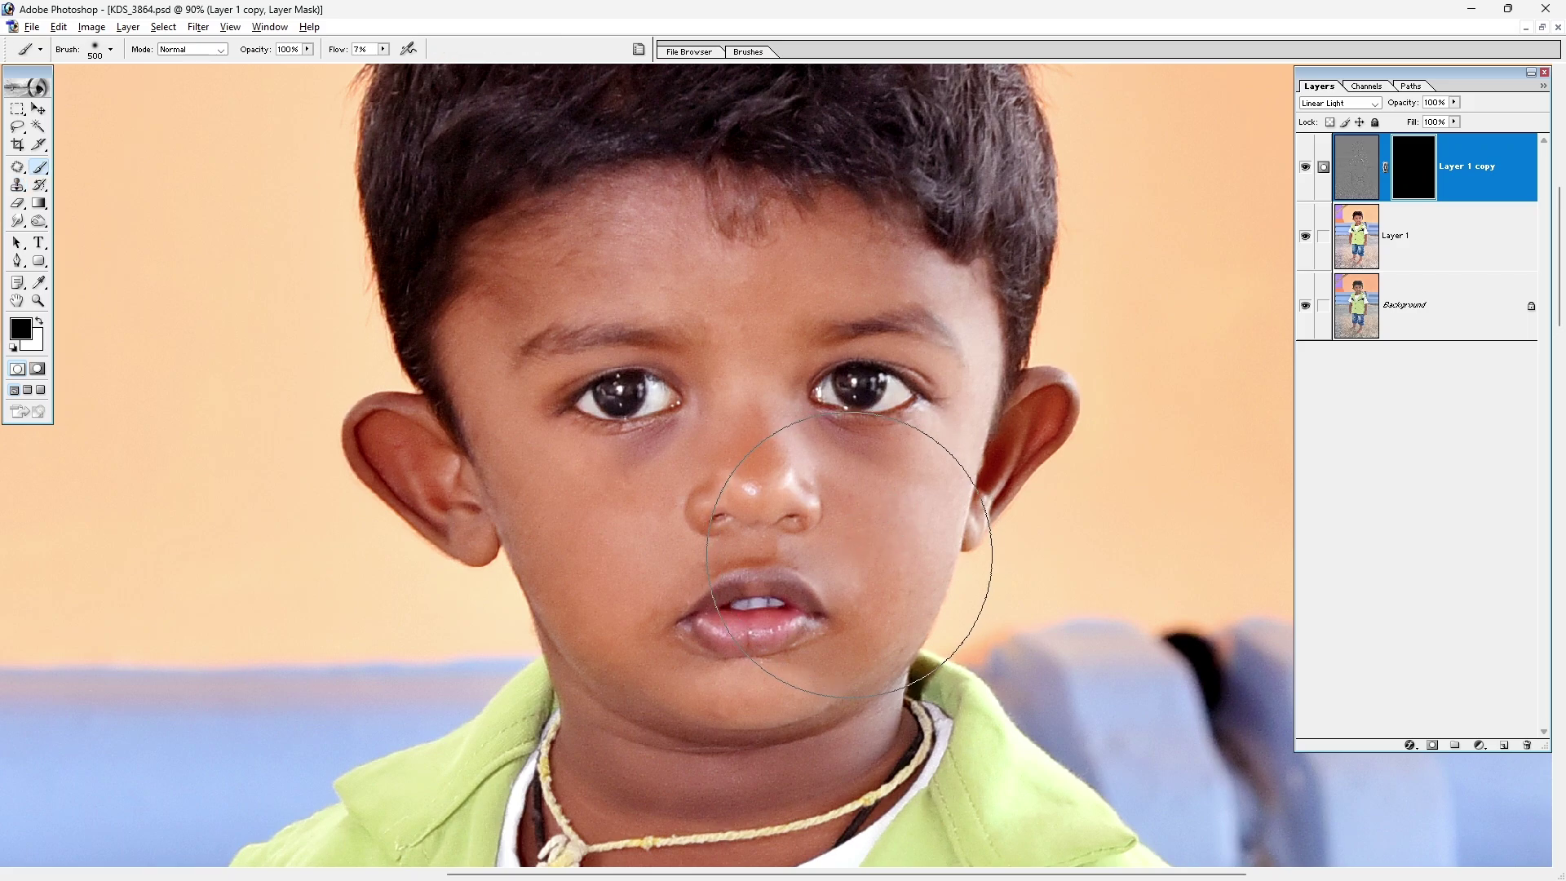
key(bracketleft)
key(bracketleft)
key(bracketleft)
click(383, 50)
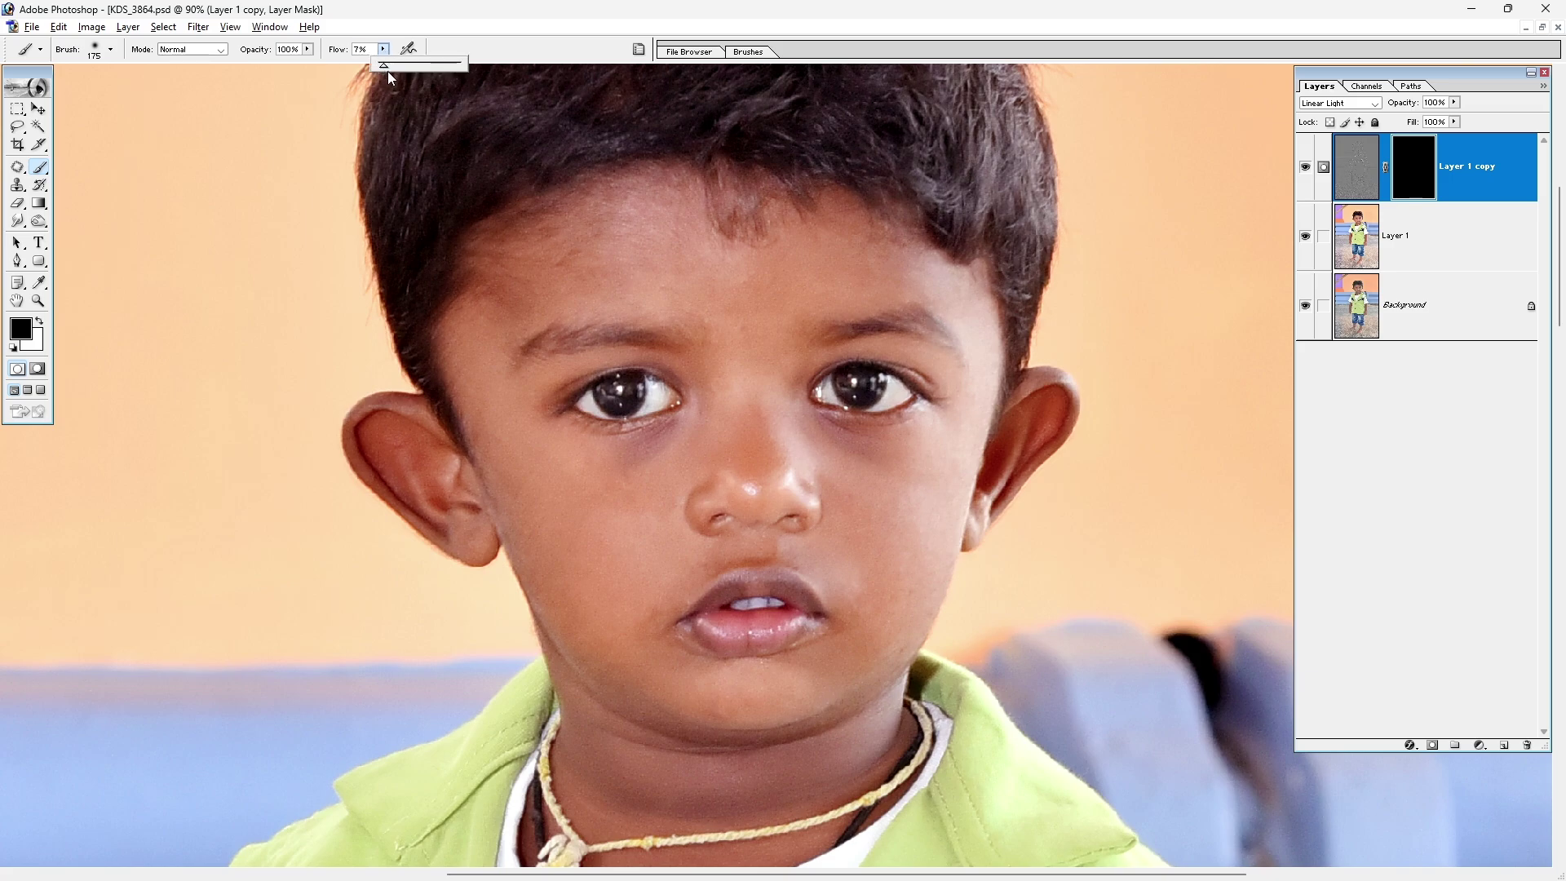
click(446, 50)
key(bracketleft)
click(40, 316)
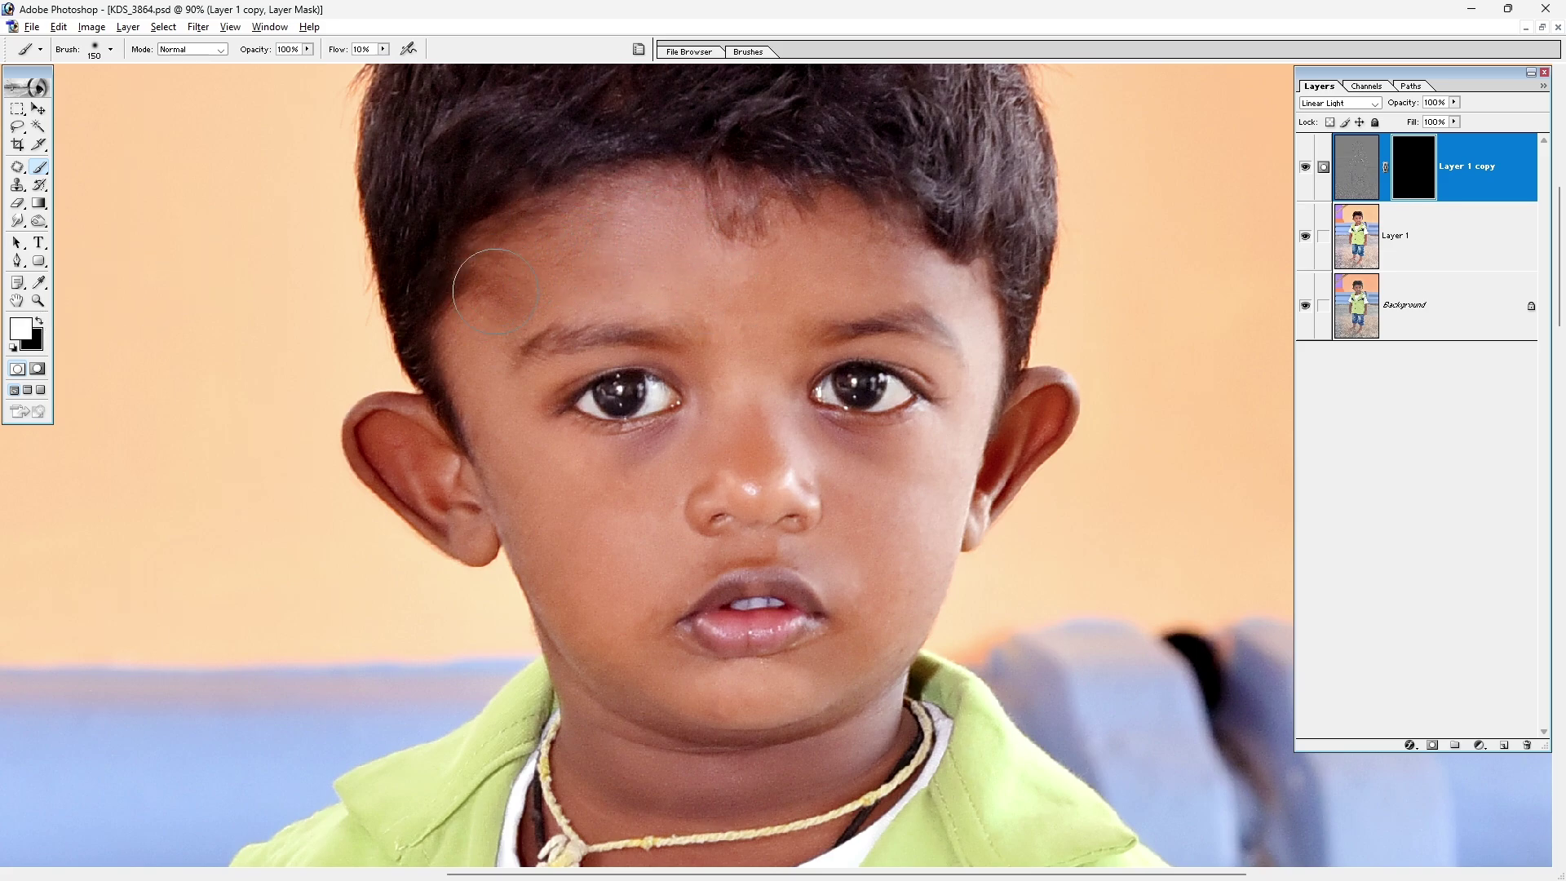
key(bracketleft)
Paint the mask white under the eye, over the cheek, chin, neck and nose.
drag(563, 428, 685, 456)
drag(629, 576, 608, 612)
key(ctrl+i)
key(ctrl+i)
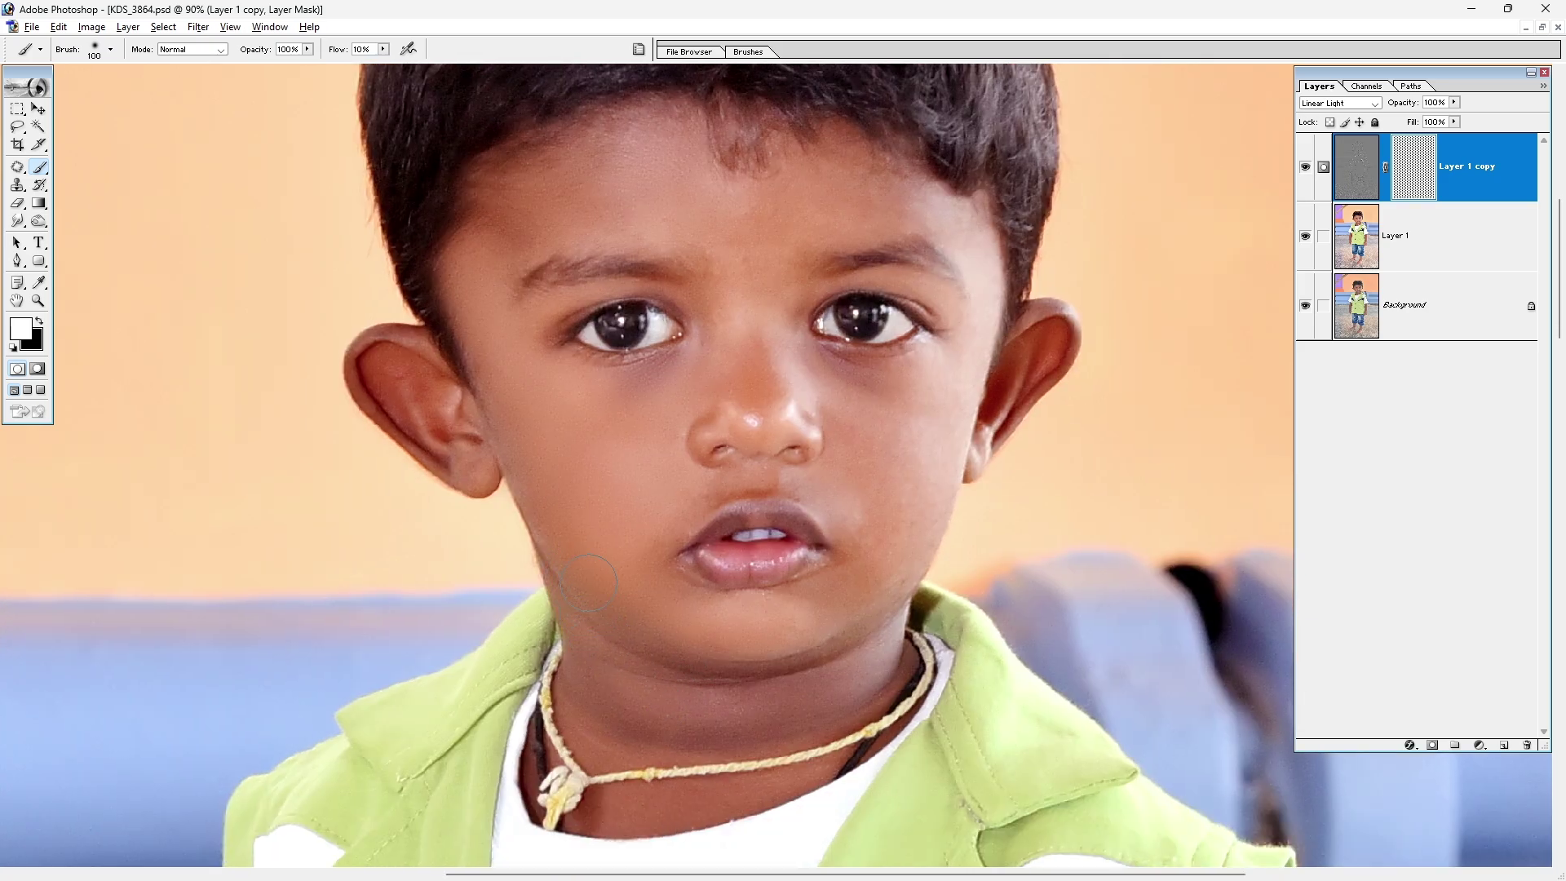
key(ctrl+i)
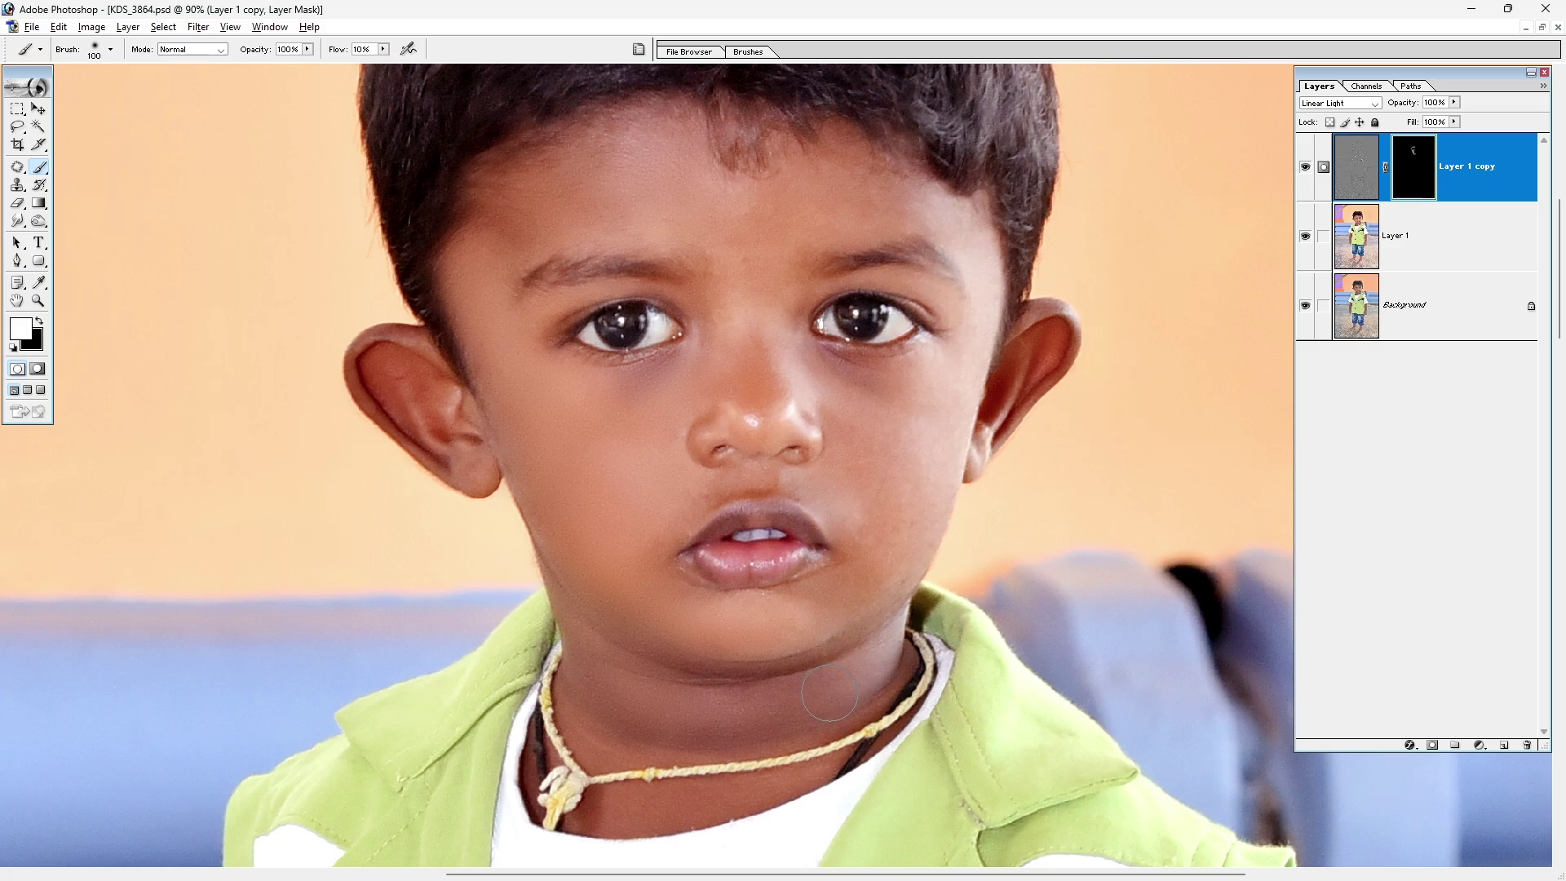
drag(829, 693, 852, 658)
key(ctrl+i)
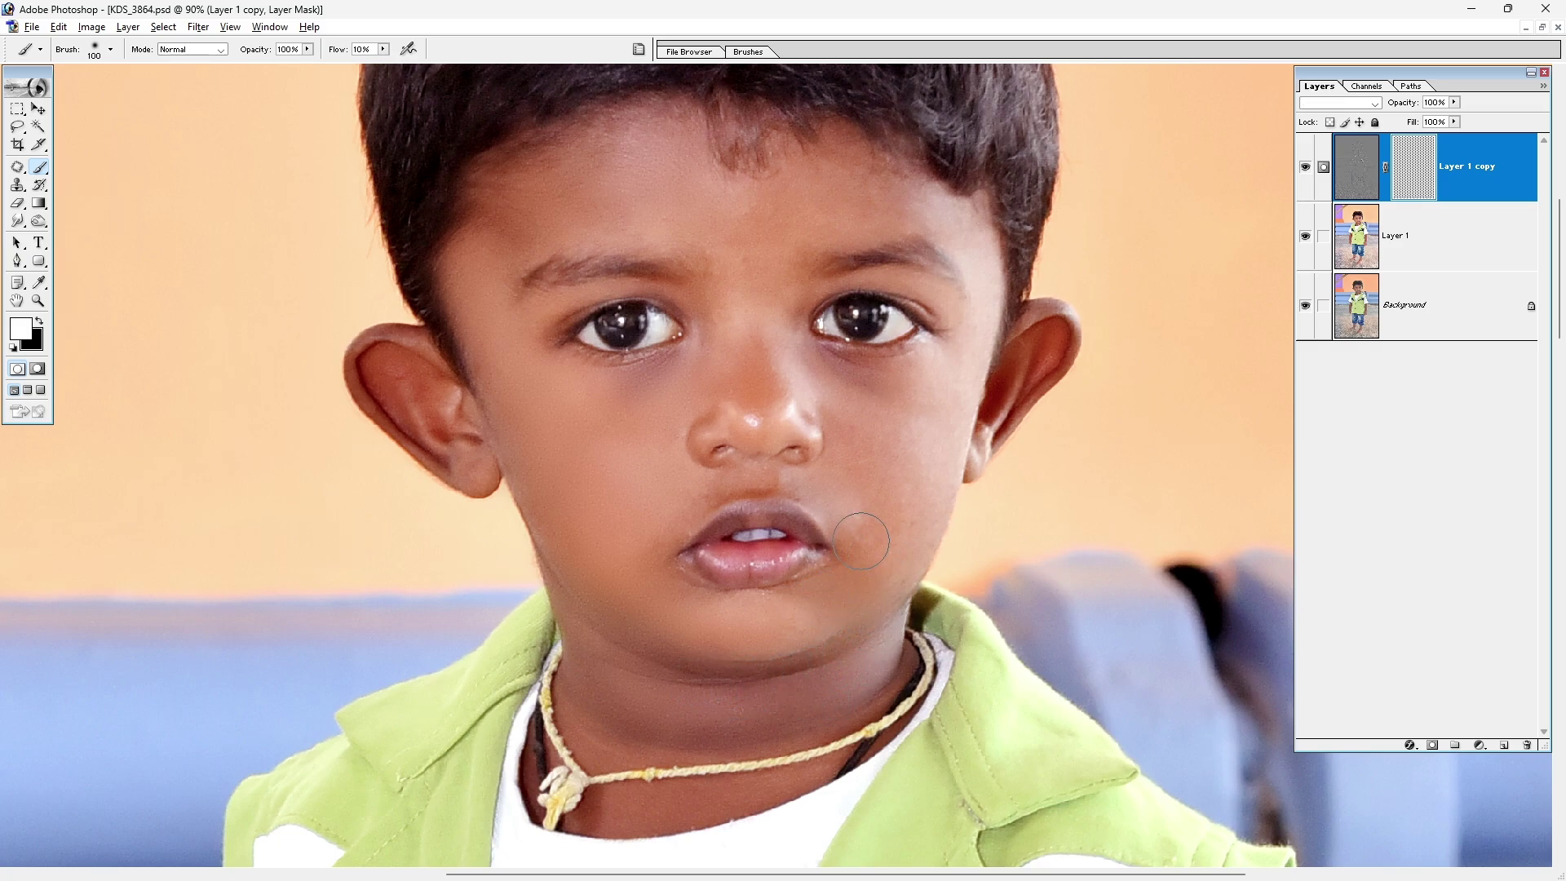
key(ctrl+i)
drag(910, 515, 872, 619)
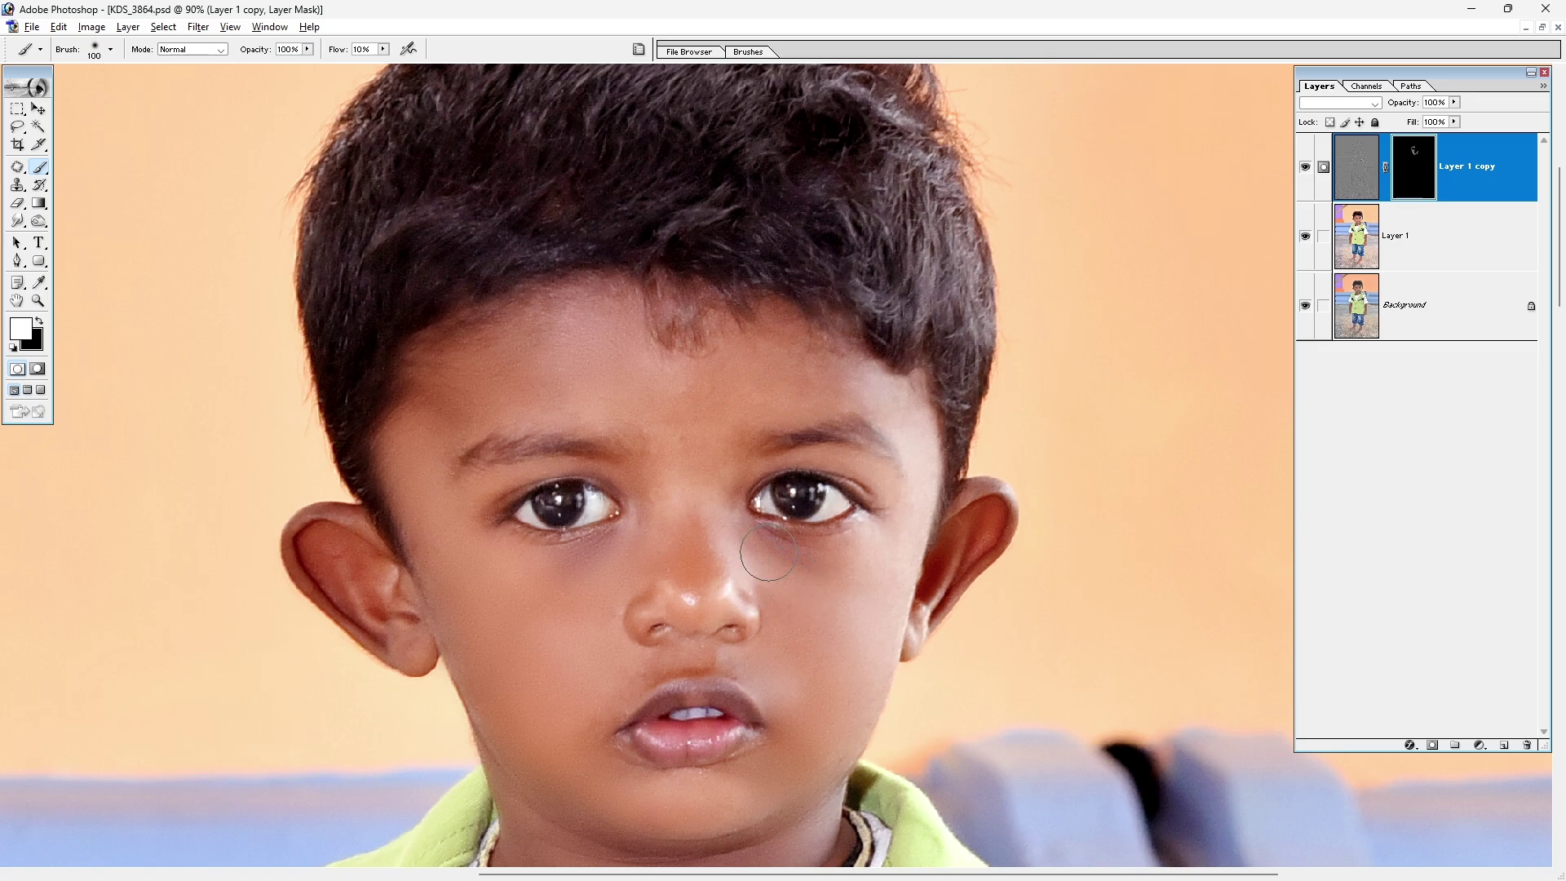
drag(723, 530, 797, 578)
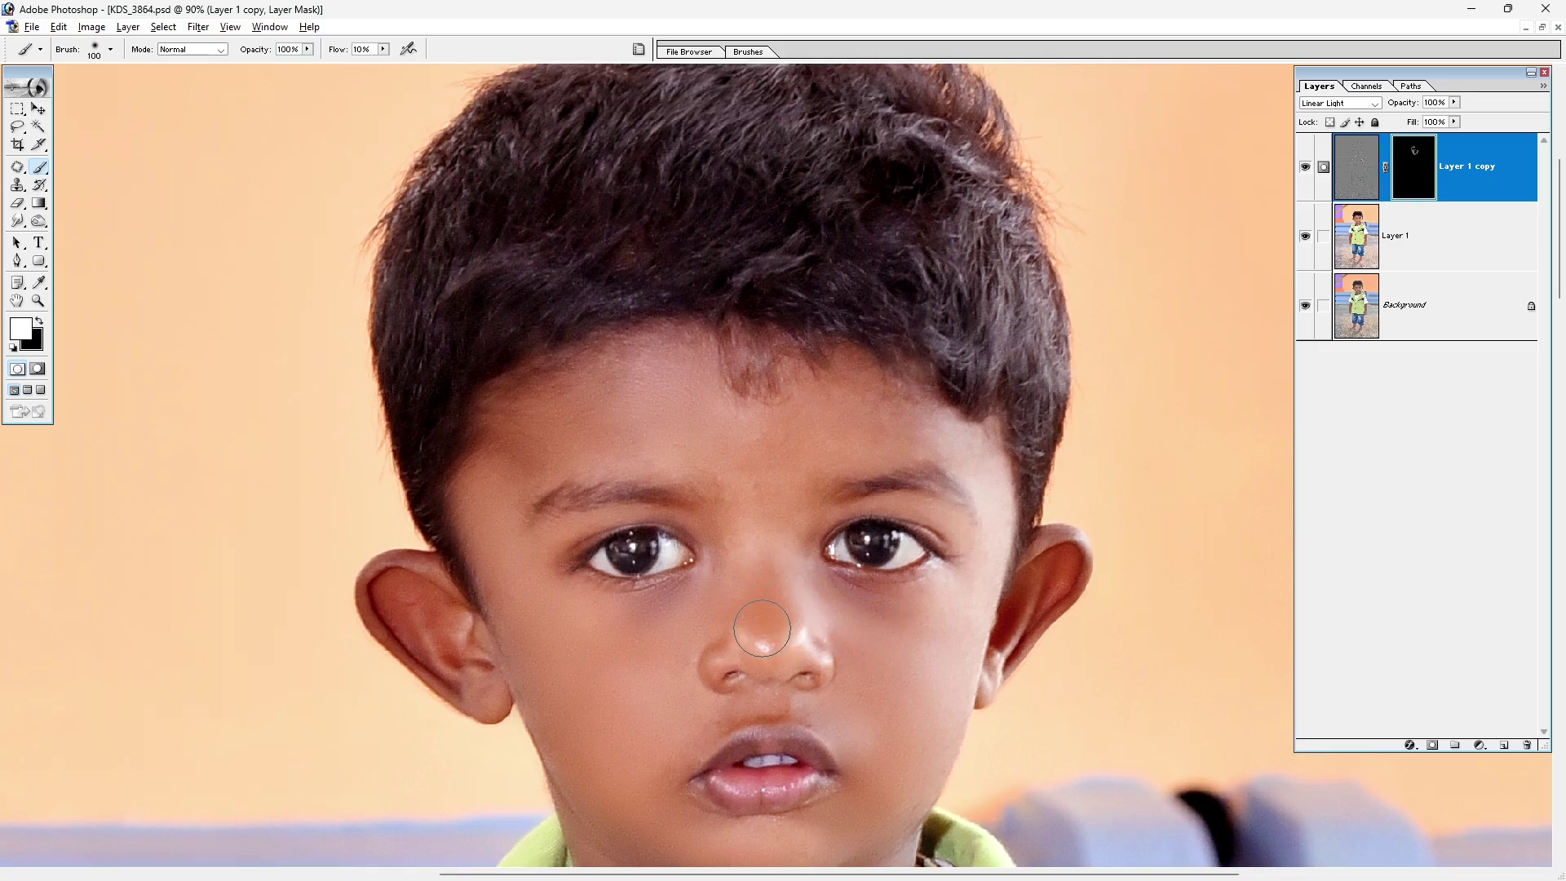
key(bracketleft)
key(bracketleft)
key(bracketleft)
click(796, 649)
drag(754, 701, 728, 707)
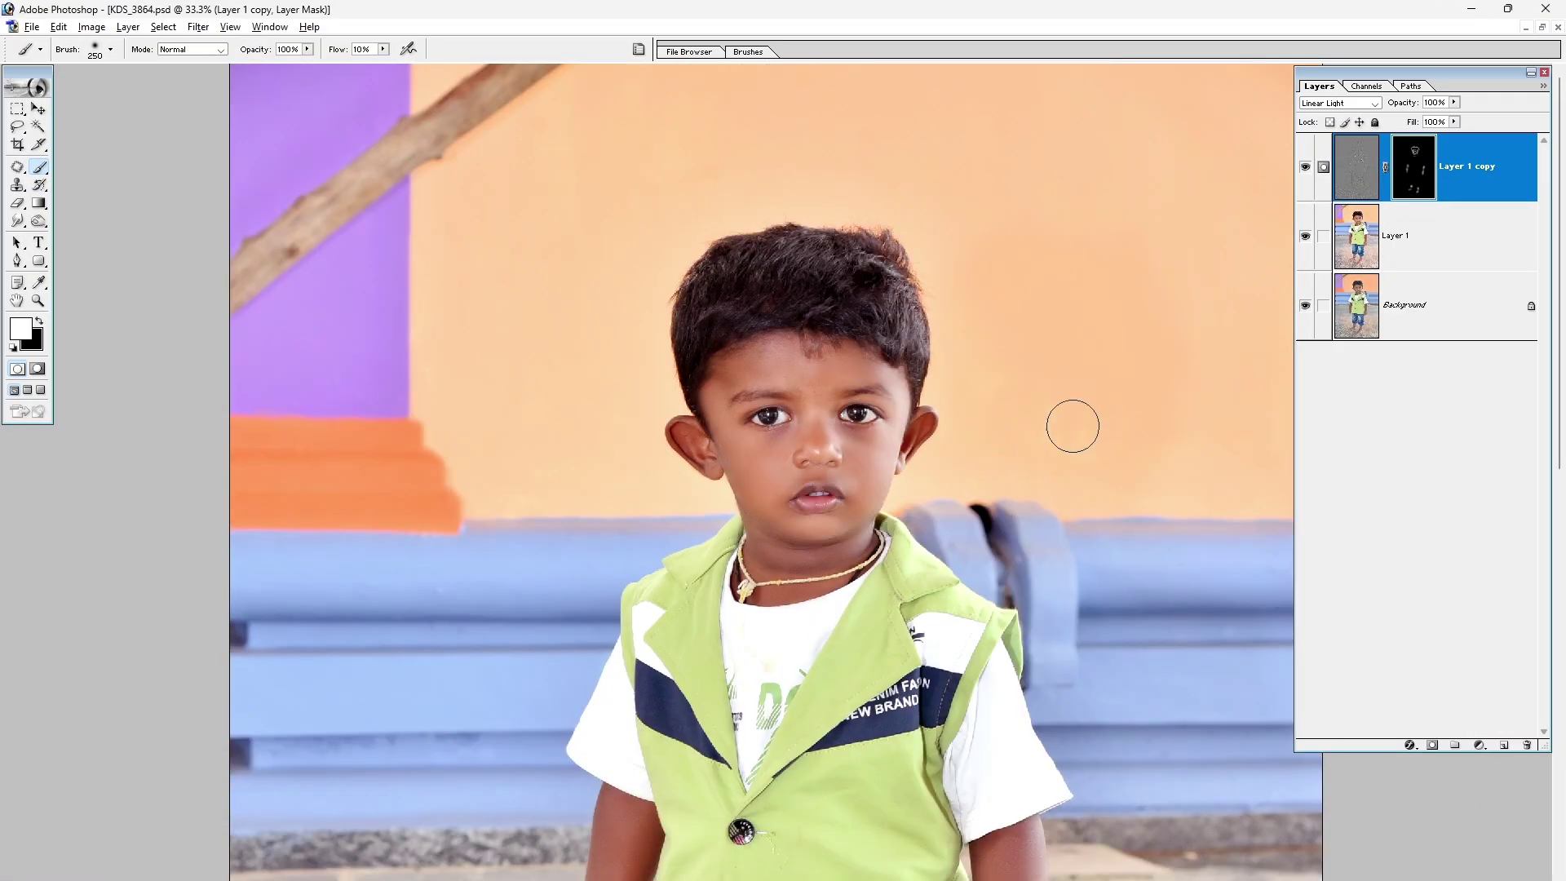
Reduce the Linear Light layer's opacity to 75%.
mouse_move(677, 343)
mouse_down()
mouse_move(936, 569)
mouse_move(951, 654)
mouse_up()
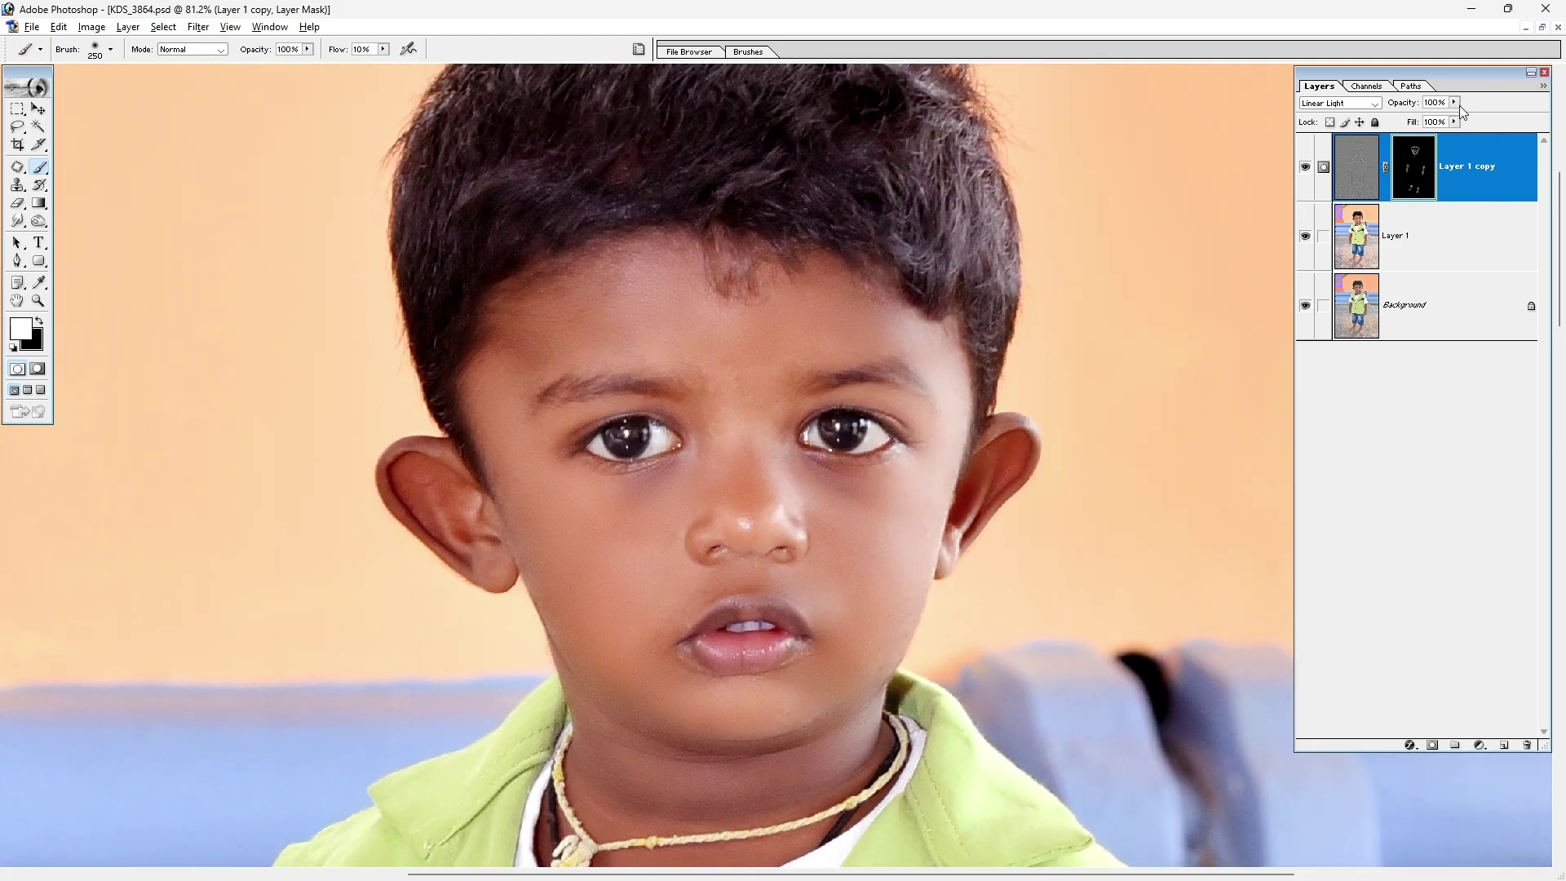
drag(1453, 102, 1435, 122)
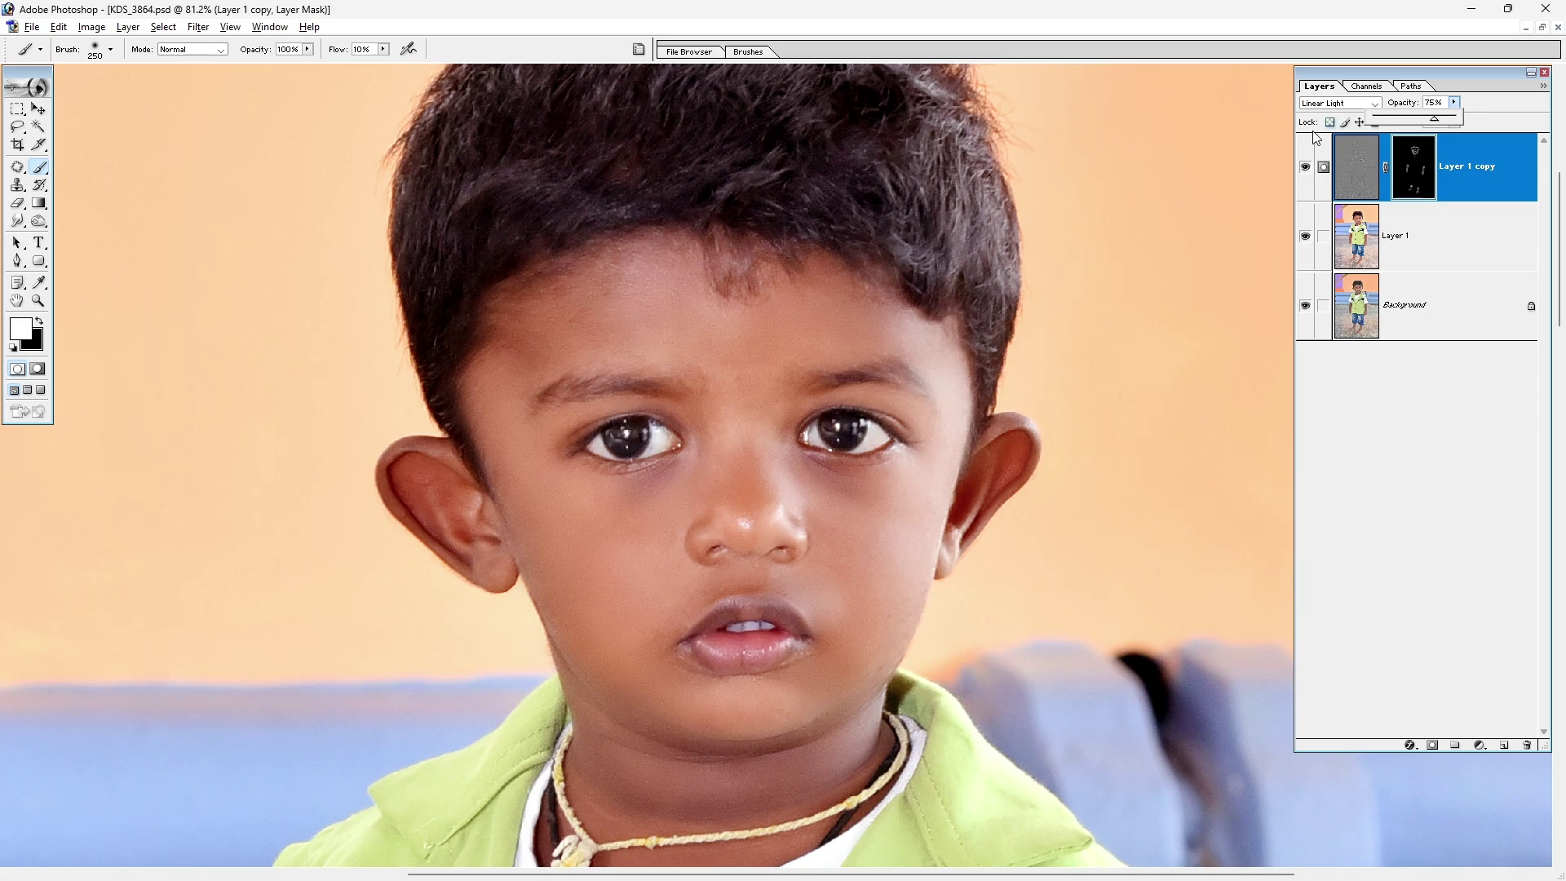
click(1303, 167)
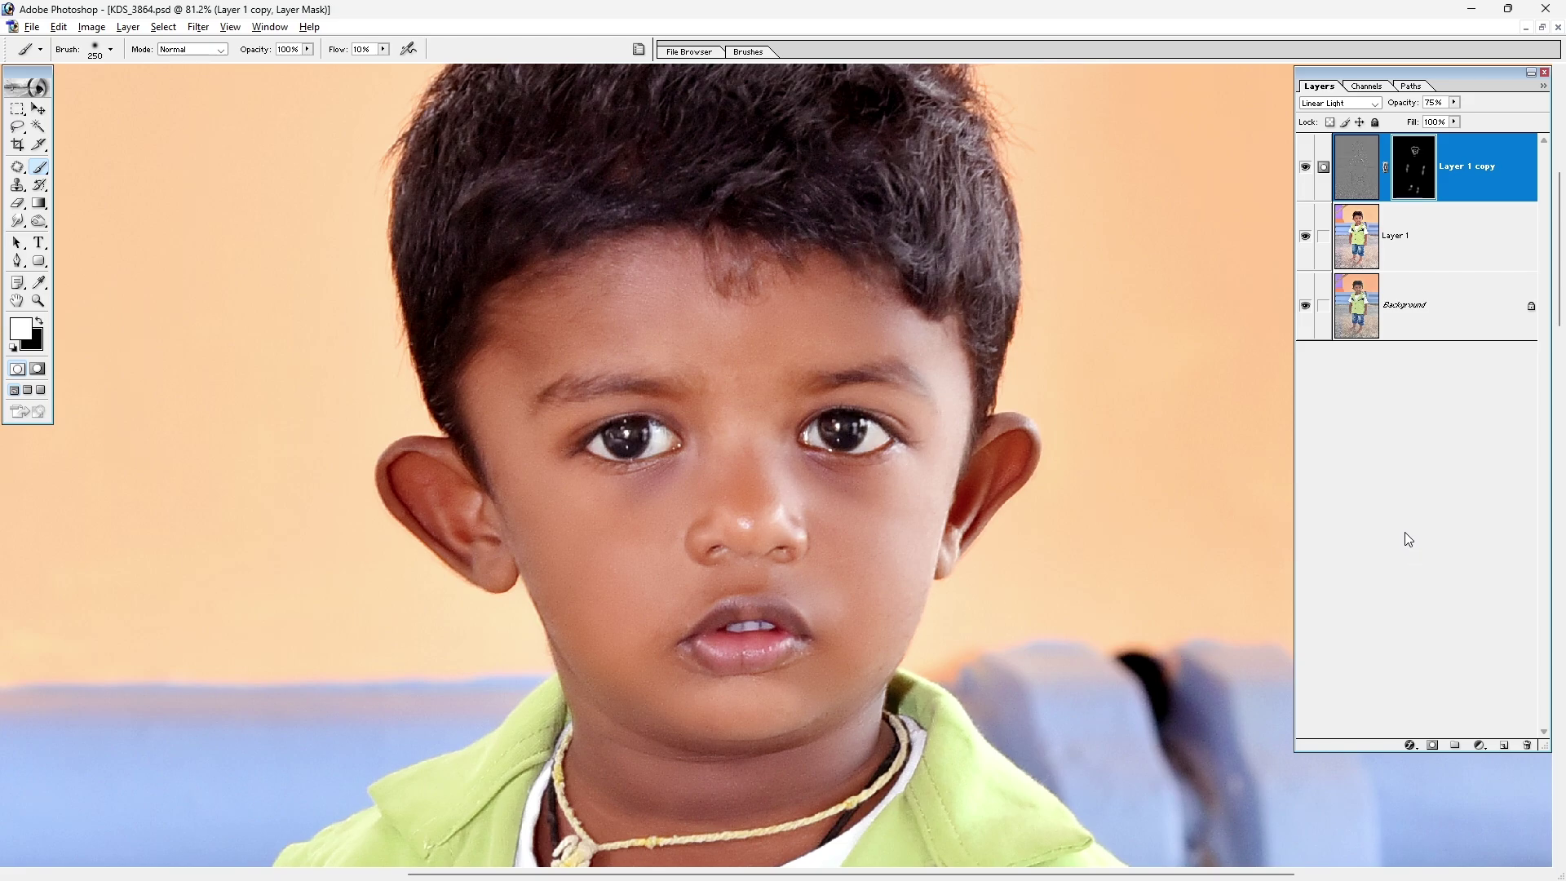
click(1450, 252)
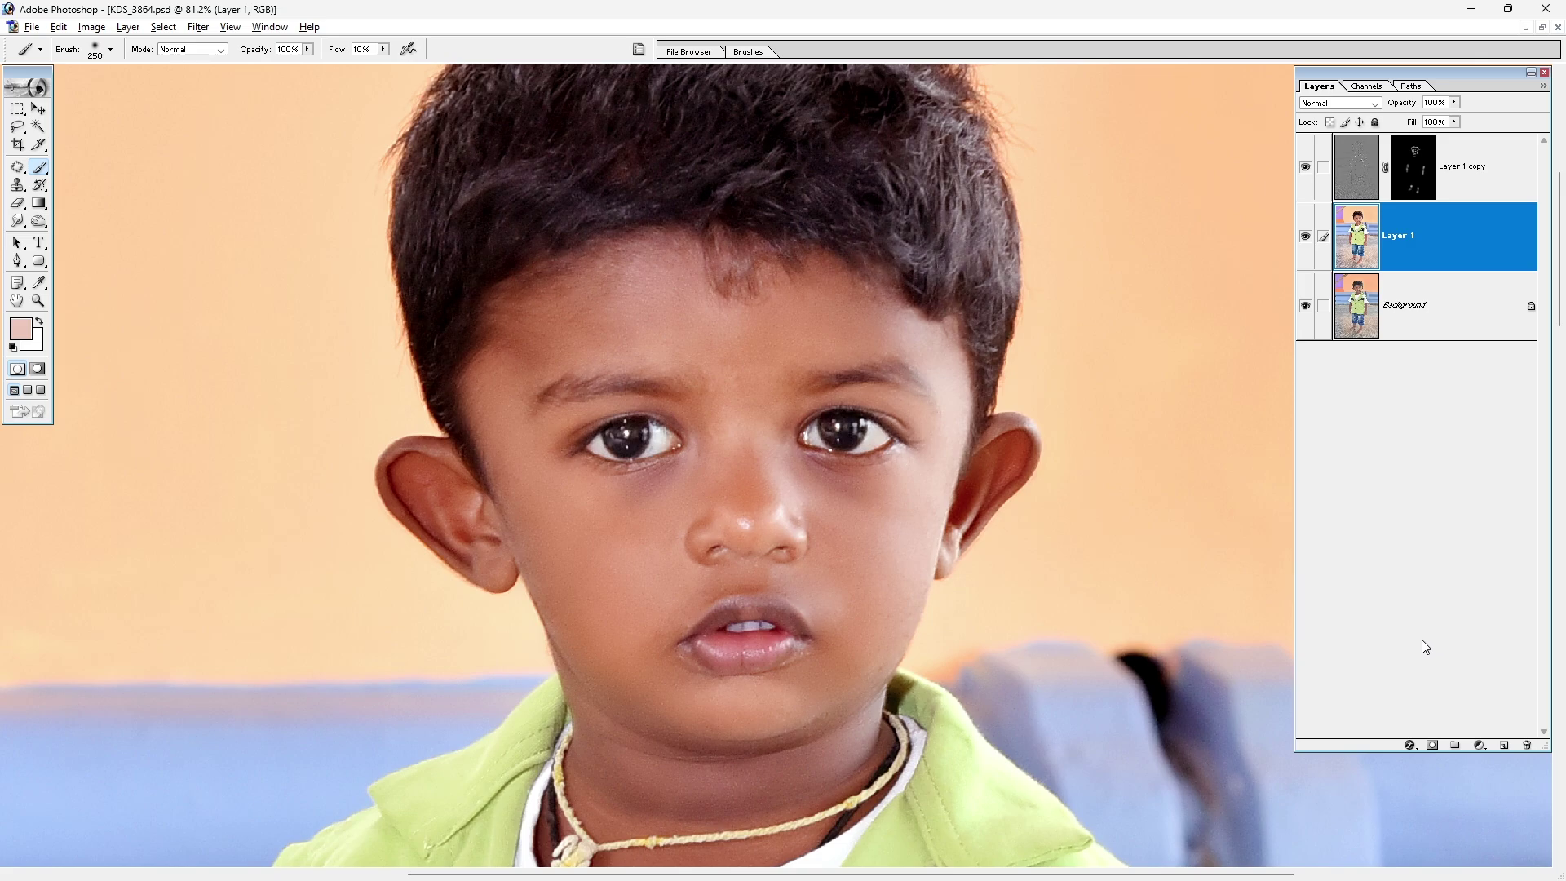
Duplicate Layer 1 and apply a High Pass filter with a very small radius.
key(ctrl+j)
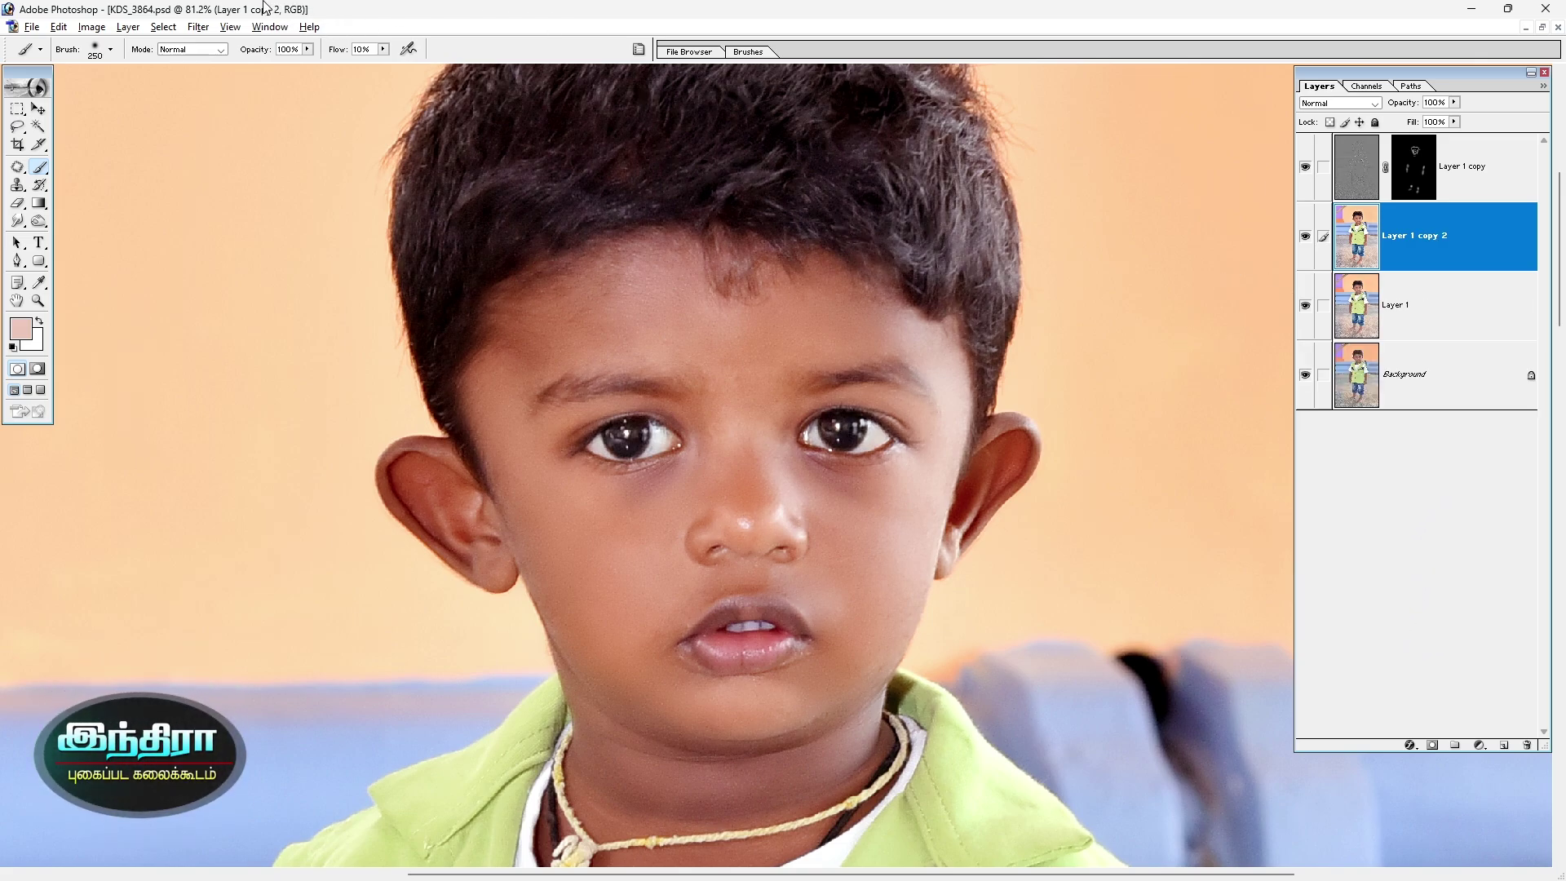
click(198, 27)
mouse_move(226, 348)
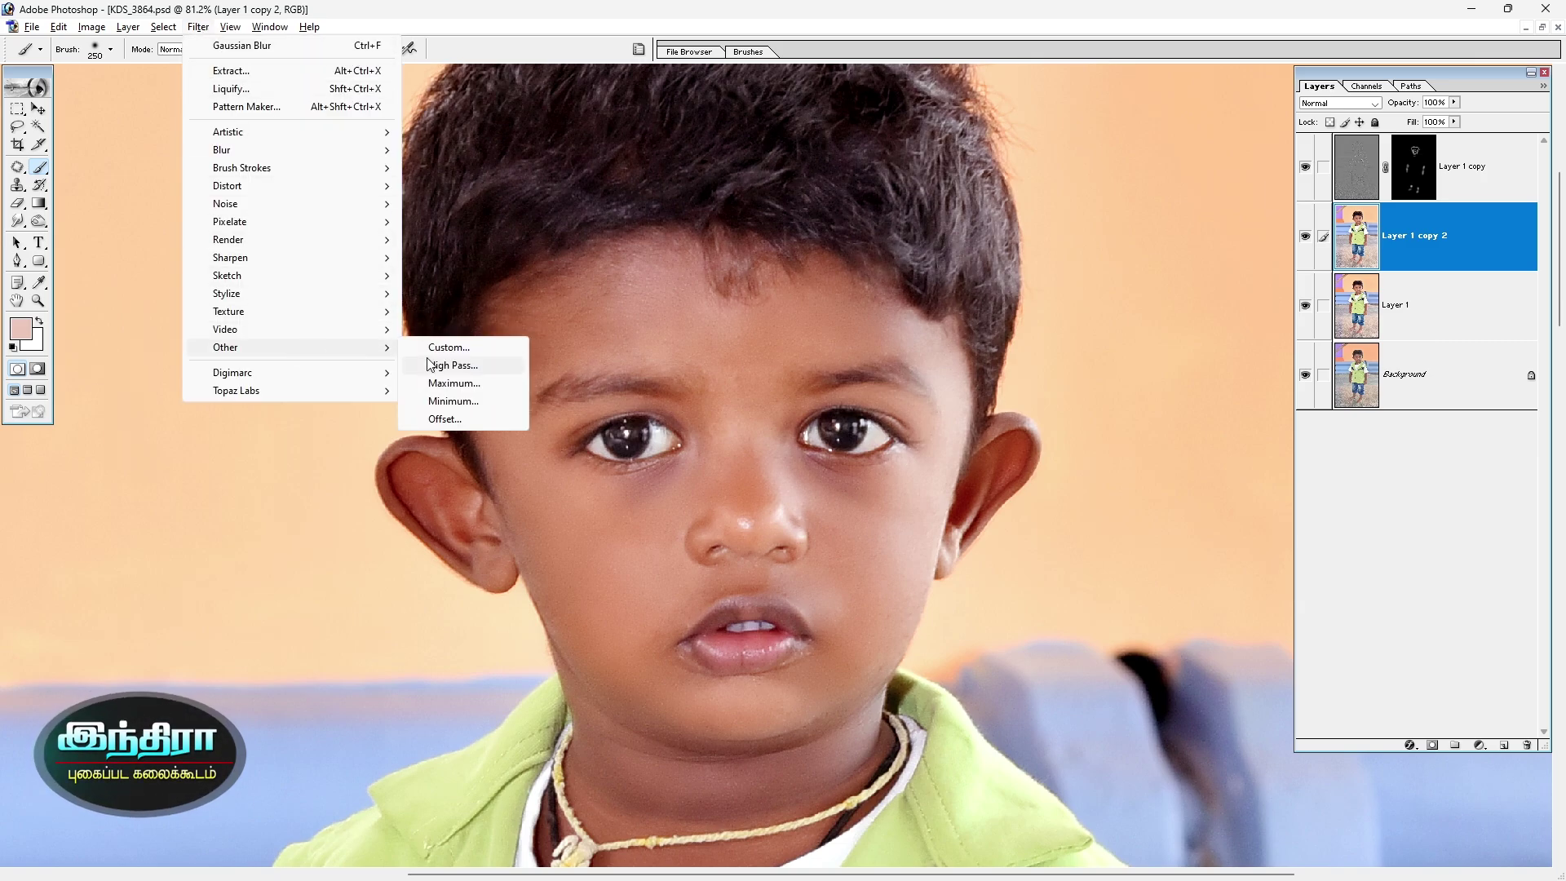
click(465, 370)
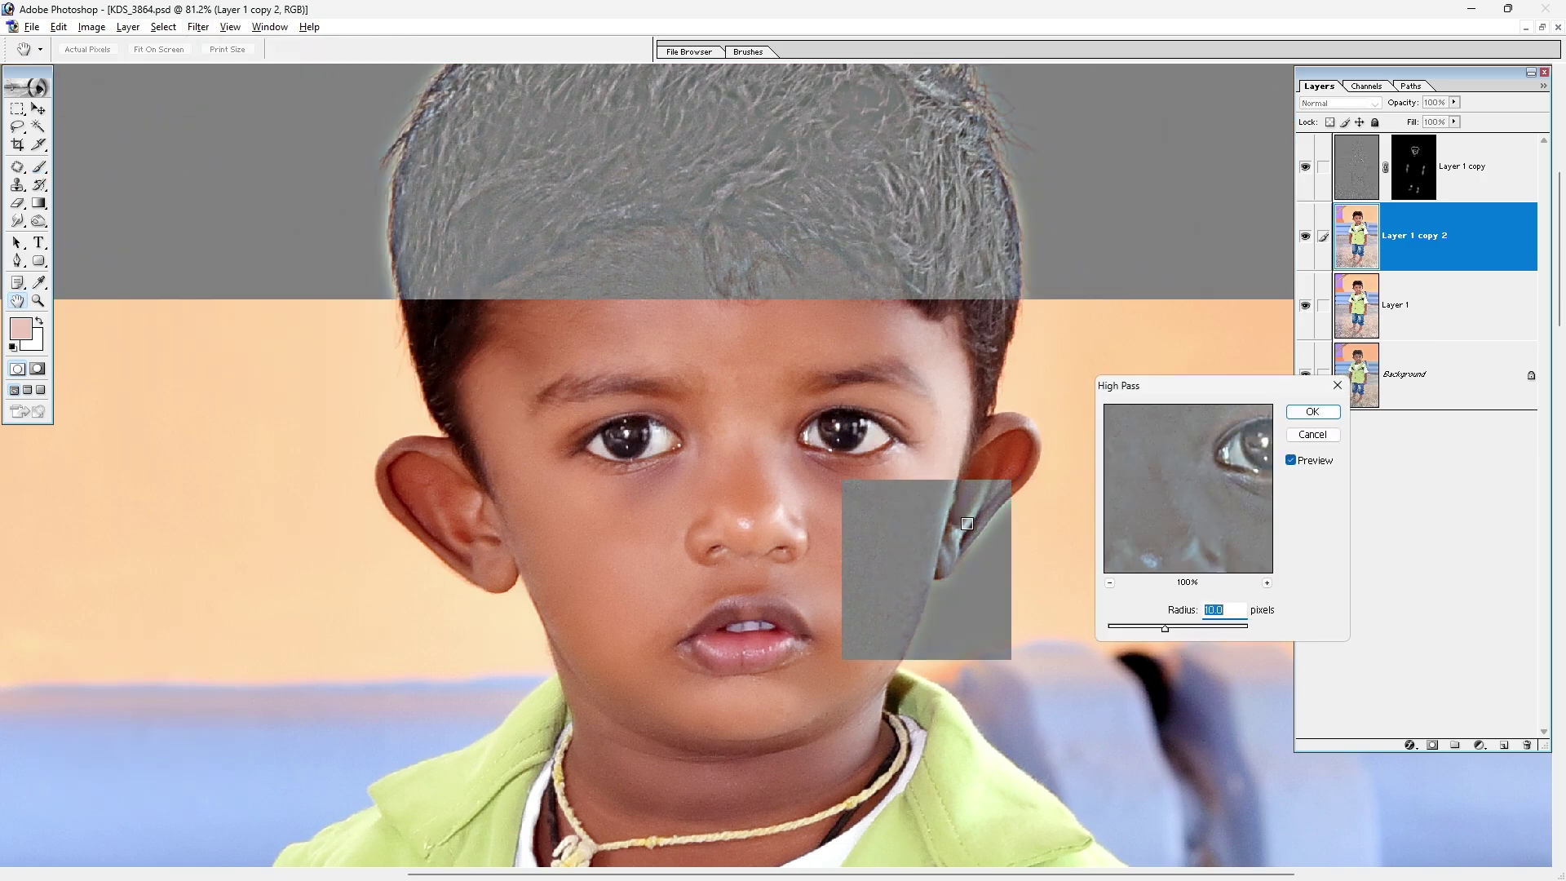
drag(1159, 636, 1108, 636)
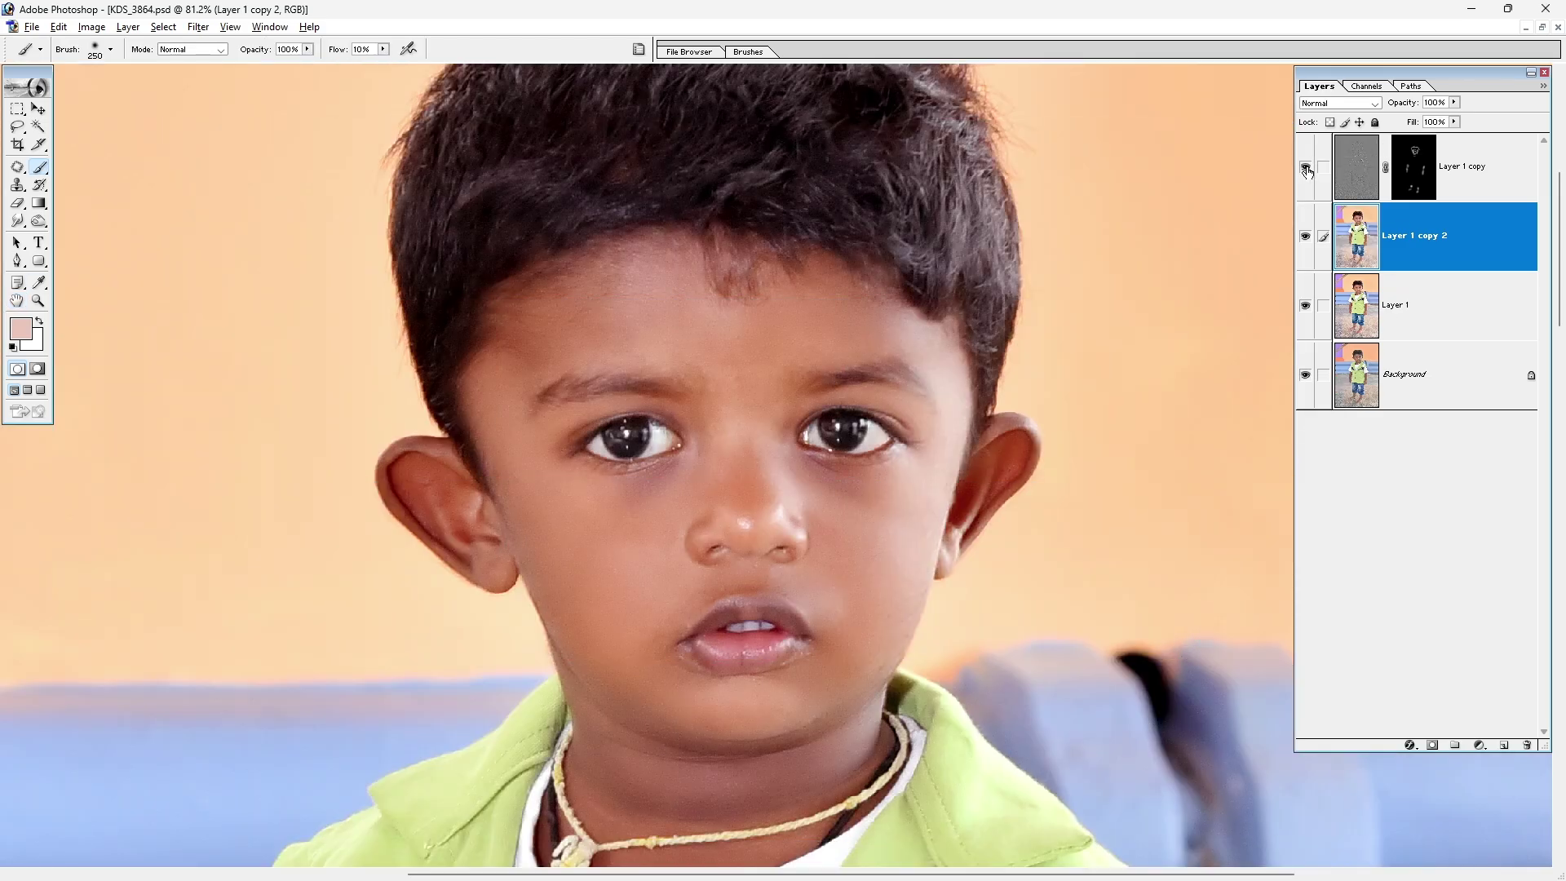
click(1306, 168)
click(200, 31)
mouse_move(227, 347)
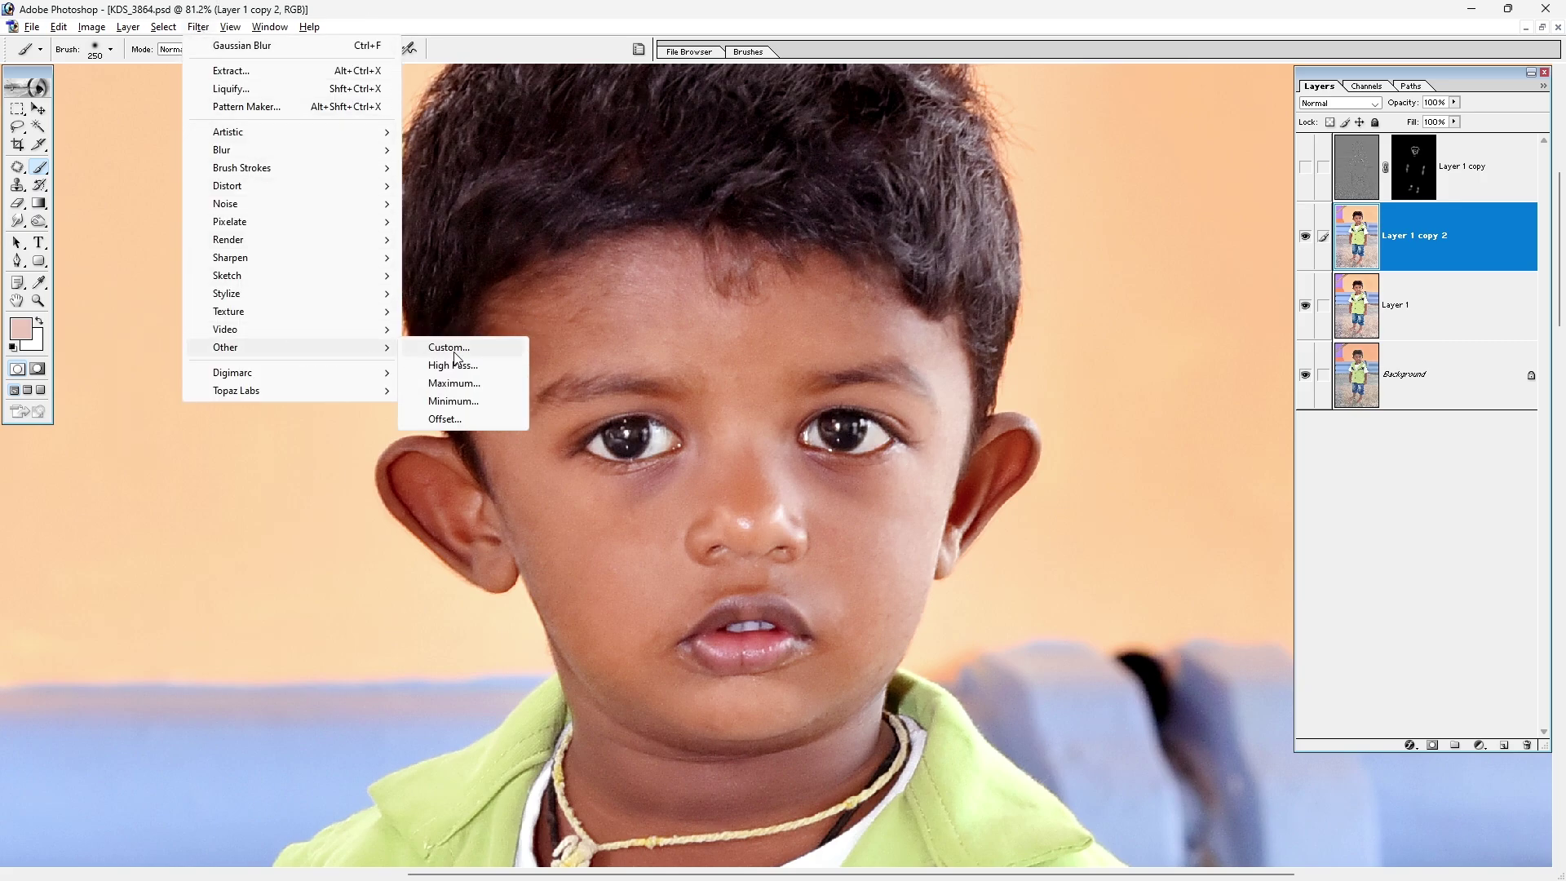
click(472, 366)
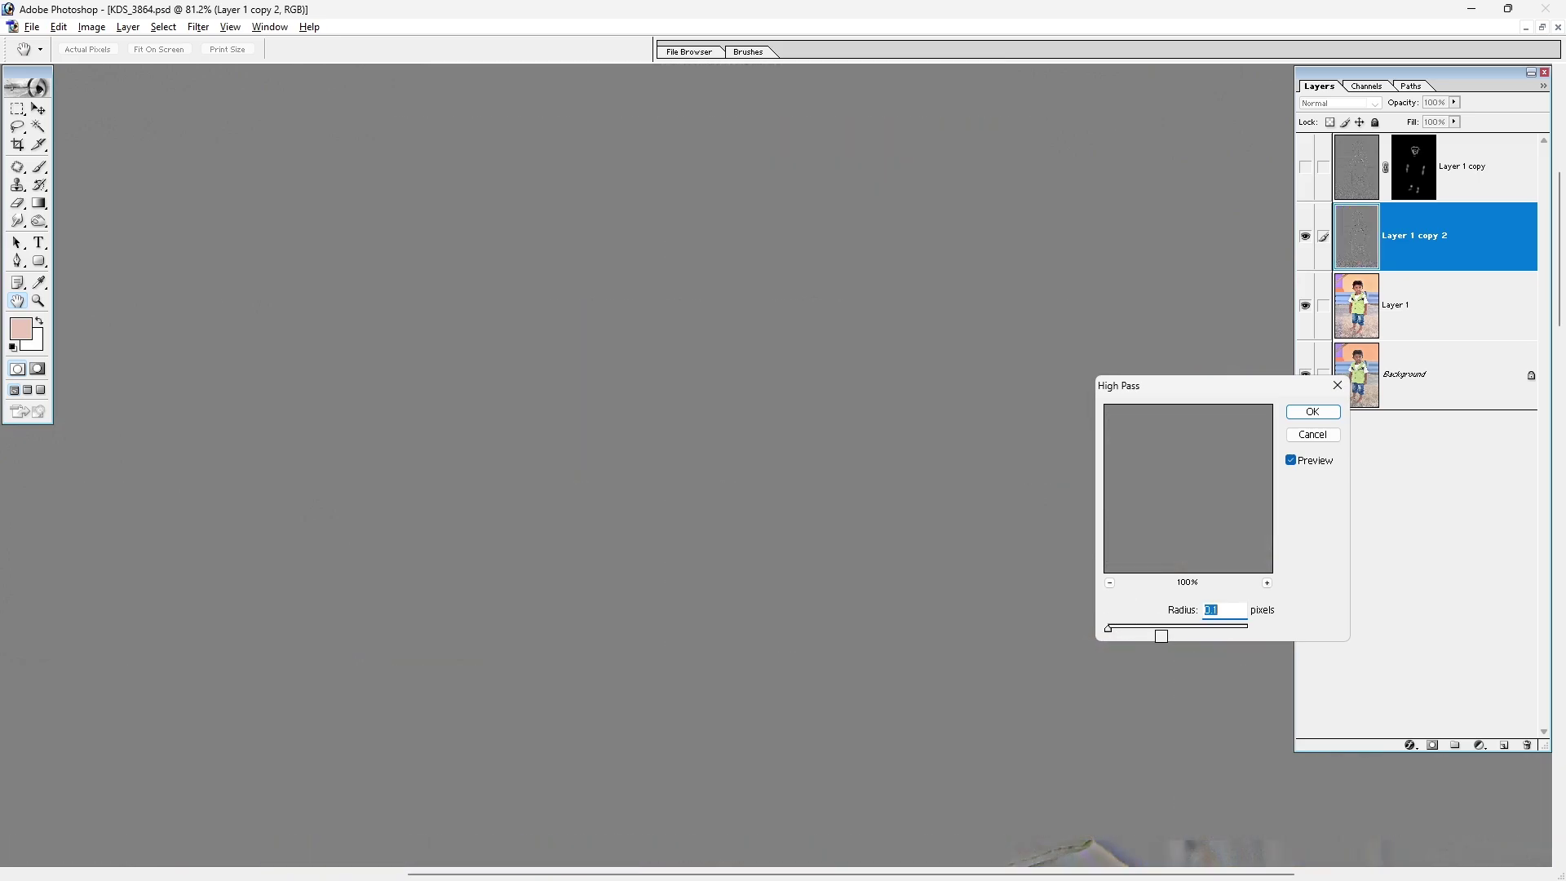
click(1142, 628)
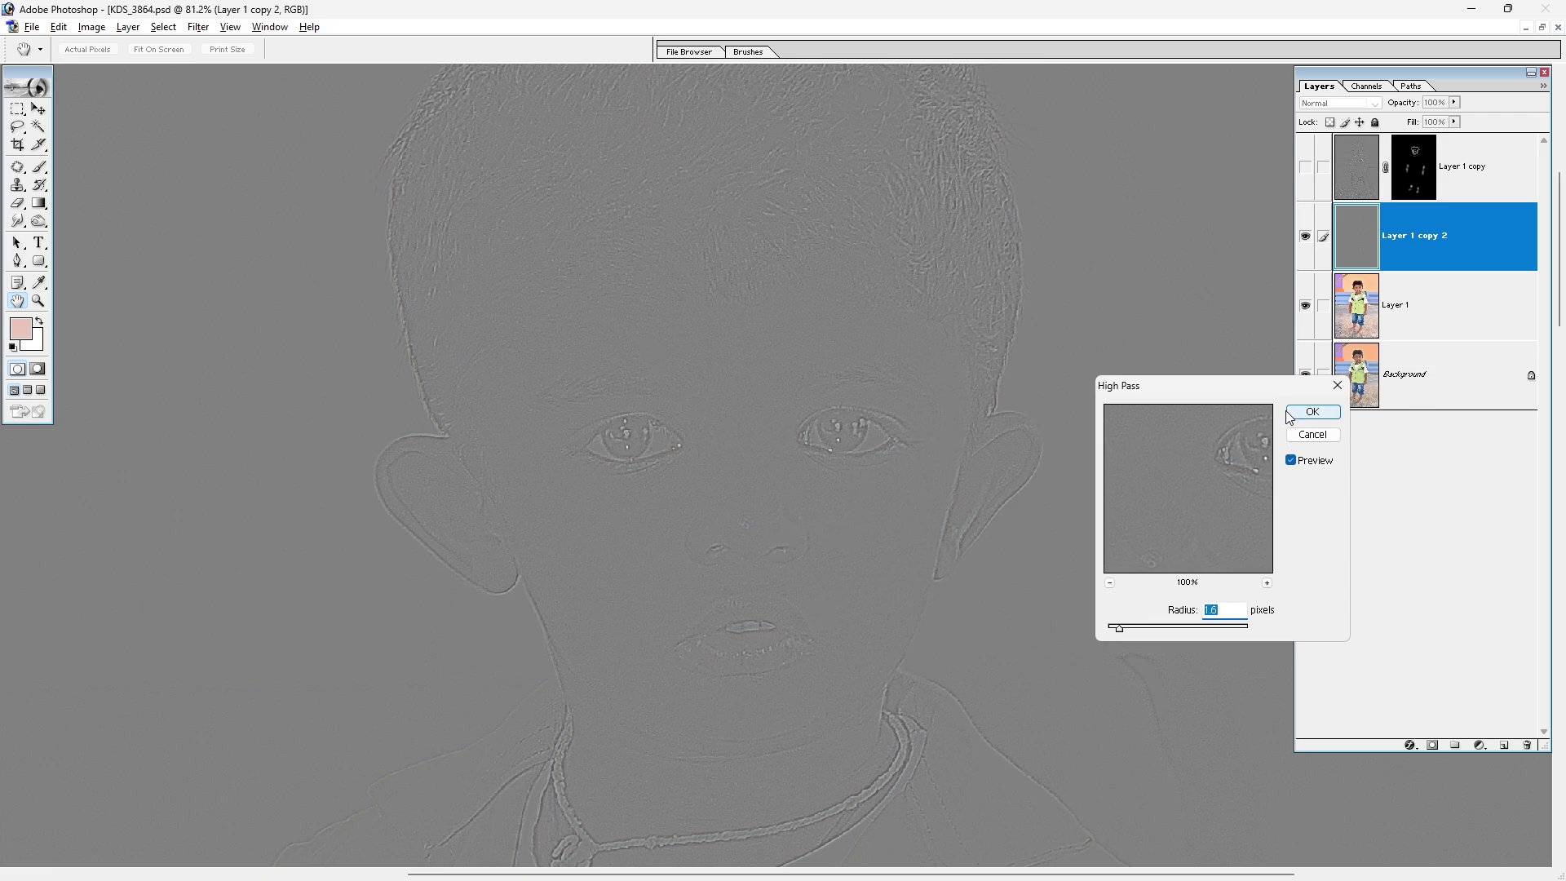
click(1312, 412)
key(b)
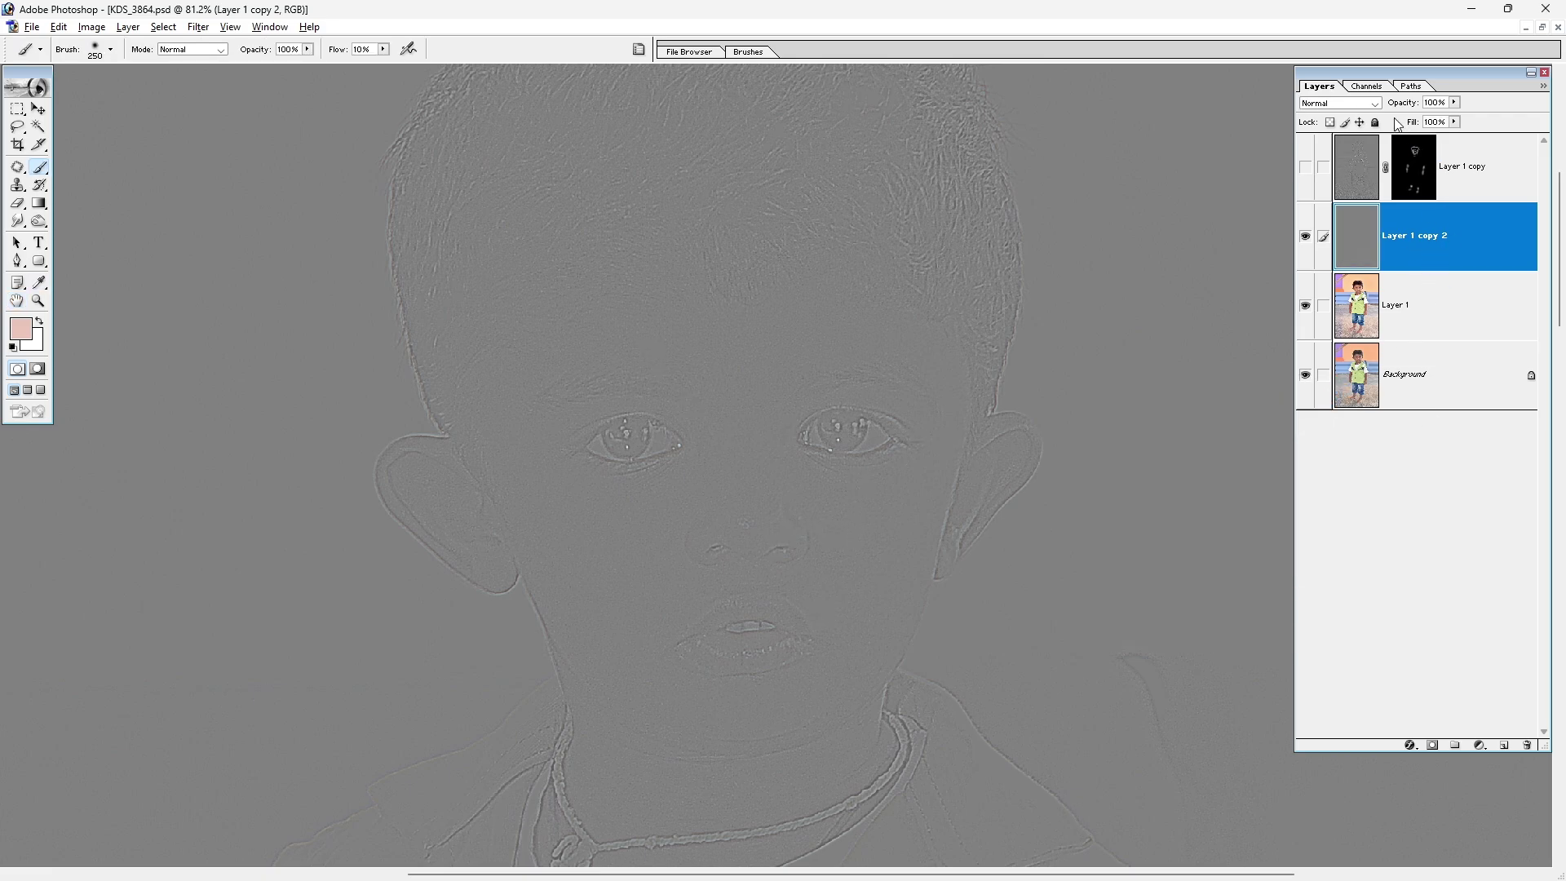
Set the high-pass copy to Soft Light and toggle the layers to compare.
click(1357, 103)
click(1327, 253)
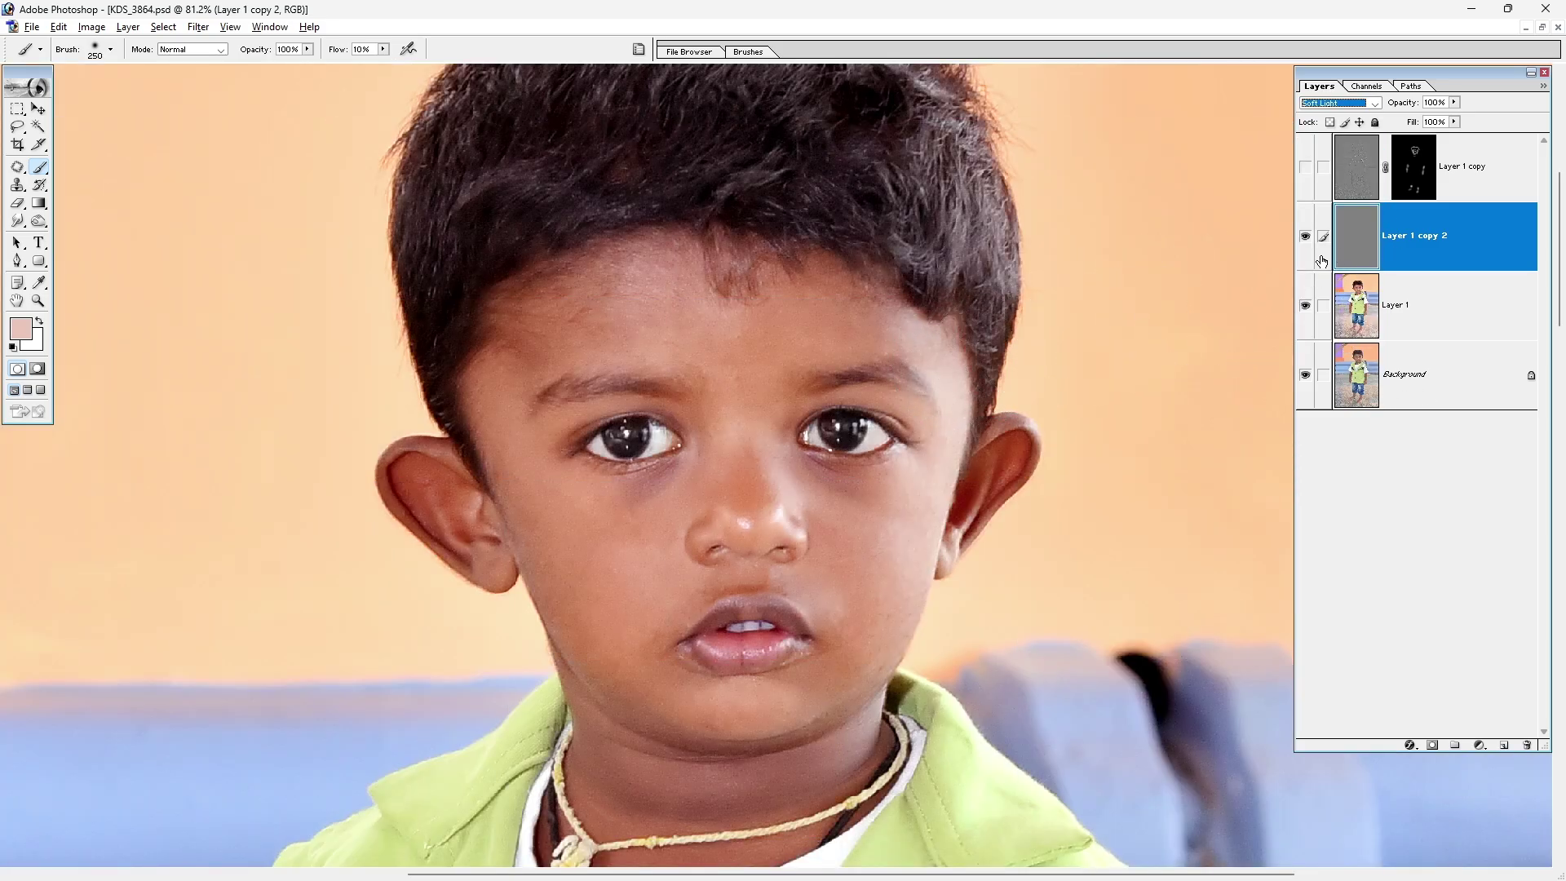
click(1305, 238)
click(1305, 238)
click(1305, 173)
Merge the linked retouching layers and compare the result before and after.
key(ctrl+0)
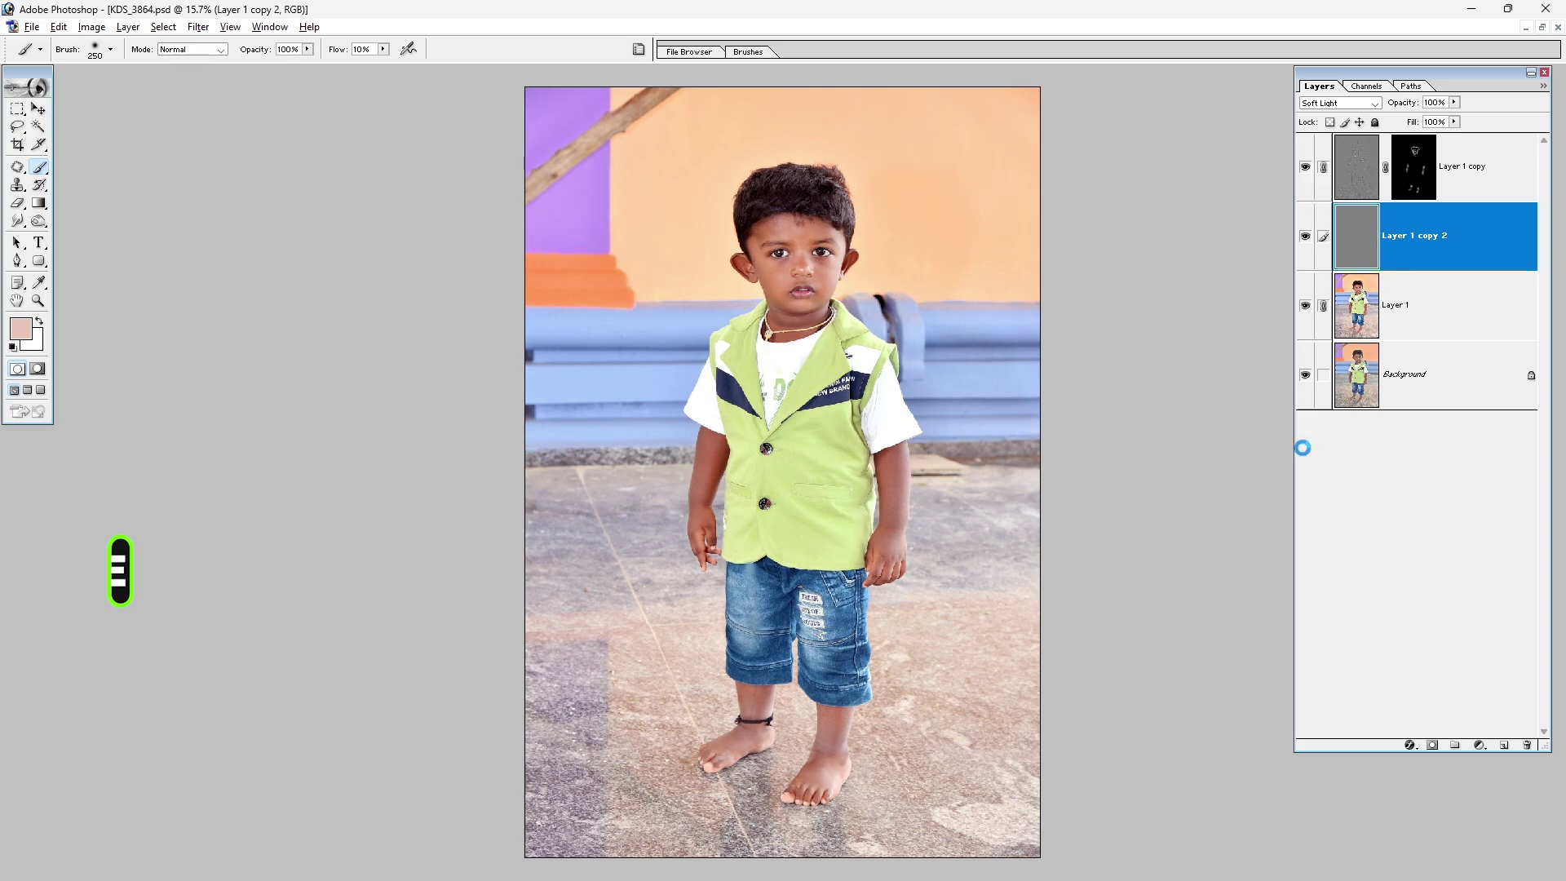
key(ctrl+e)
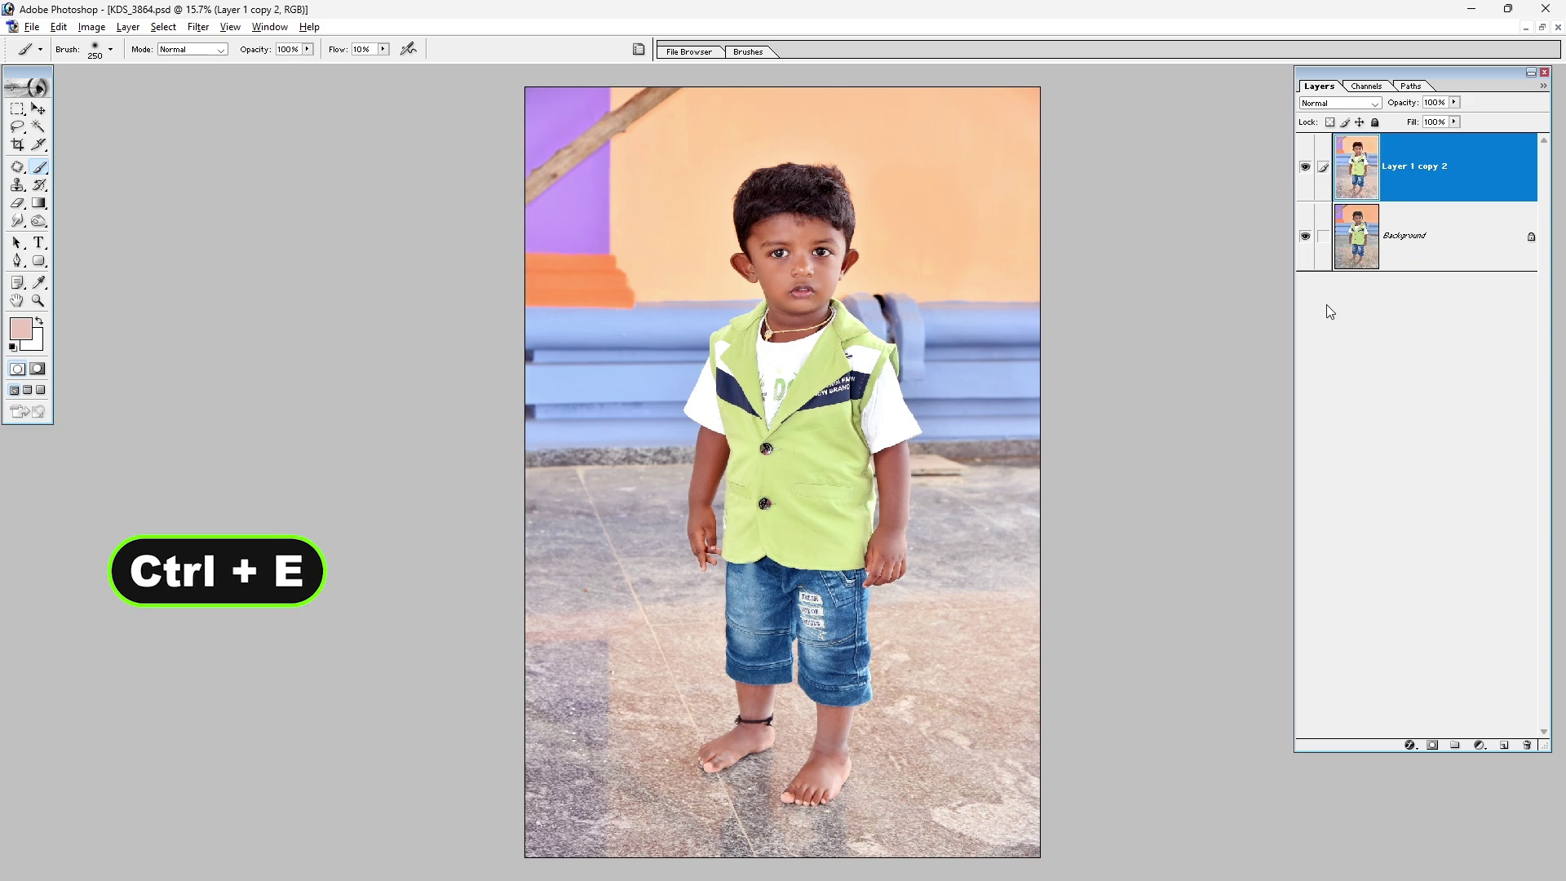
click(1304, 171)
click(1306, 181)
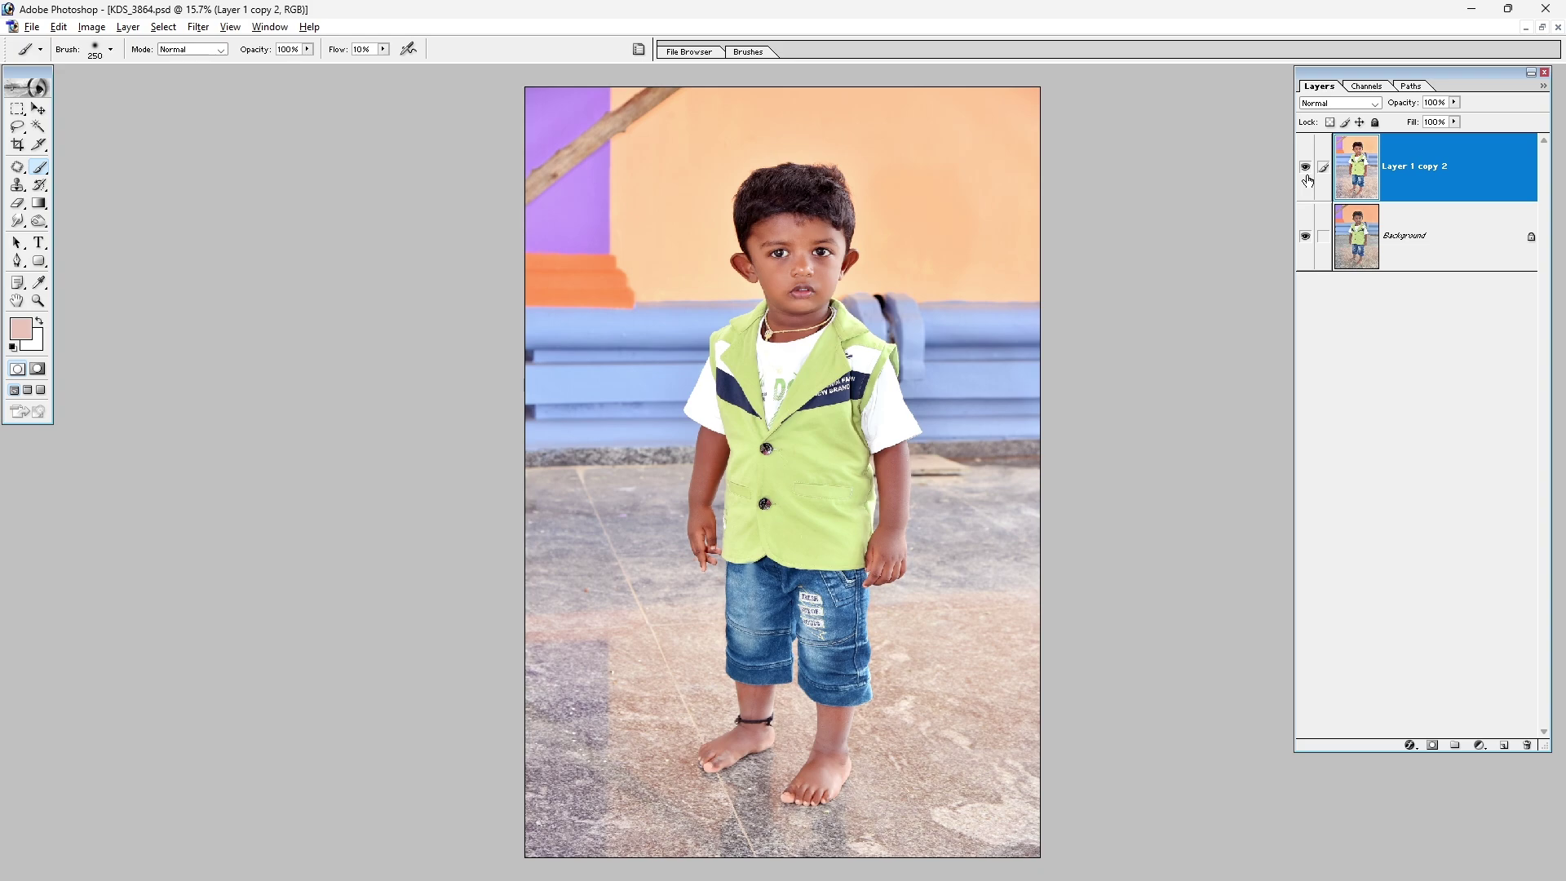
click(1305, 186)
Mask the merged layer to Path 1 feathered 1.5 px and hide the Background.
click(1410, 87)
ctrl+click(1308, 109)
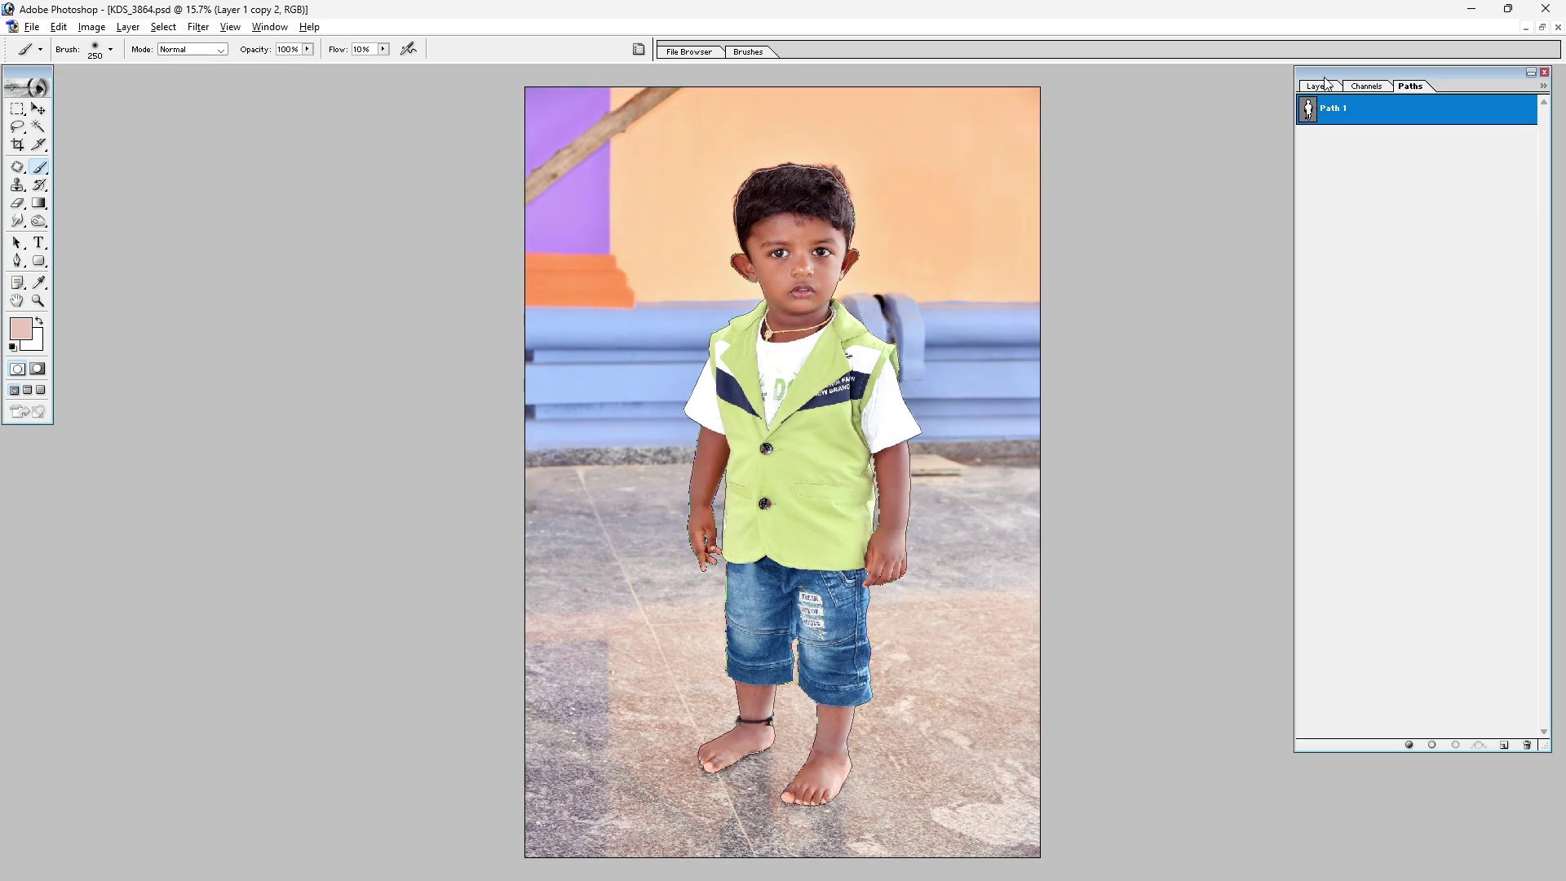
click(1319, 87)
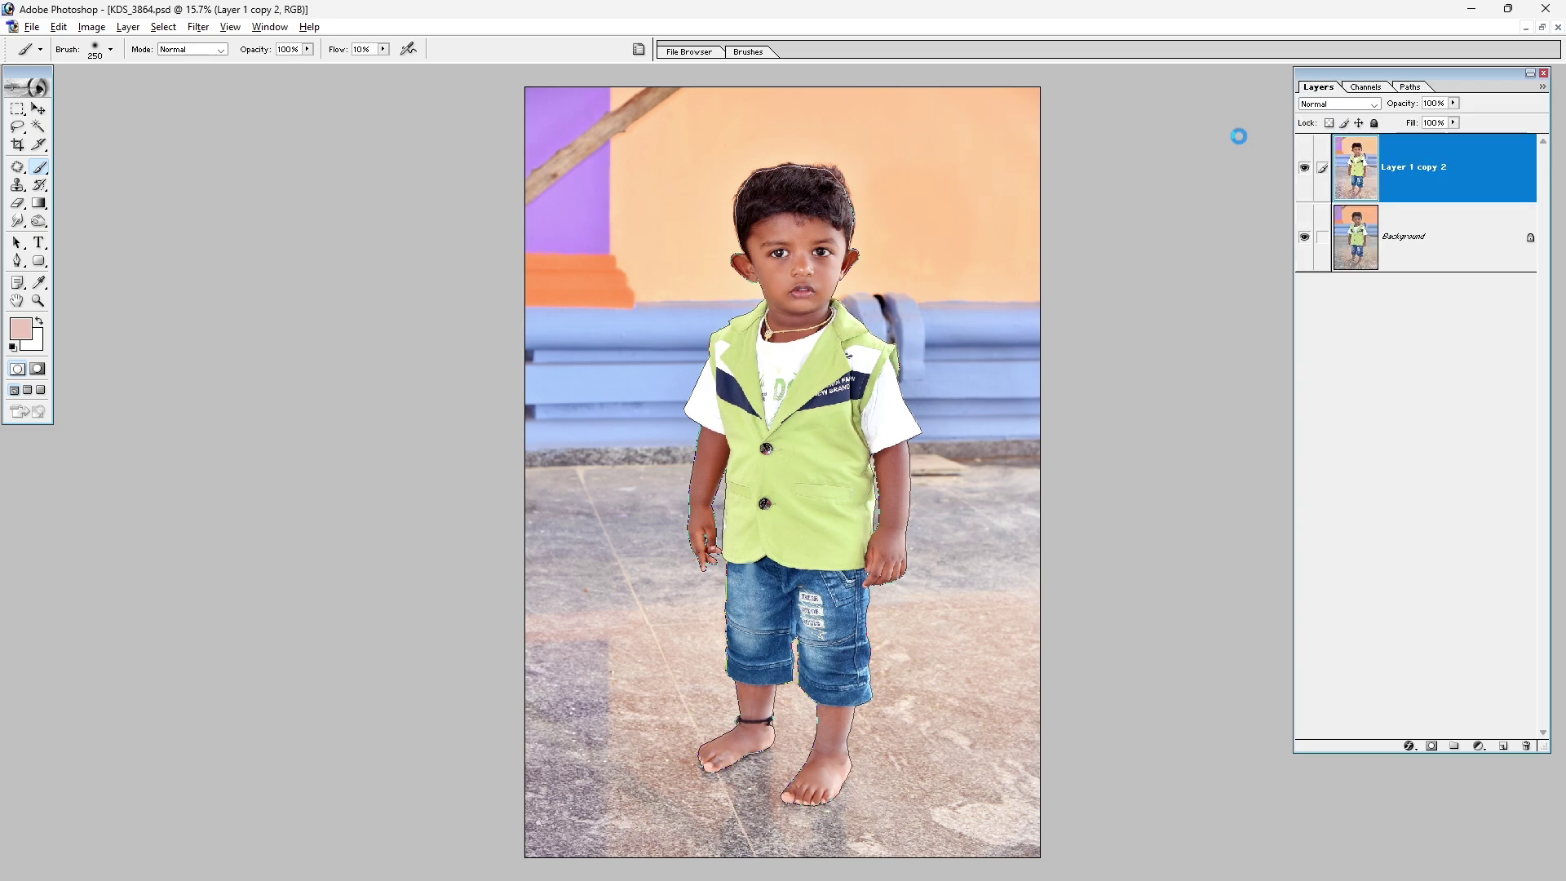
key(ctrl+alt+d)
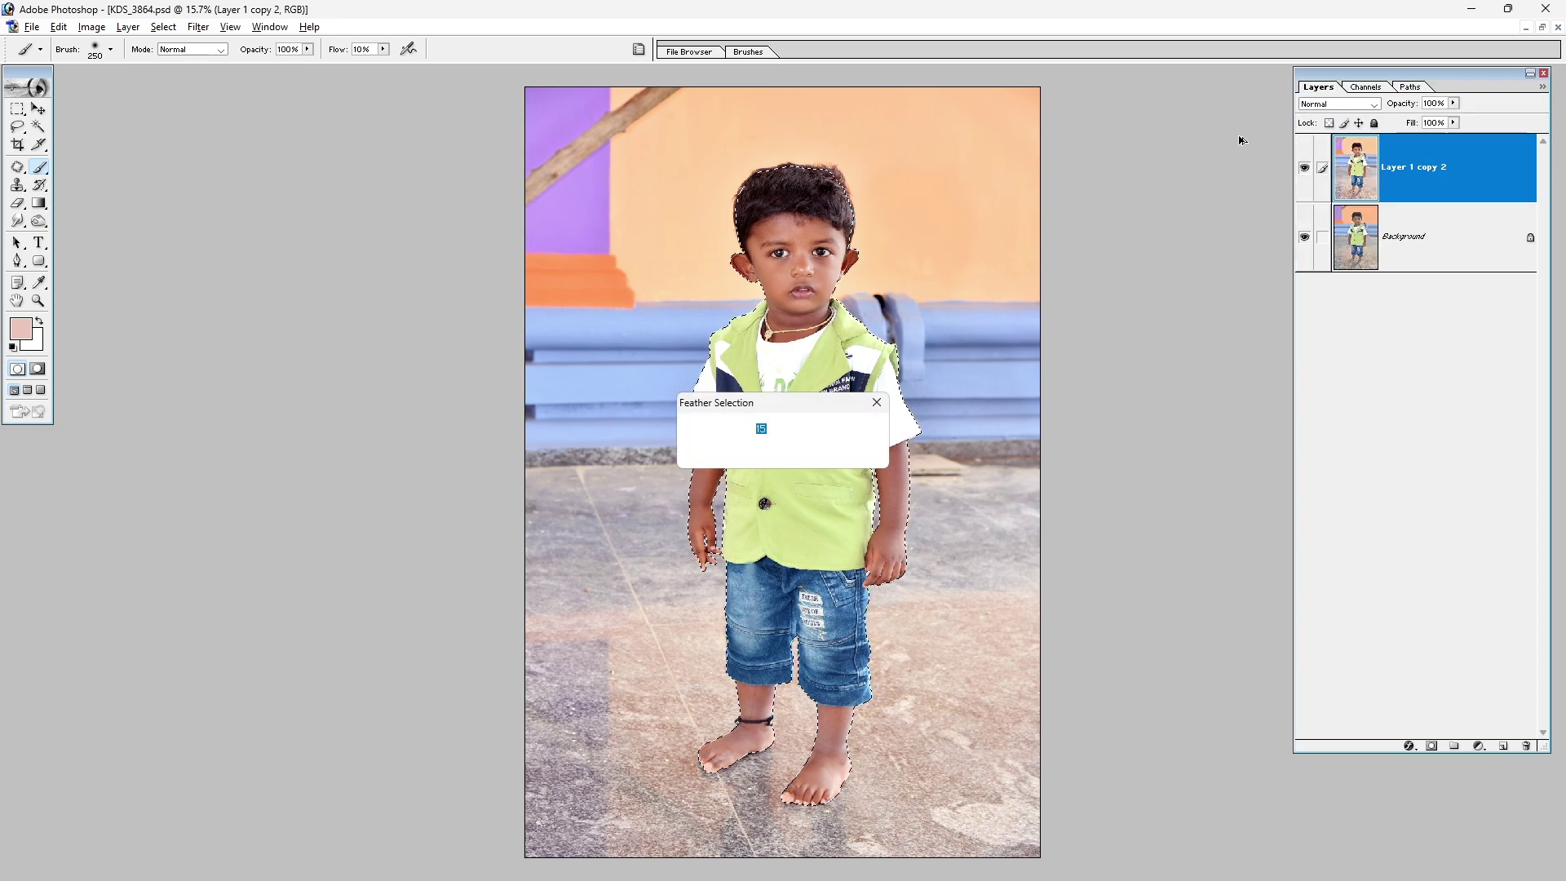
text(2)
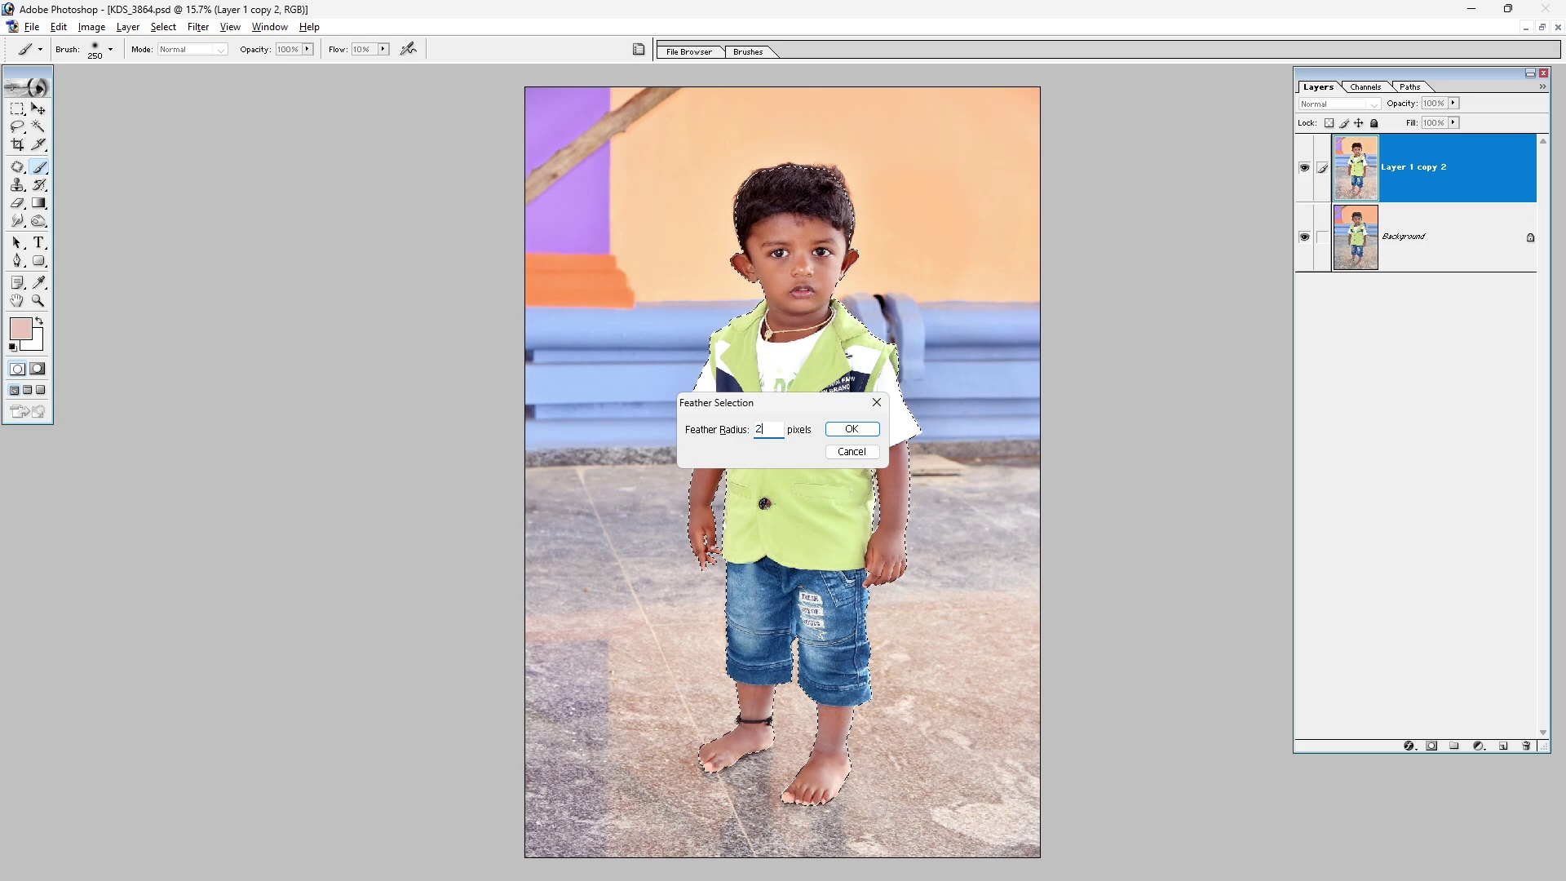
text(1.5)
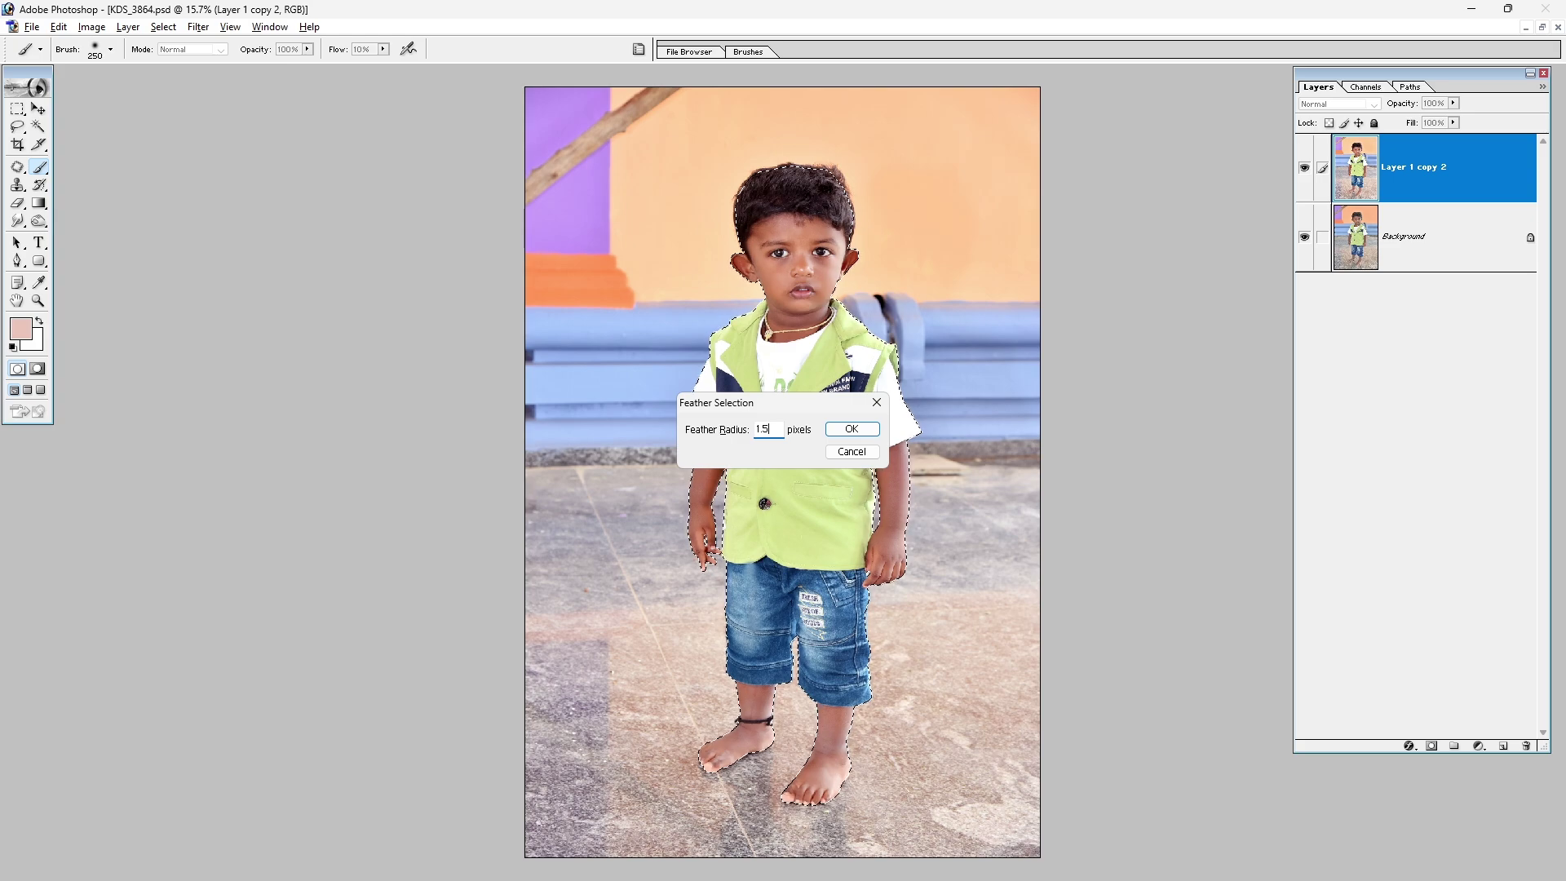
key(Return)
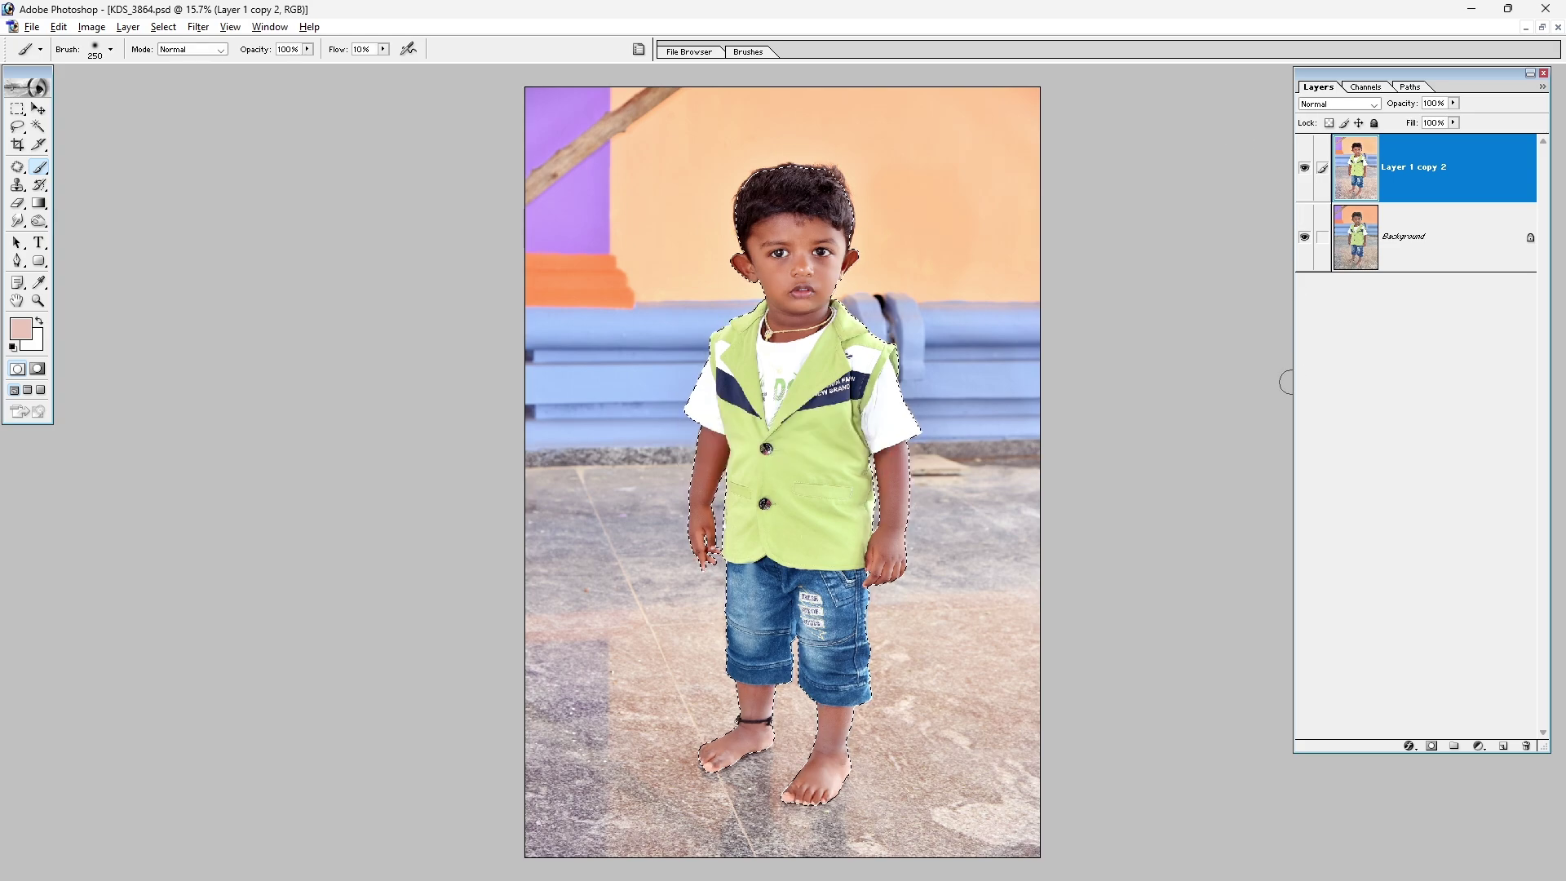
click(1431, 746)
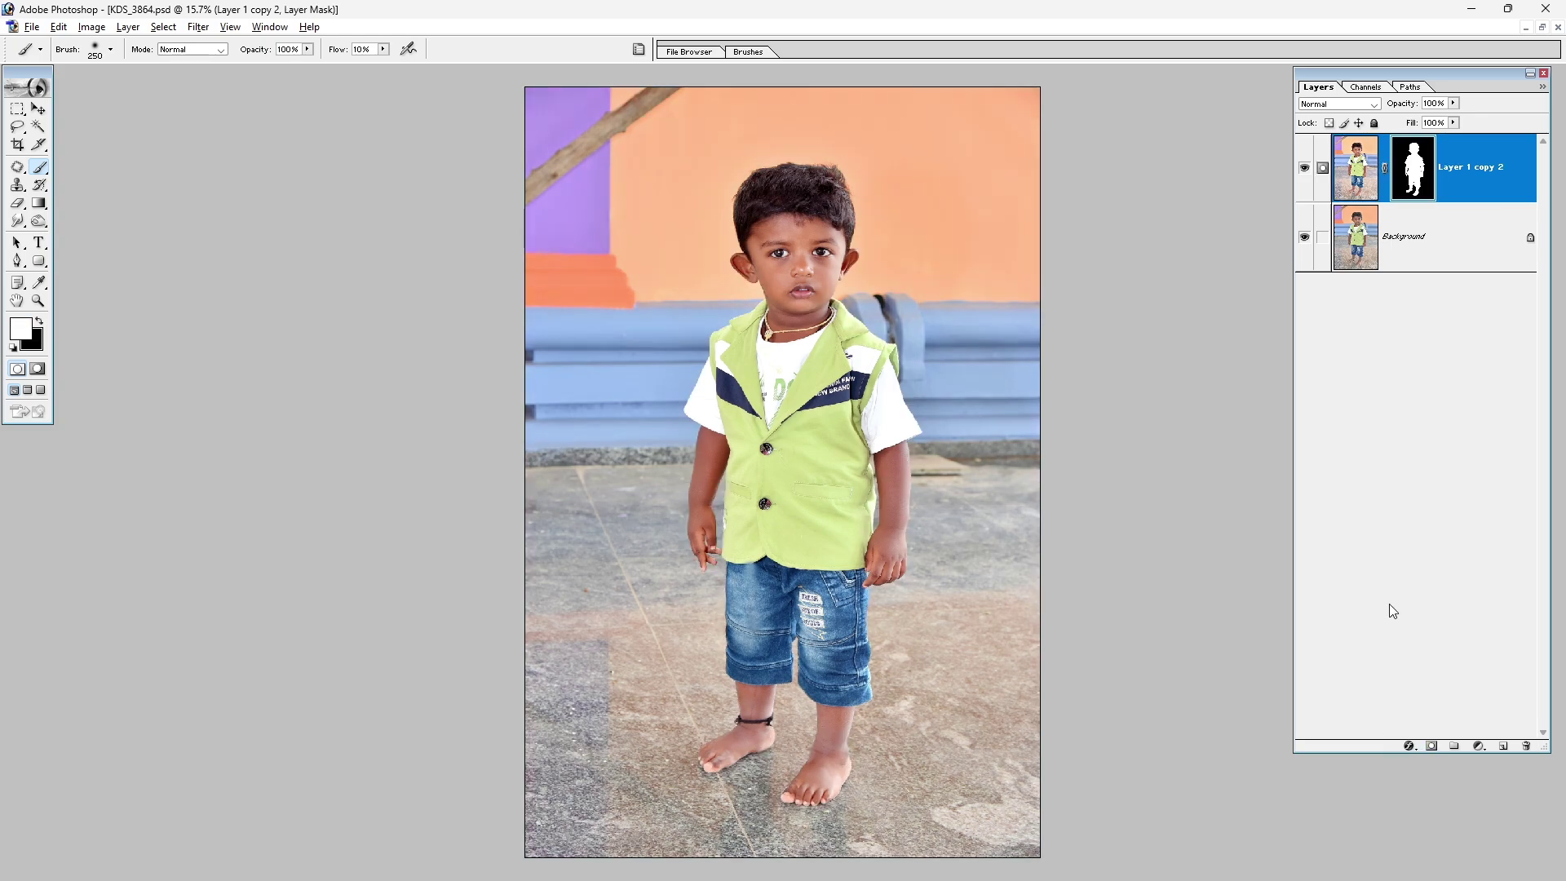
click(1305, 238)
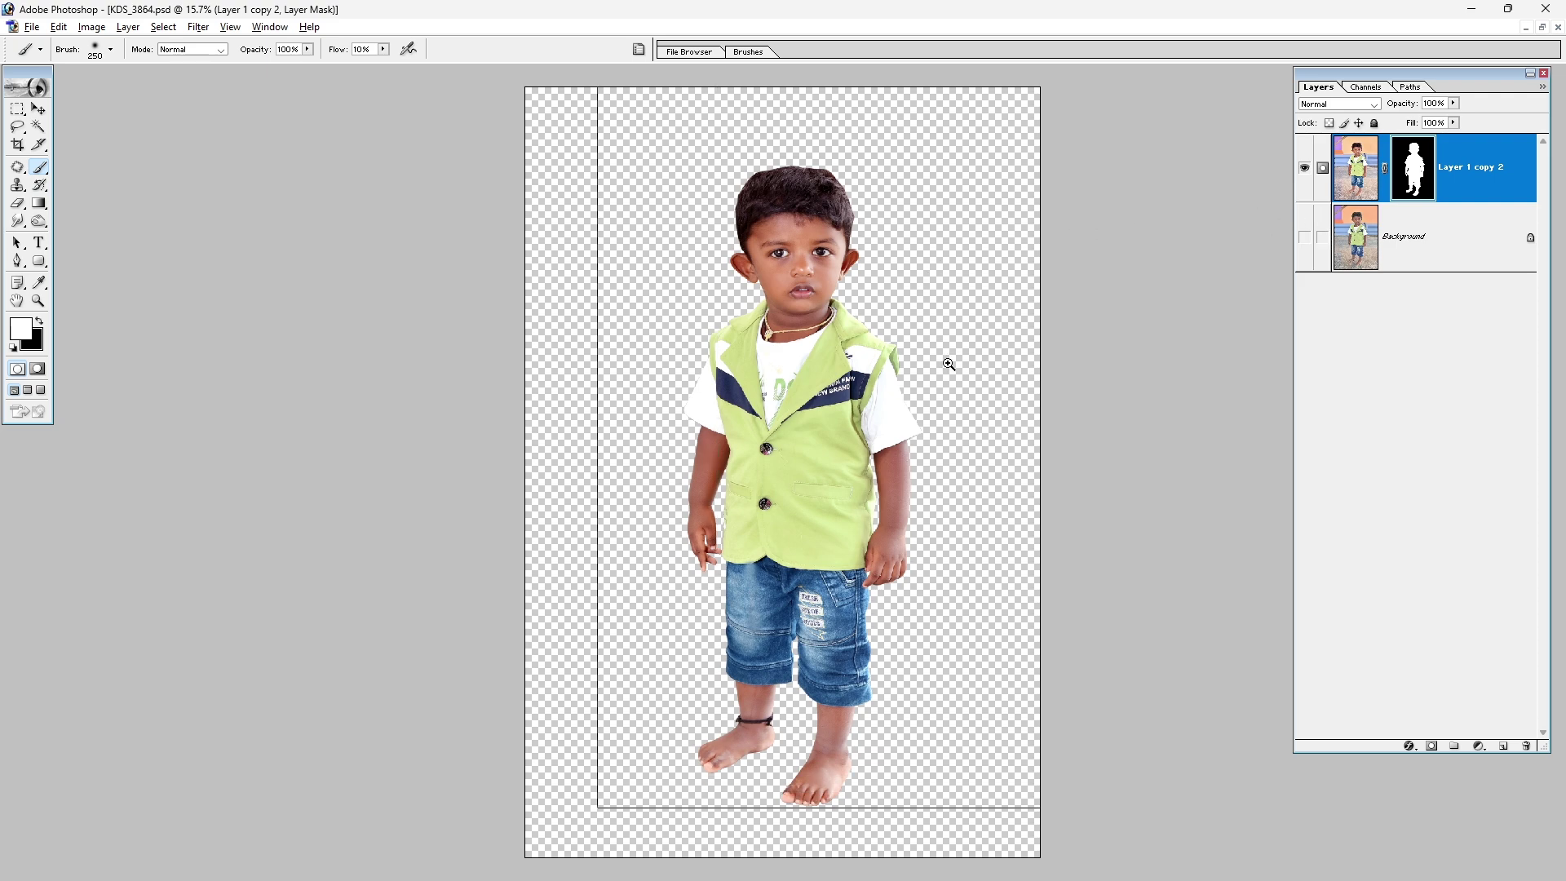
Add a saturated blue Solid Color fill layer.
drag(944, 363, 644, 583)
drag(875, 329, 853, 349)
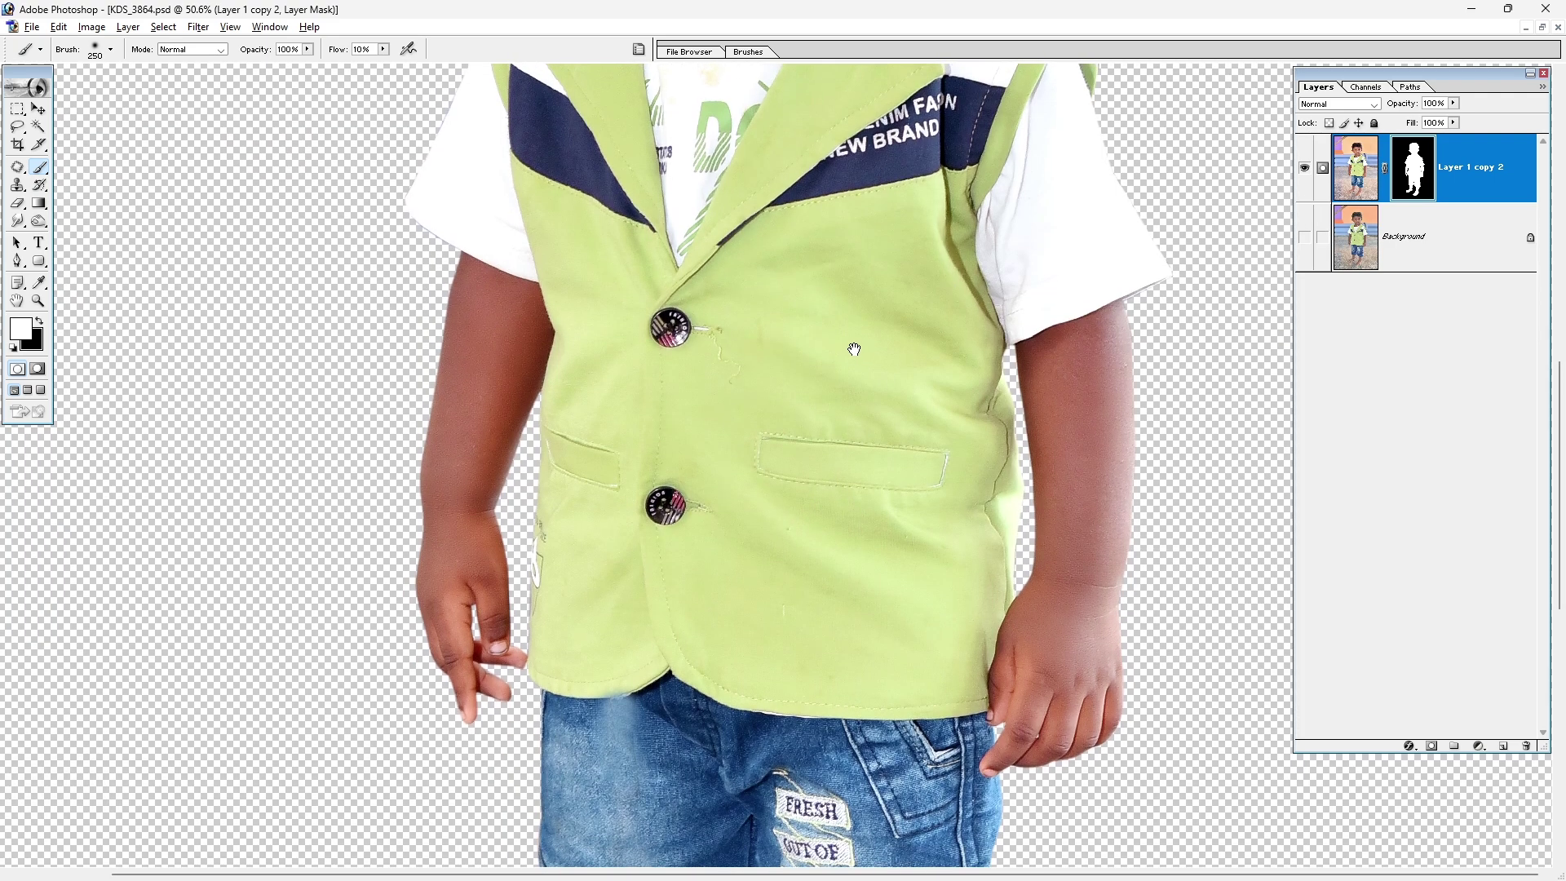
drag(863, 583, 879, 480)
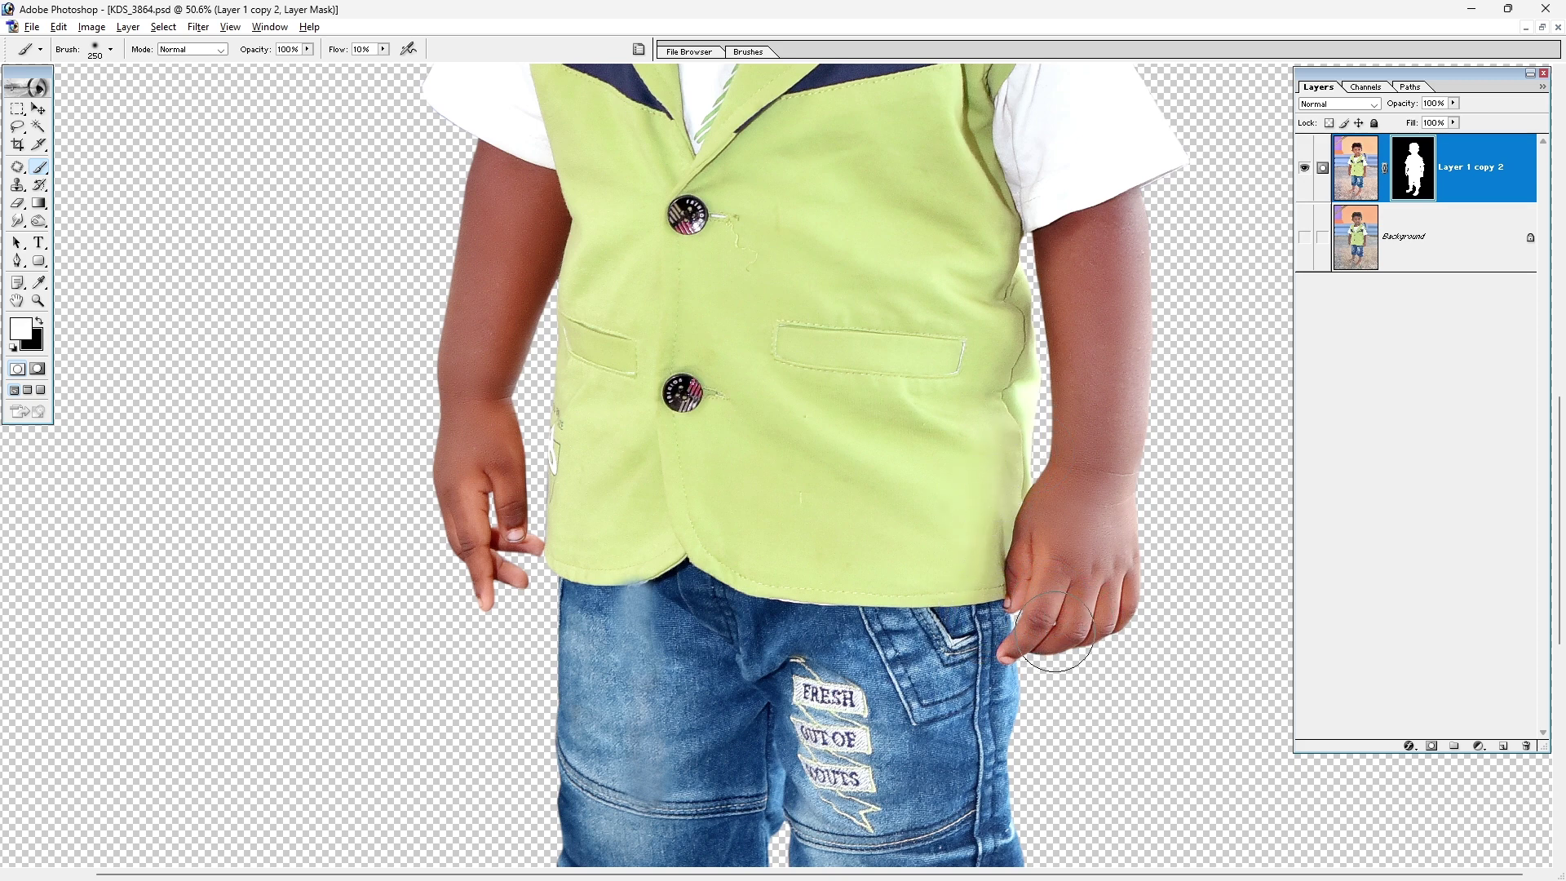
key(v)
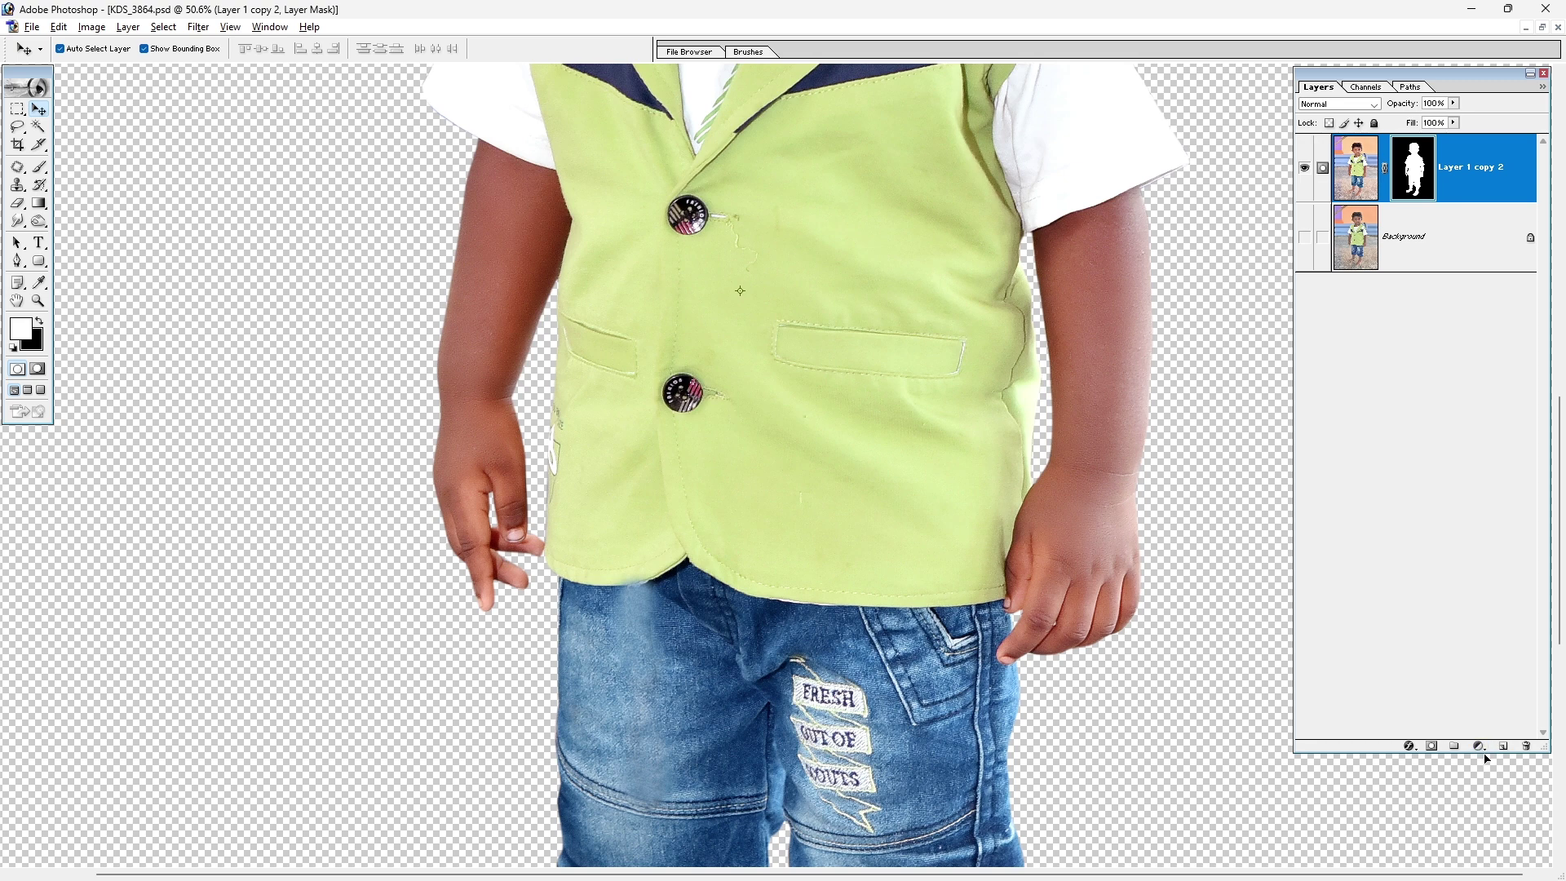
click(1481, 748)
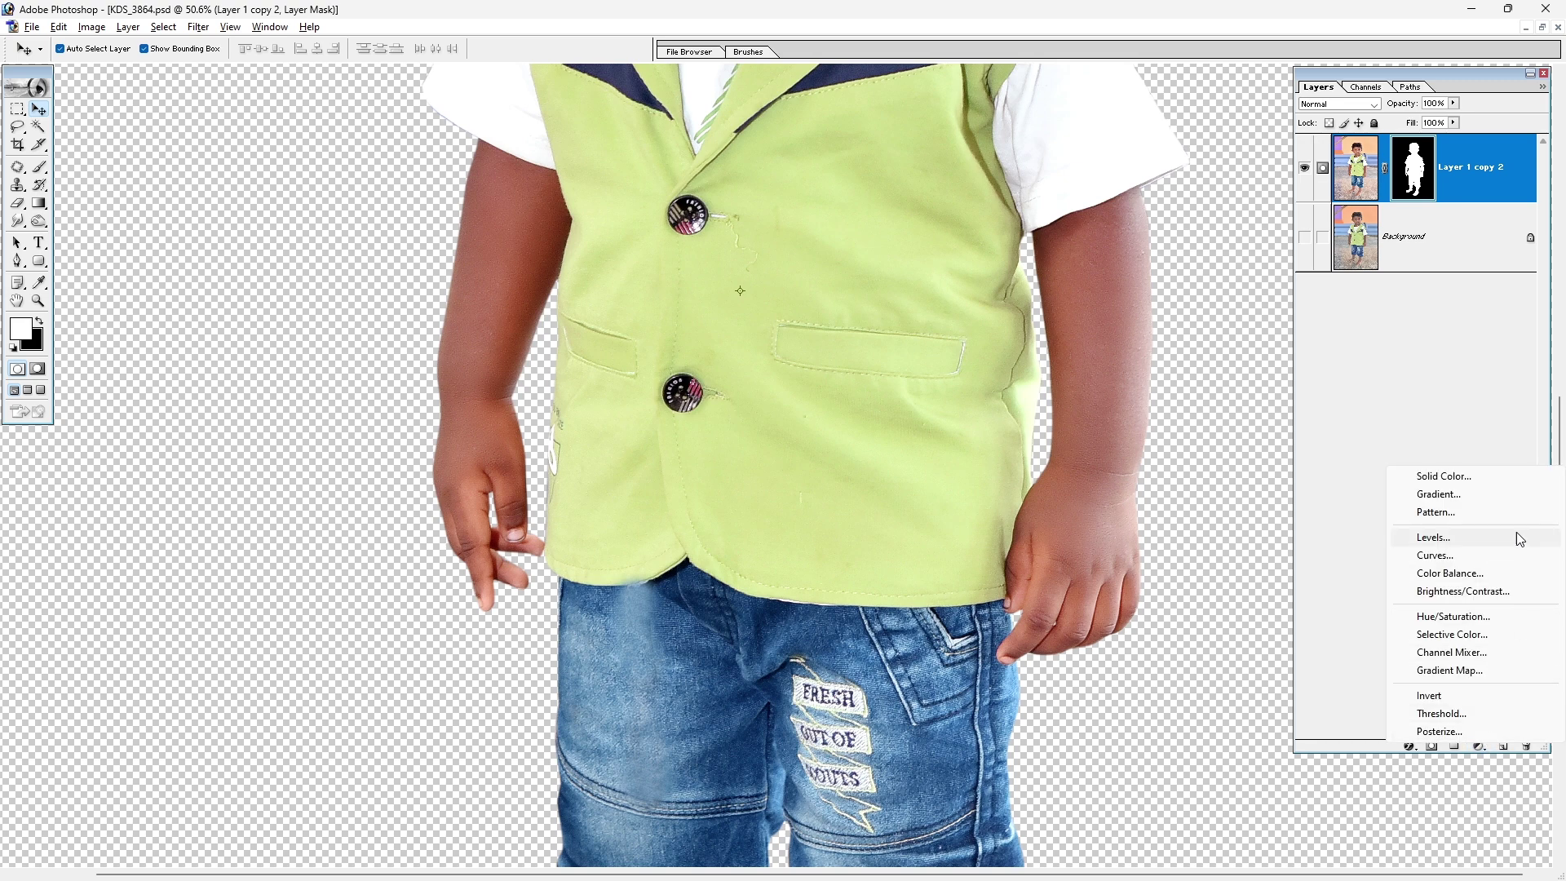
click(1474, 479)
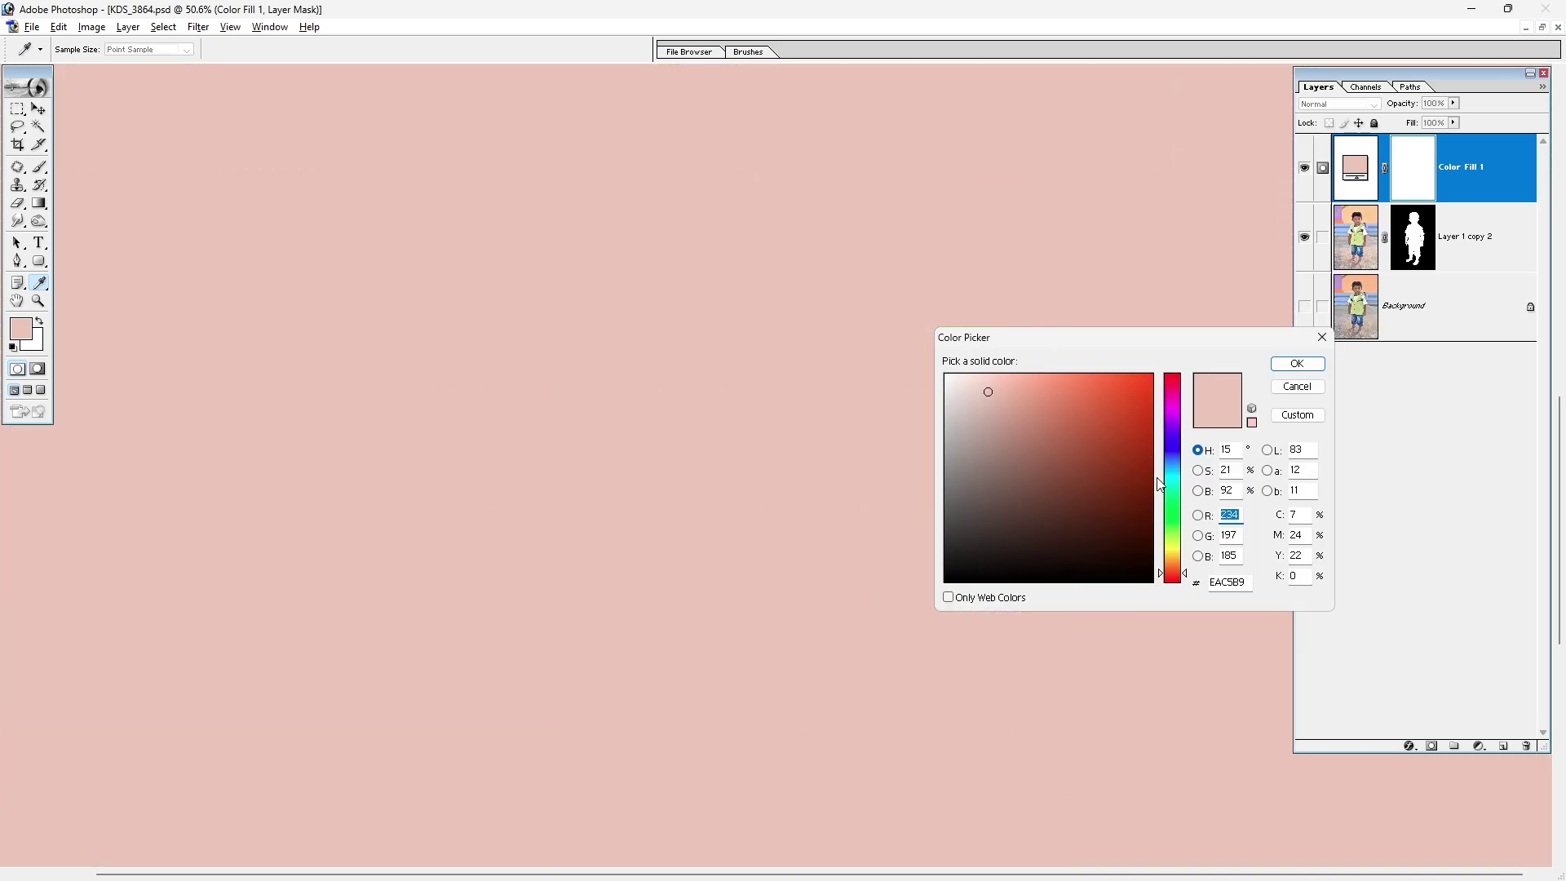
click(1177, 481)
drag(1176, 479, 1175, 465)
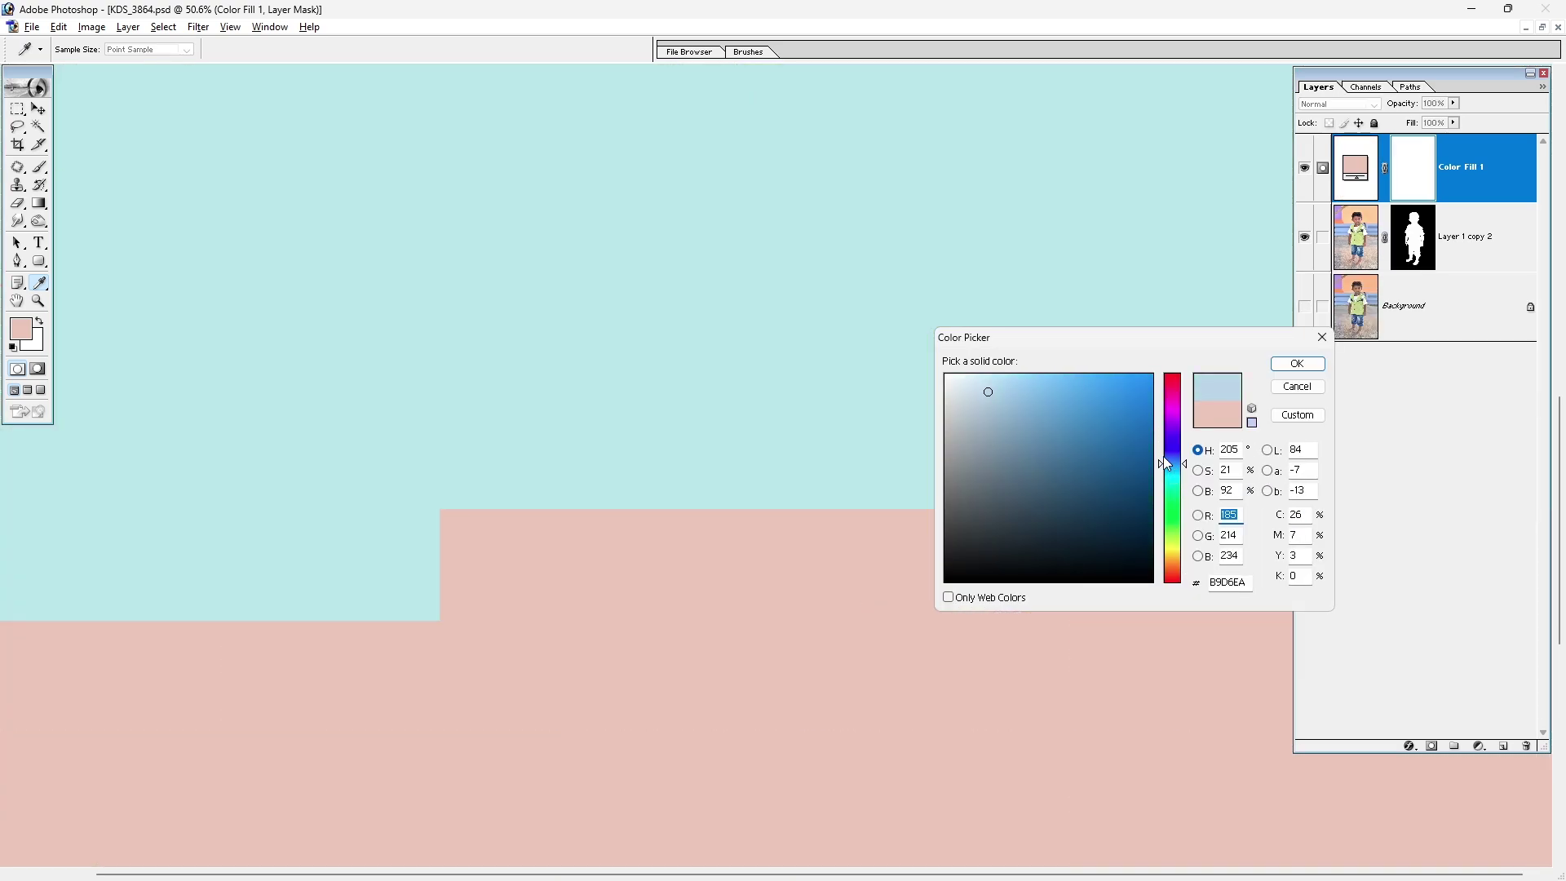
click(1125, 396)
click(1297, 364)
Move Color Fill 1 beneath the boy layer and inspect the hand edges close up.
key(v)
key(d)
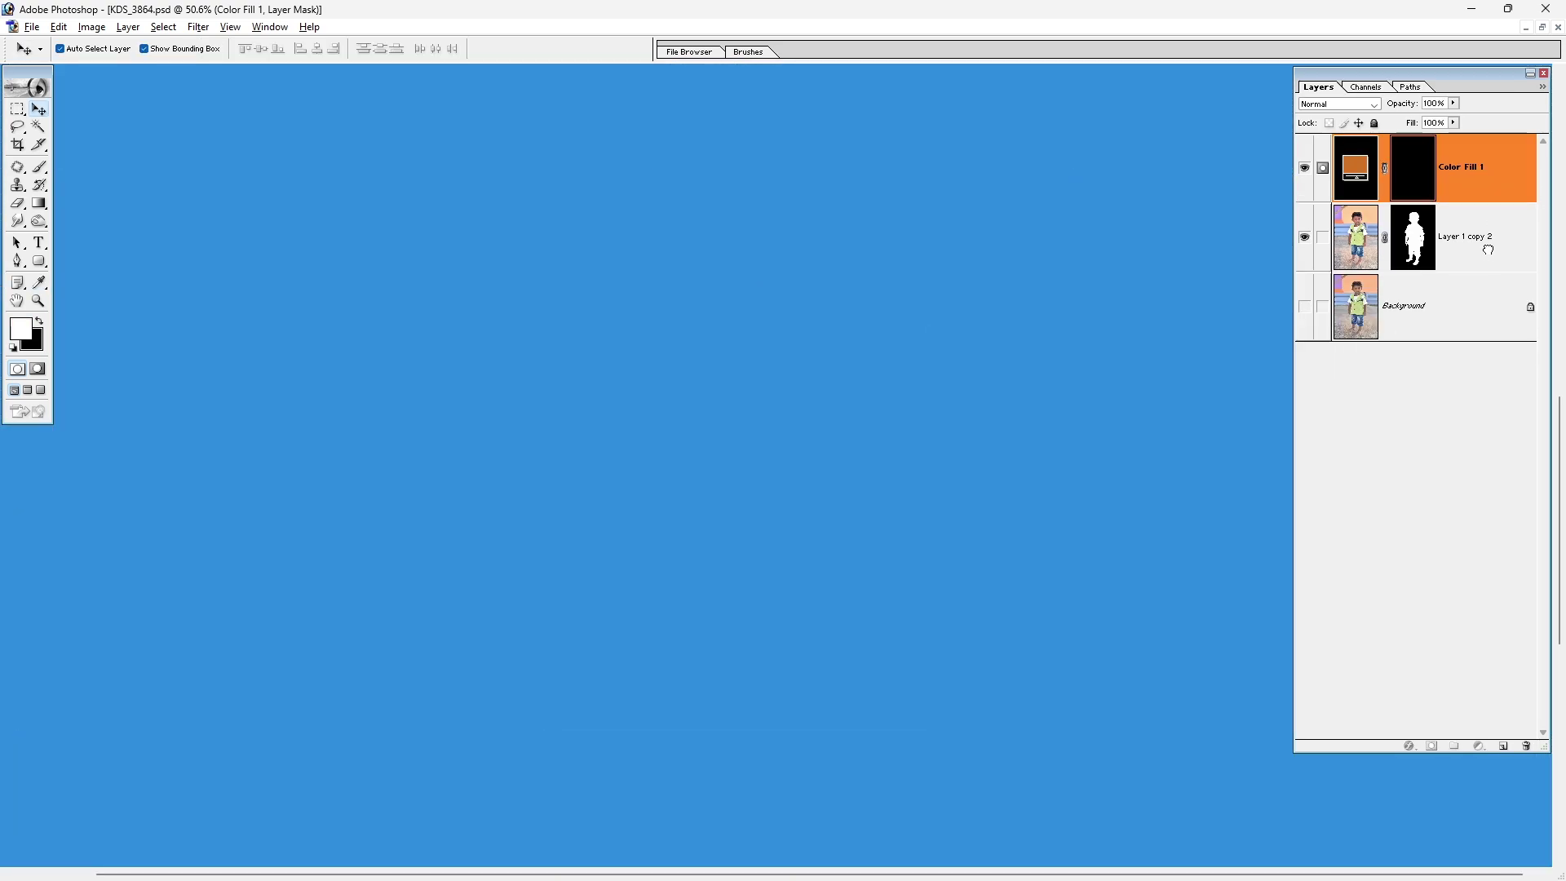
drag(1468, 167, 1501, 245)
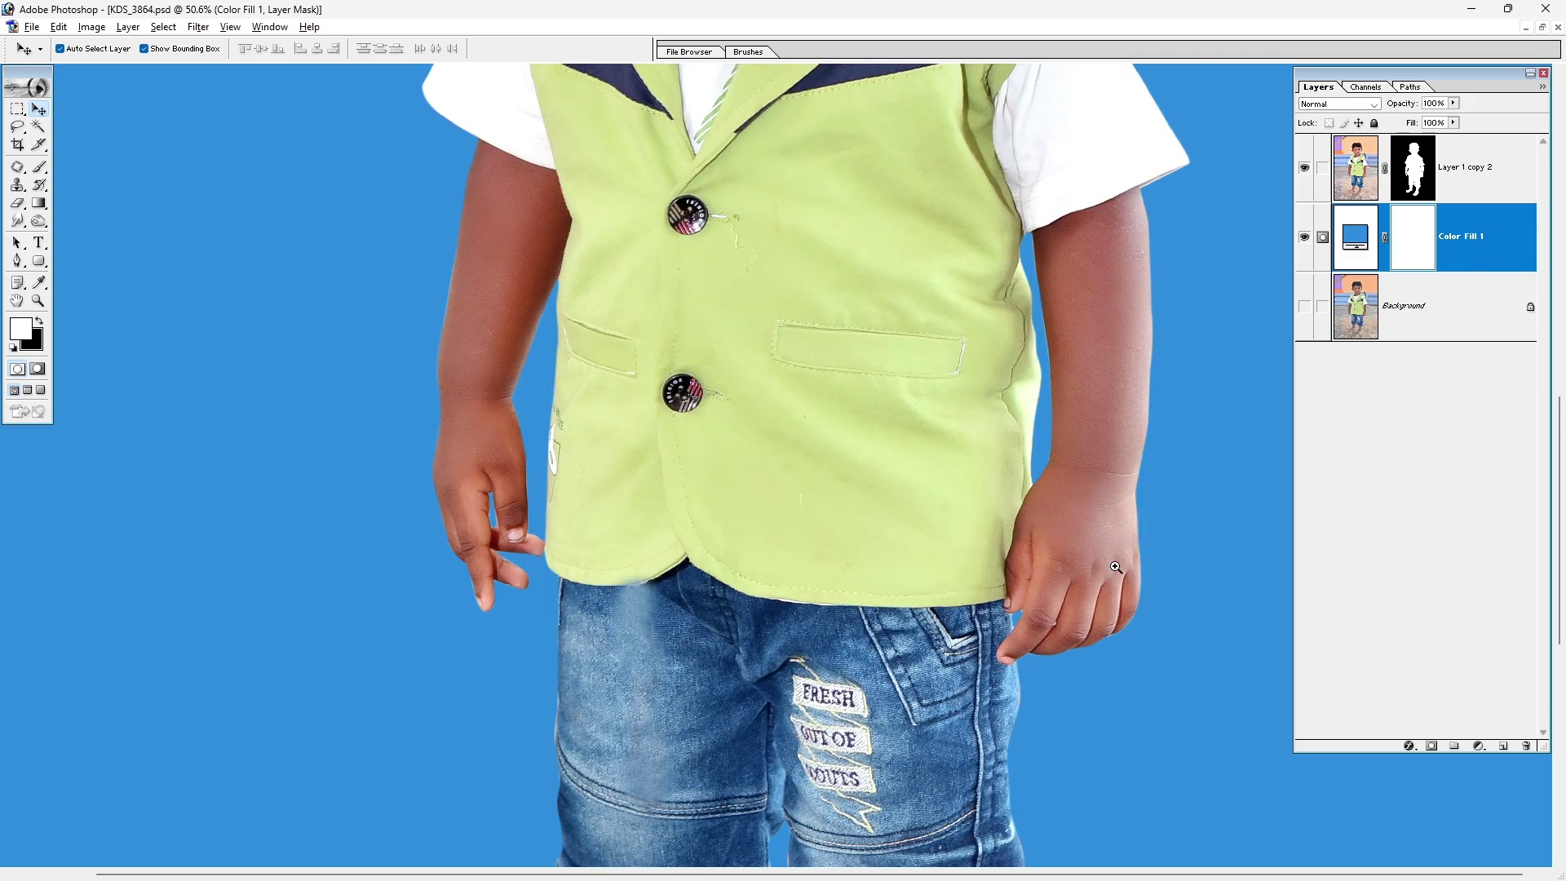
ctrl+click(1116, 567)
ctrl+click(947, 629)
drag(946, 629, 824, 789)
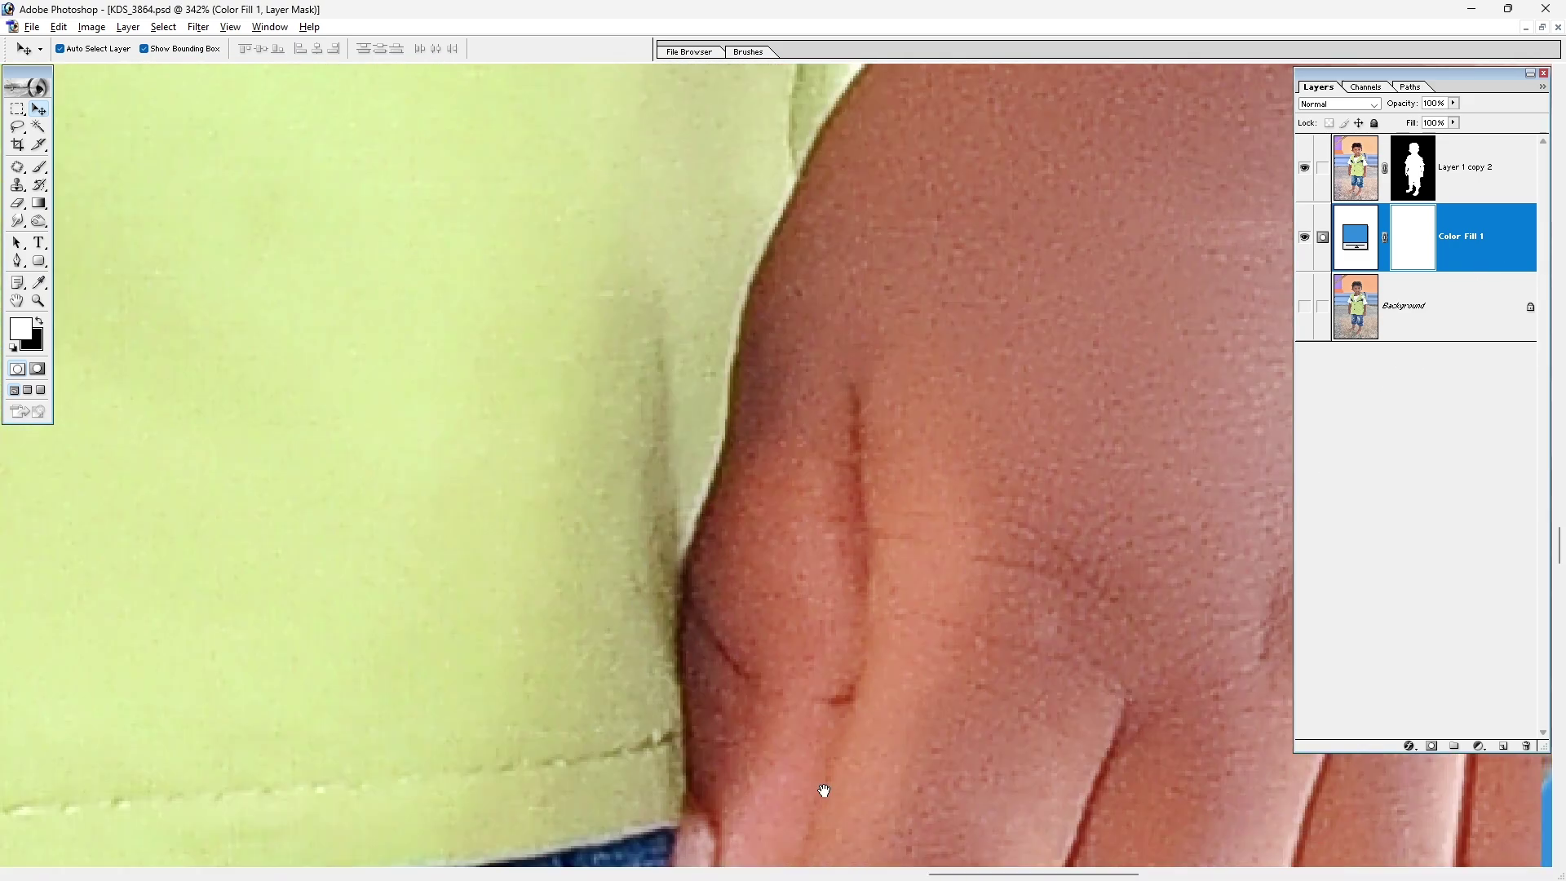
key(ctrl+alt+0)
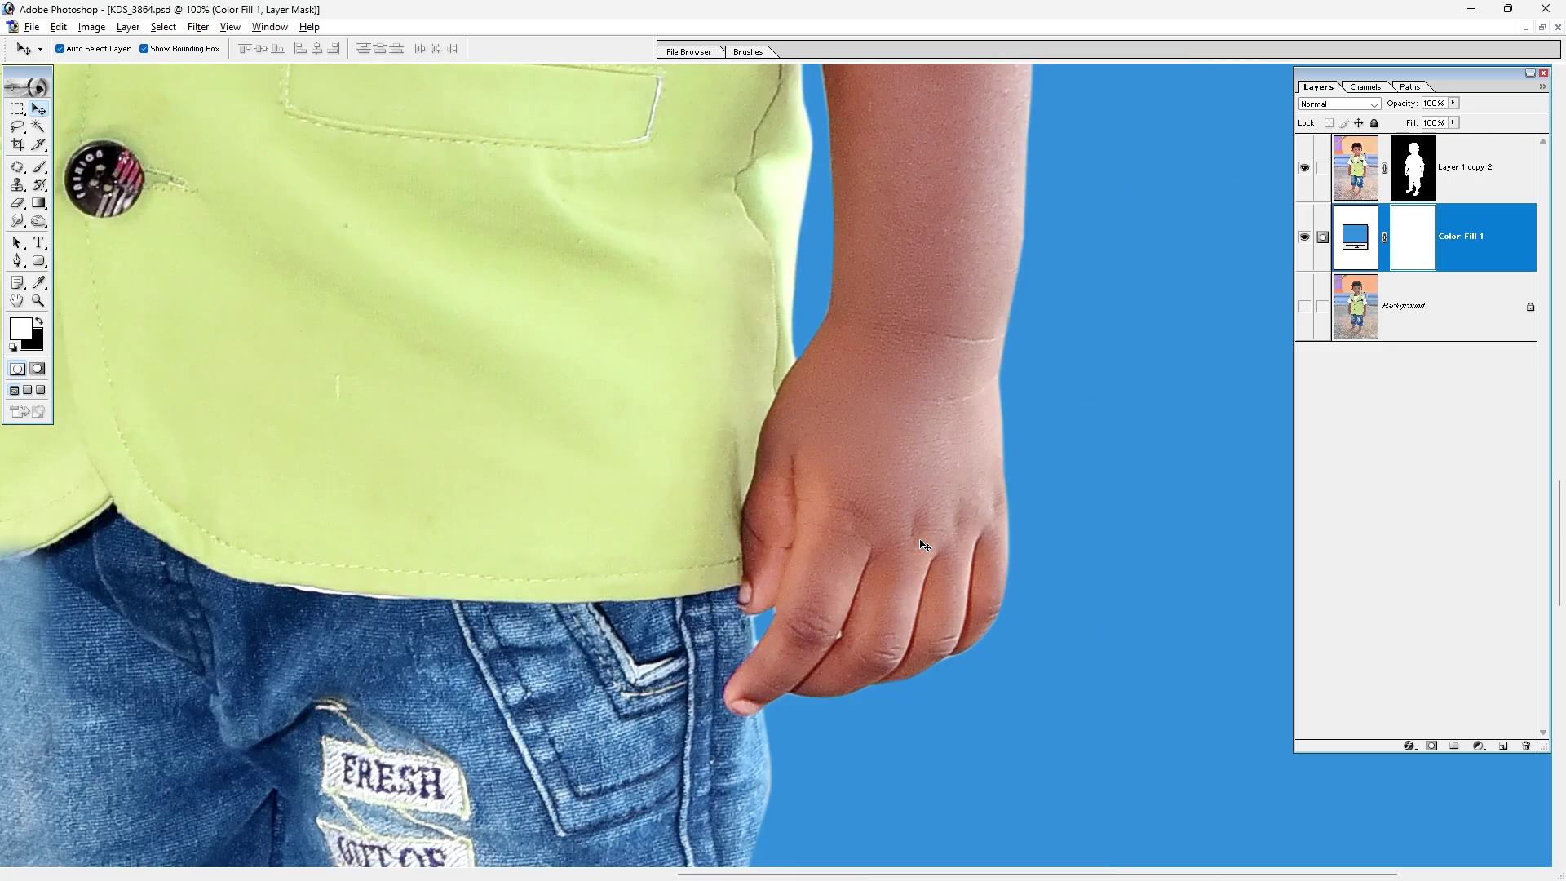
drag(633, 662, 889, 677)
mouse_move(522, 473)
mouse_down()
mouse_move(892, 549)
mouse_move(573, 497)
mouse_up()
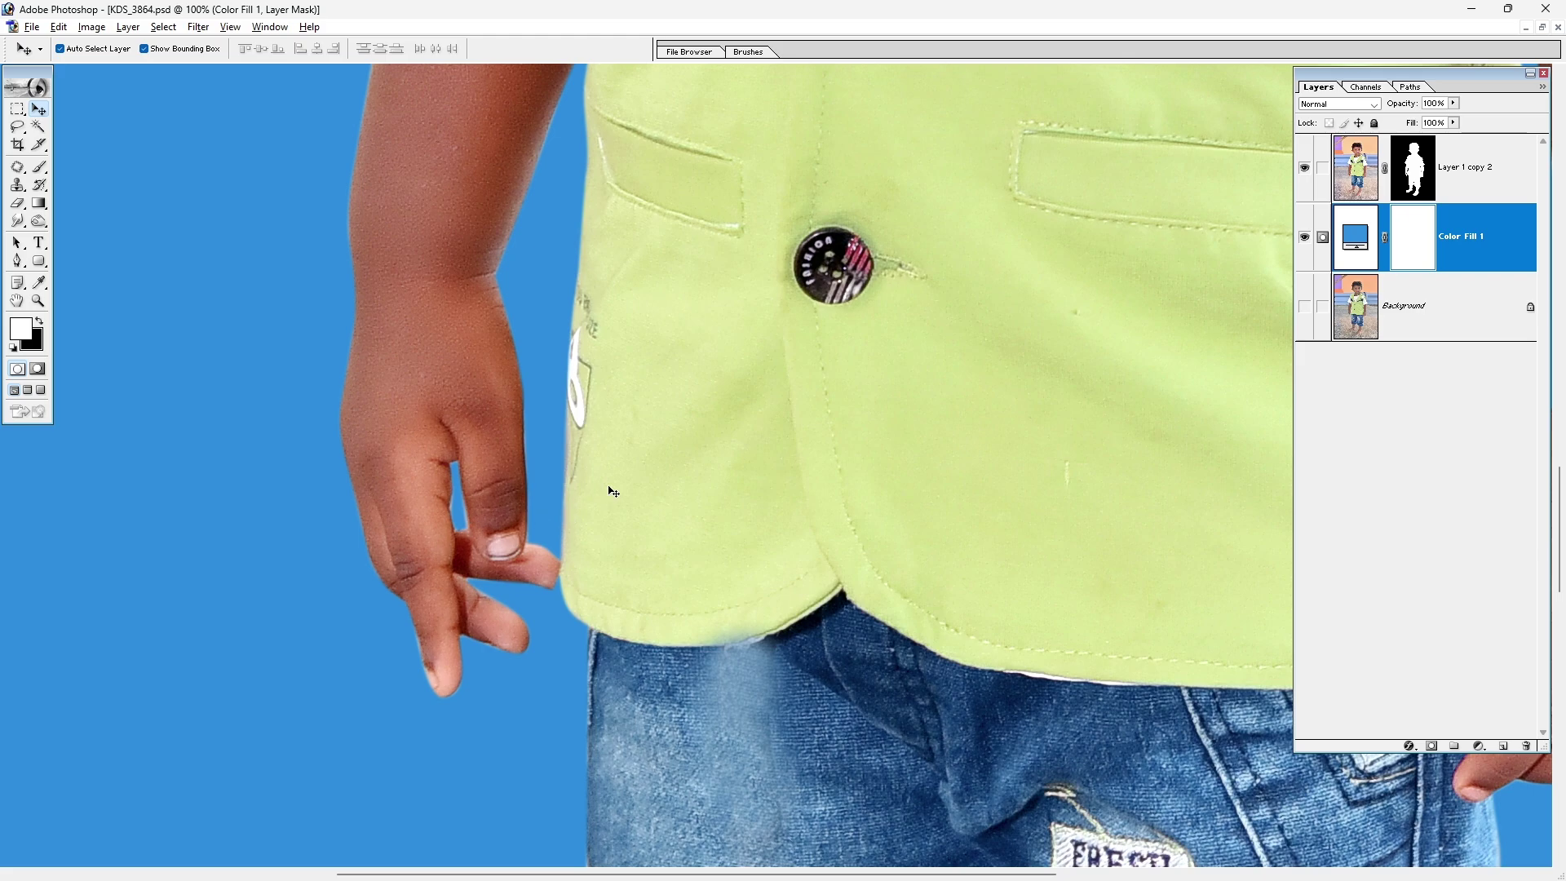
key(ctrl+0)
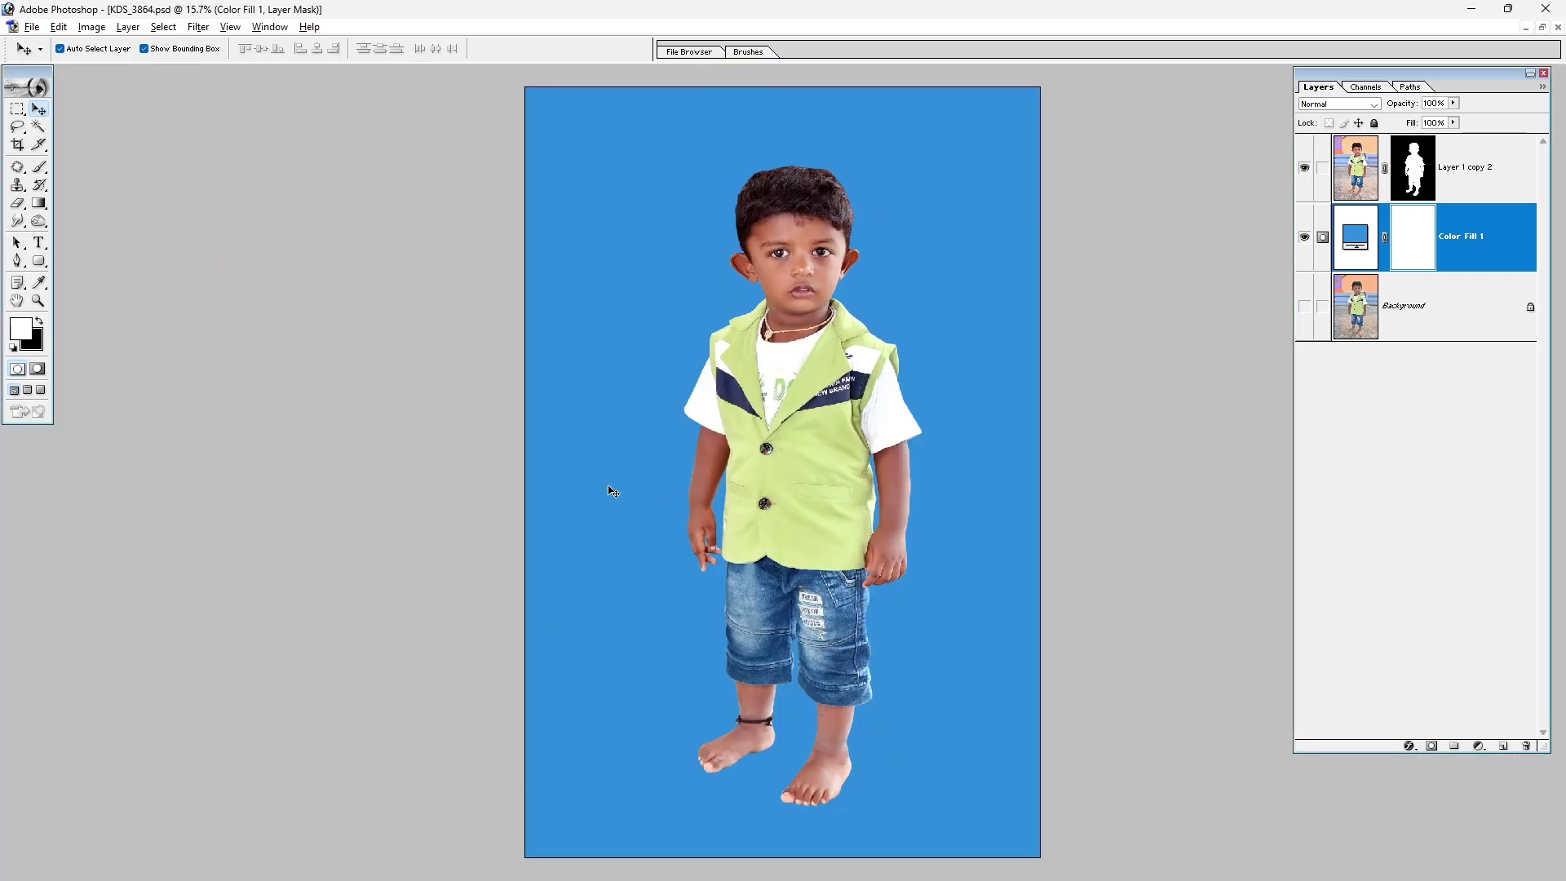
Copy a marquee square around the head from the Background onto a layer above Color Fill 1.
drag(711, 151, 927, 482)
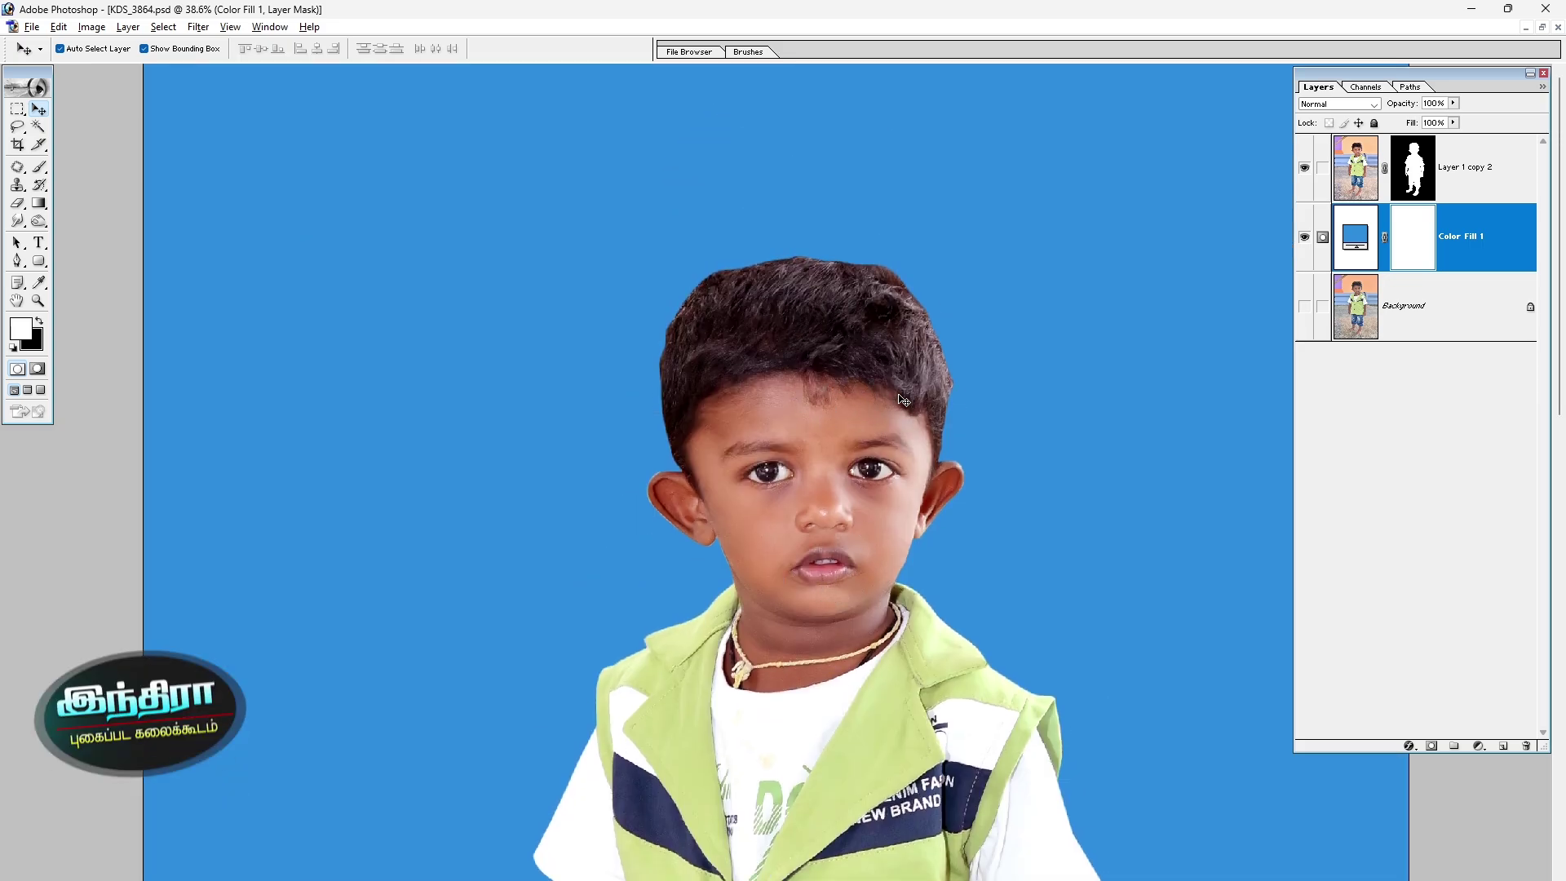
key(m)
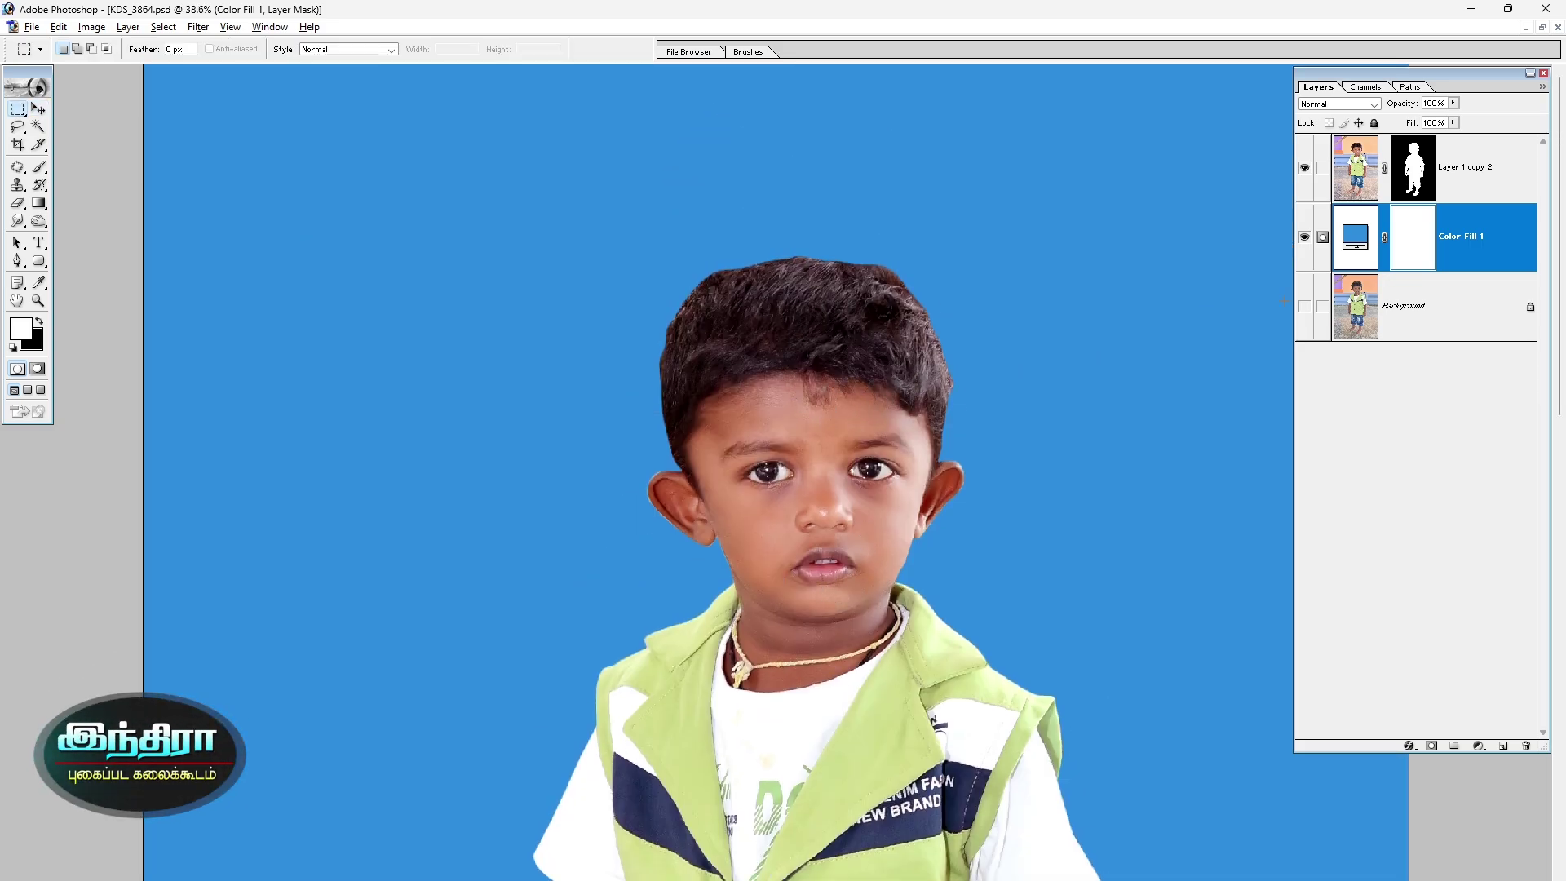
click(1378, 309)
click(1304, 306)
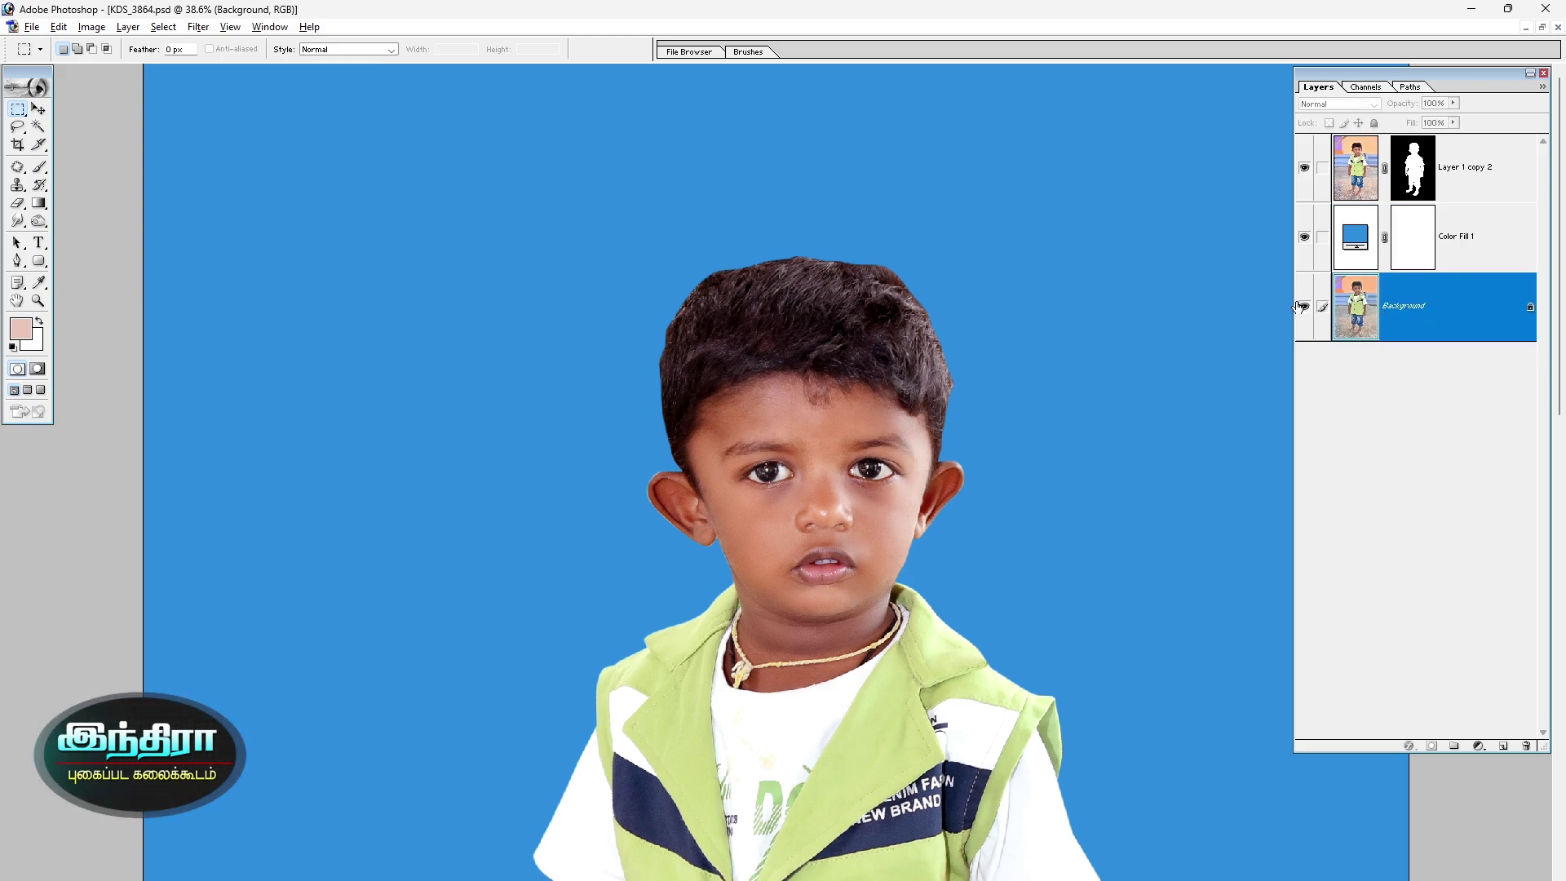
drag(649, 248, 851, 535)
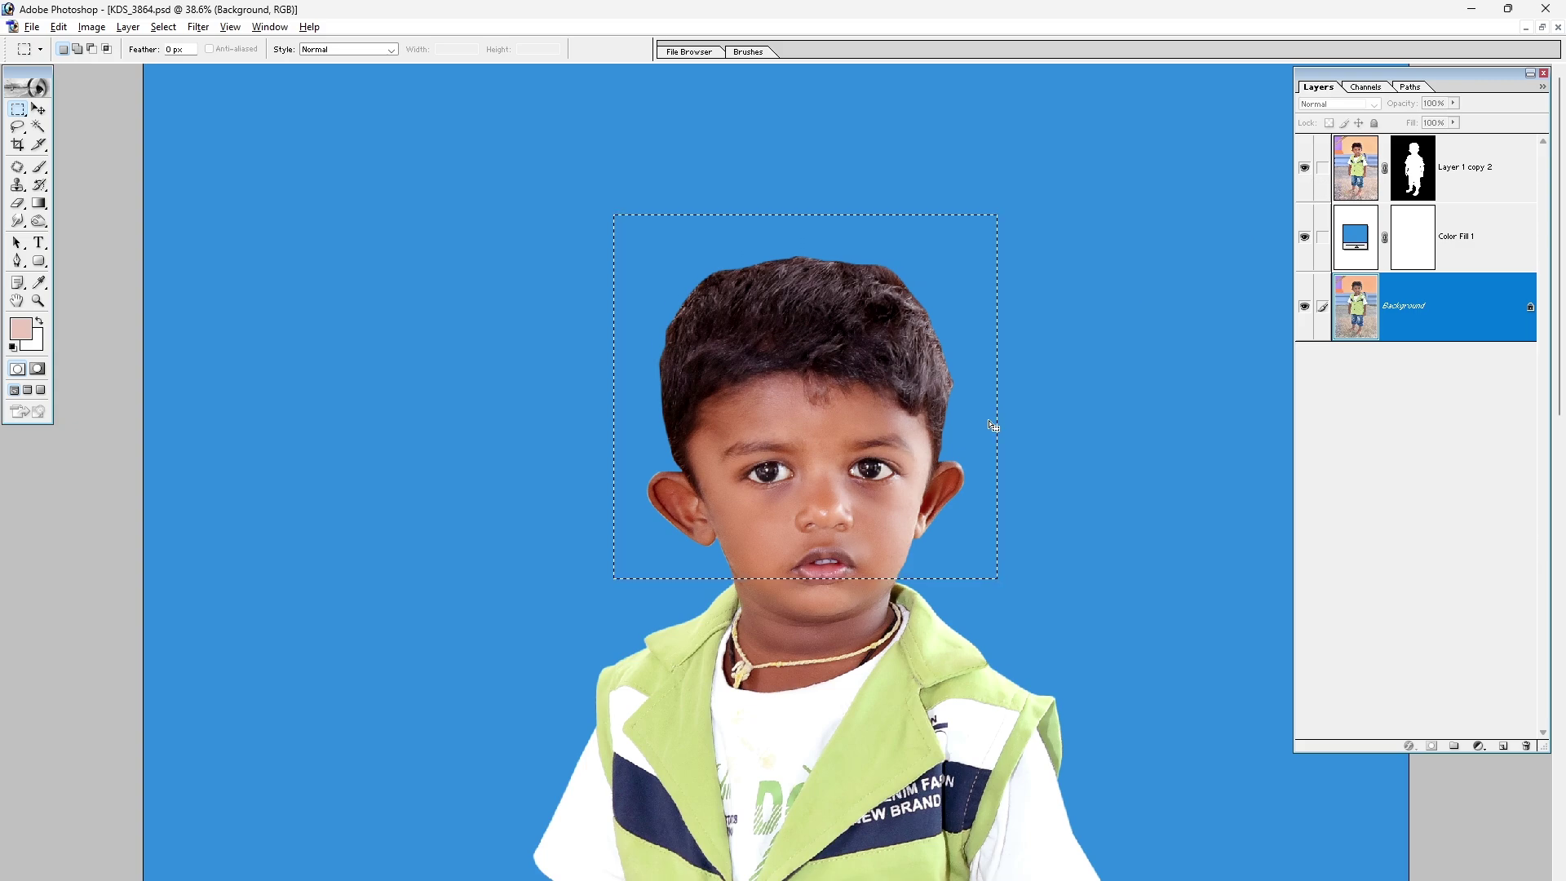
key(ctrl+j)
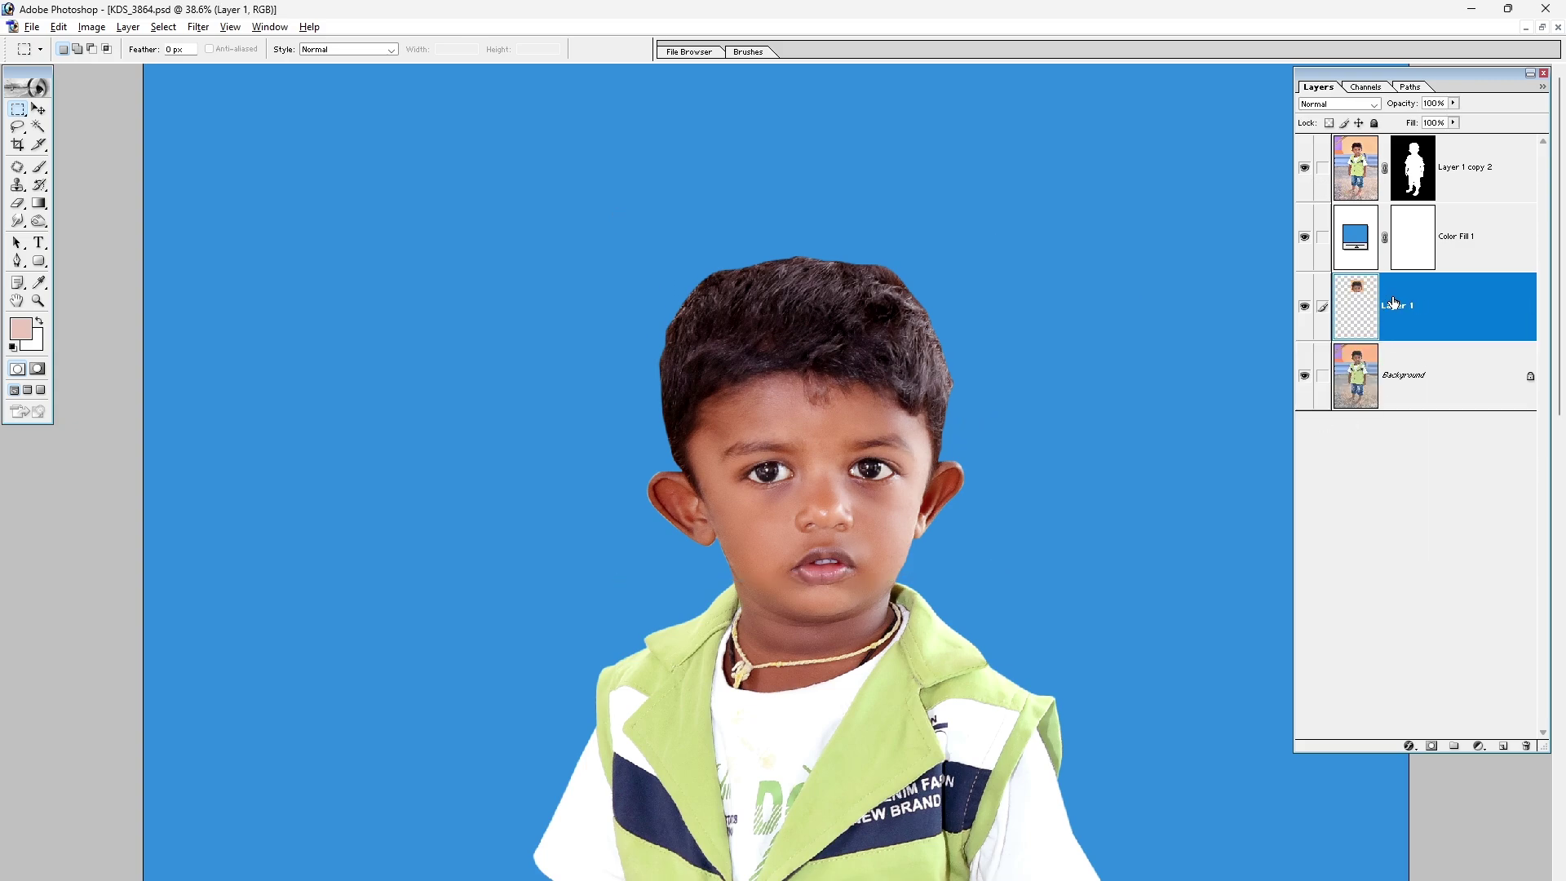
drag(1432, 322, 1440, 212)
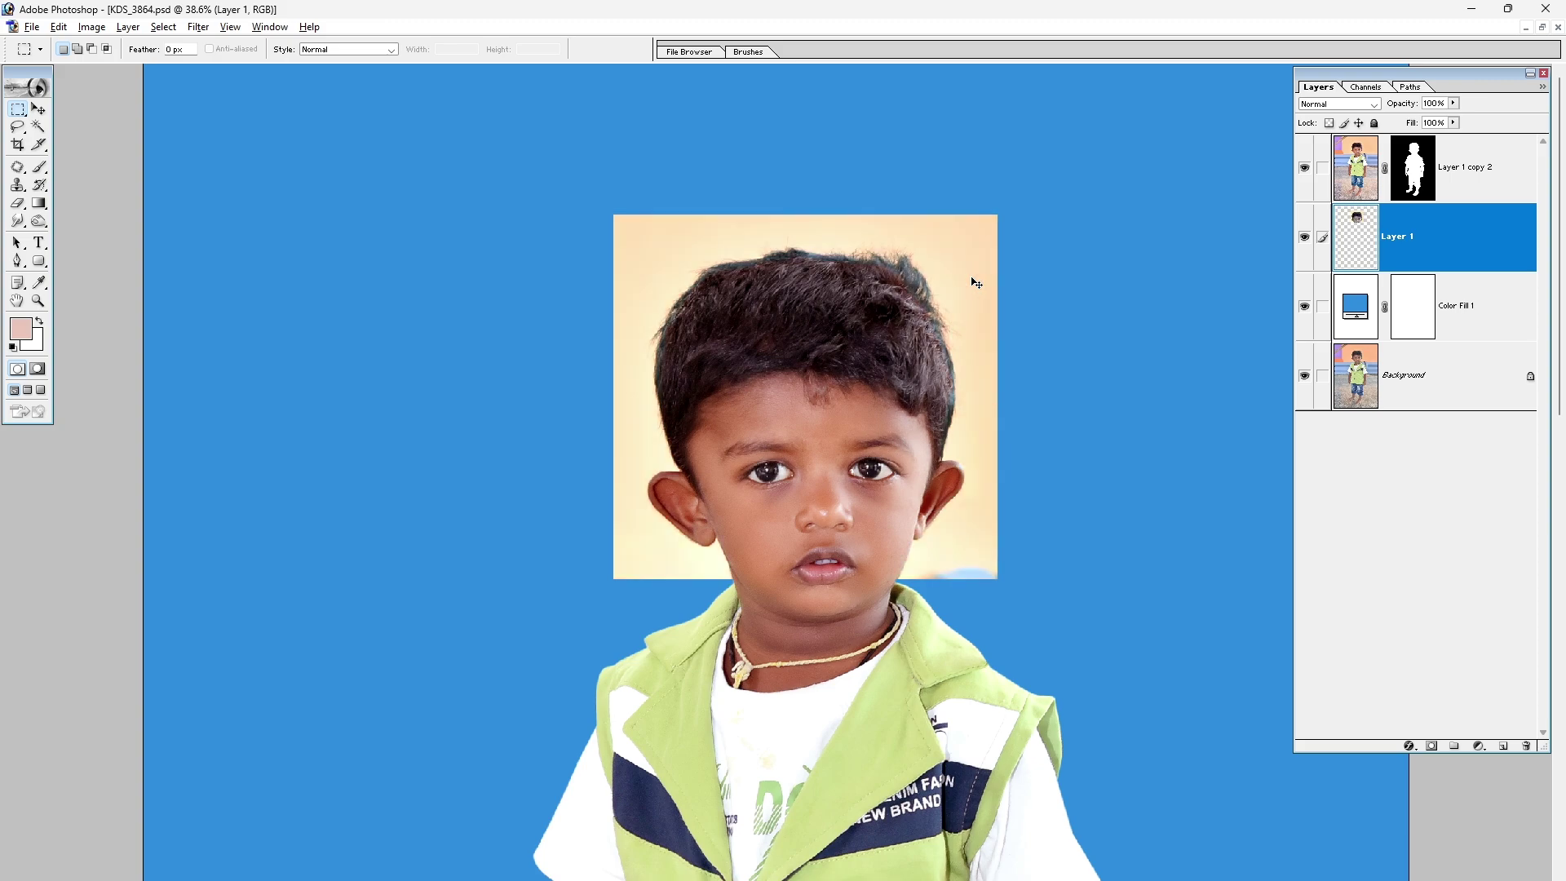
key(ctrl+z)
key(ctrl+l)
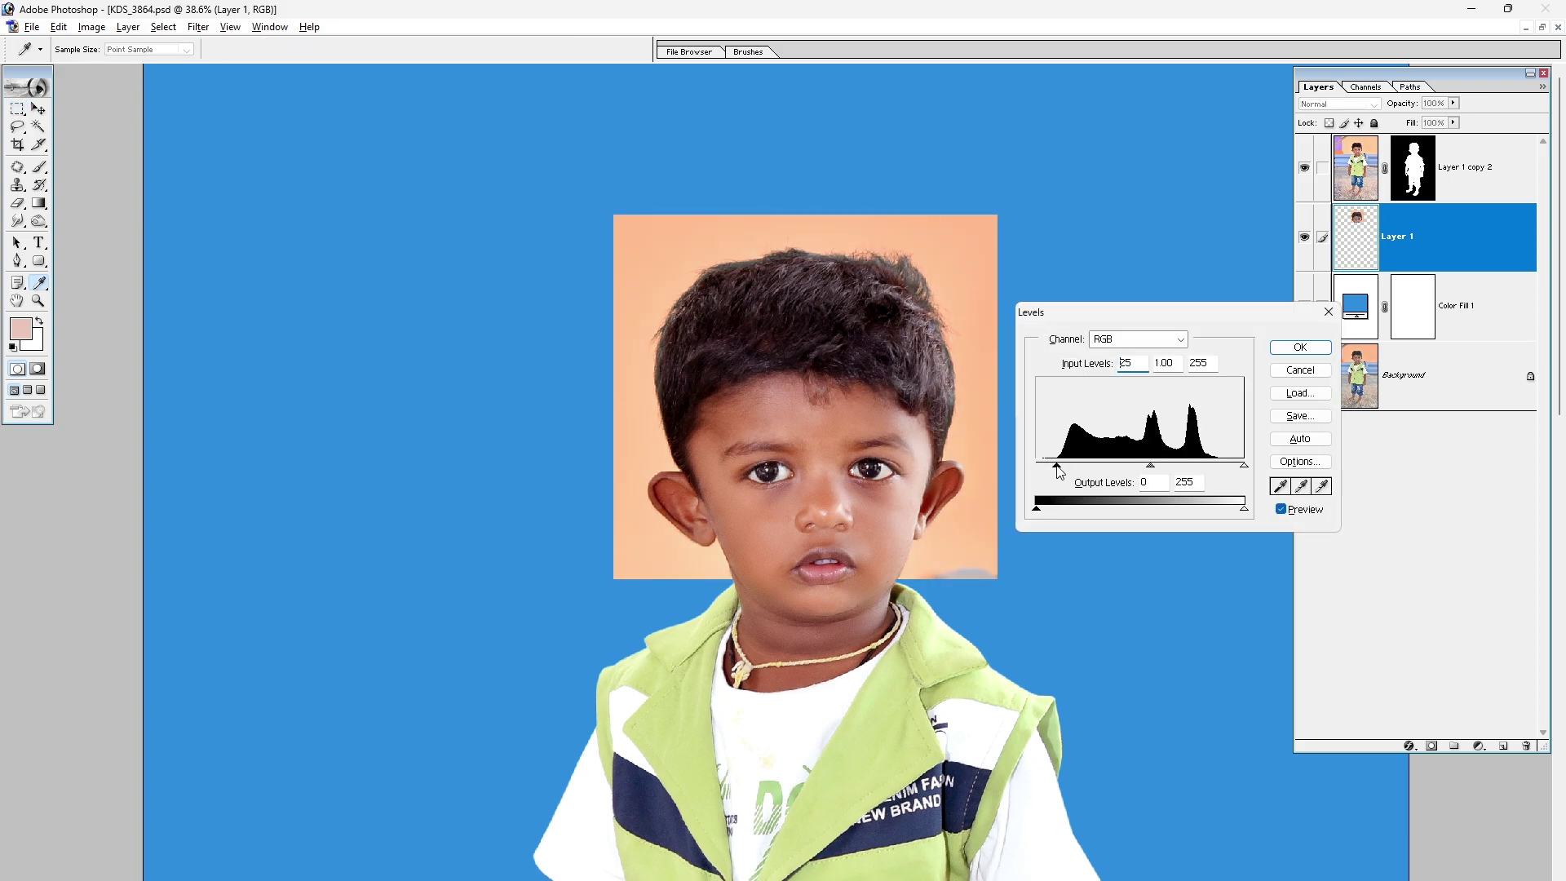
Darken the head square with Levels, desaturate it and blend it in Multiply.
mouse_move(1057, 471)
mouse_down()
mouse_move(1032, 465)
mouse_move(1088, 471)
mouse_up()
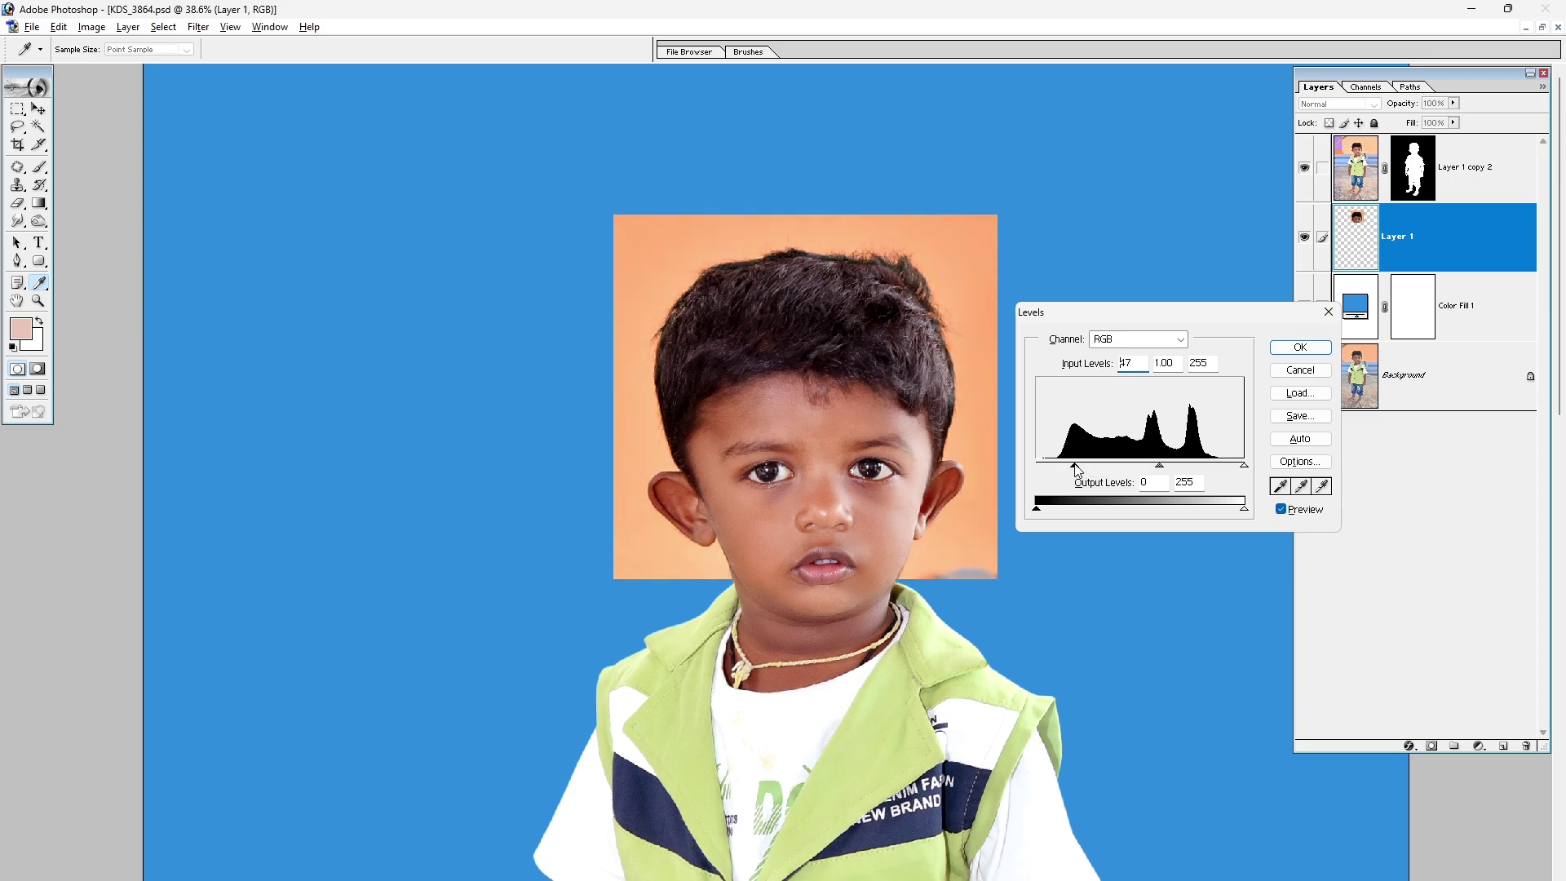
click(1278, 351)
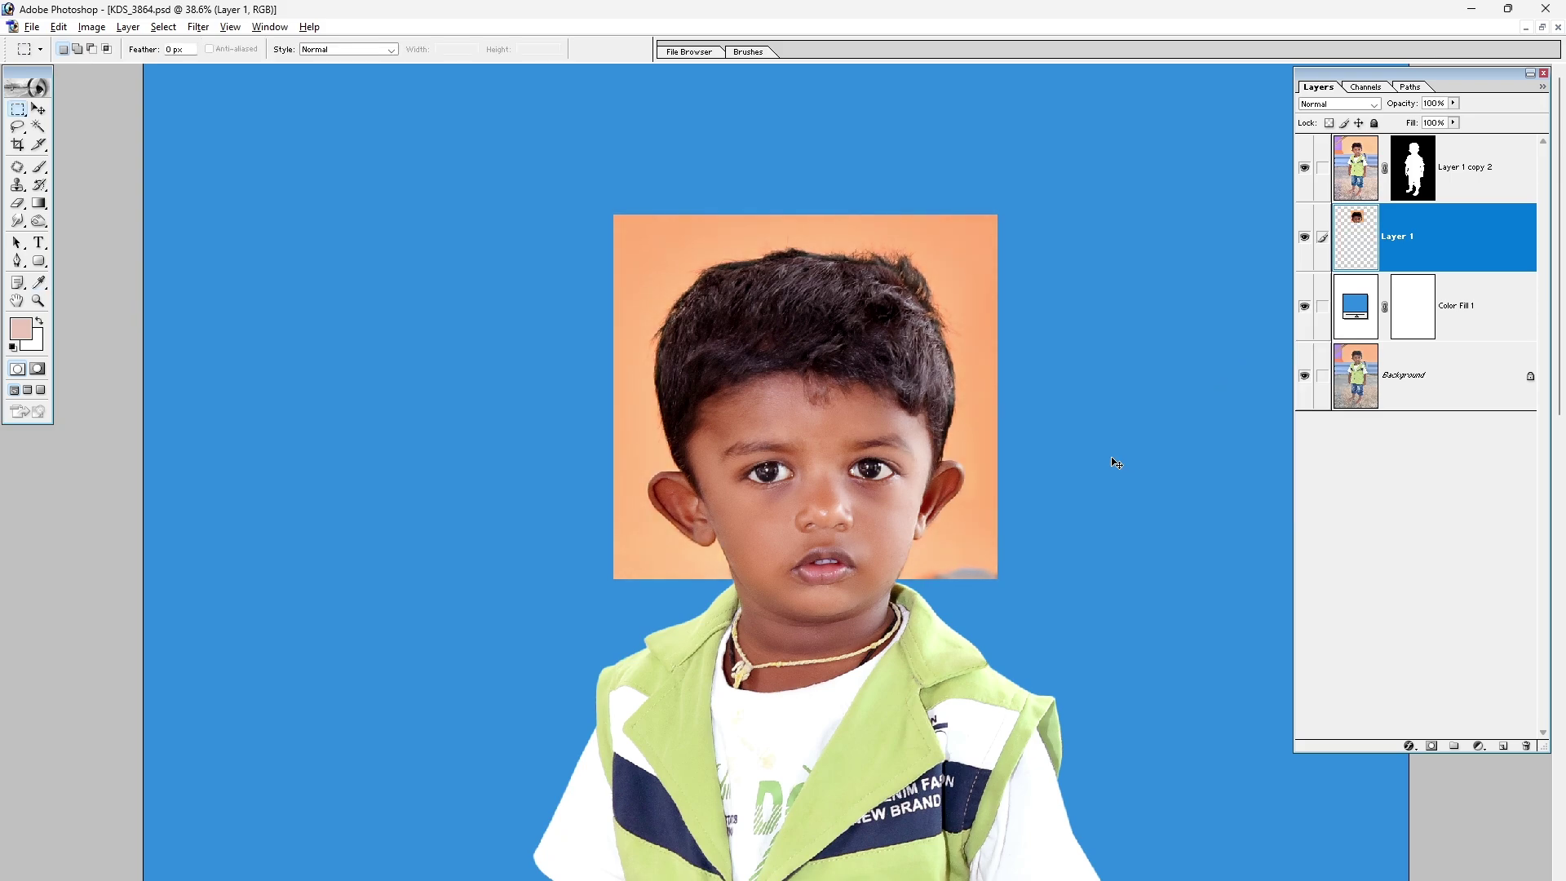
key(ctrl+shift+u)
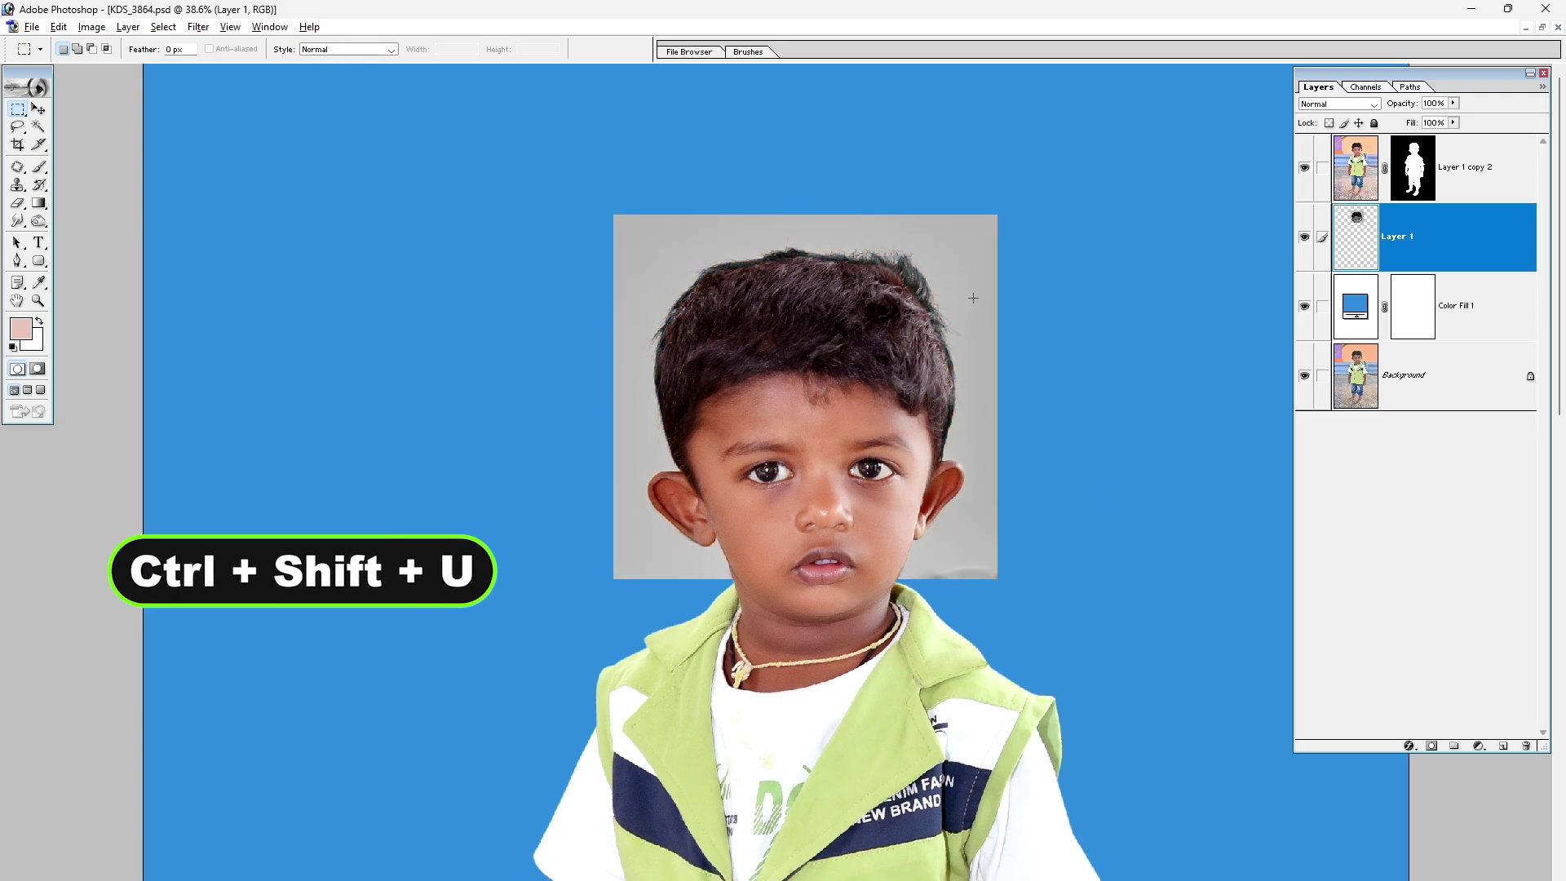
click(1346, 103)
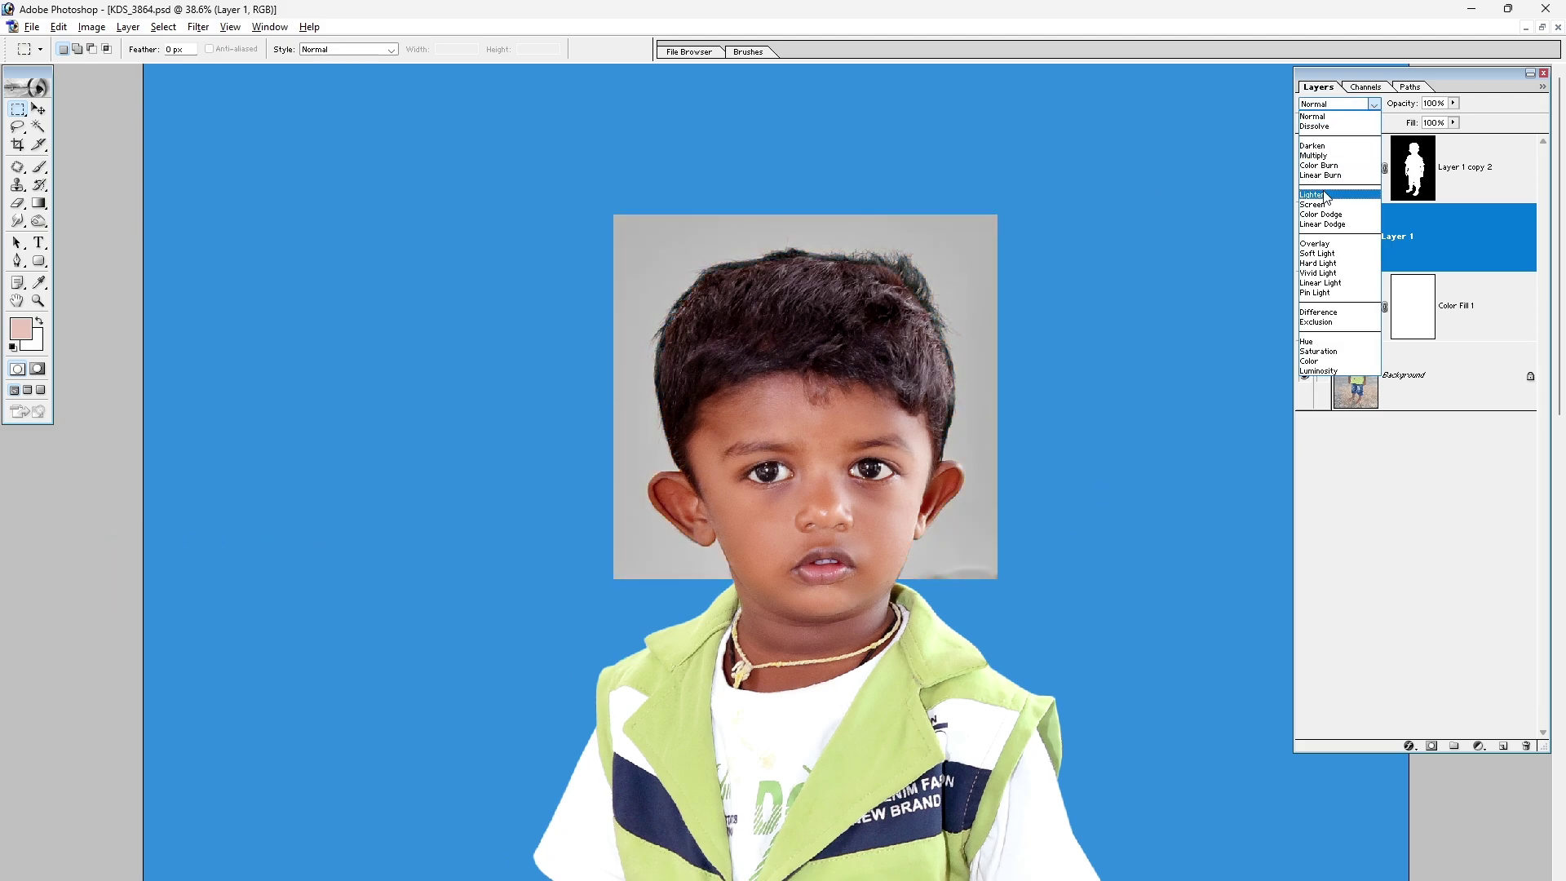
click(1336, 155)
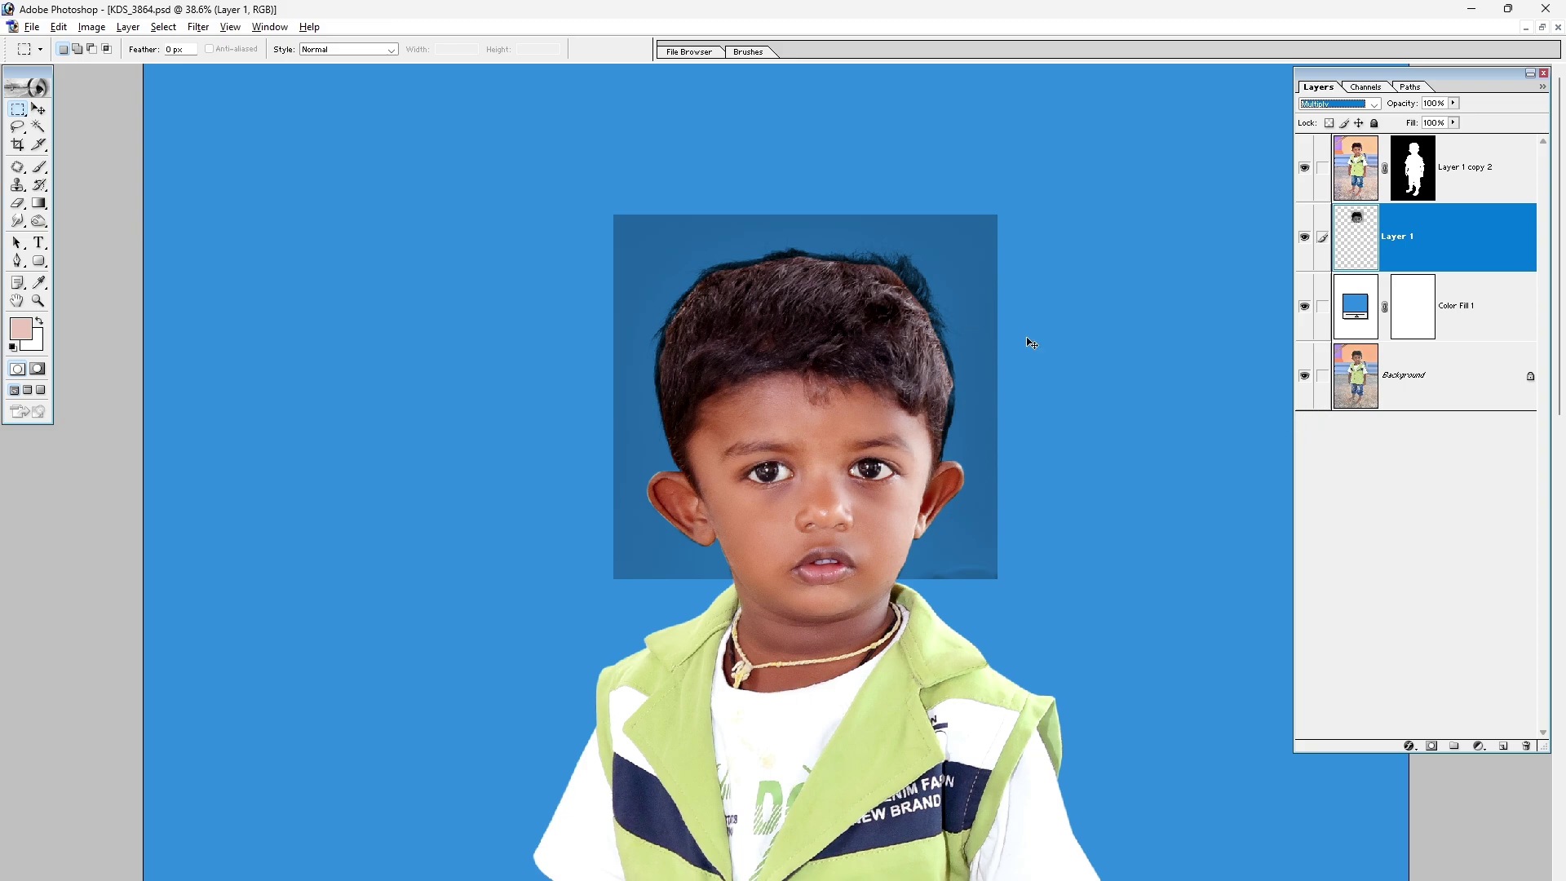
Brighten the head square's backdrop with the Curves white-point eyedropper.
key(ctrl+m)
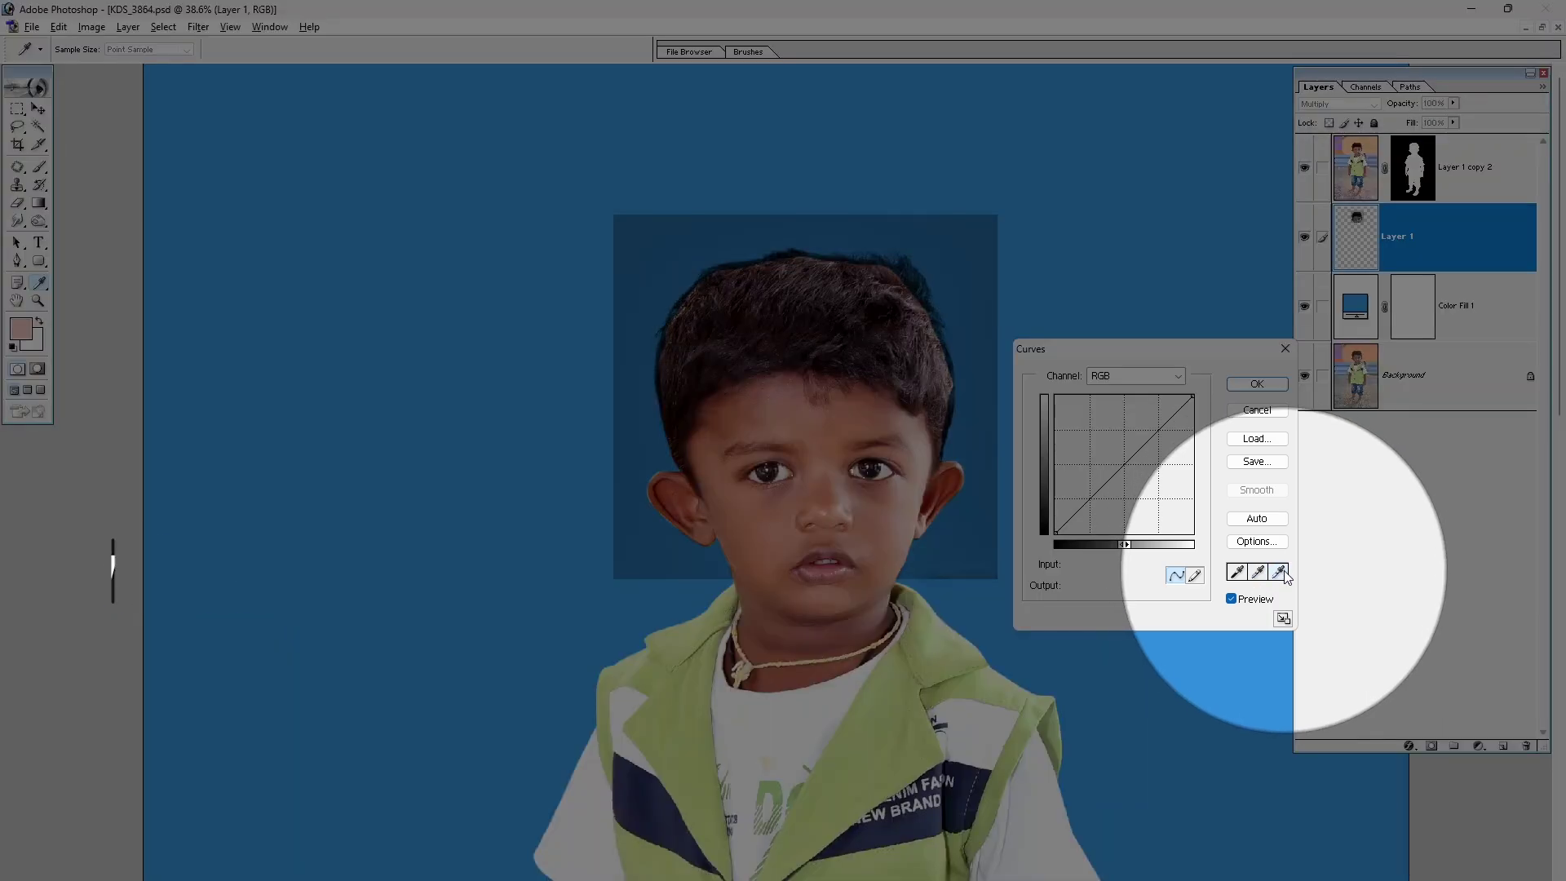
click(1279, 572)
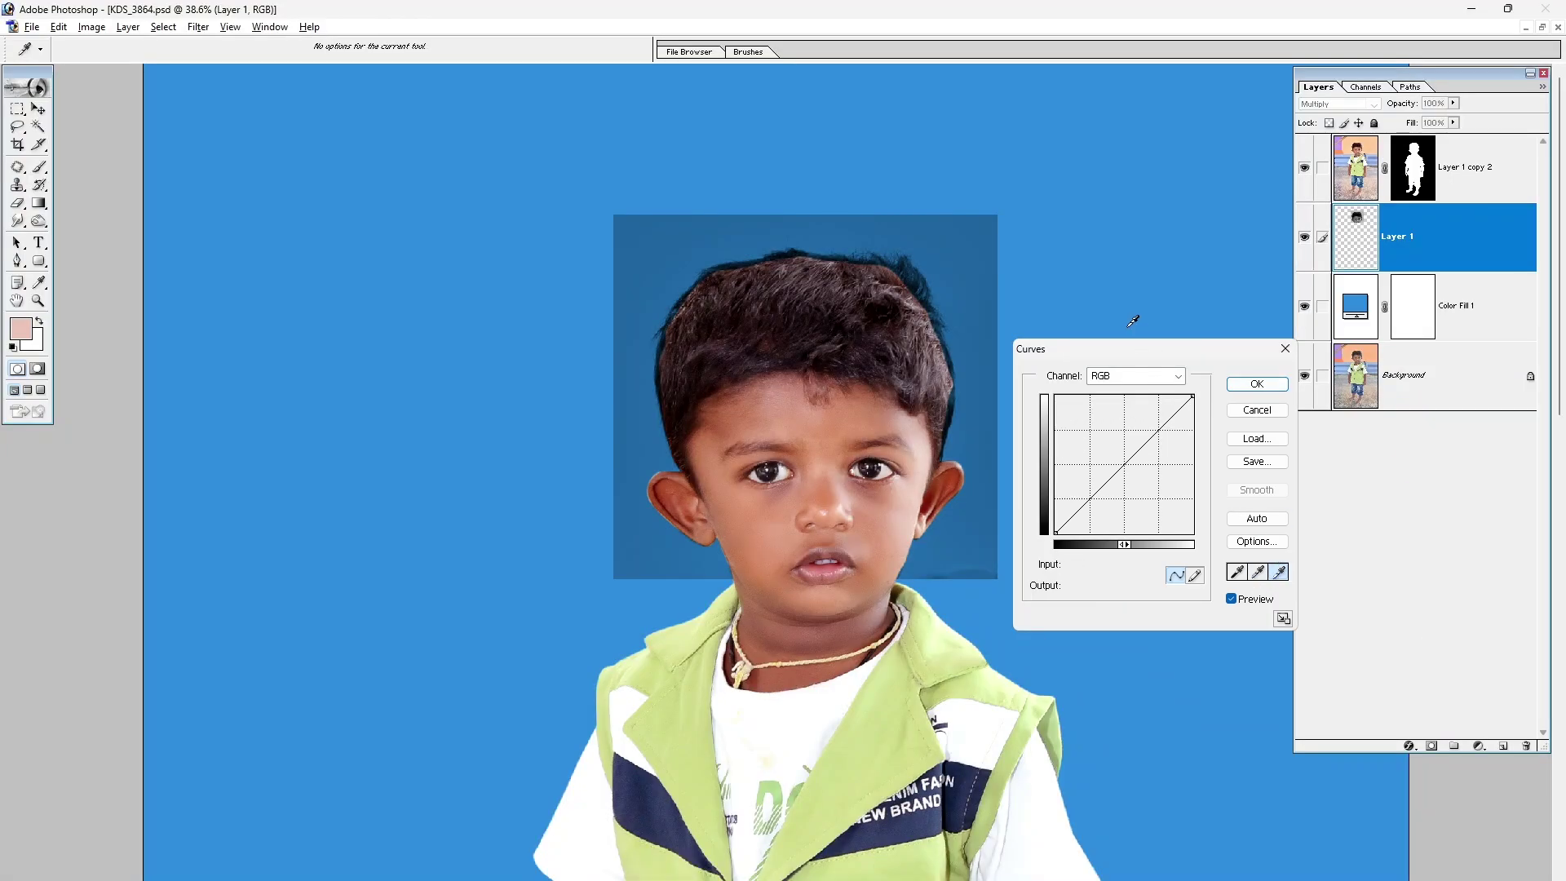
click(981, 313)
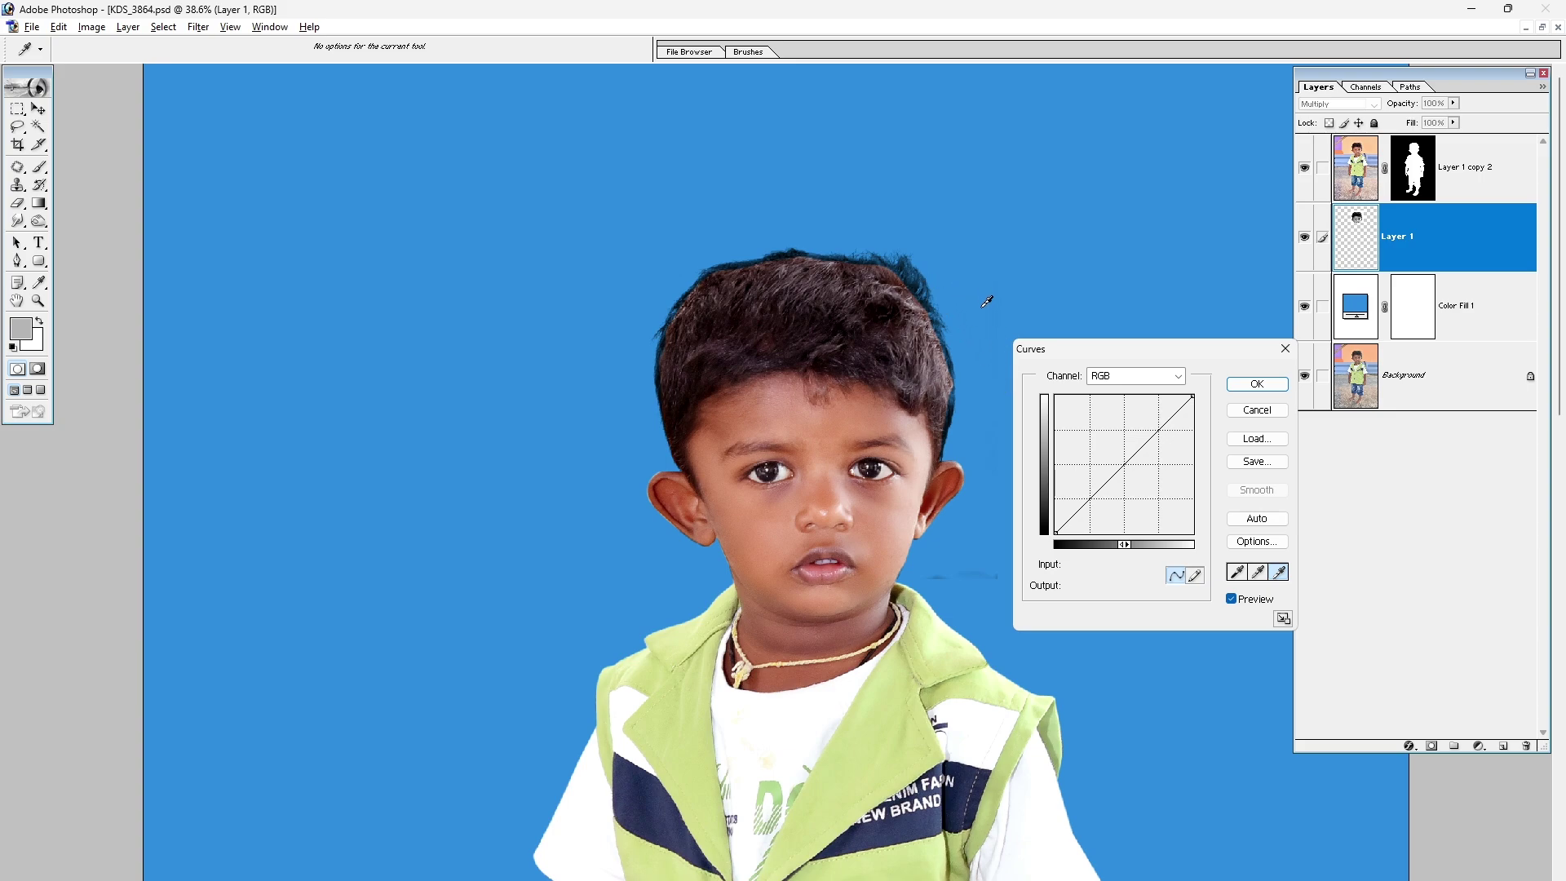
click(1257, 384)
key(e)
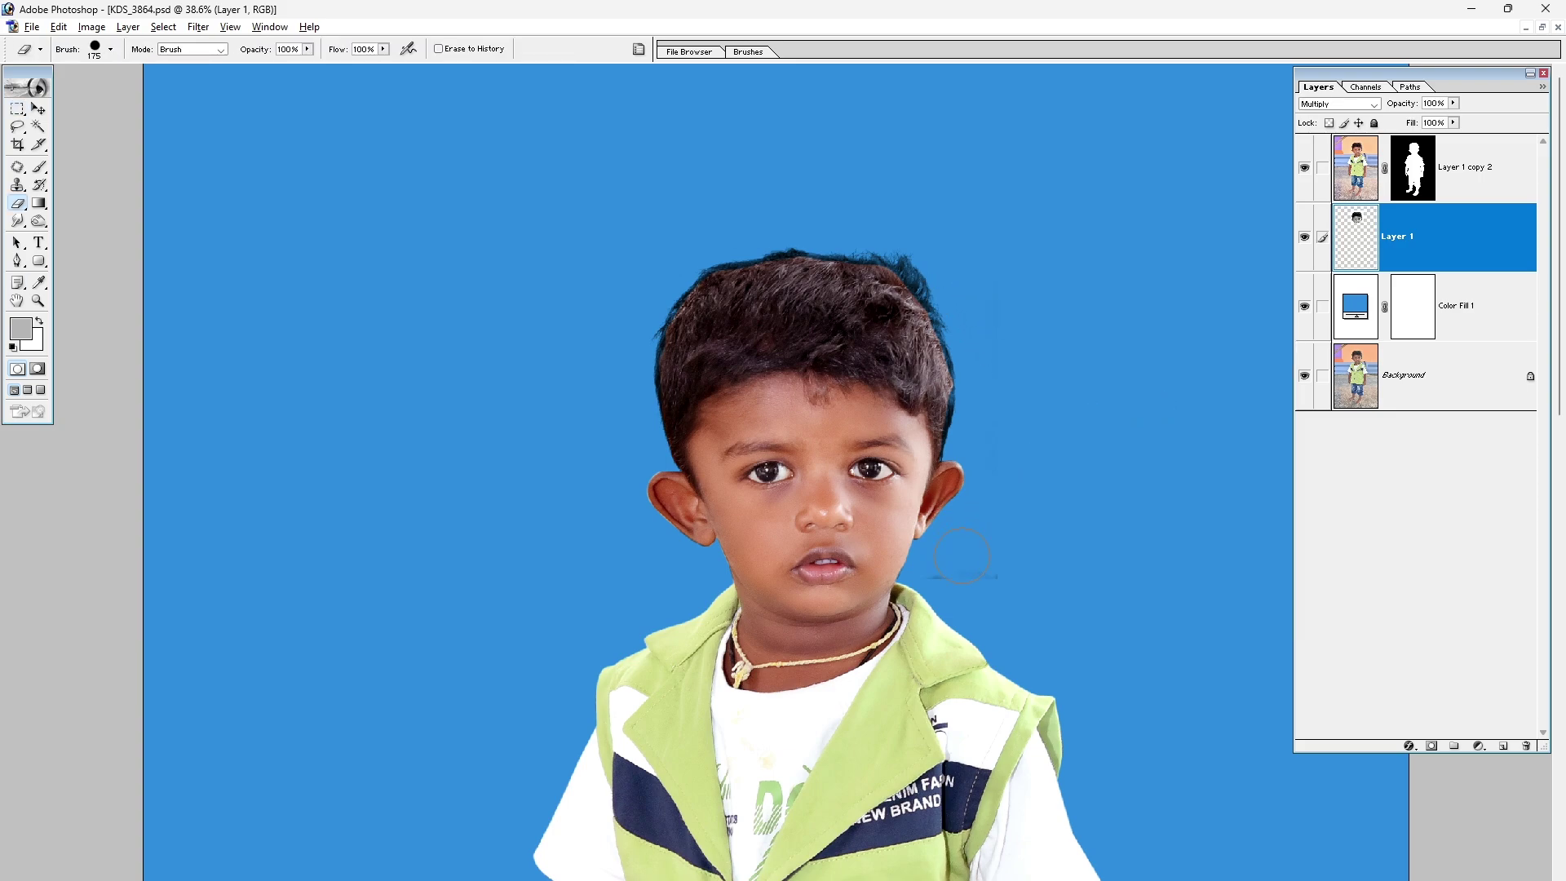
key(bracketright)
key(bracketright)
Select Layer 1 copy 2's mask and zoom in close on the boy's hairline.
click(1411, 169)
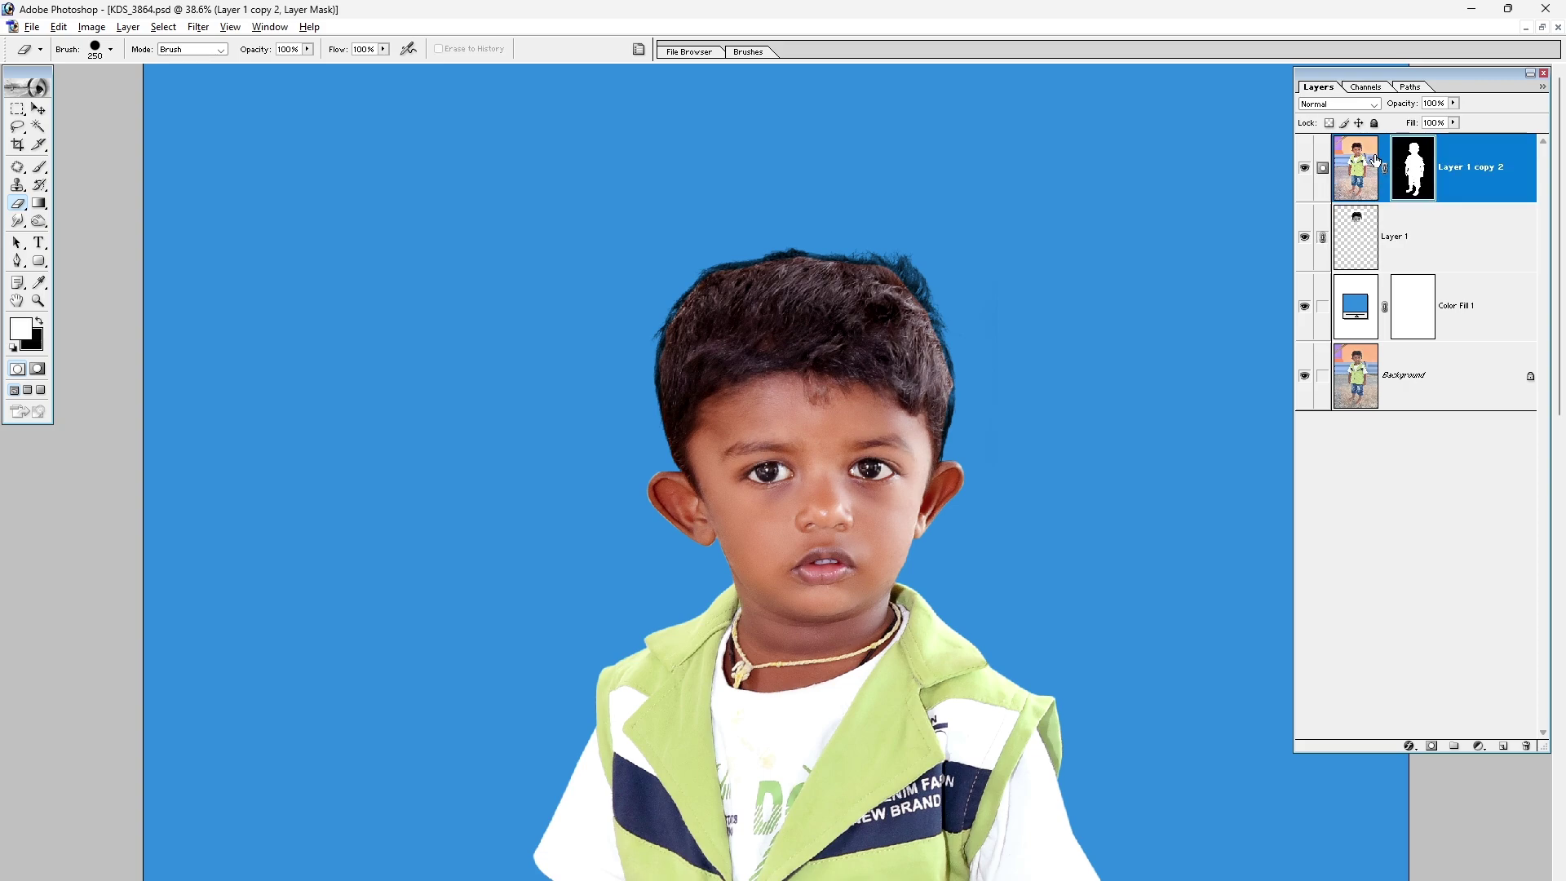
drag(1023, 196, 617, 446)
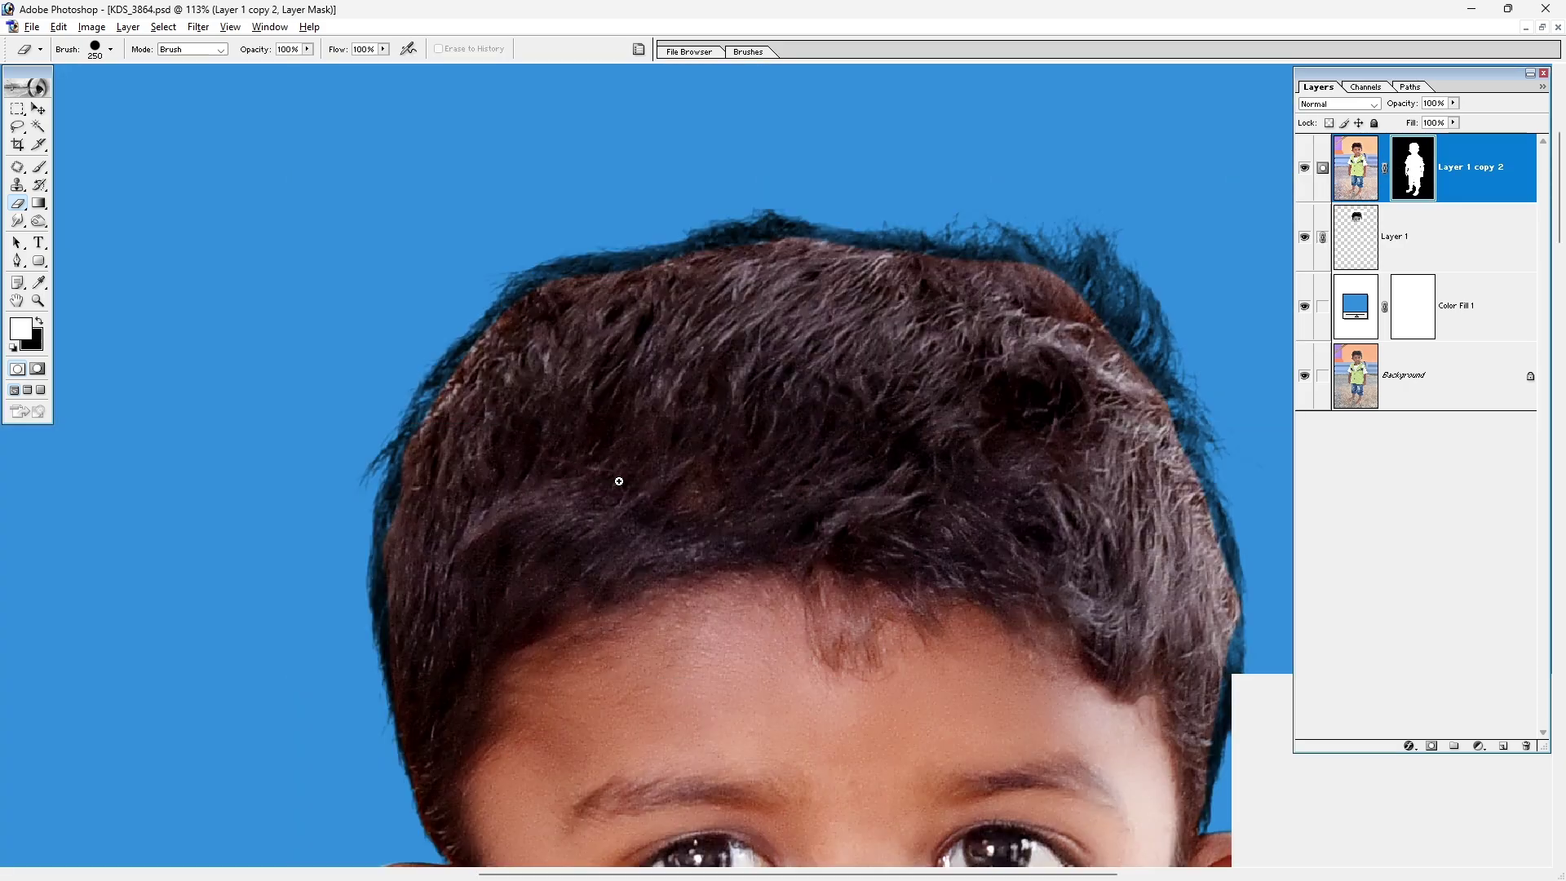
scroll(623, 511, up, 2)
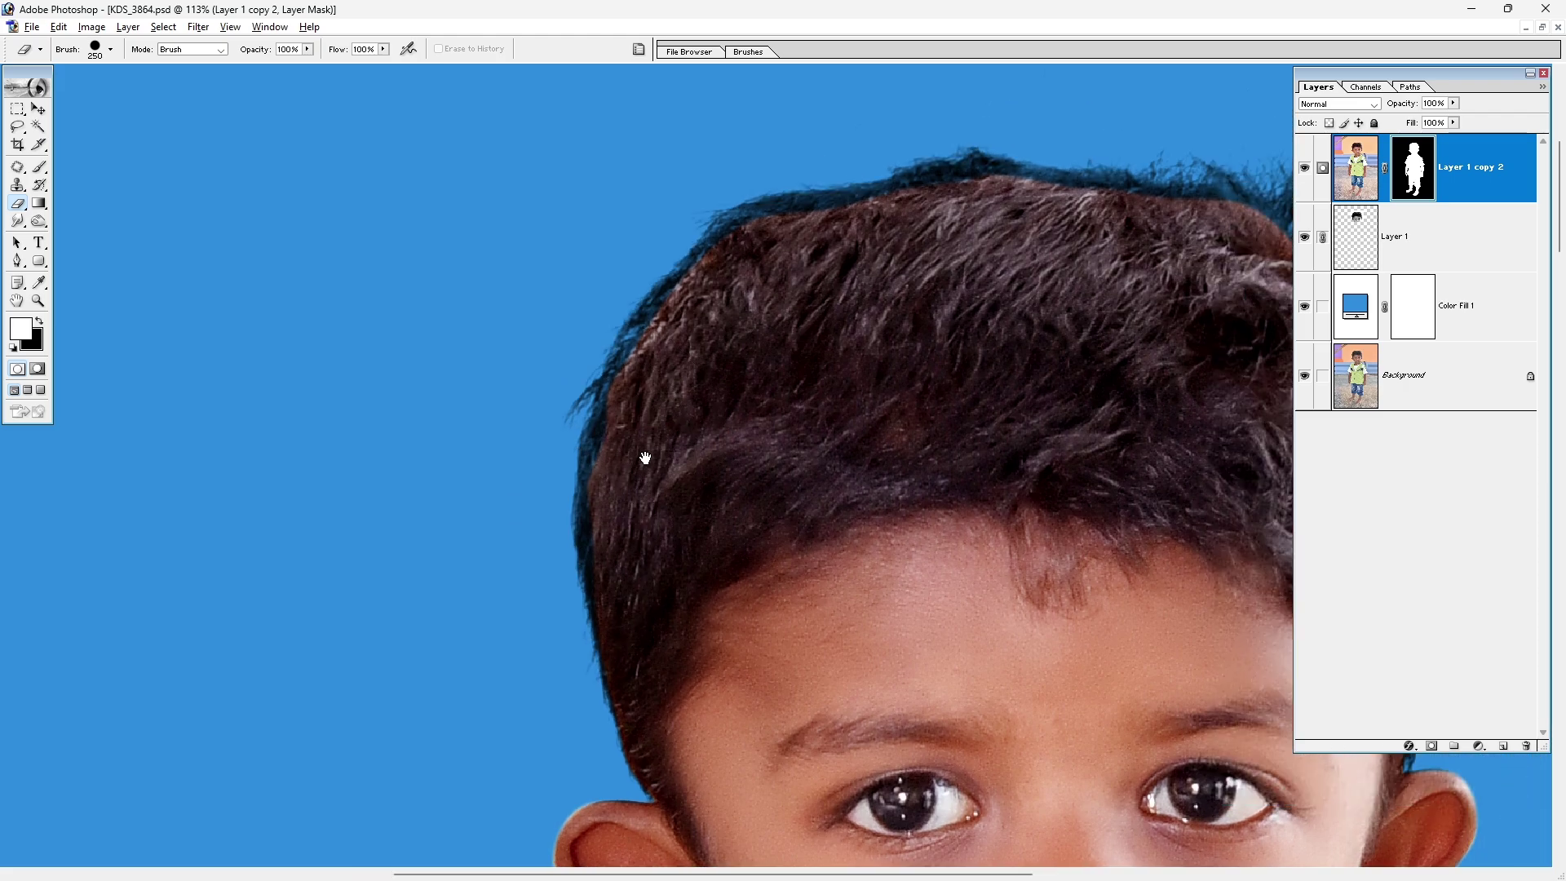
scroll(877, 500, right, 5)
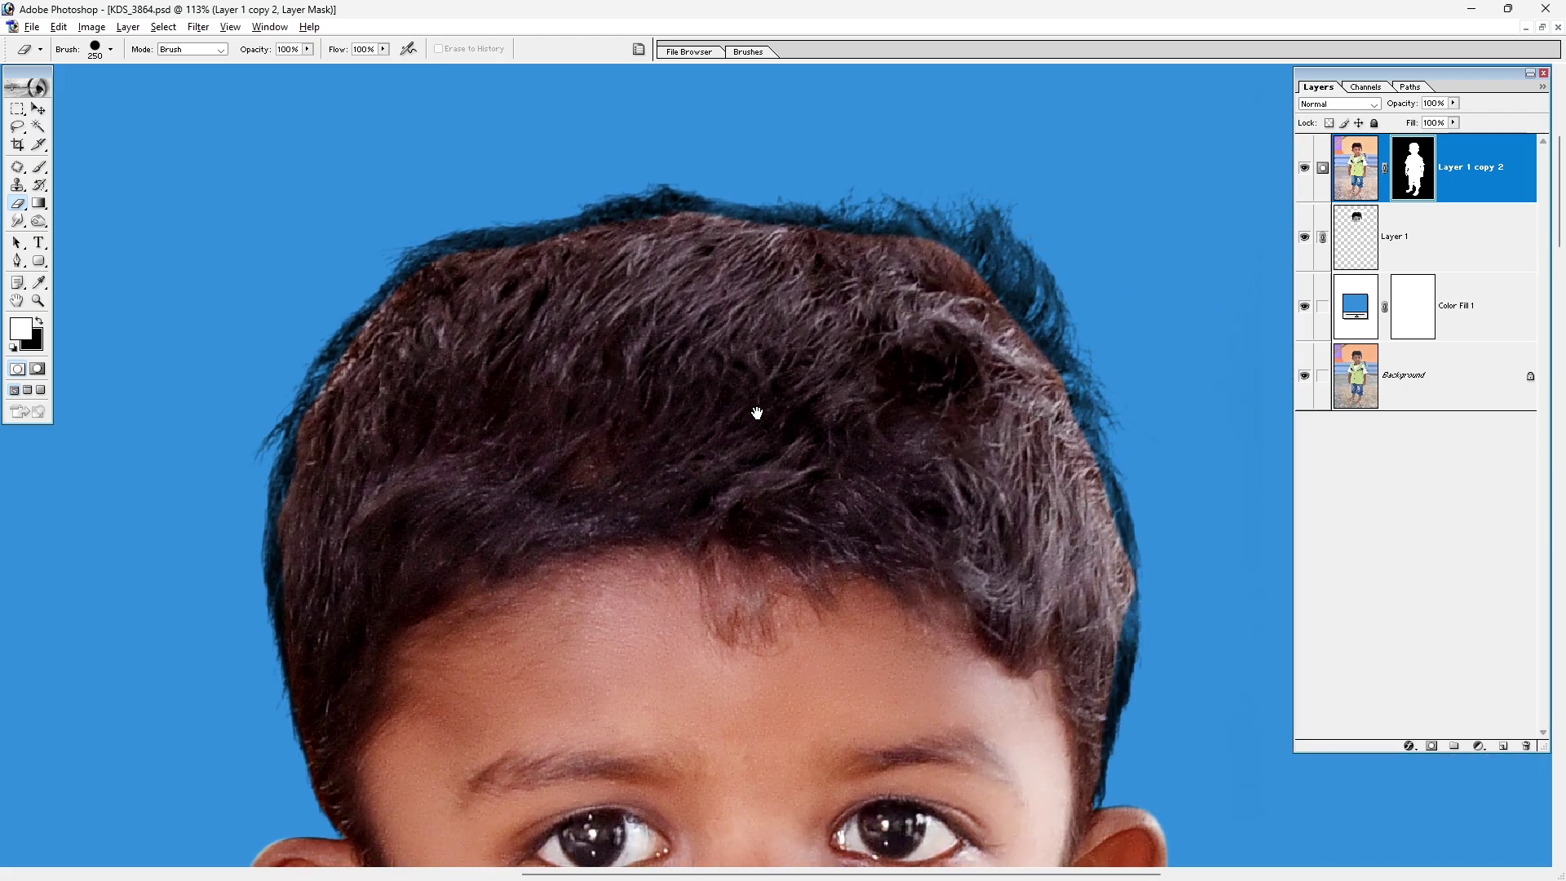
scroll(808, 445, left, 3)
Target the layer mask with a small, low-flow black soft brush.
key(b)
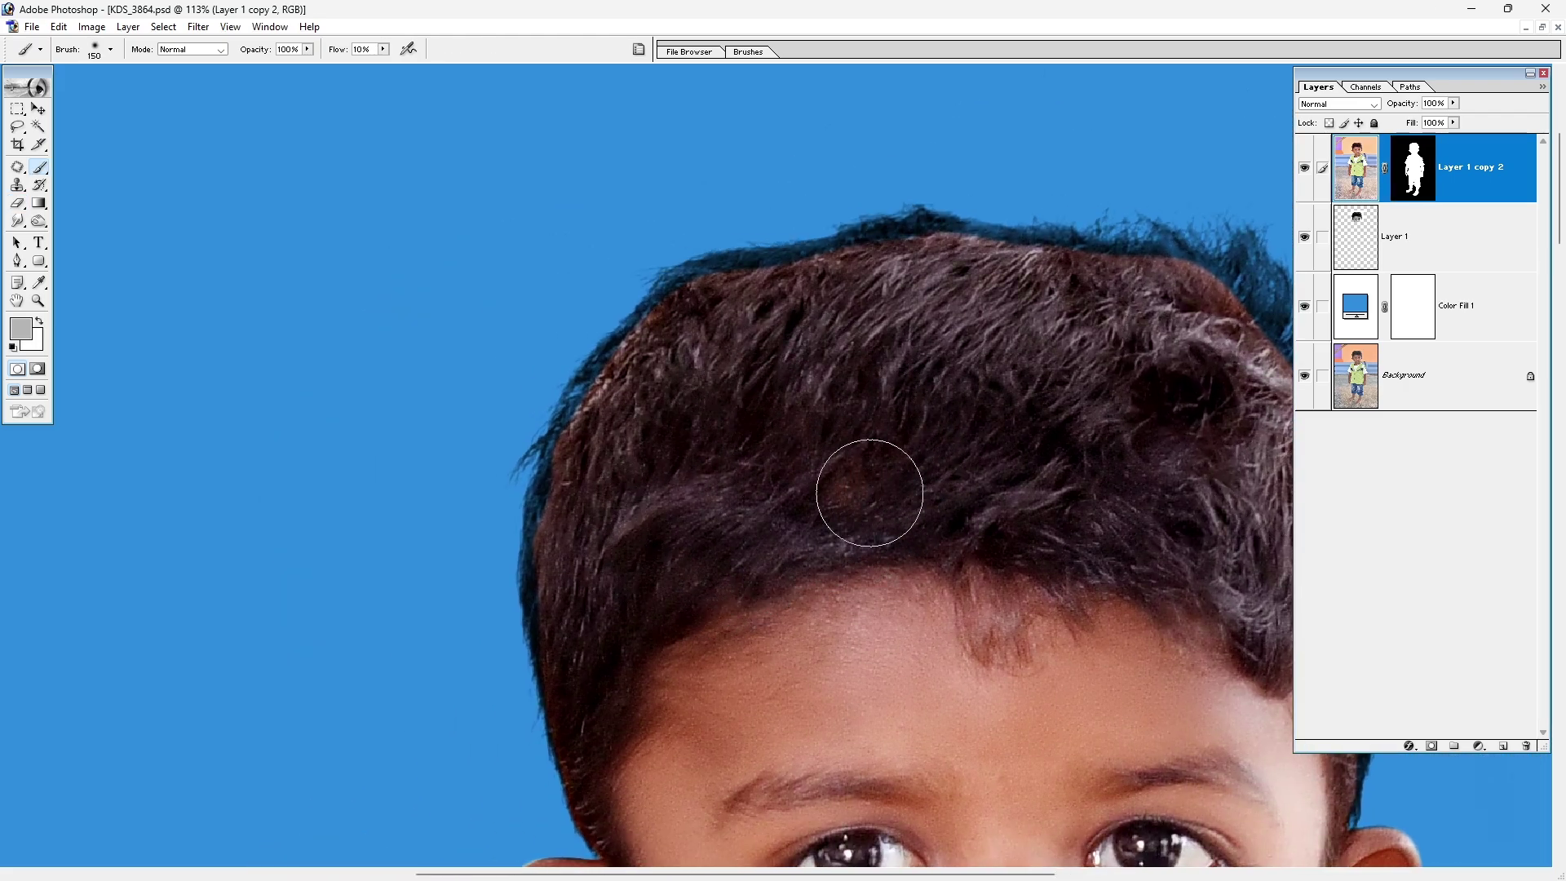
drag(868, 436, 766, 380)
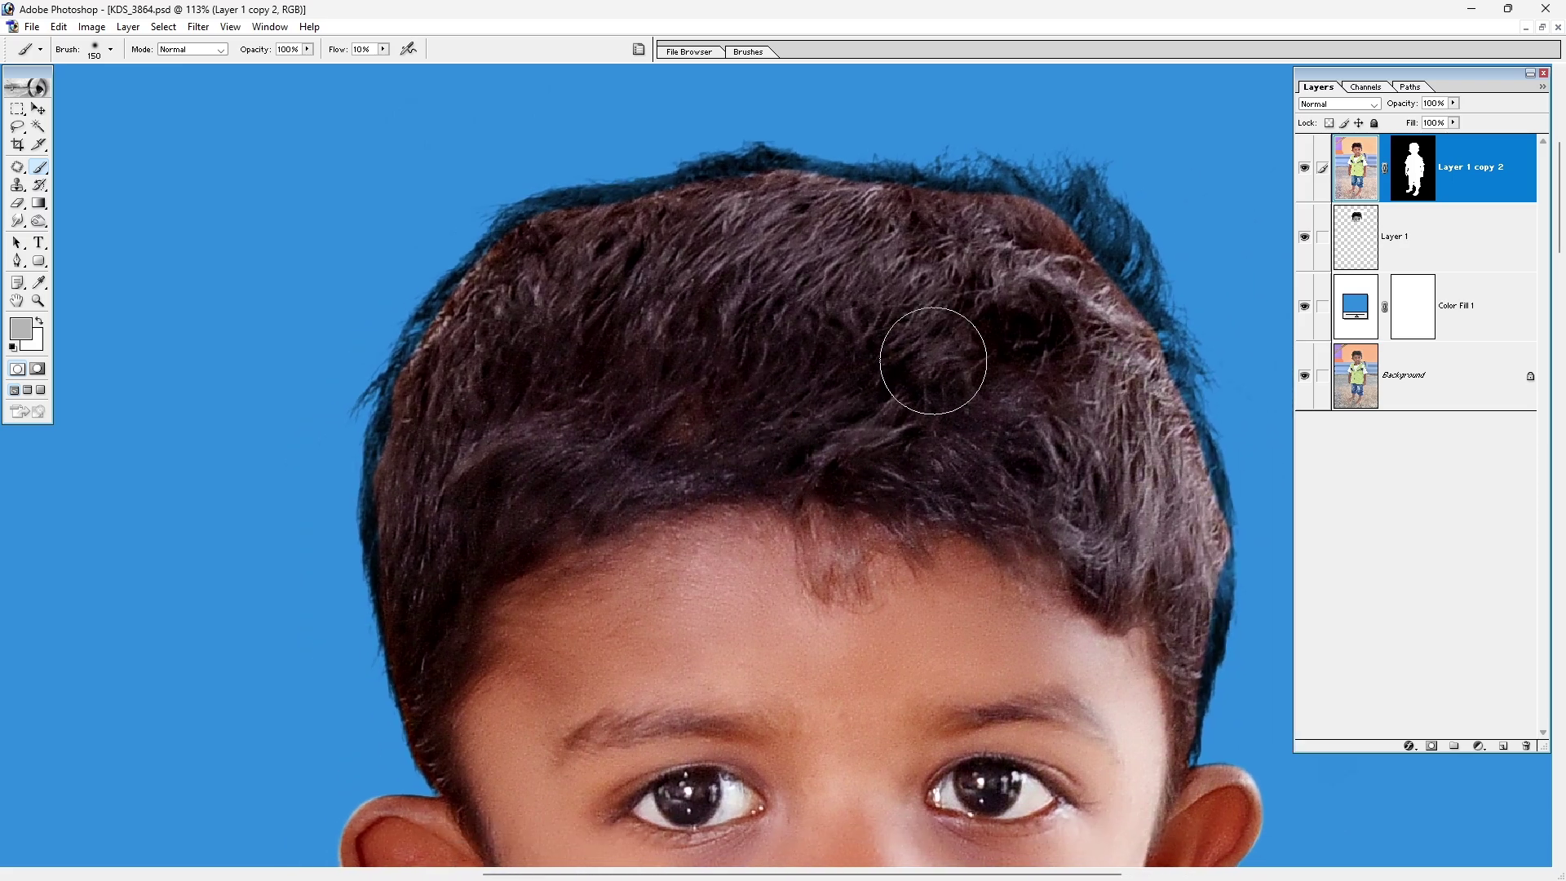
click(382, 50)
drag(481, 244, 489, 310)
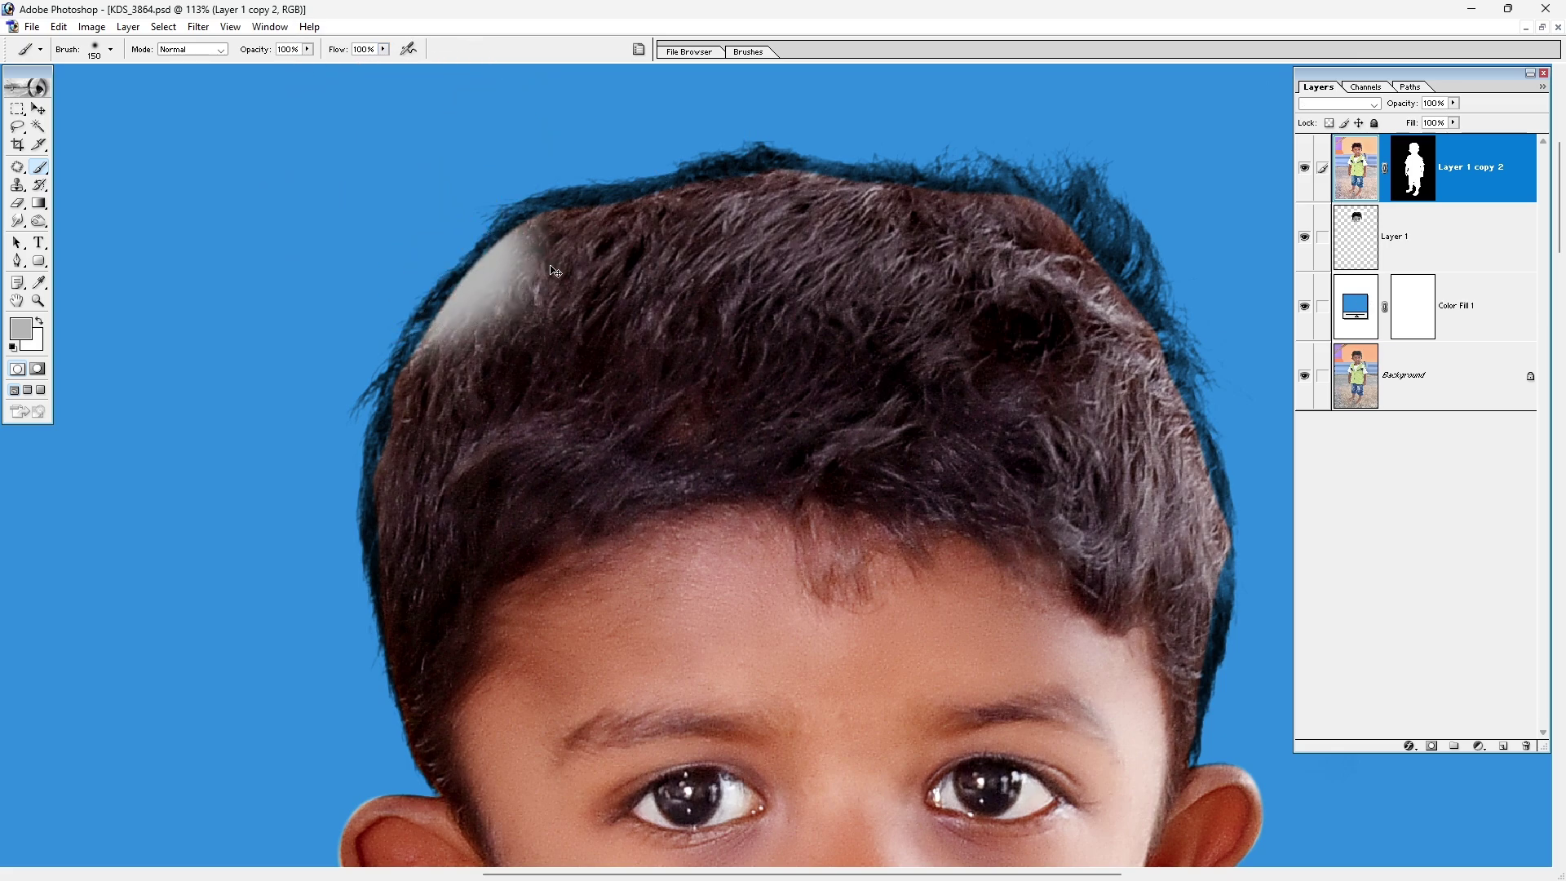
key(ctrl+z)
click(1413, 167)
key(d)
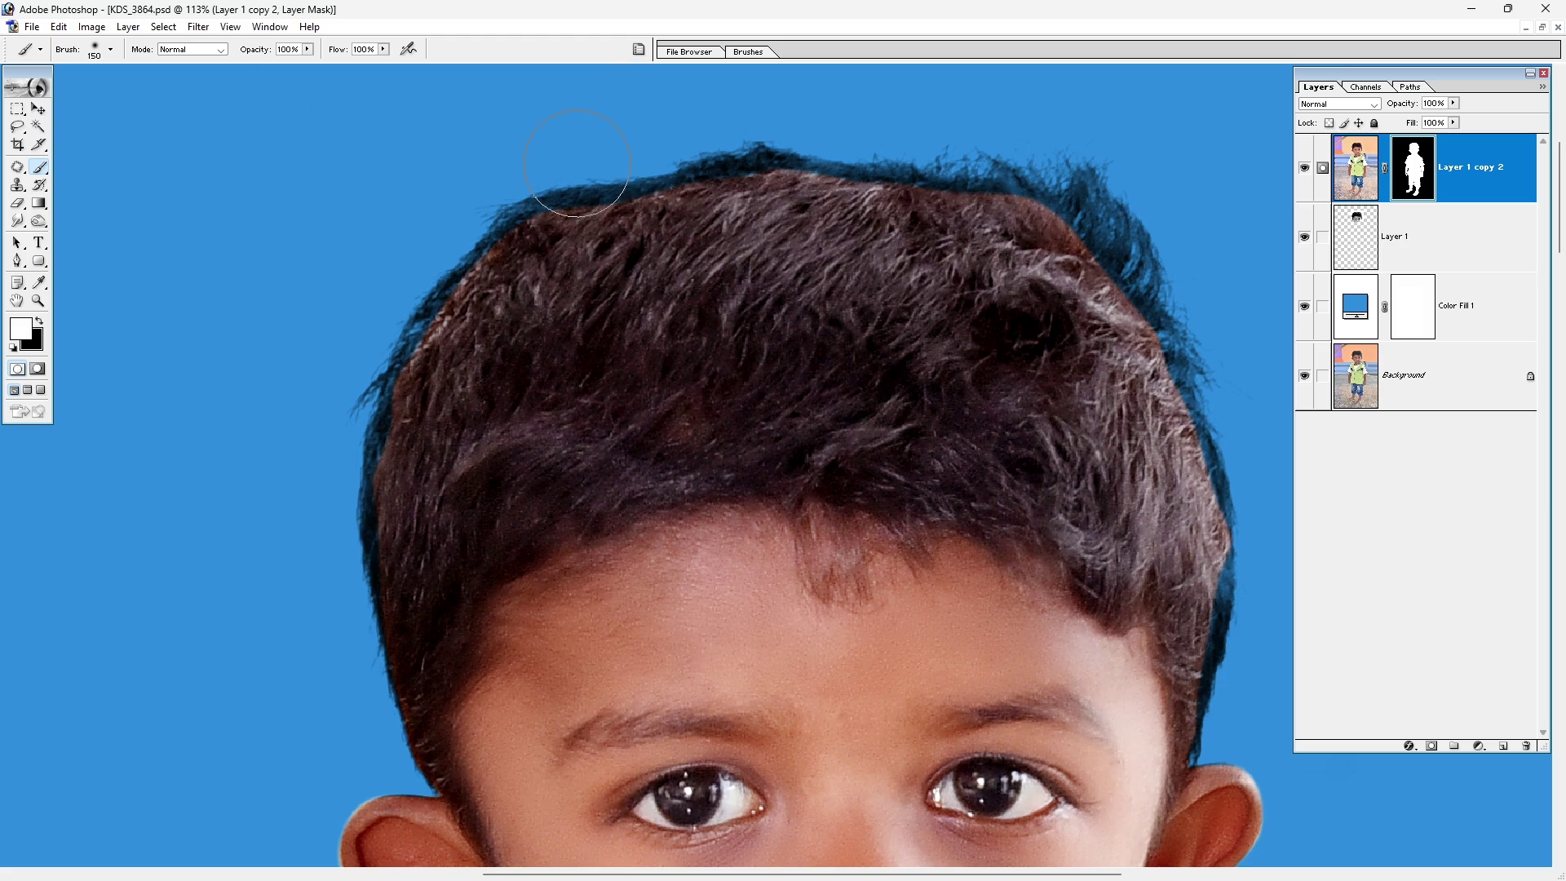
mouse_move(522, 163)
mouse_down()
mouse_move(563, 208)
mouse_move(367, 404)
mouse_move(891, 226)
mouse_up()
key(x)
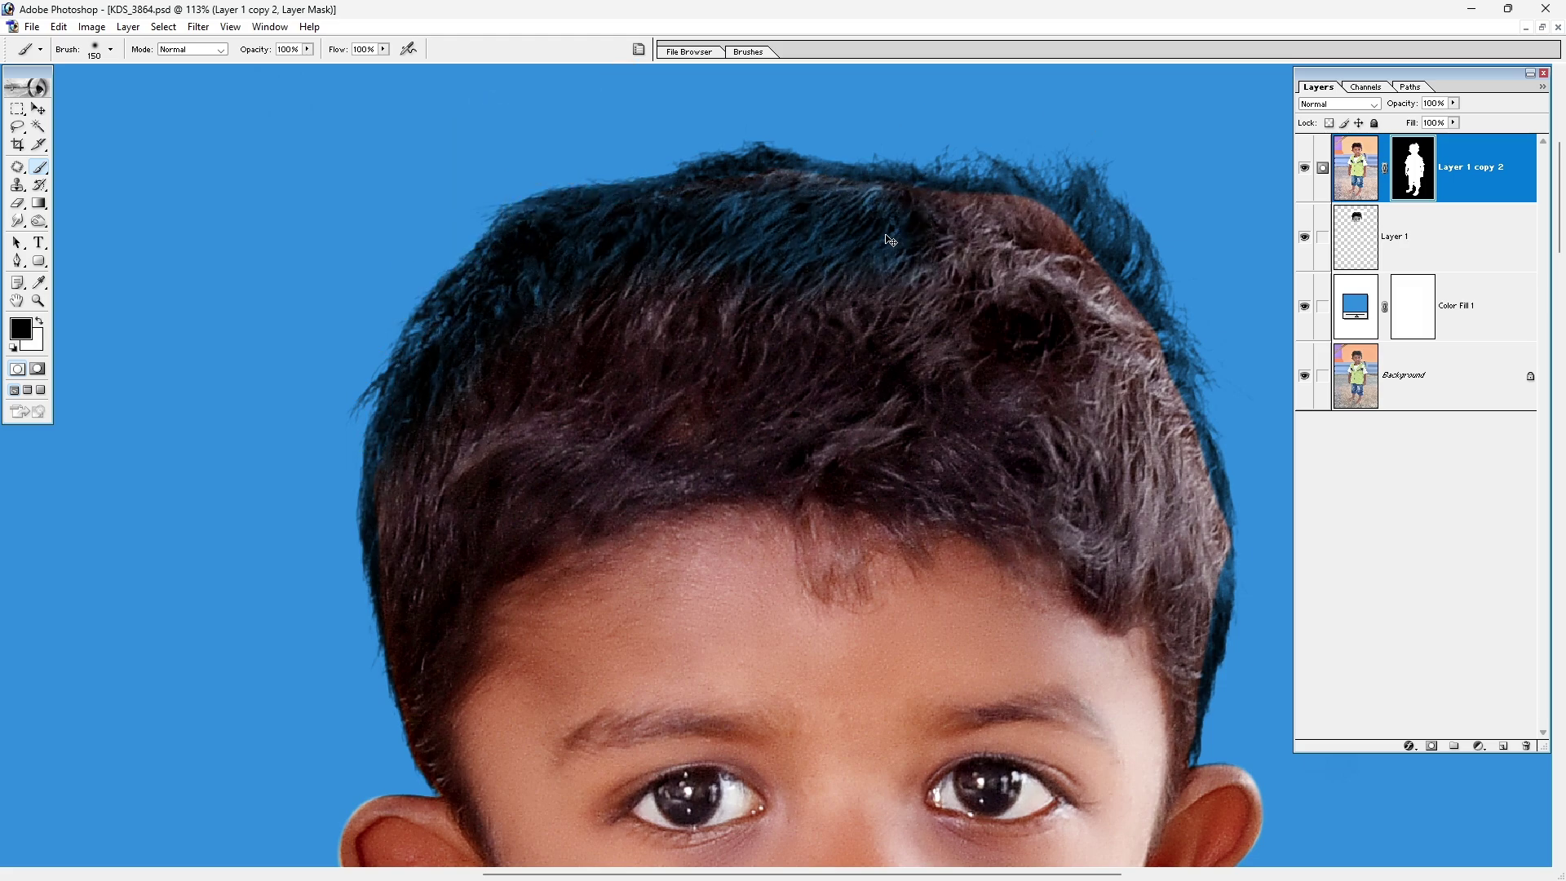
key(ctrl+z)
key(ctrl+z)
key(ctrl+z)
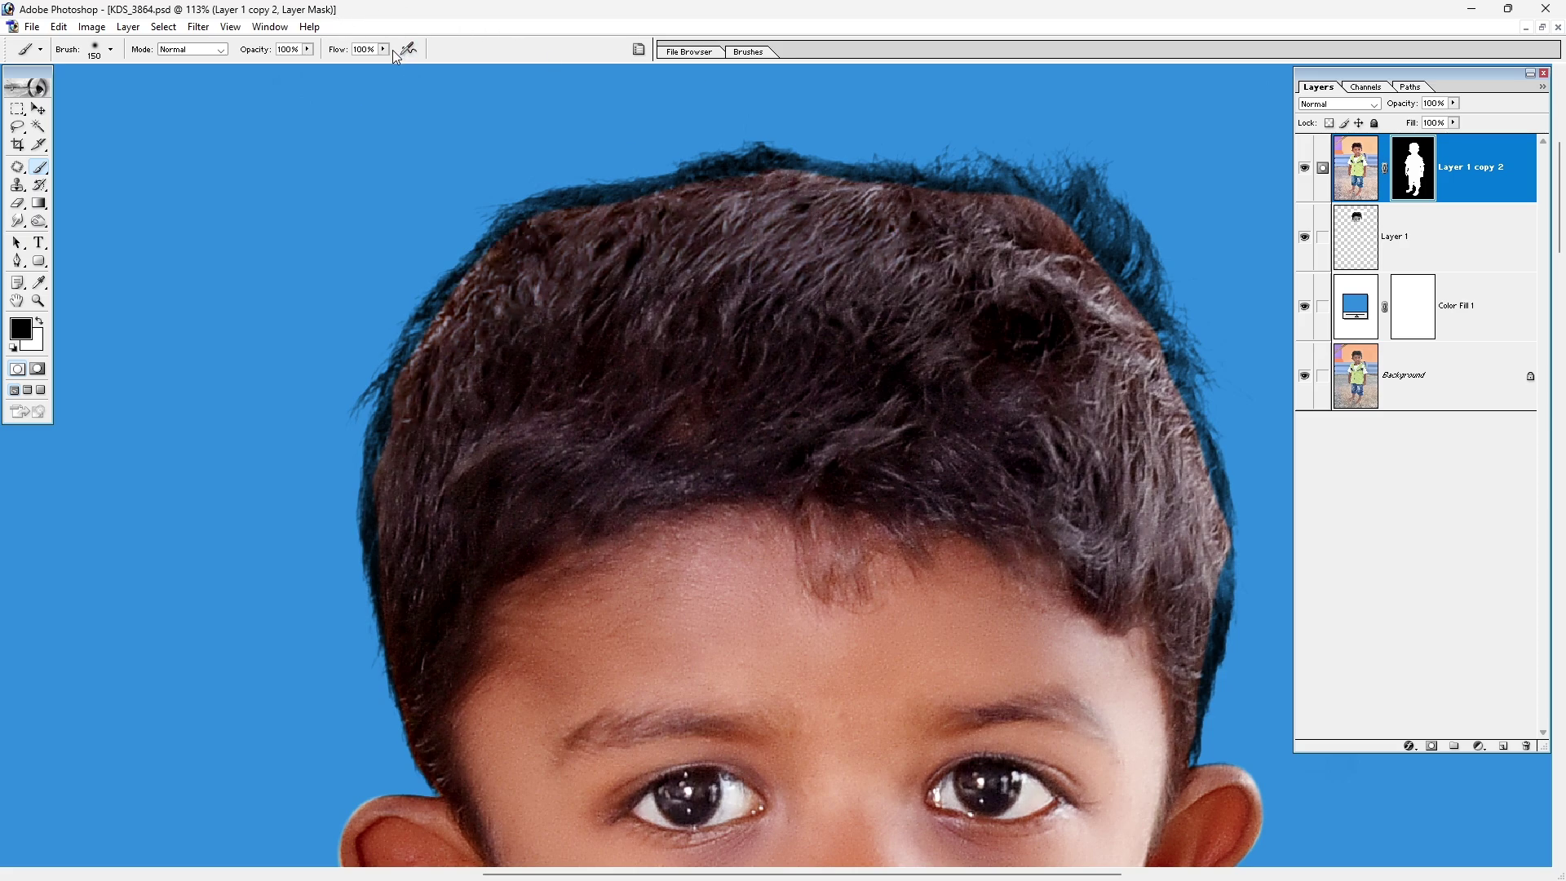
drag(386, 49, 324, 71)
key(bracketleft)
key(bracketleft)
Paint out the reddish fringe along the left, top and right hair edges.
drag(357, 459, 382, 741)
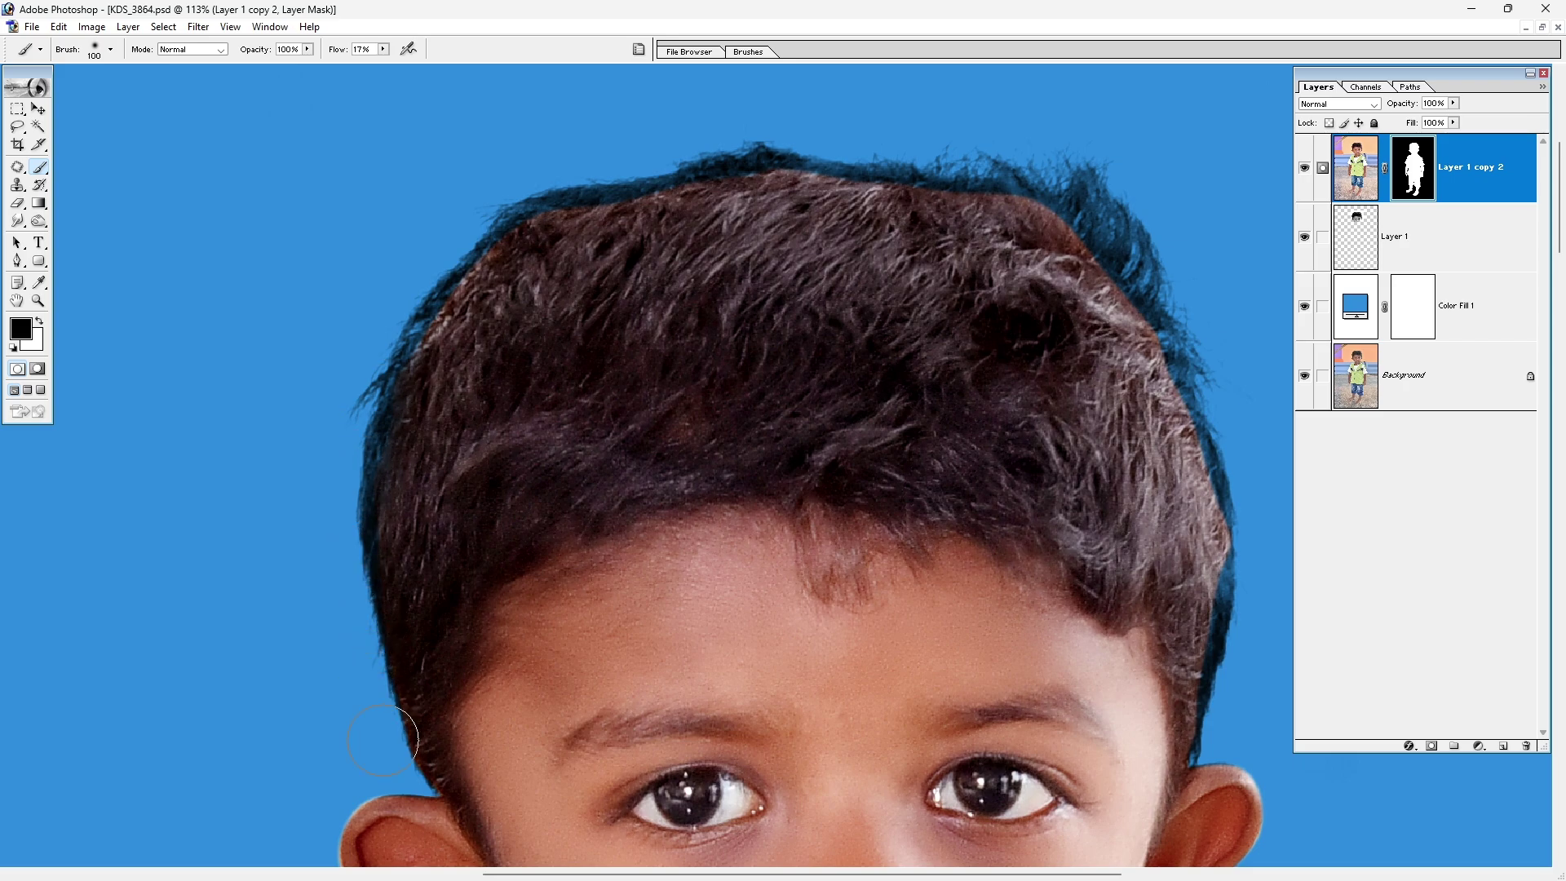
drag(383, 383, 309, 587)
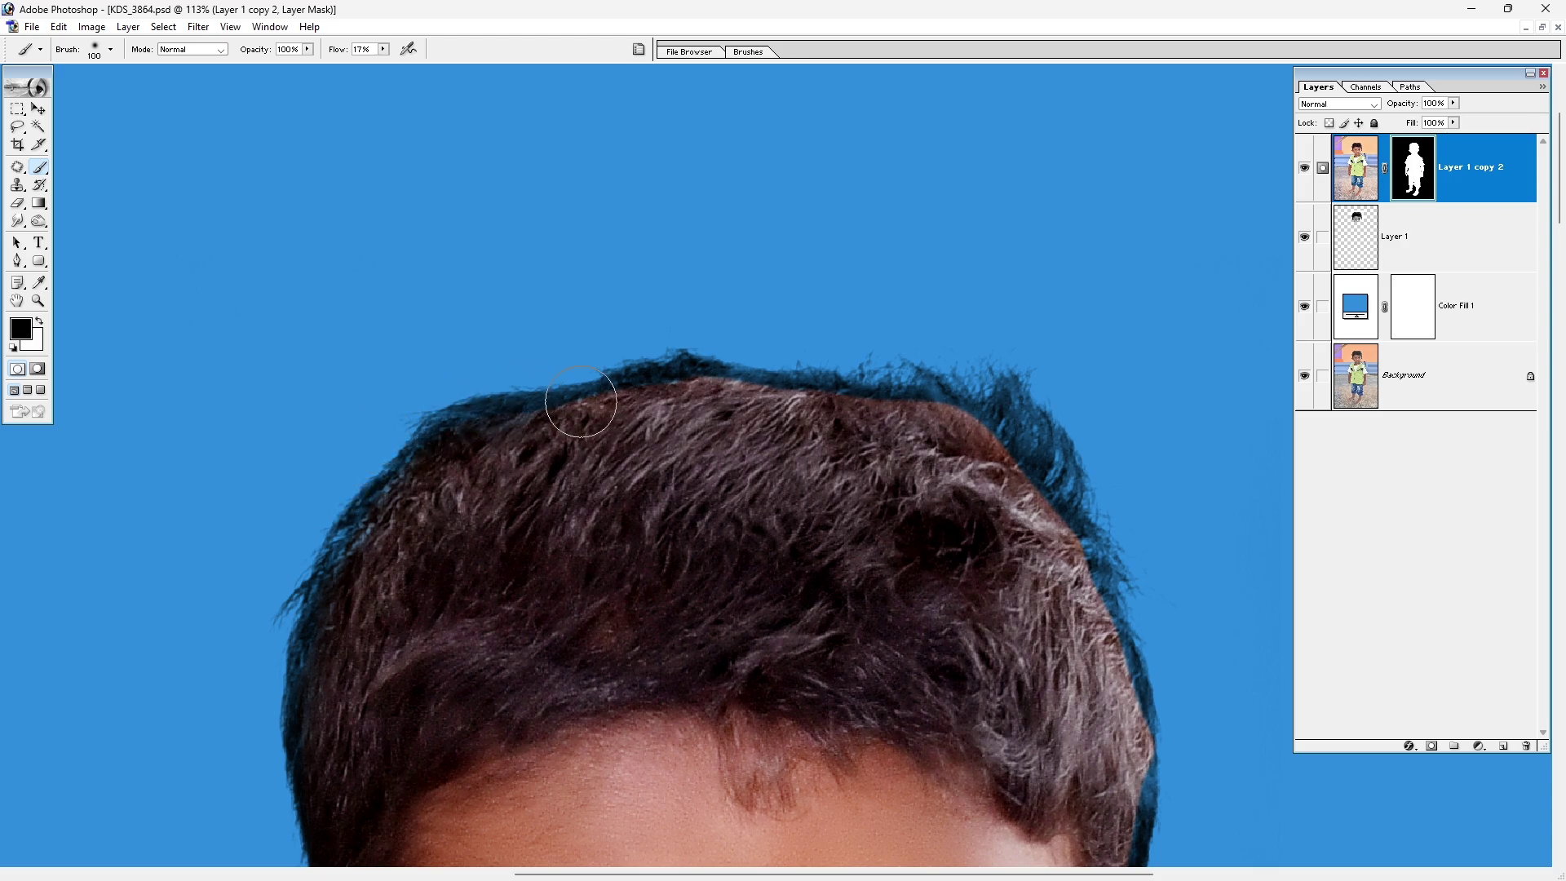
mouse_move(628, 383)
mouse_down()
mouse_move(902, 403)
mouse_move(1100, 541)
mouse_move(1093, 619)
mouse_move(1040, 501)
mouse_up()
mouse_move(1047, 441)
mouse_down()
mouse_move(1081, 496)
mouse_move(1097, 670)
mouse_up()
scroll(1093, 587, down, 3)
key(bracketleft)
key(bracketleft)
key(bracketleft)
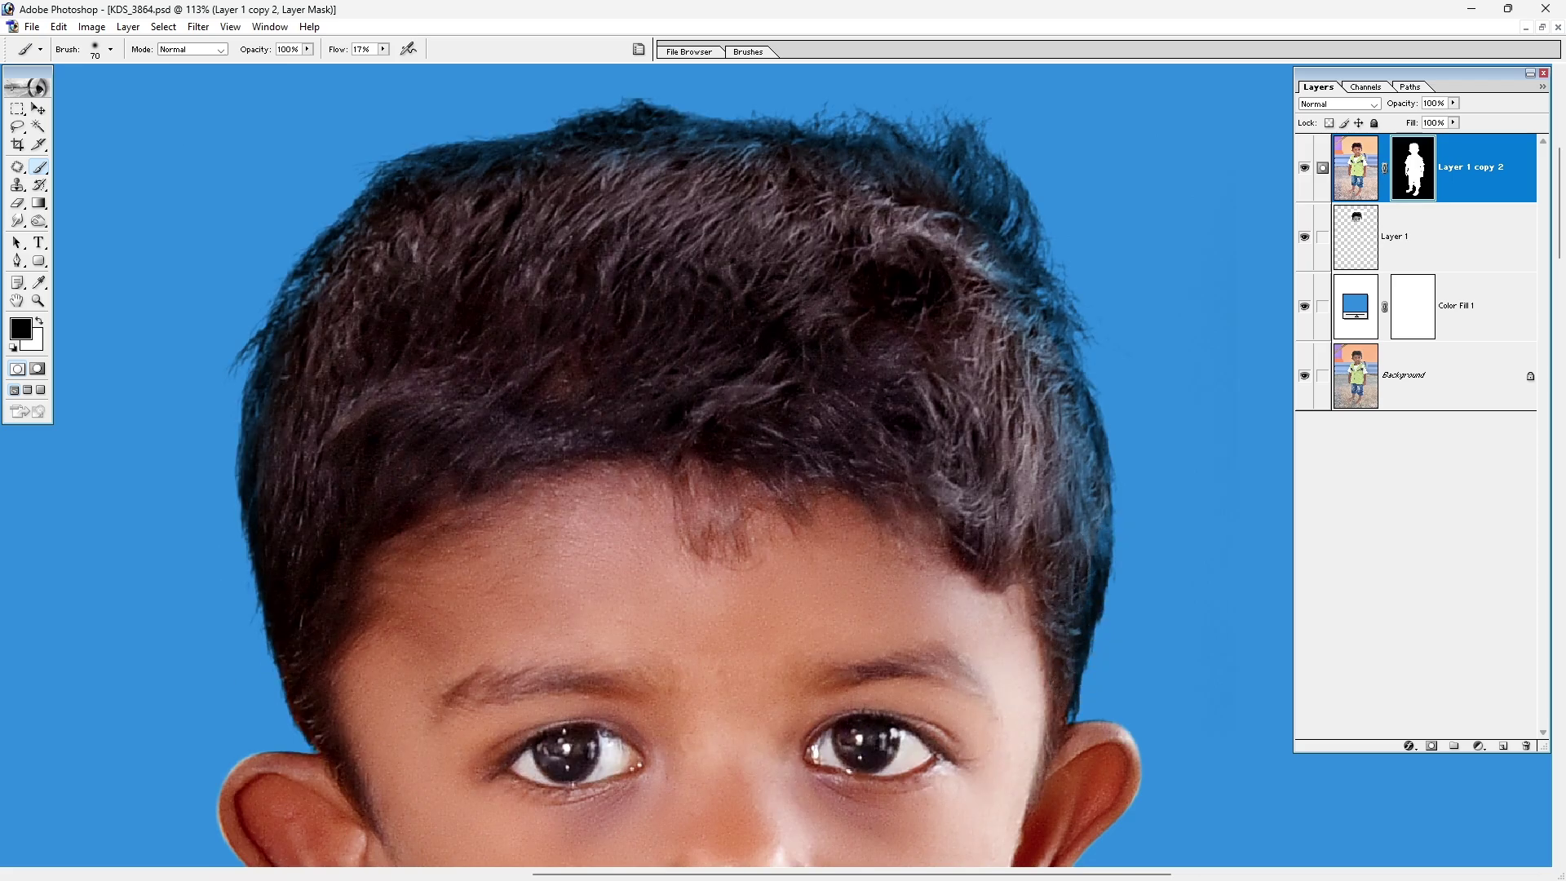
key(ctrl+minus)
key(ctrl+minus)
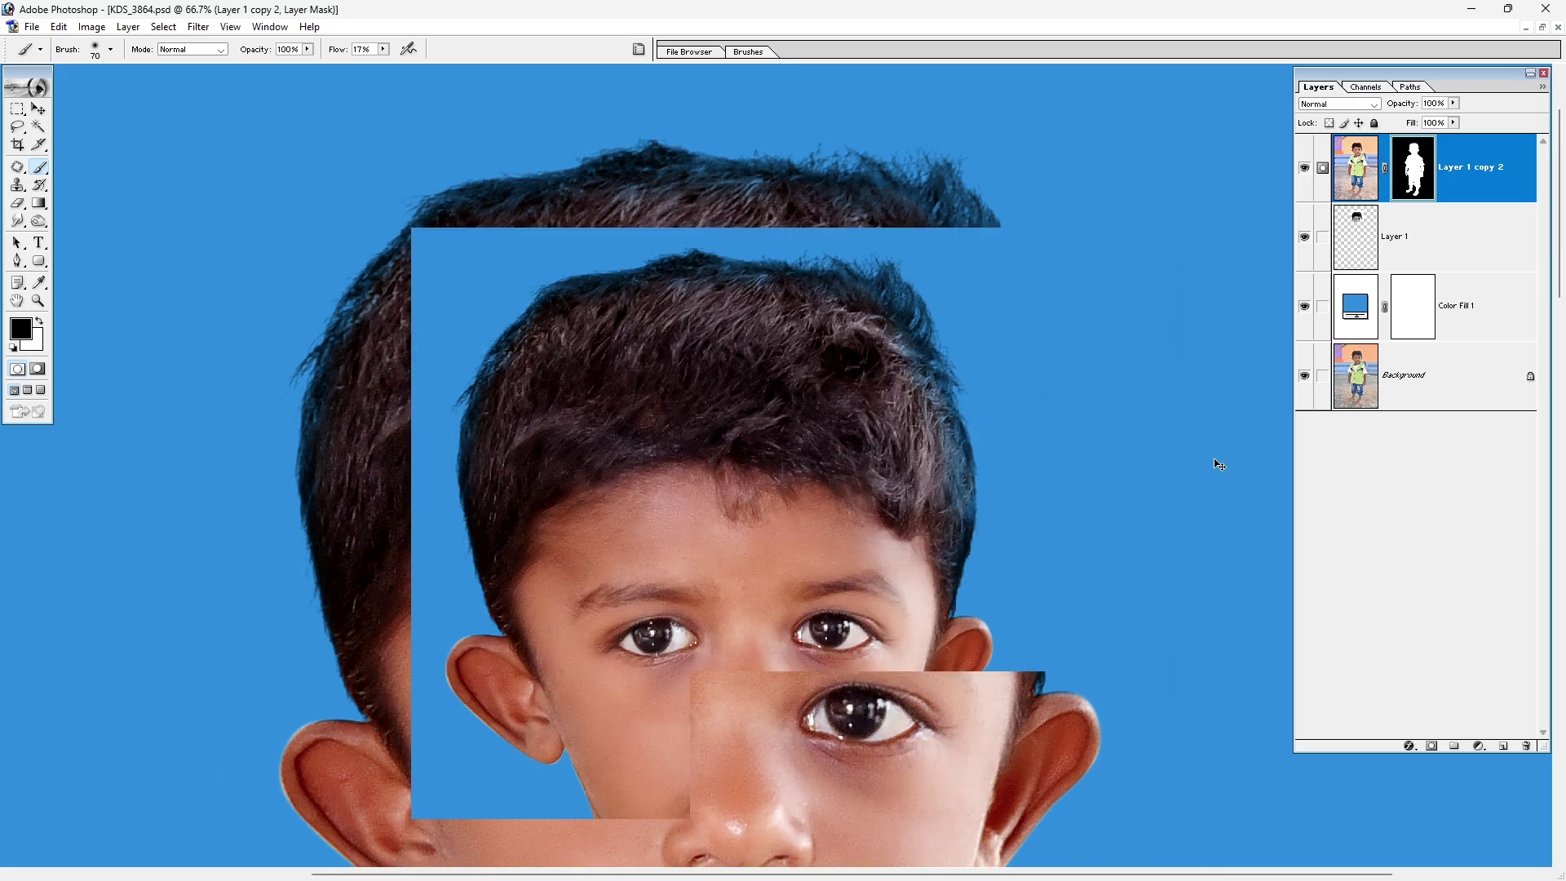
key(w)
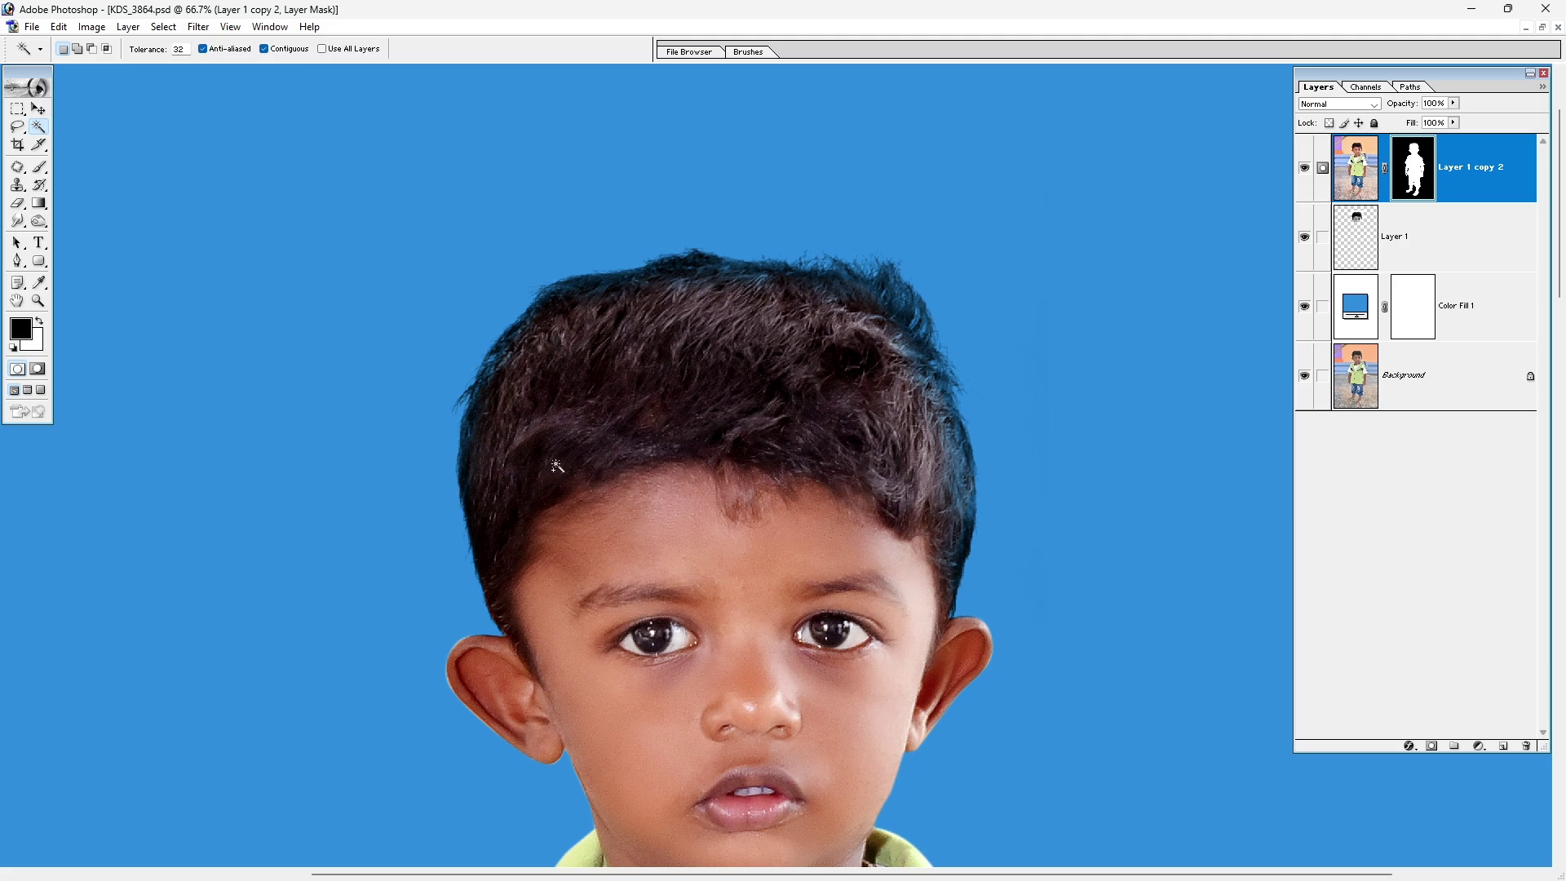
Select the boy's hair with the Magic Wand and feather it 10 px.
shift+click(607, 419)
shift+click(749, 334)
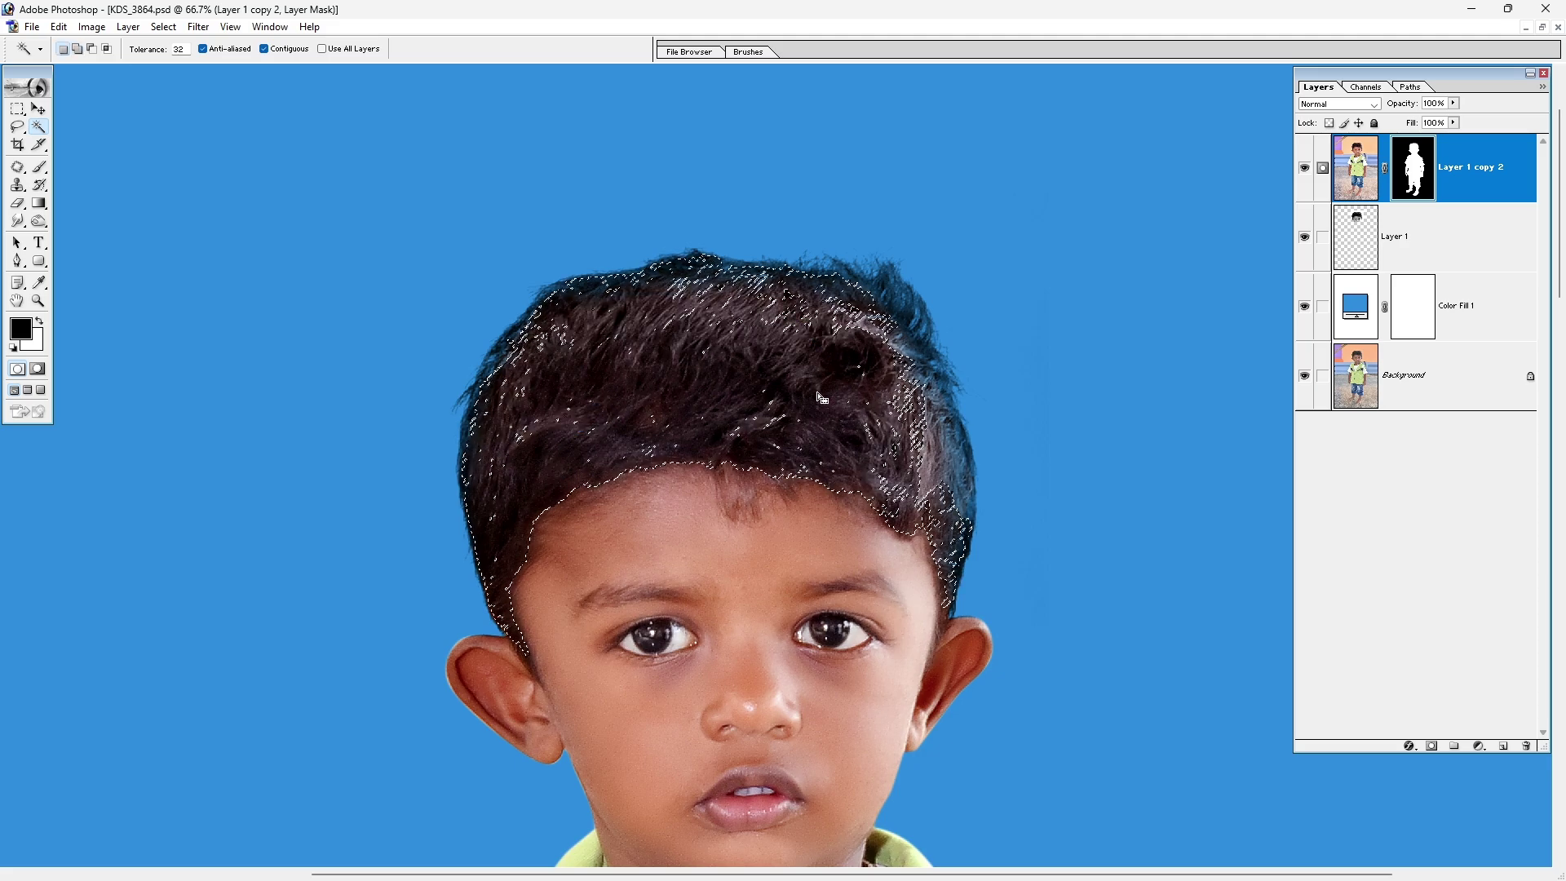
right_click(822, 398)
click(859, 465)
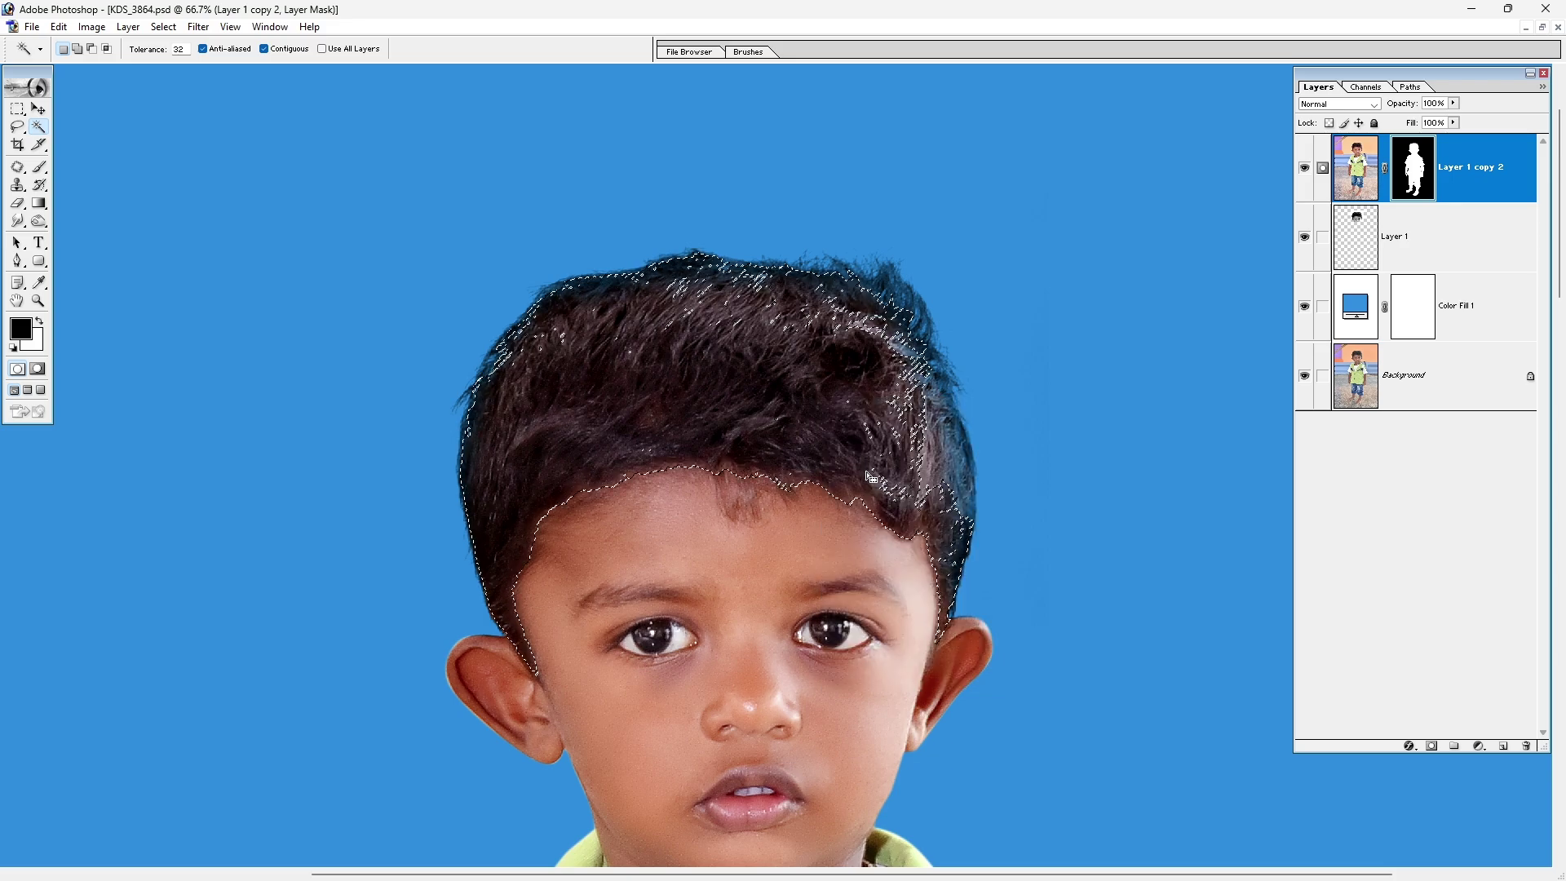
shift+click(925, 465)
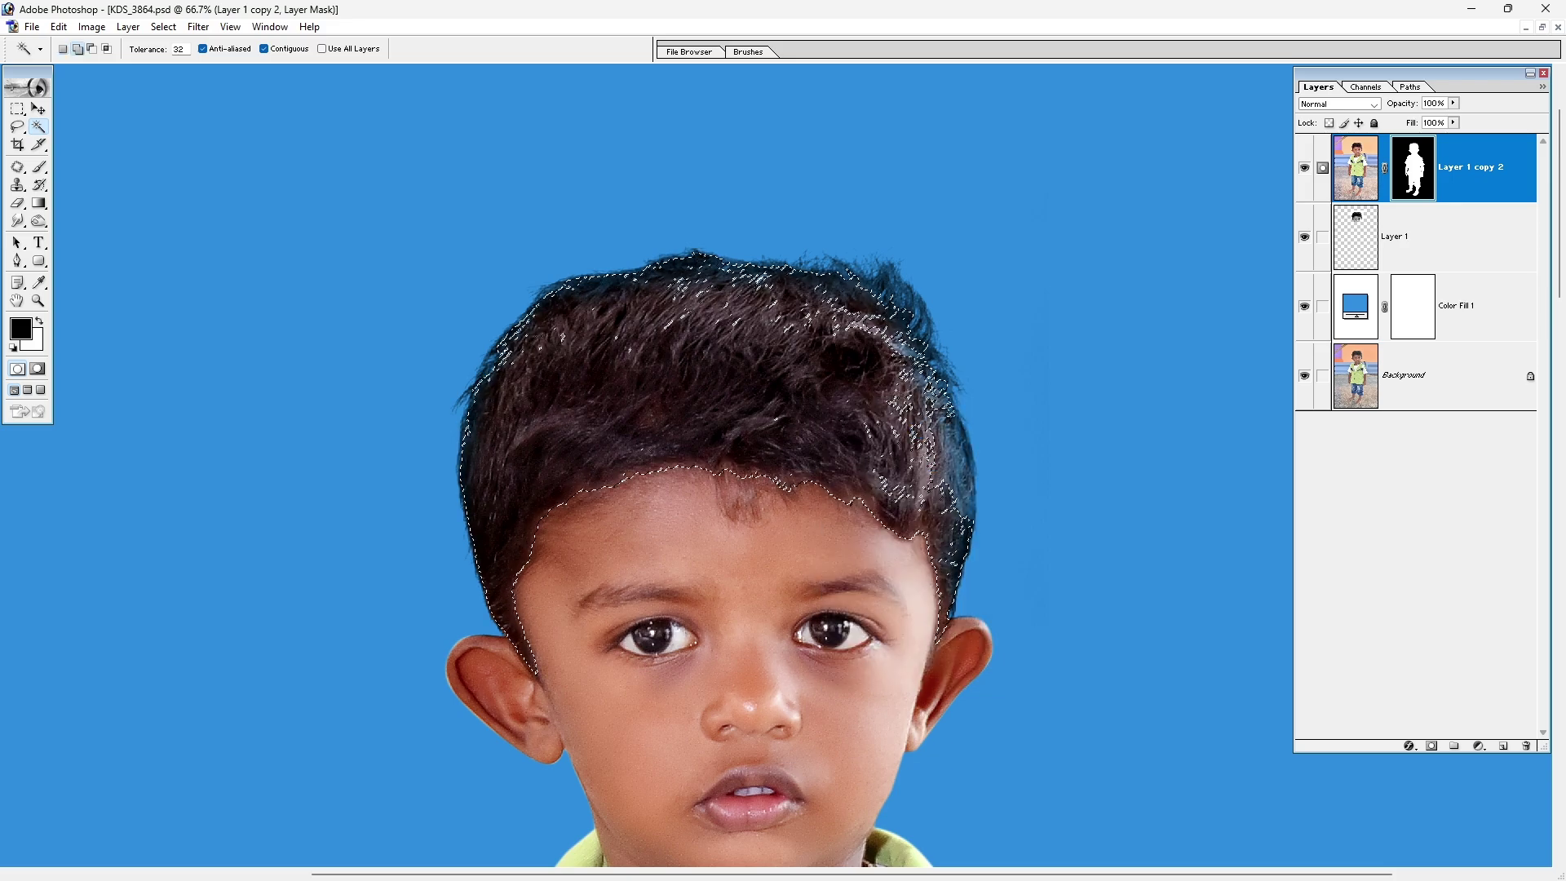
click(824, 421)
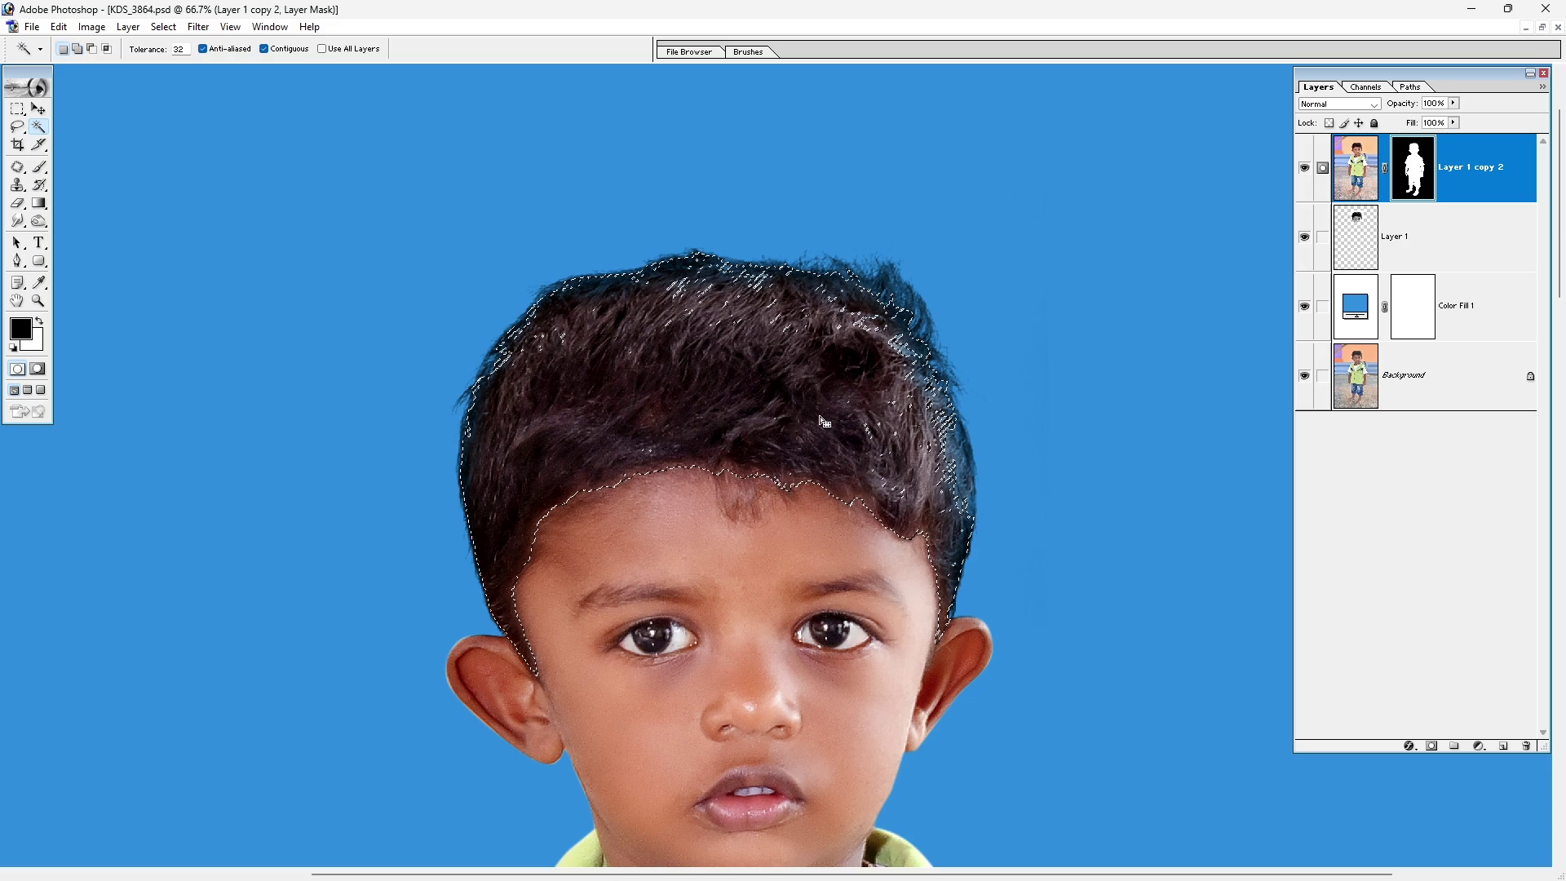
key(ctrl+alt+d)
text(10)
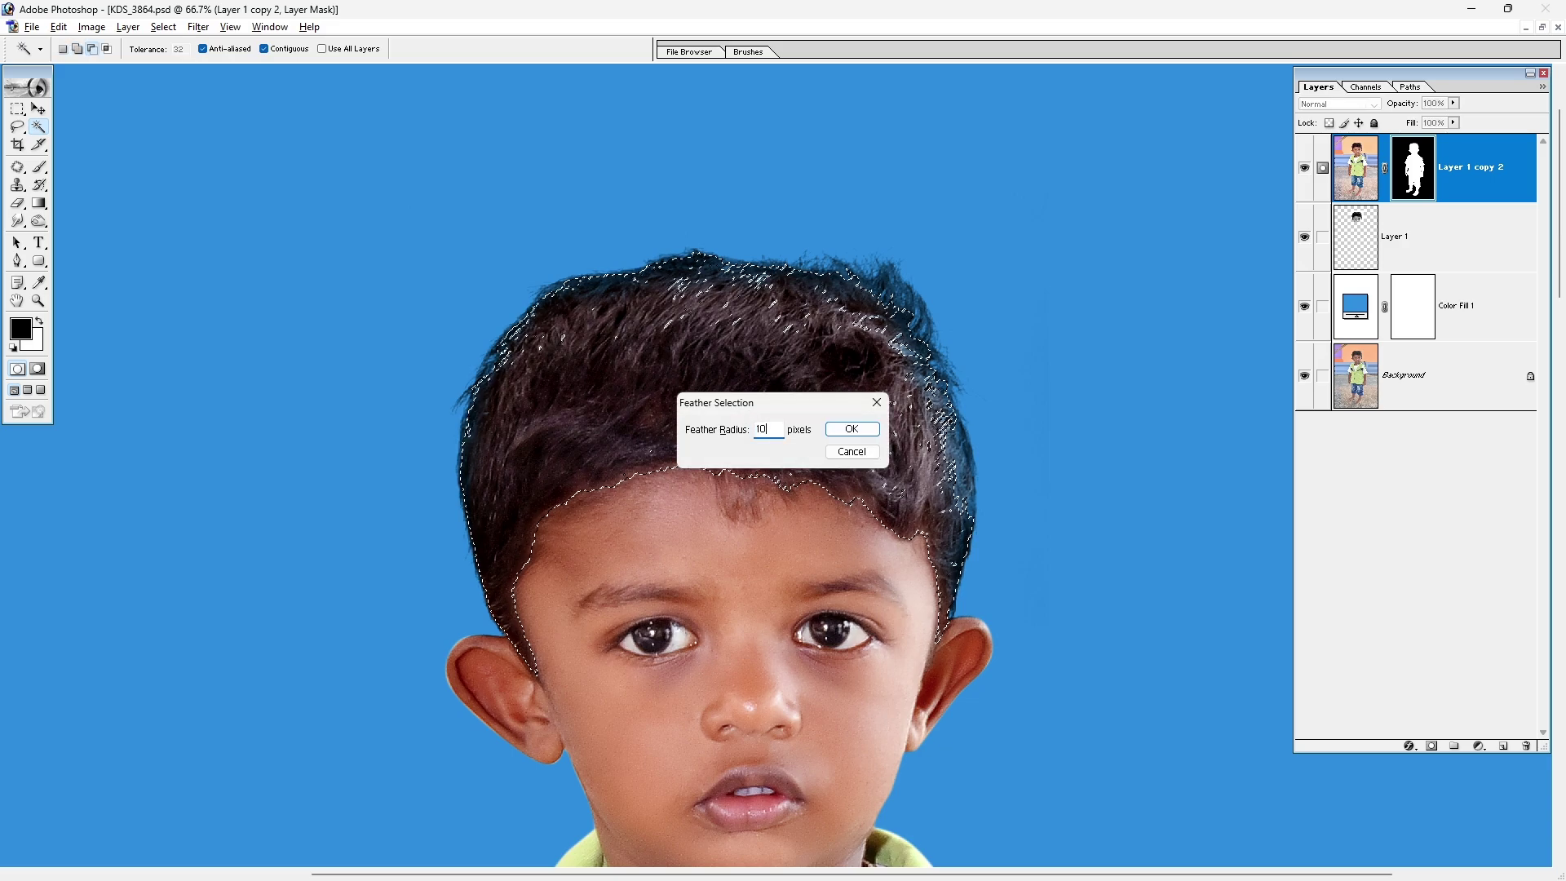
key(Return)
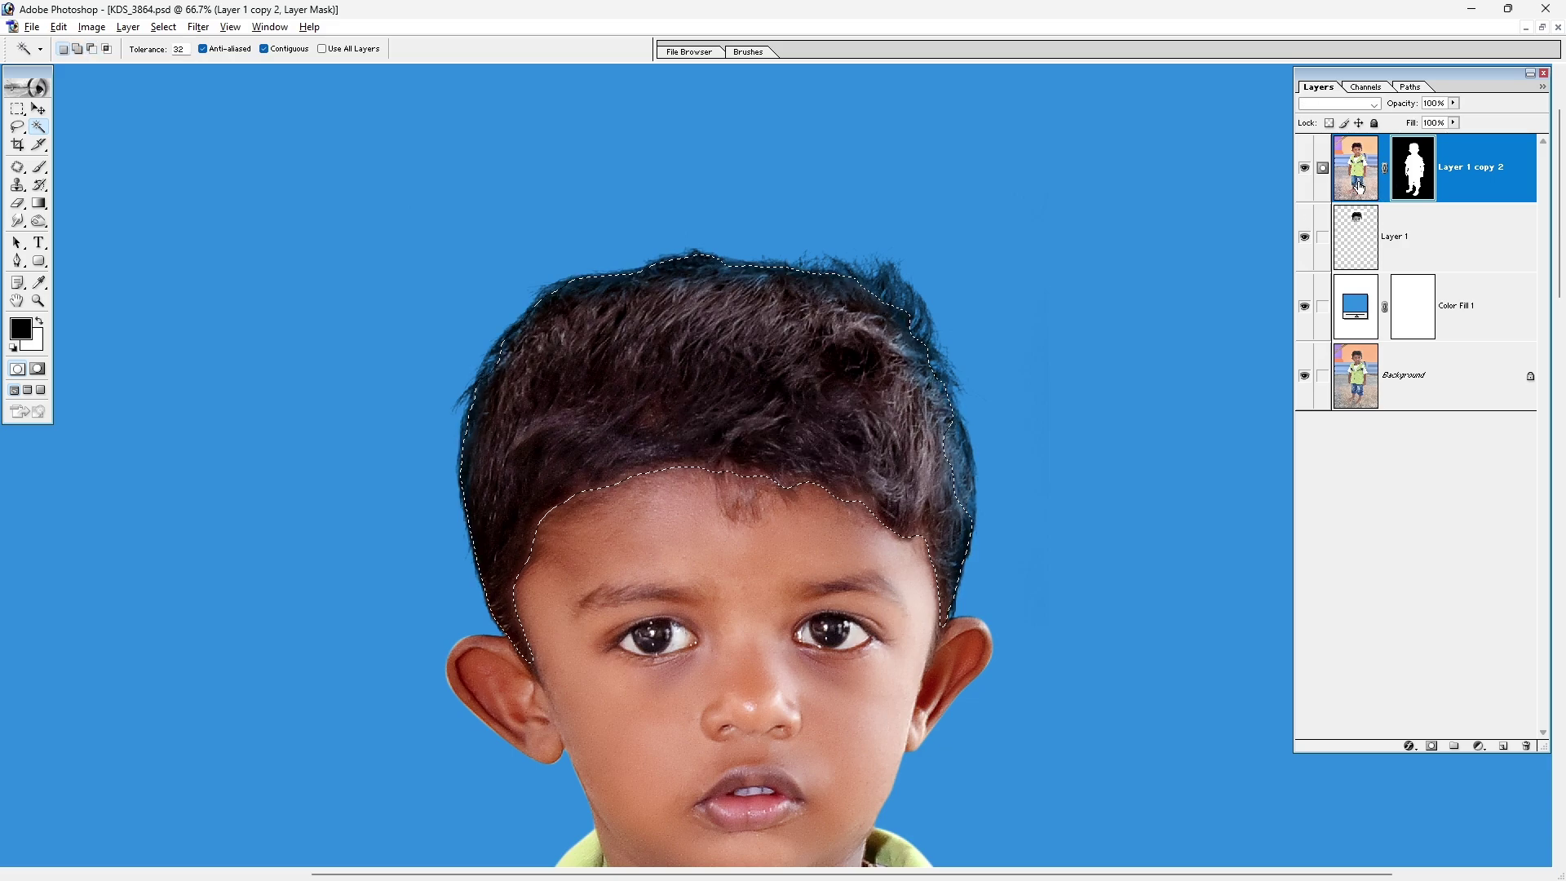
Darken the selected hair with a Curves adjustment on the layer image.
click(1354, 171)
key(ctrl+m)
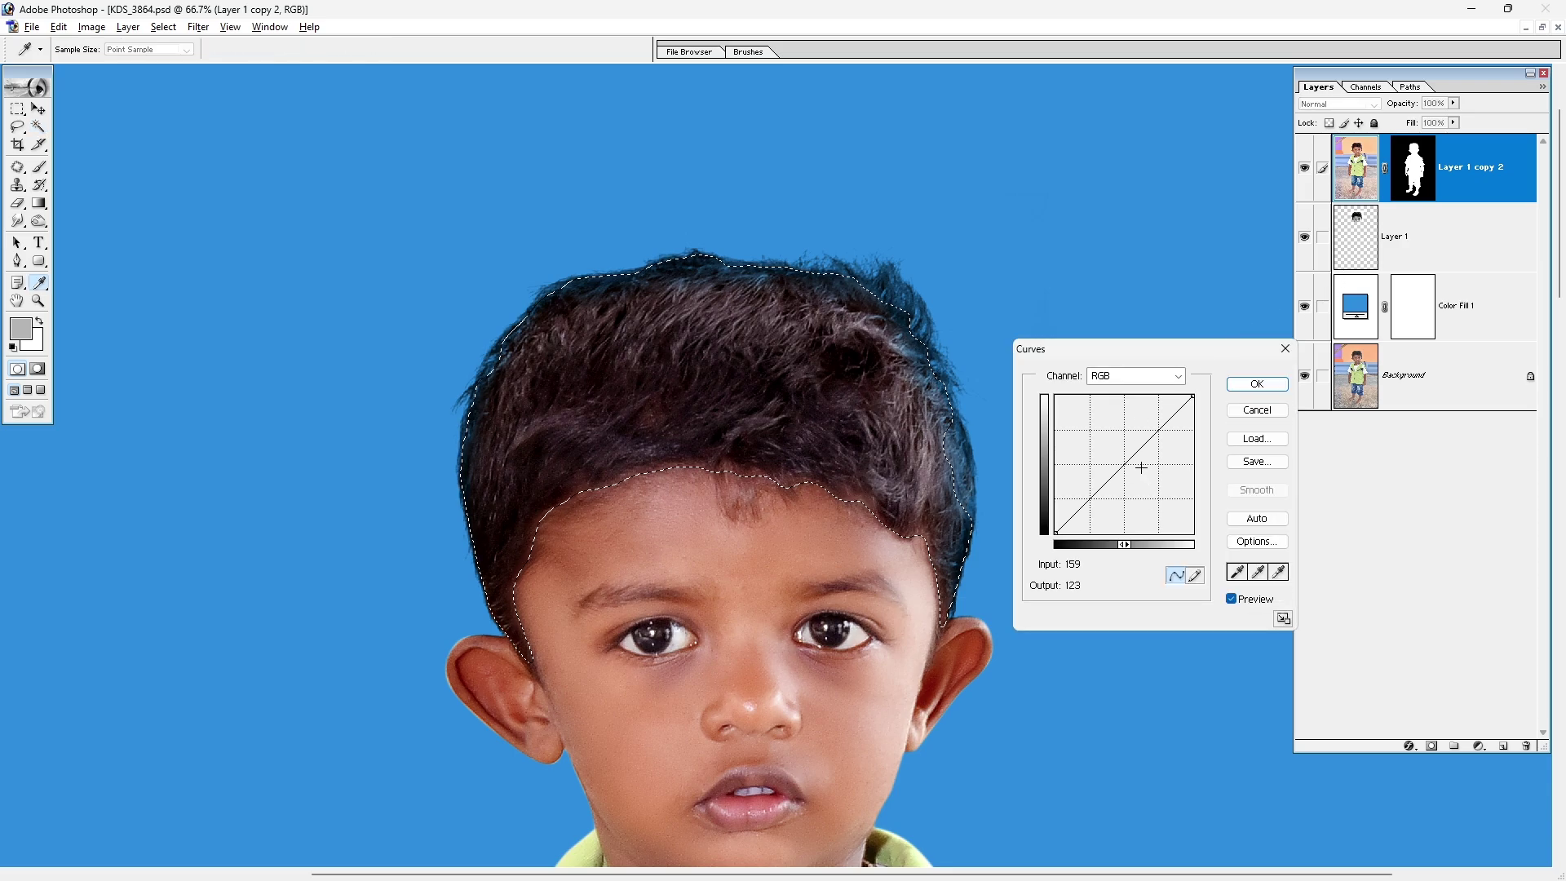
click(1141, 467)
click(1255, 388)
key(w)
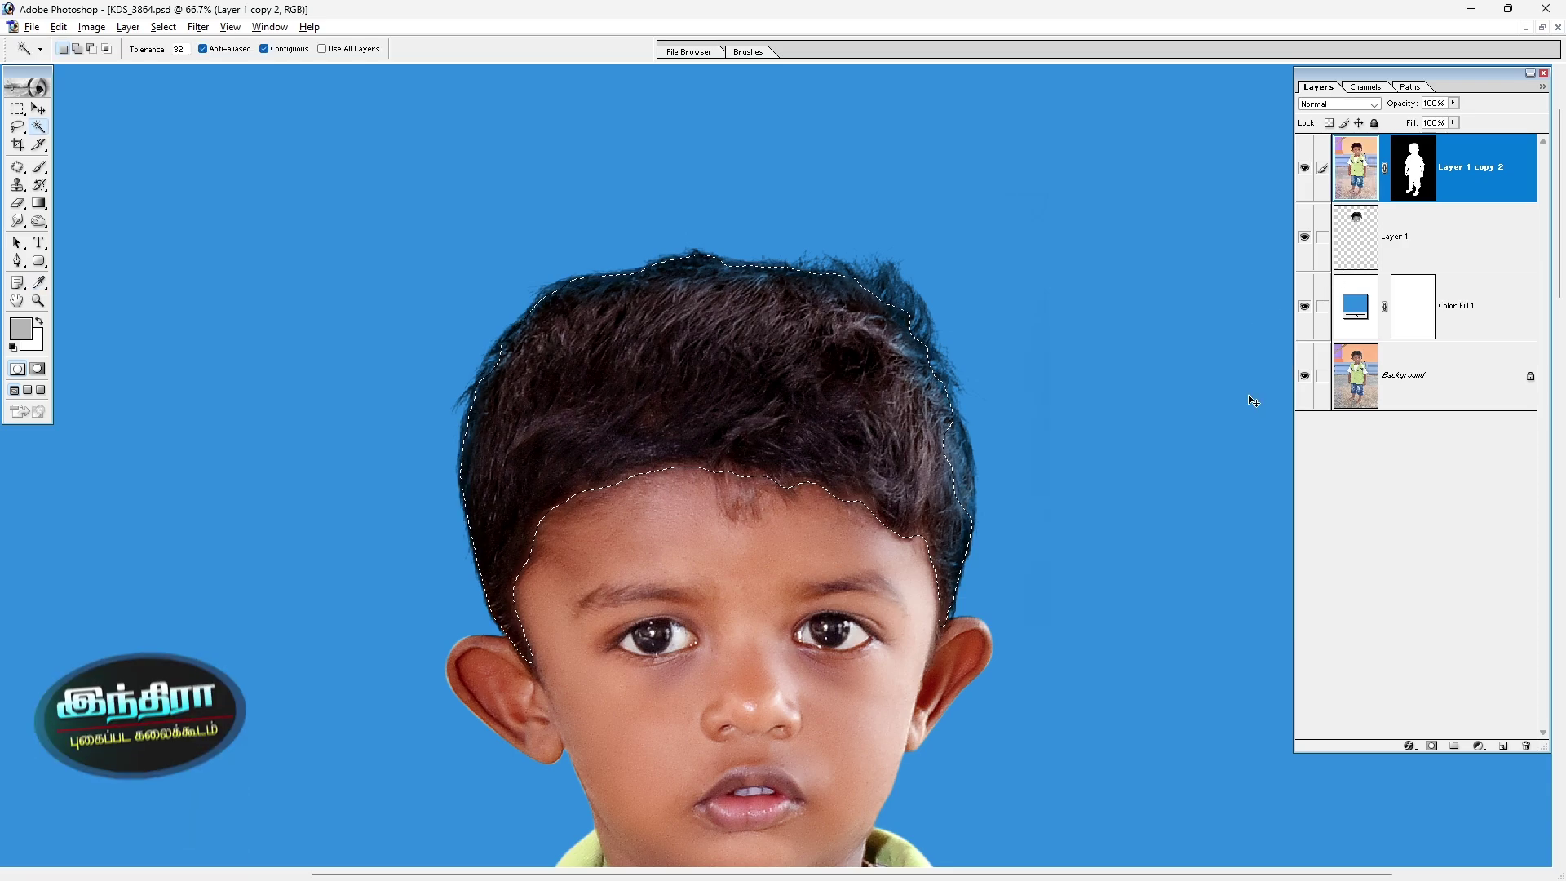
Lower the hair's Reds saturation to -59 with Hue/Saturation.
key(ctrl+u)
click(1097, 393)
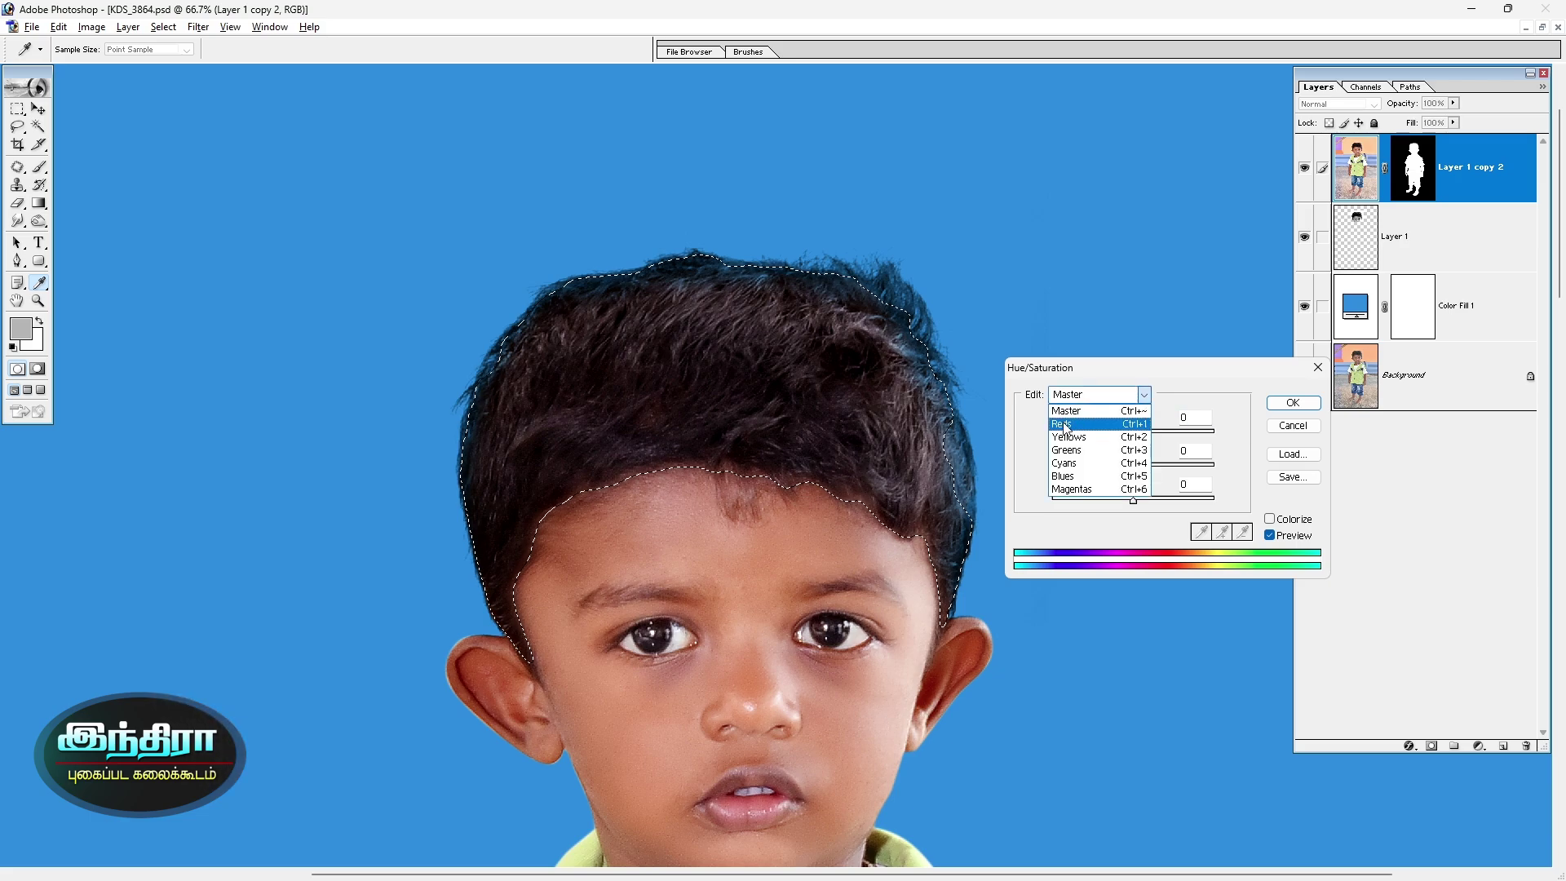
click(1064, 425)
mouse_move(1133, 464)
mouse_down()
mouse_move(1084, 463)
mouse_move(1103, 475)
mouse_up()
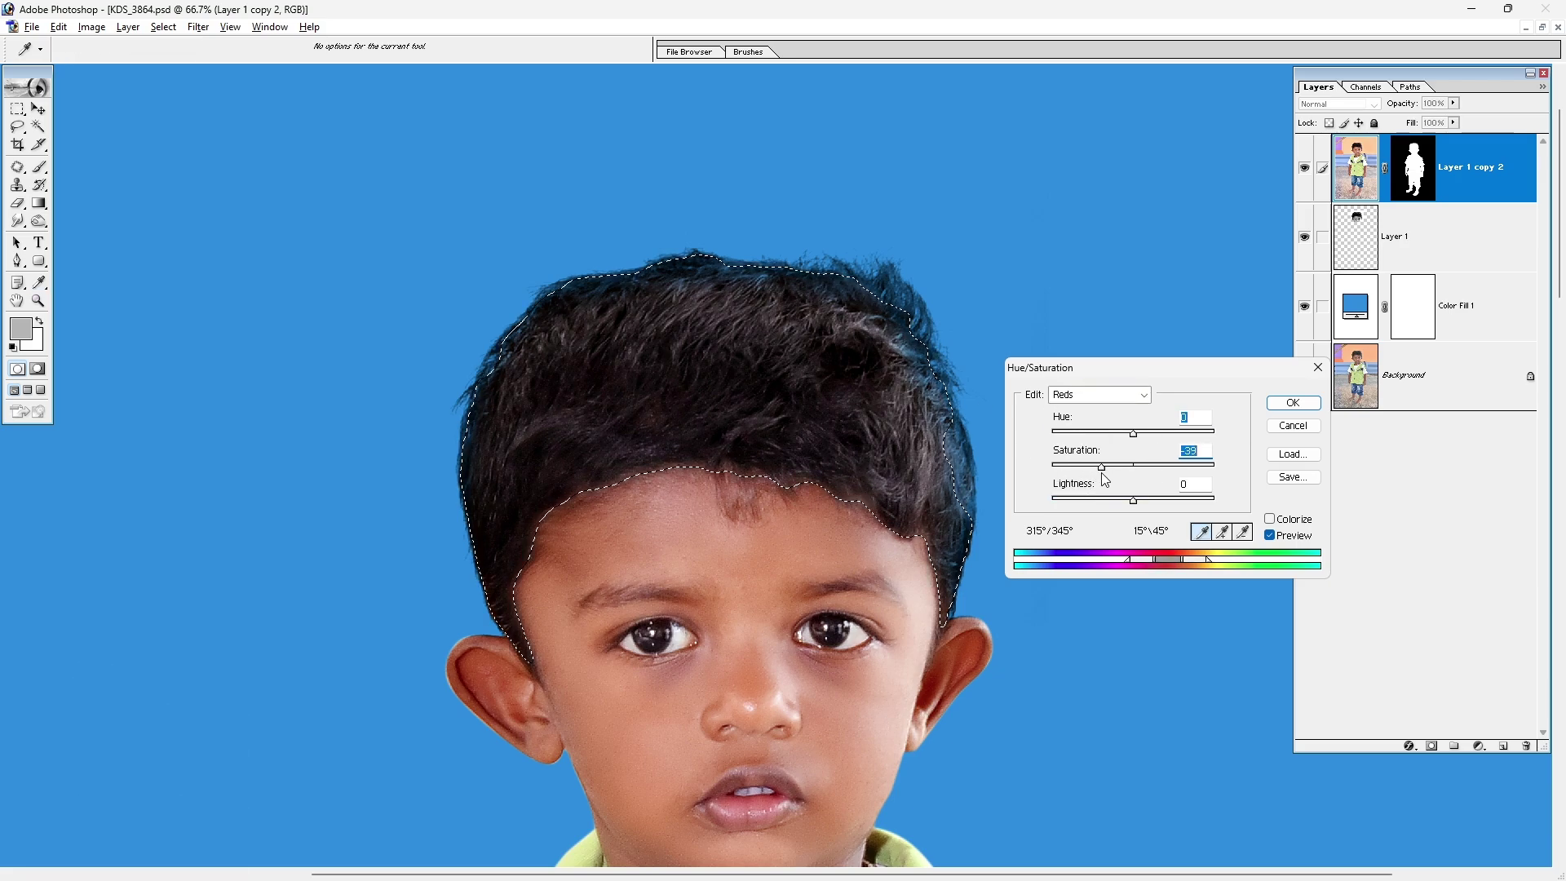
click(1292, 402)
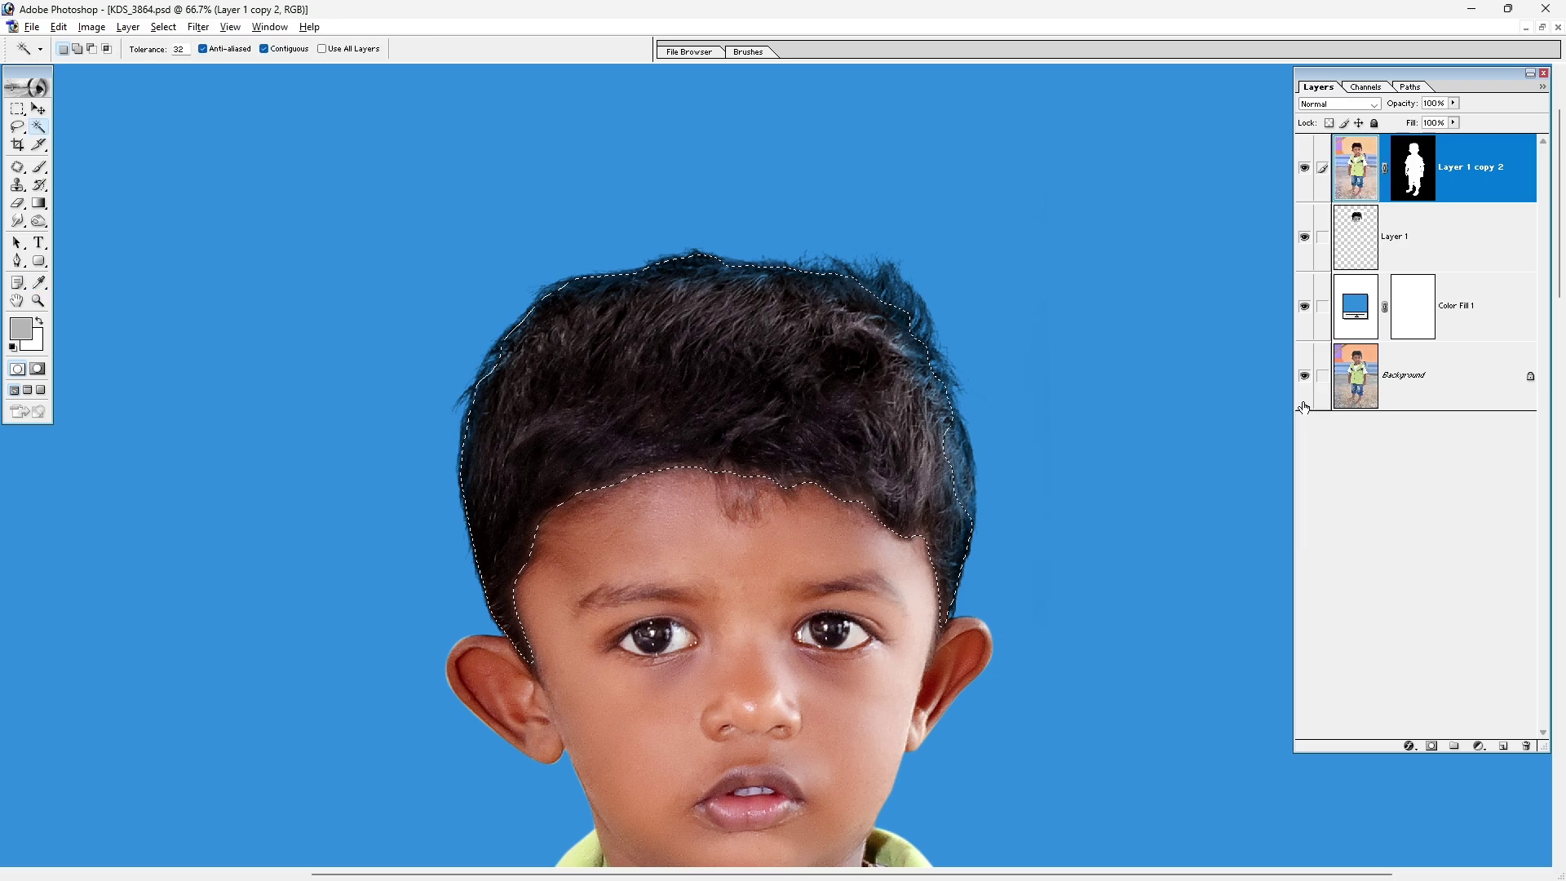
Set Quick Mask options to show Selected Areas with a green overlay, then exit Quick Mask.
key(ctrl+d)
key(ctrl+0)
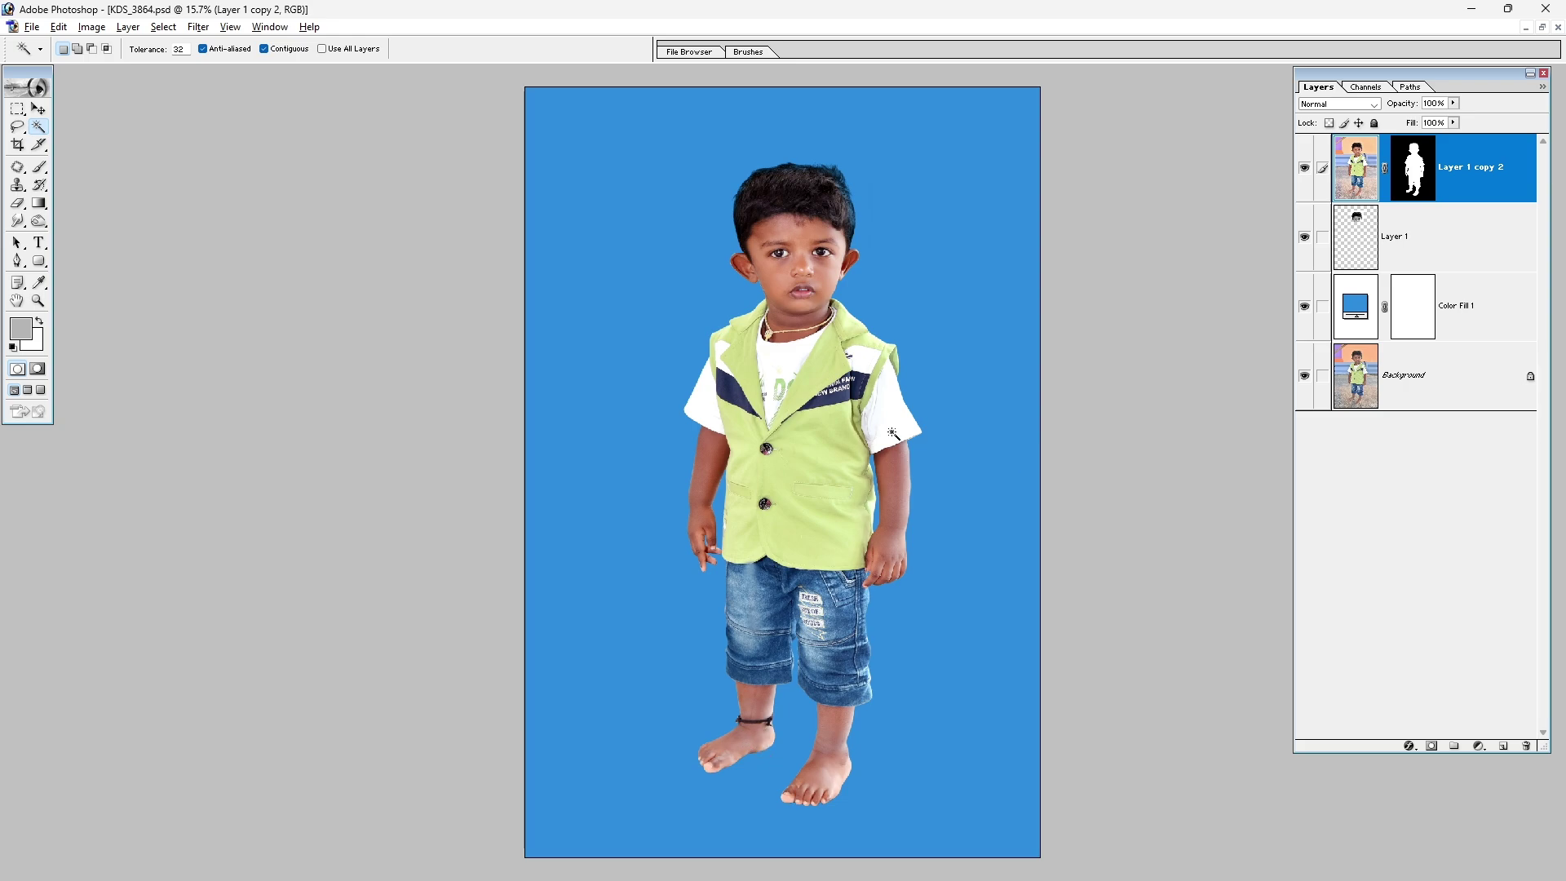
double_click(39, 371)
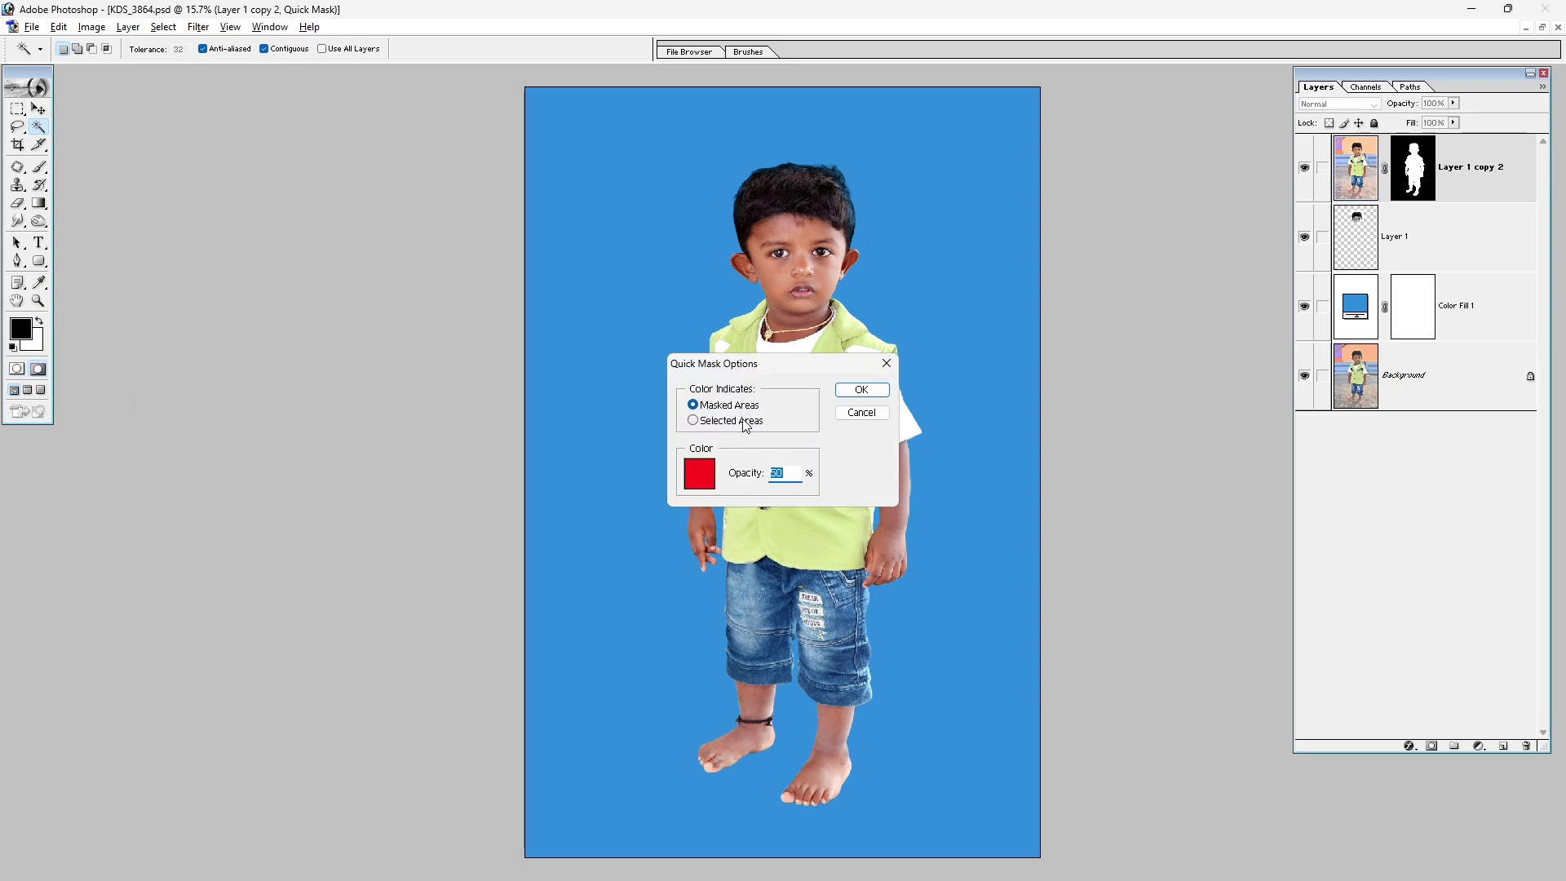
click(728, 424)
click(699, 475)
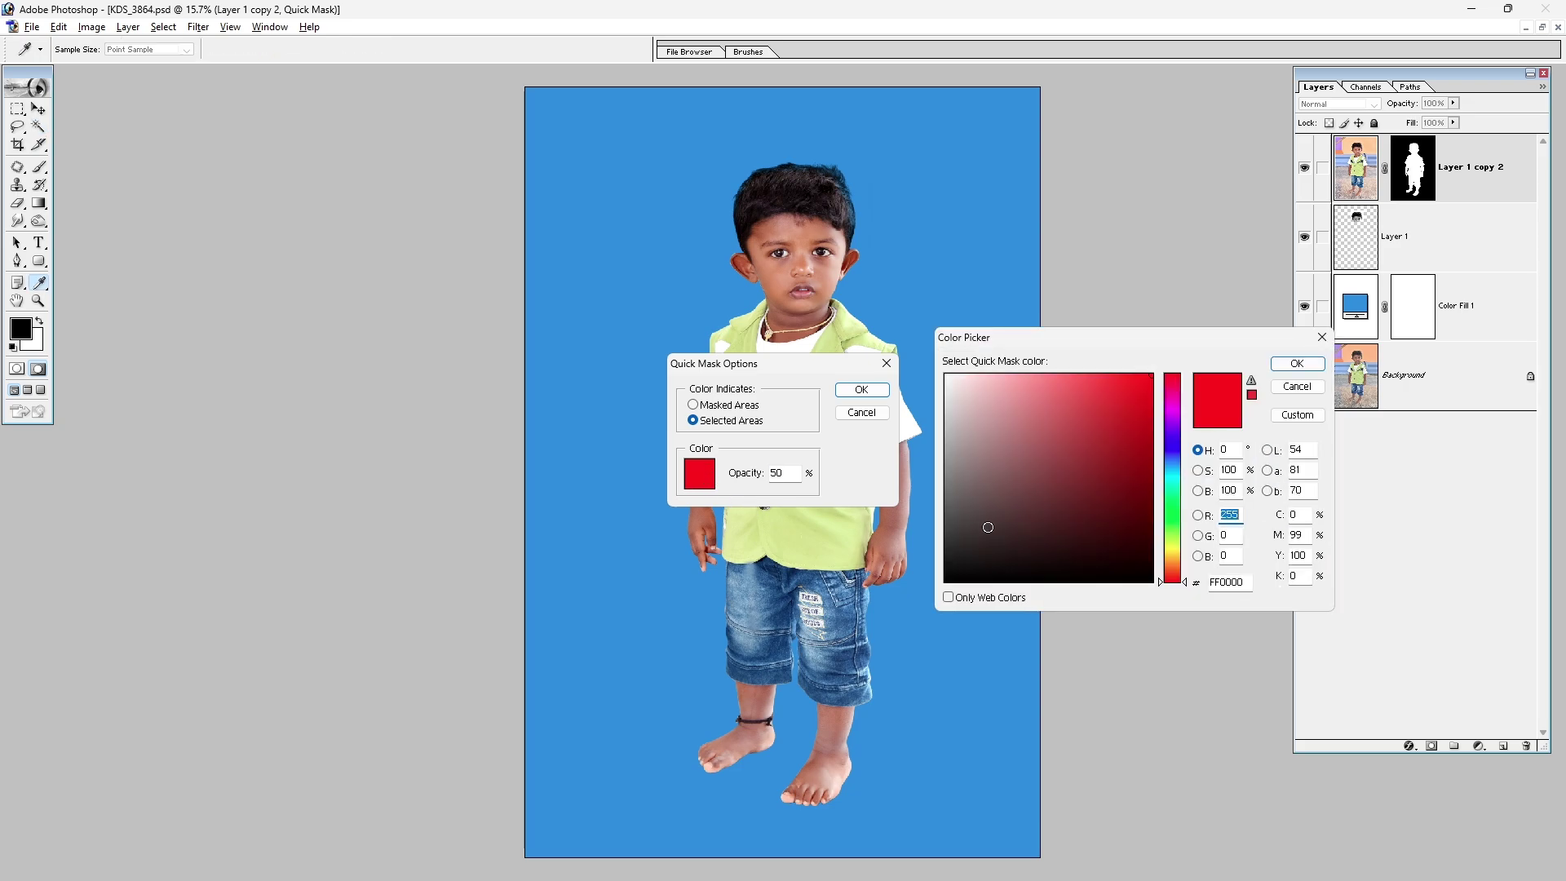
click(1165, 532)
click(1292, 364)
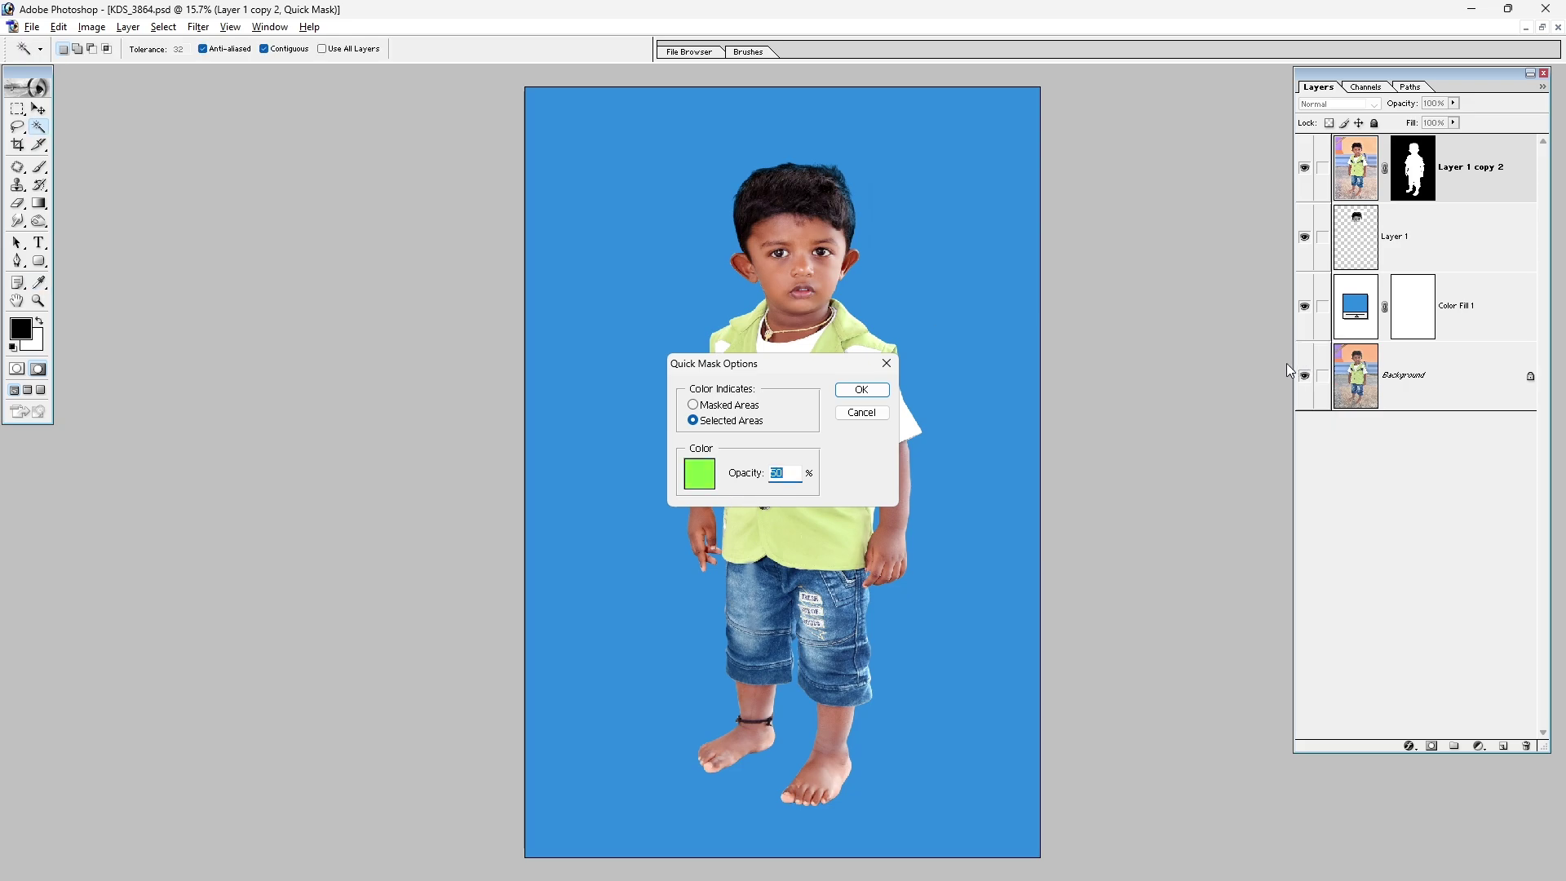
click(862, 392)
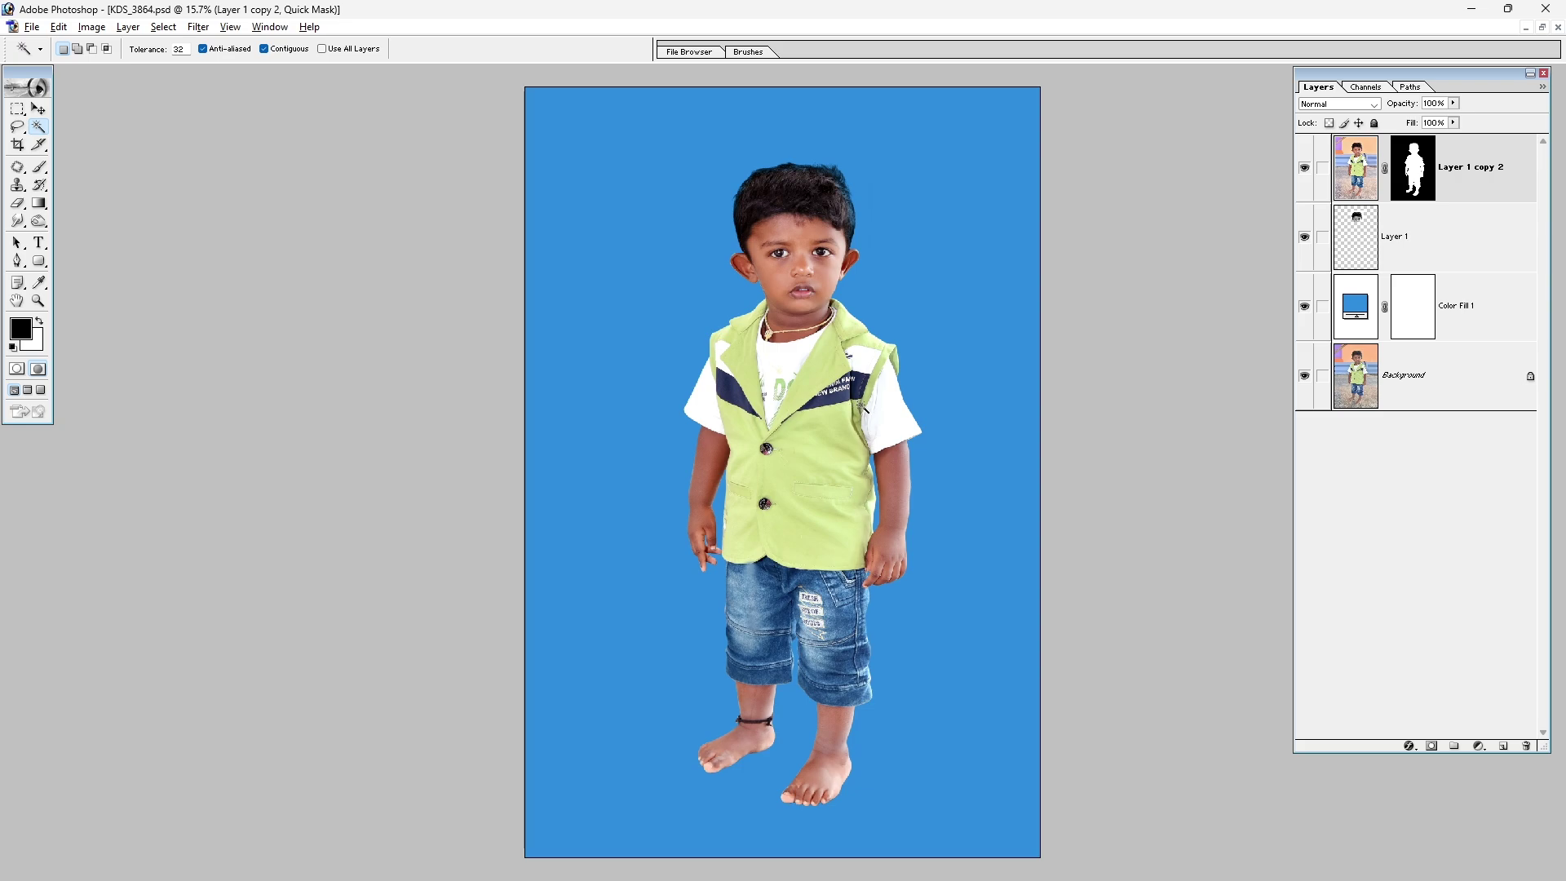
key(q)
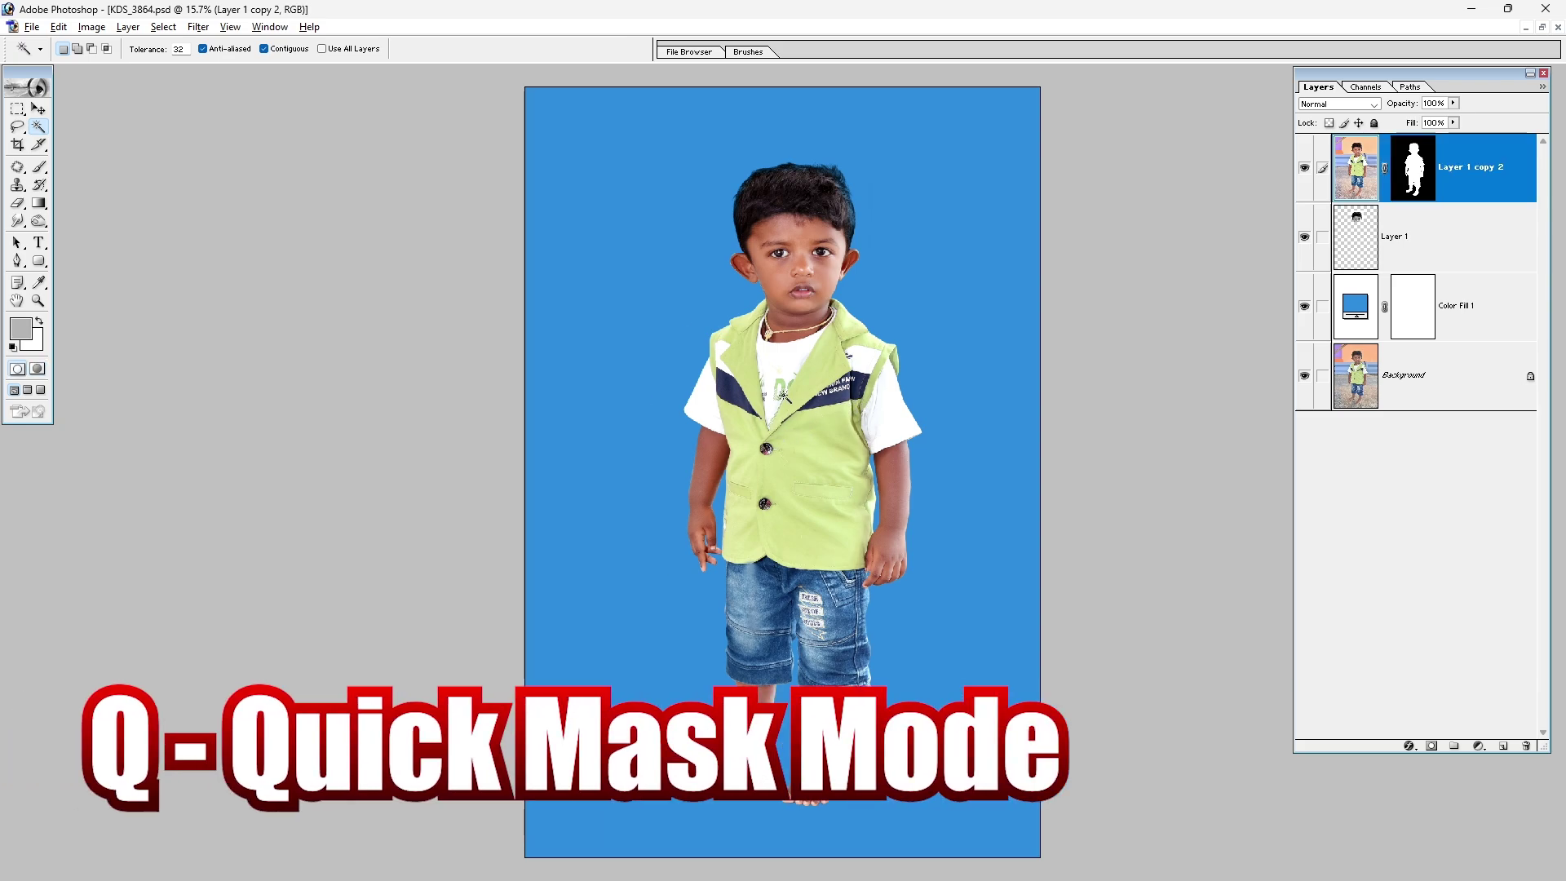
Switch to a much larger brush and undo a stray grey stroke on the leg.
key(b)
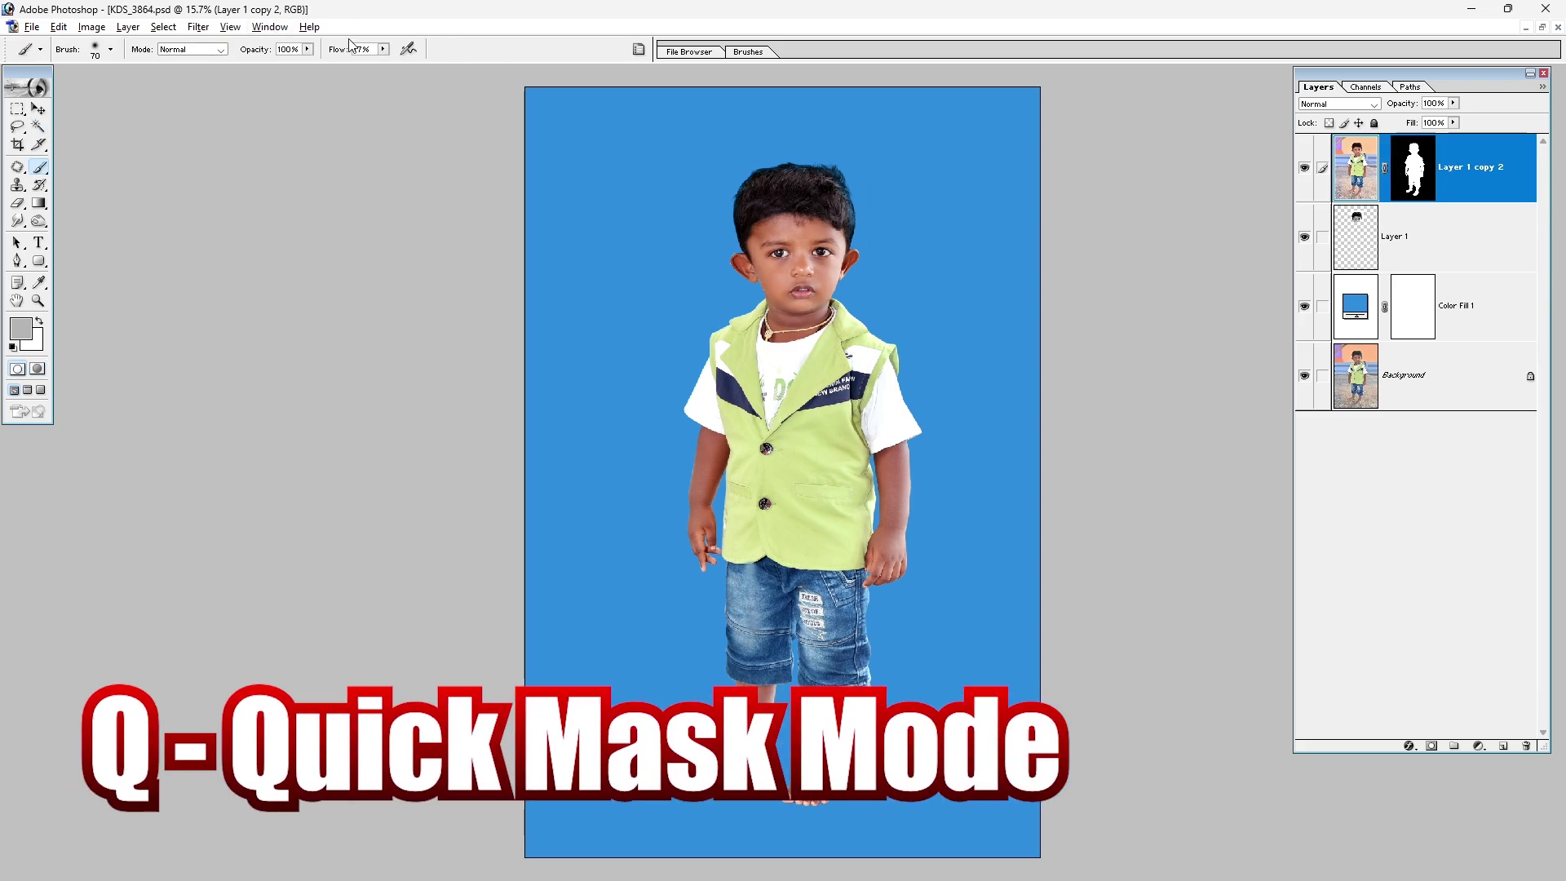
click(382, 49)
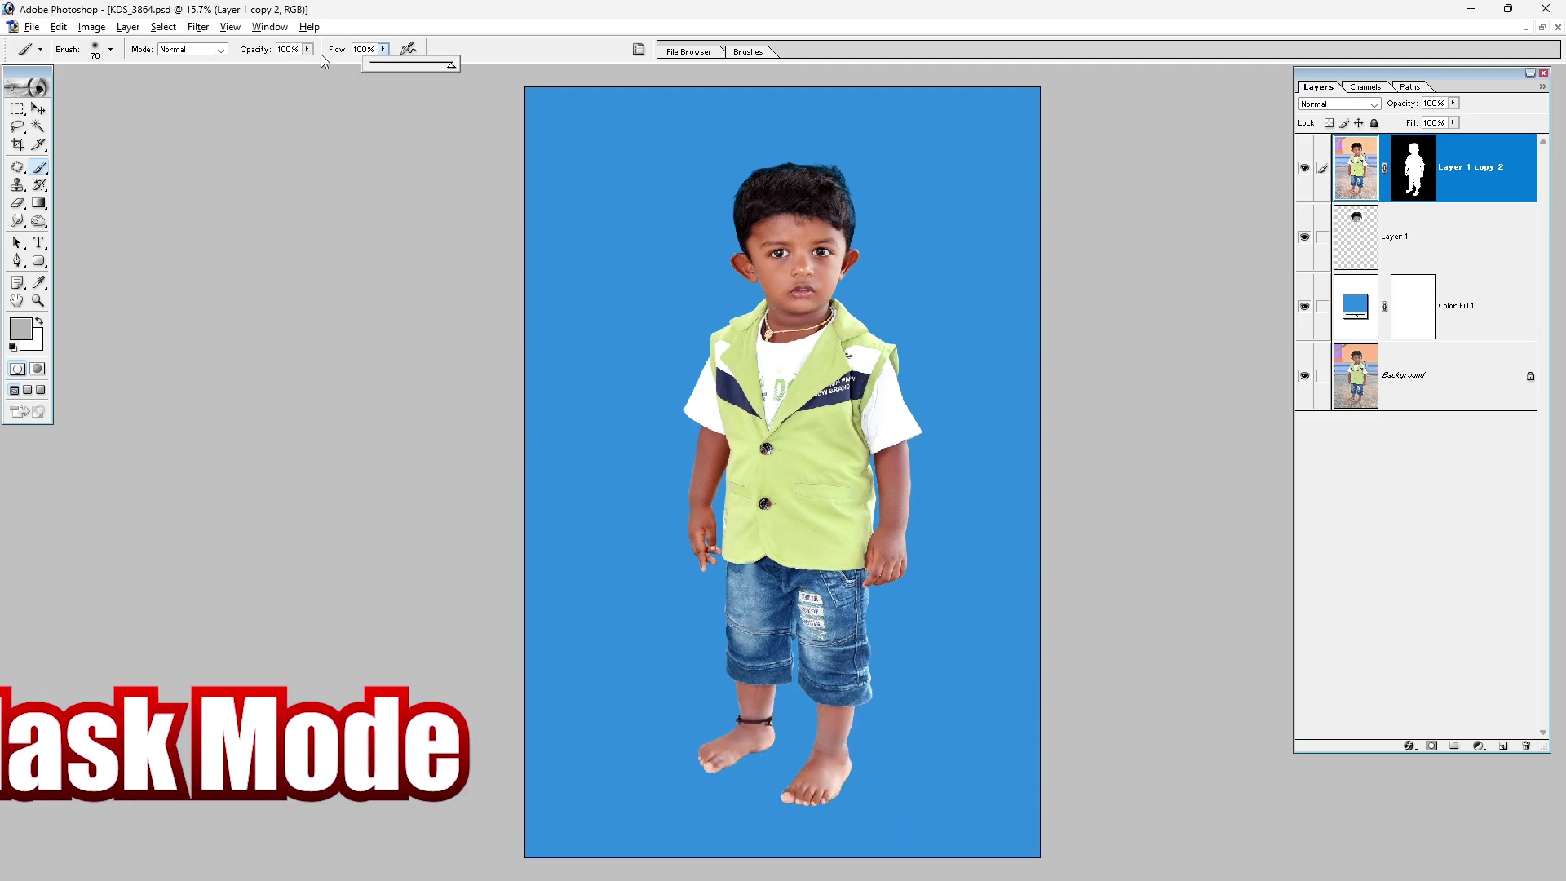
key(bracketright)
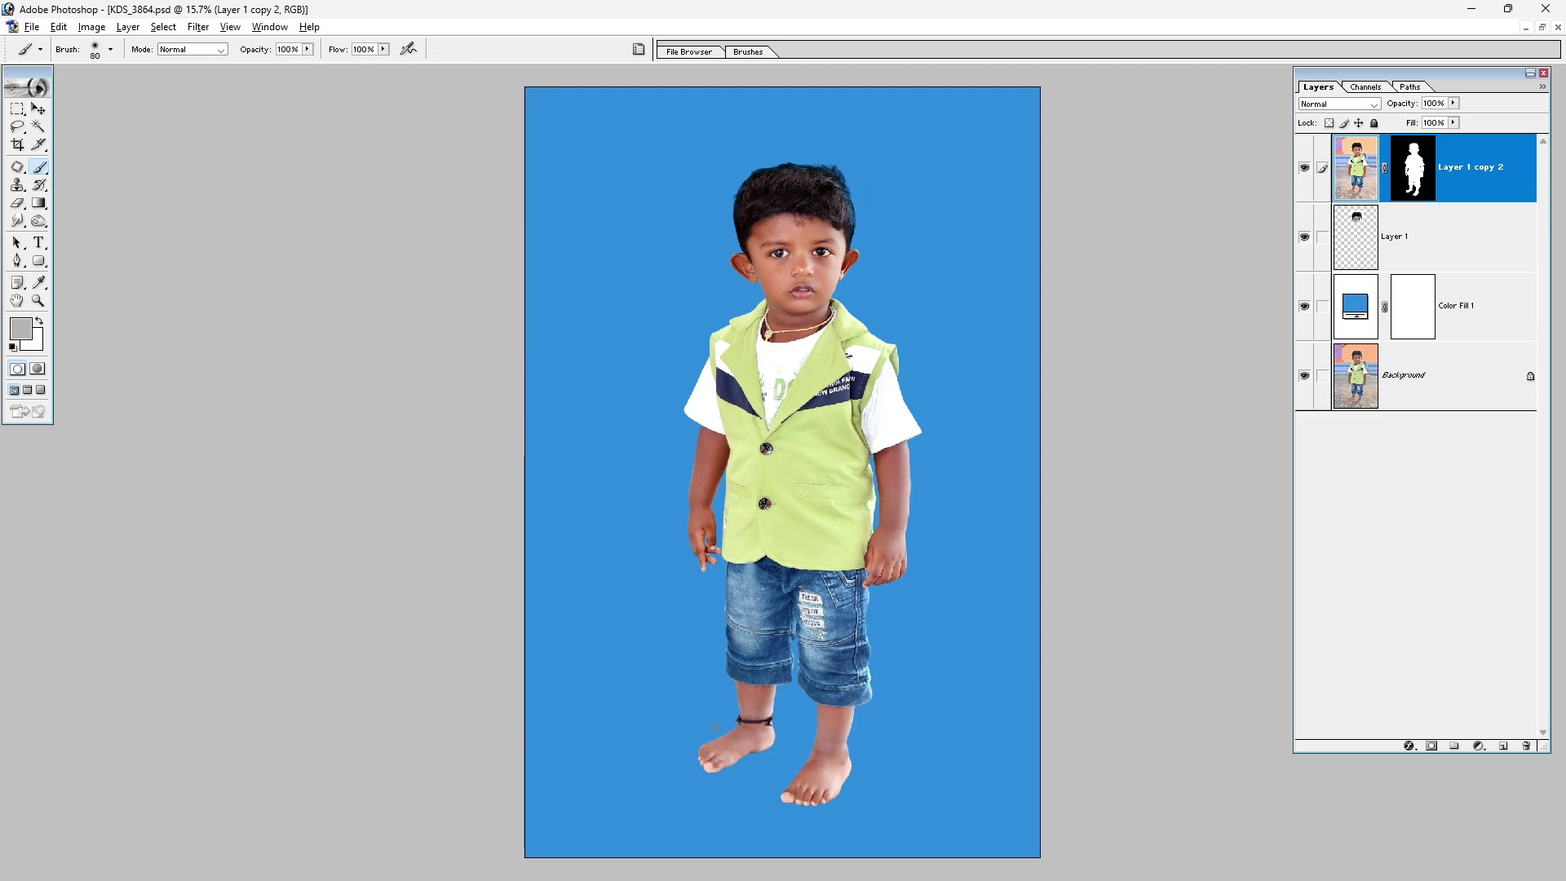
key(bracketright)
key(bracketright)
key(bracketright)
click(746, 736)
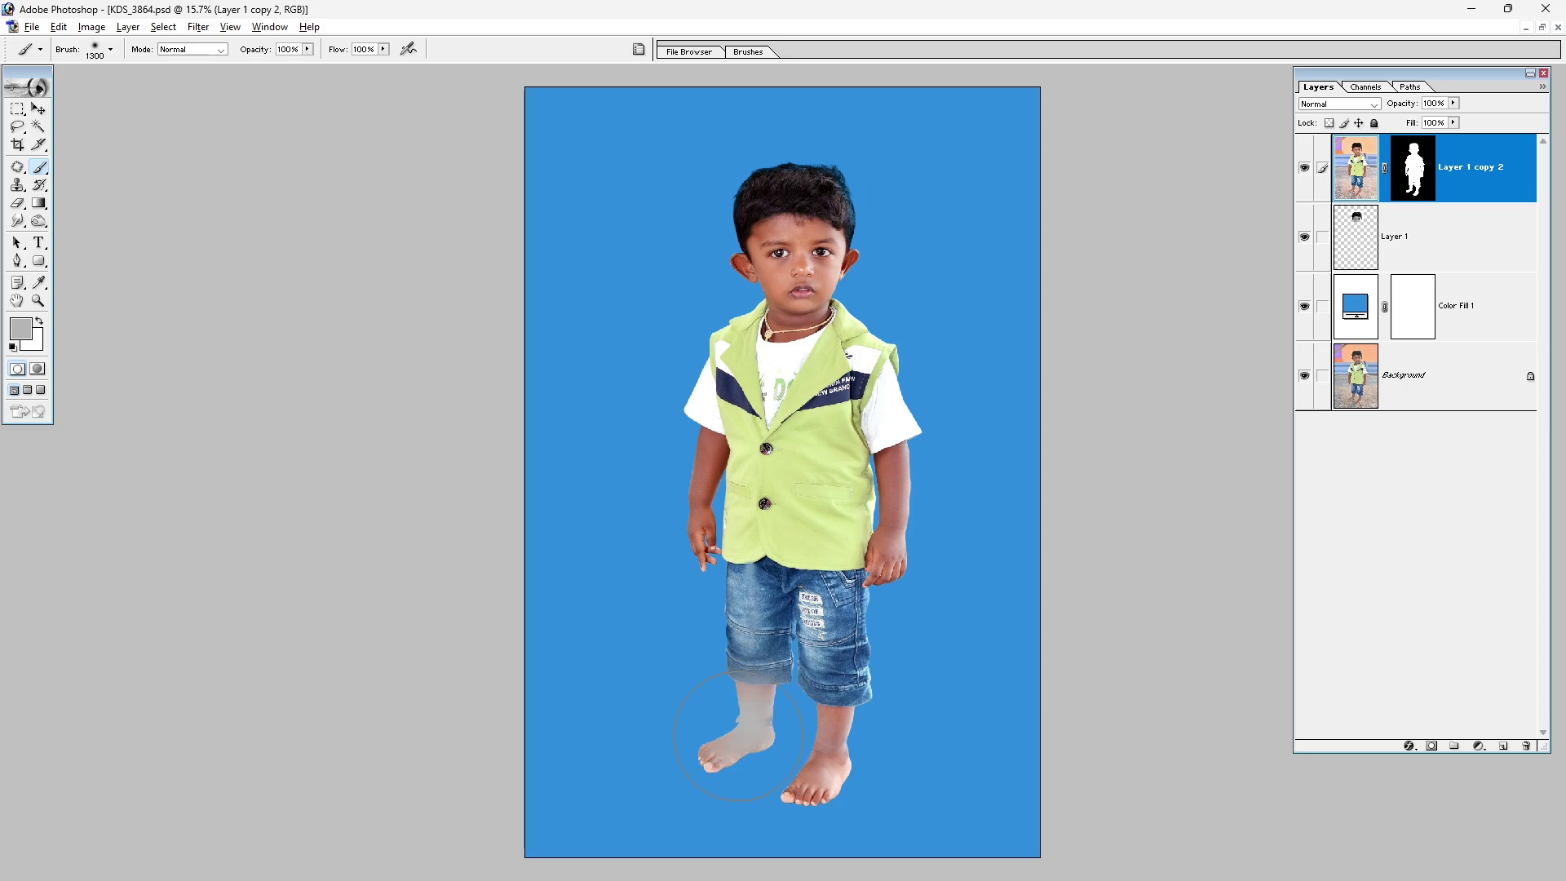
key(ctrl+z)
In Quick Mask, paint soft black over both feet and the right hand and arm, then convert to a selection.
key(q)
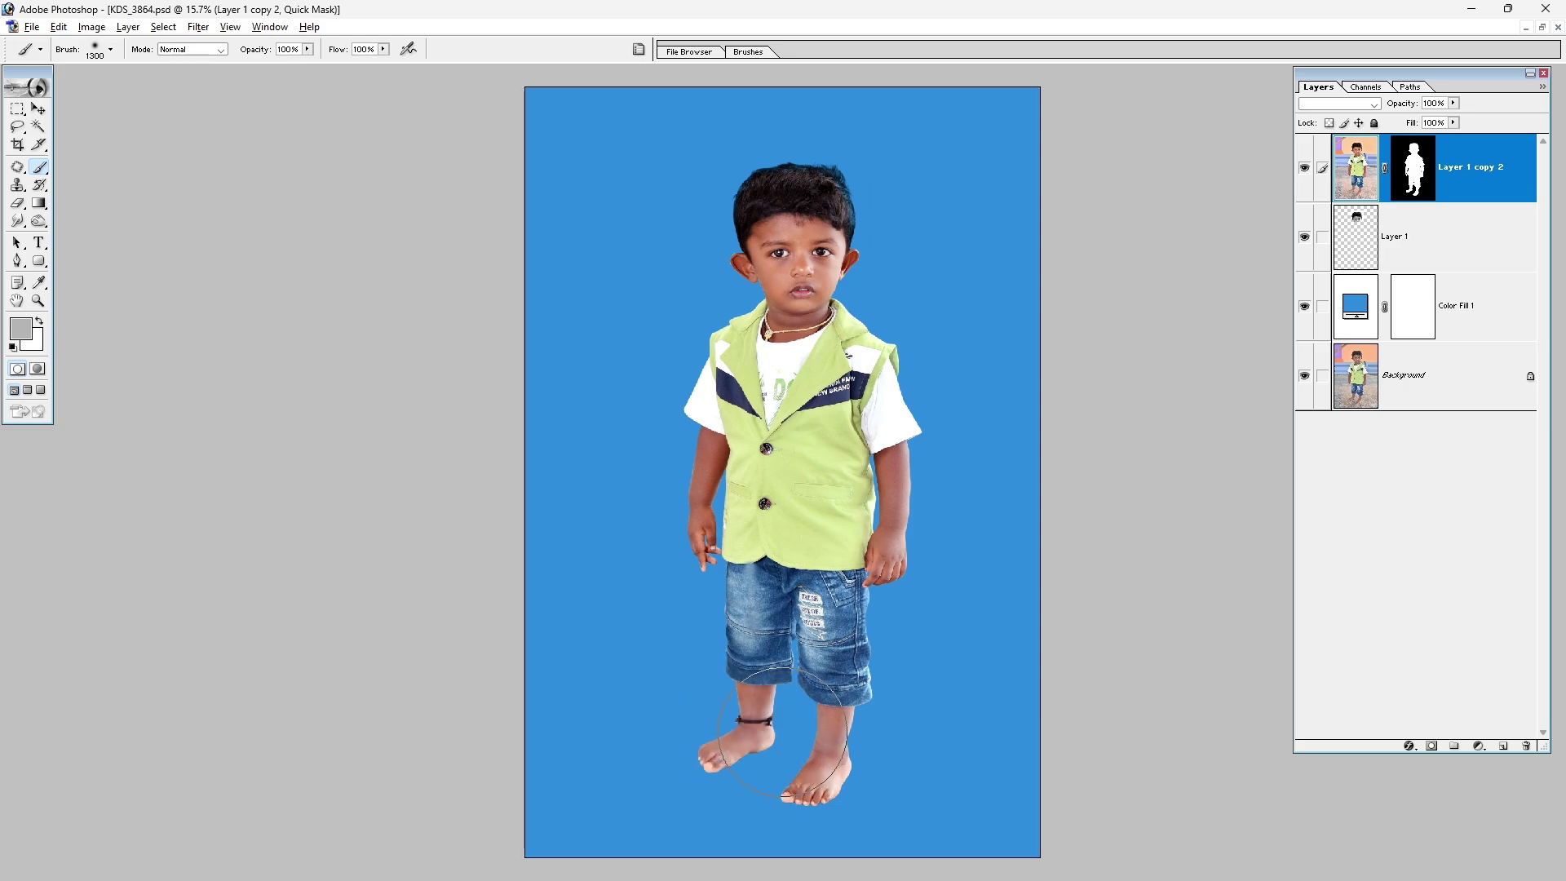
key(d)
click(754, 738)
key(ctrl+z)
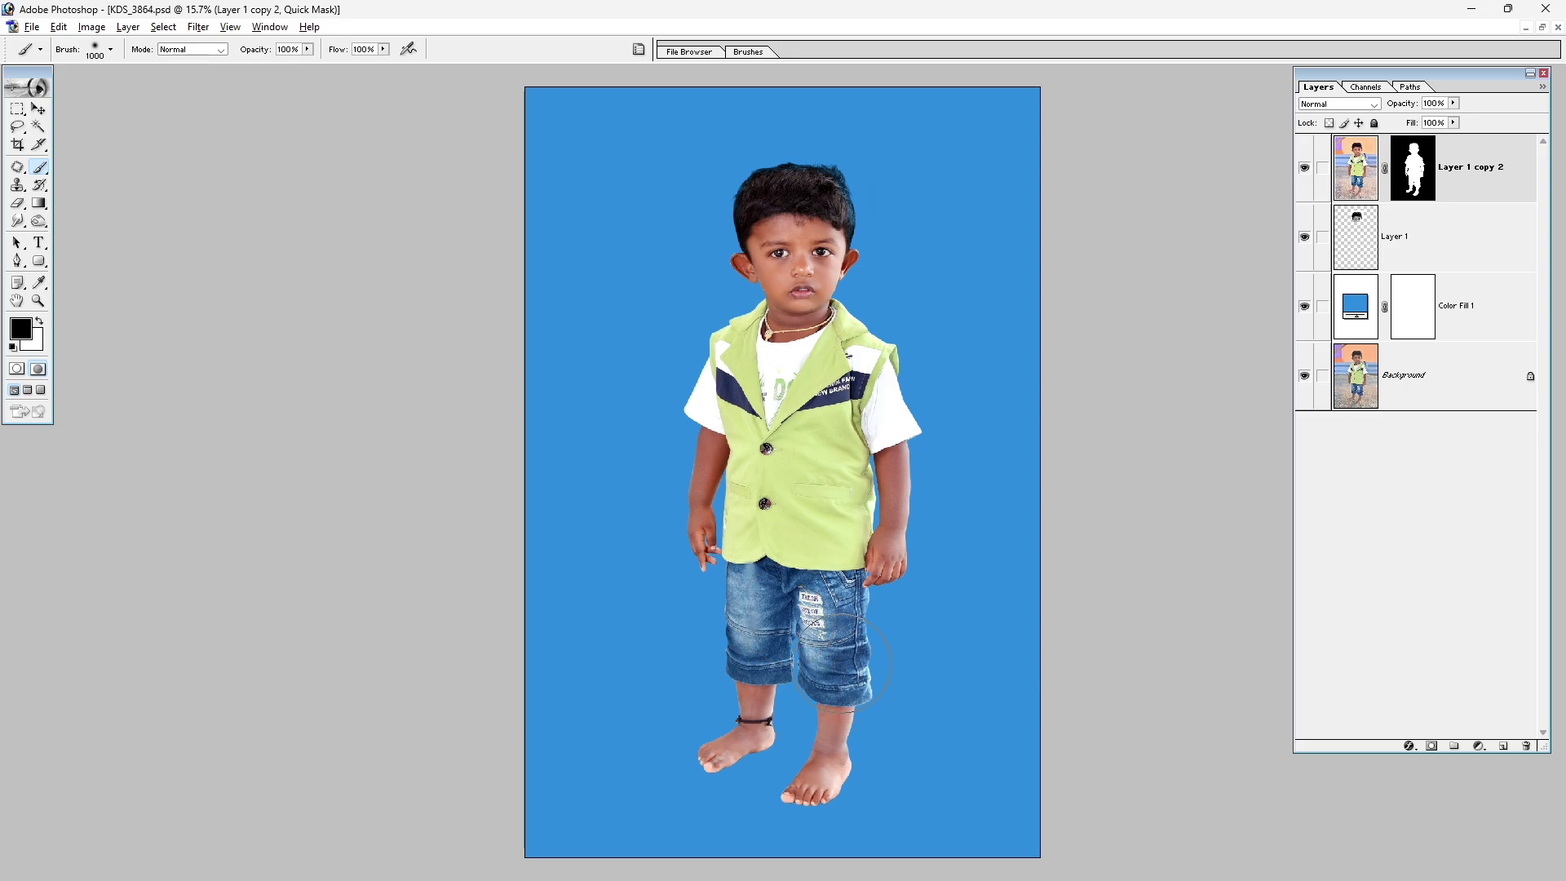
click(747, 714)
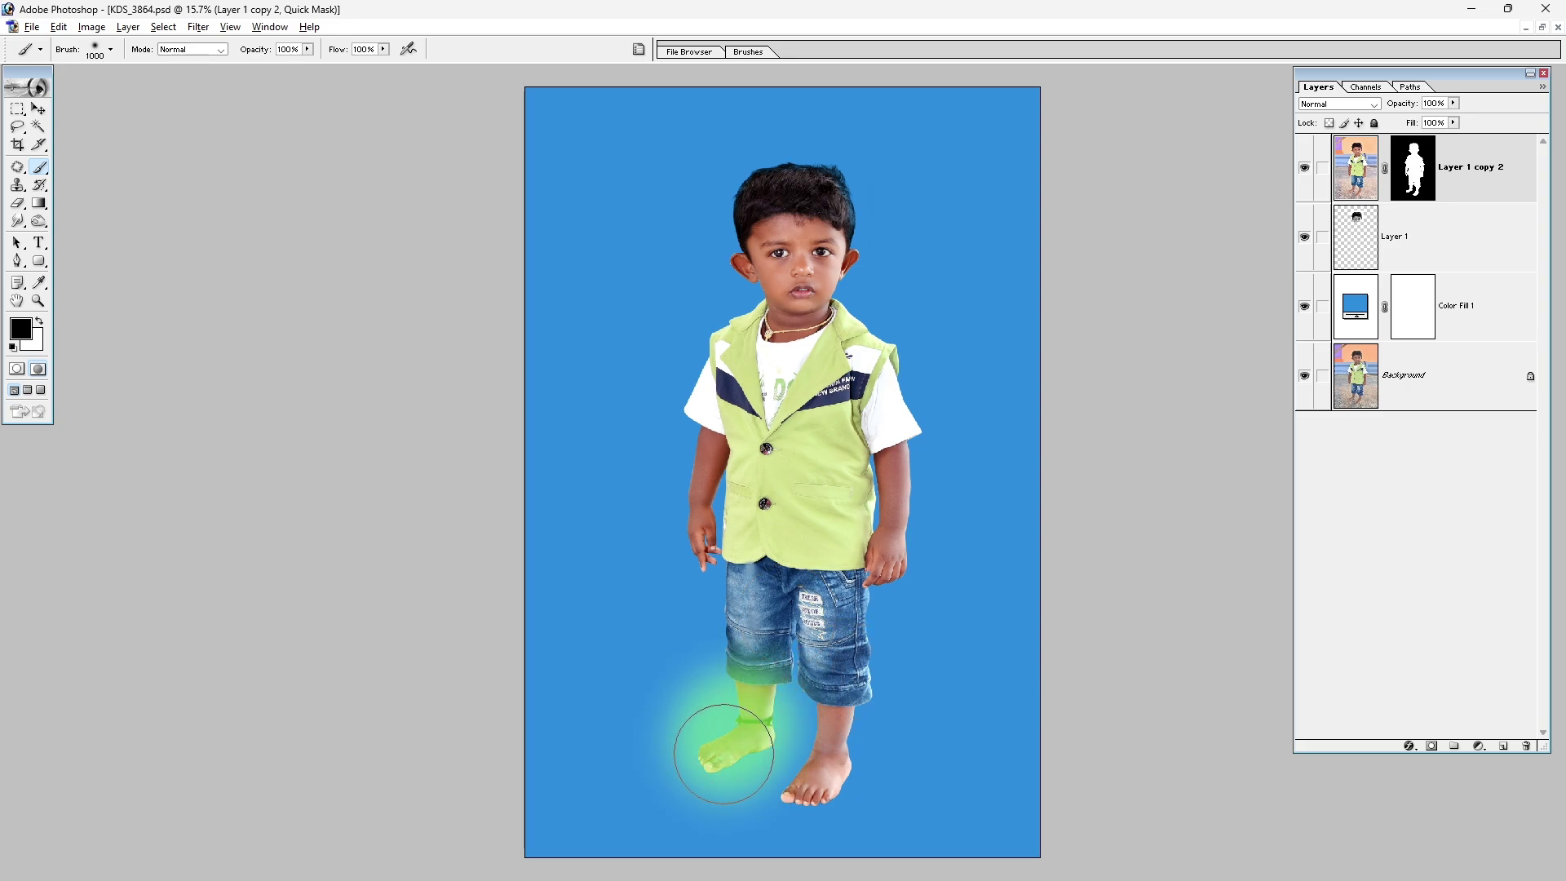
click(827, 750)
click(917, 544)
mouse_move(917, 544)
mouse_down()
mouse_move(895, 517)
mouse_move(901, 576)
mouse_up()
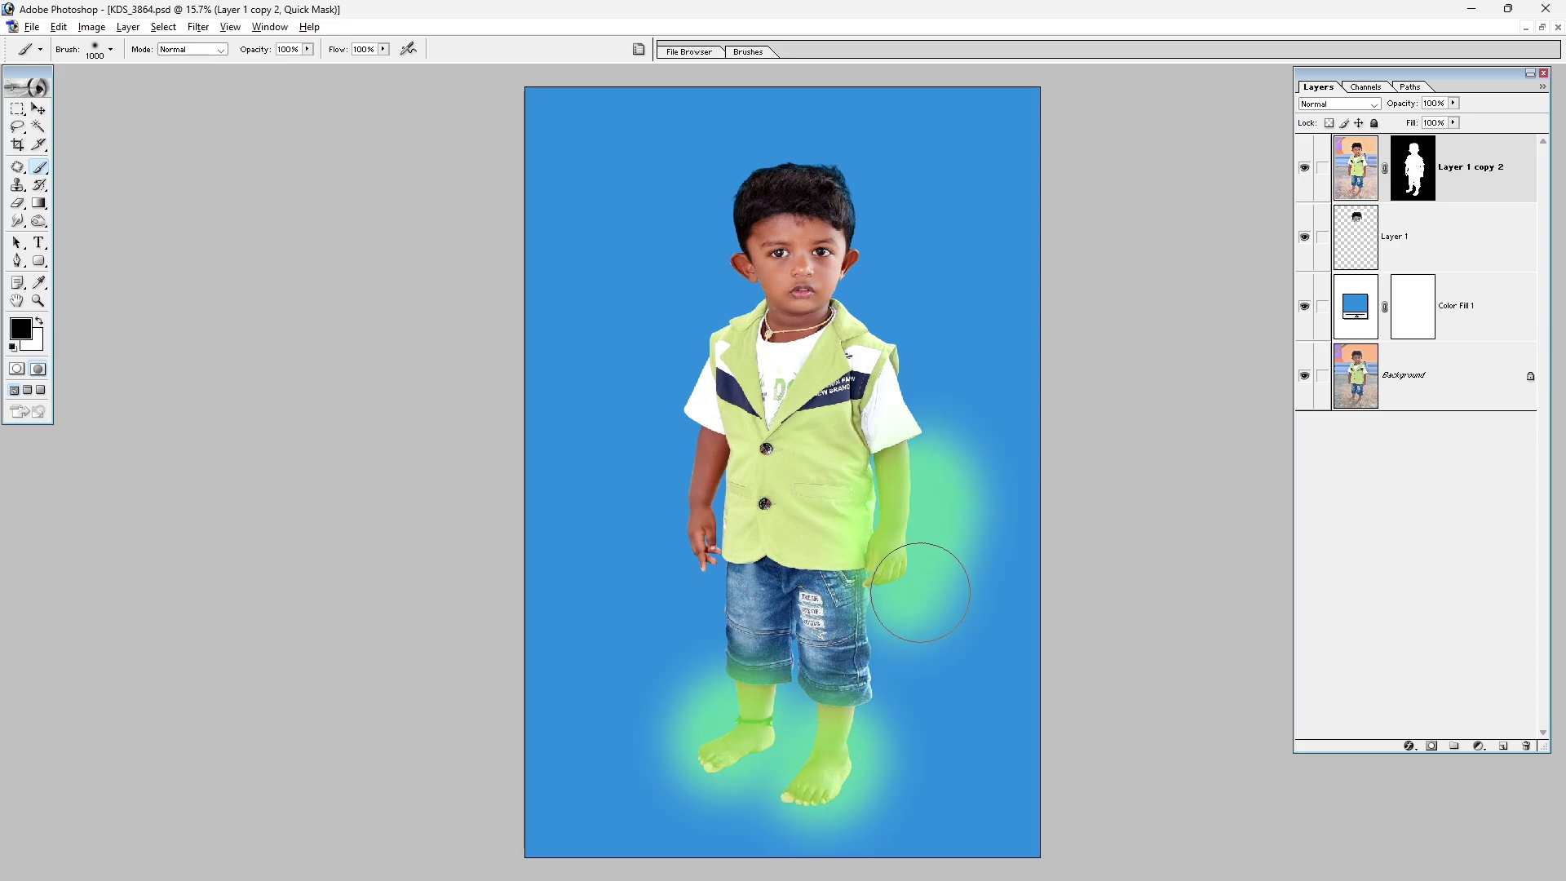
key(q)
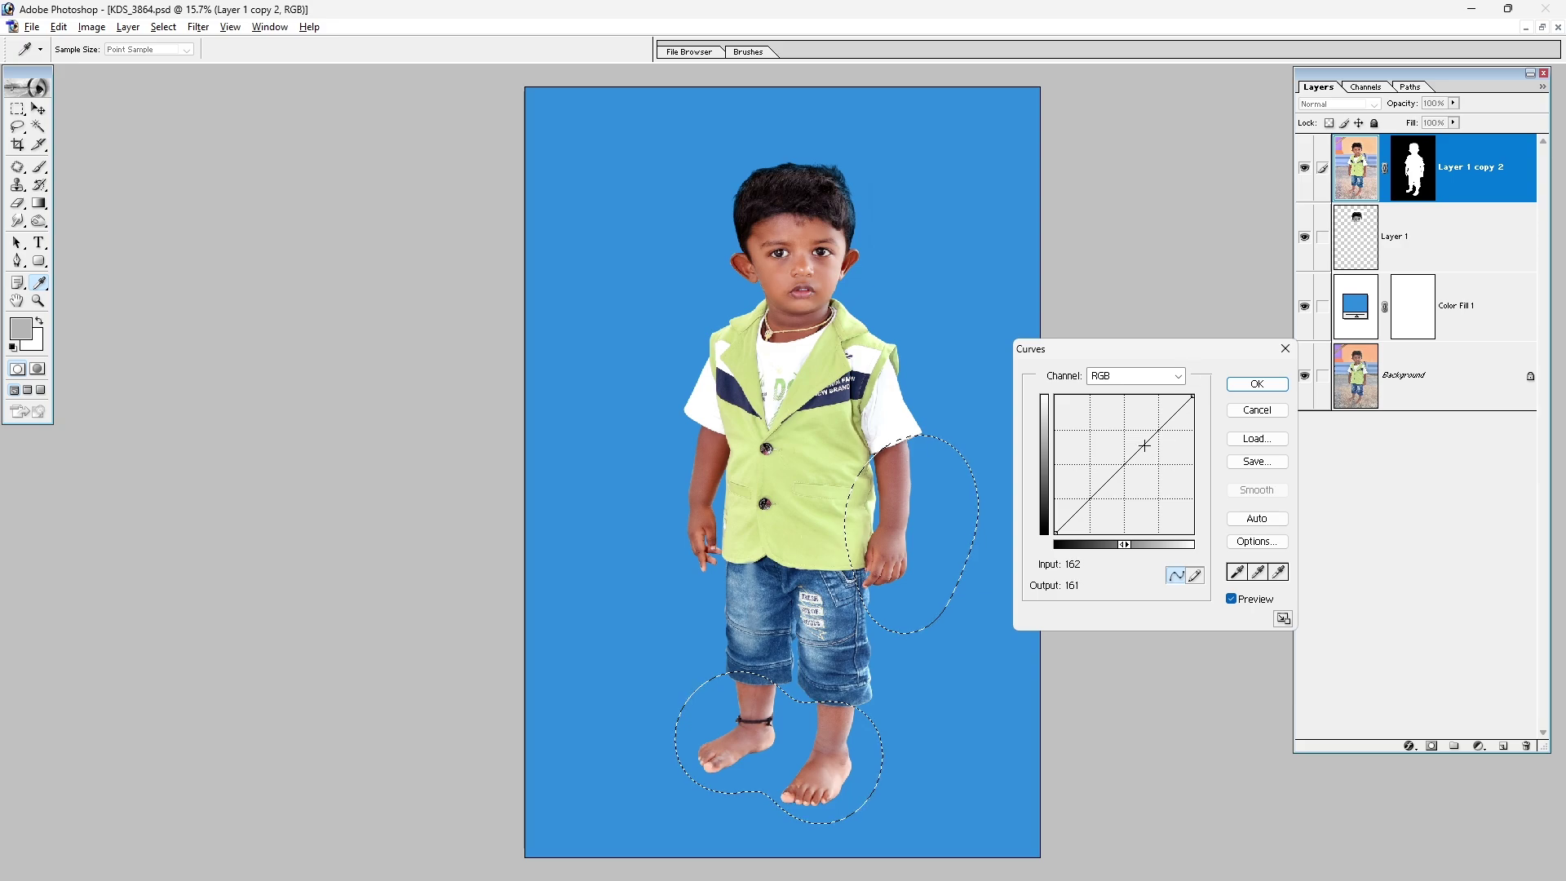
Darken the feet and hand selection with a Curves point at input 175, output 161, then deselect.
drag(1142, 445, 1149, 446)
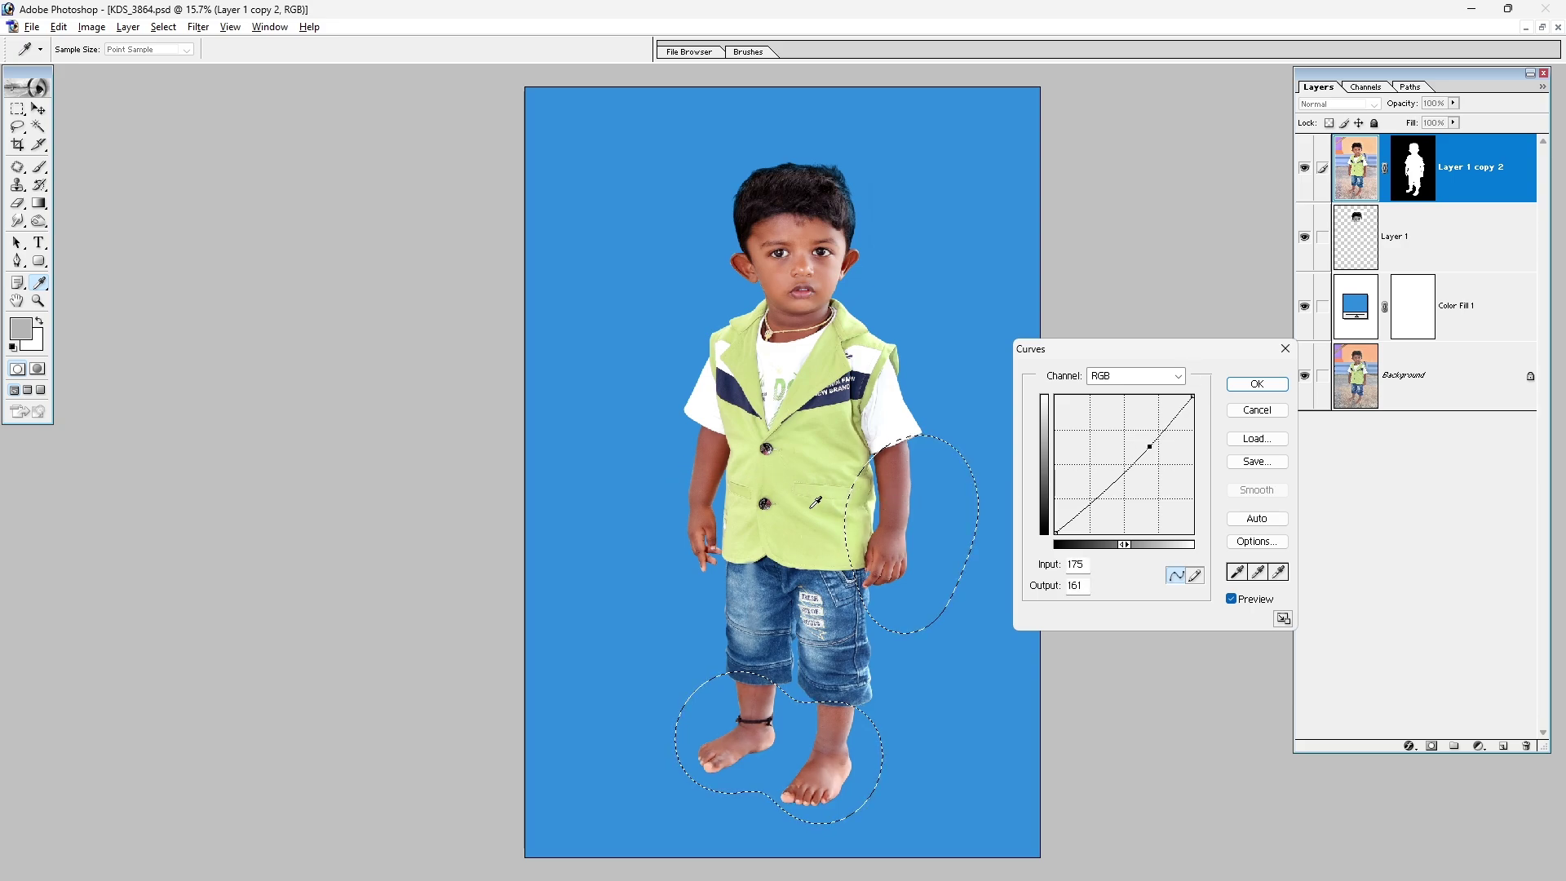
click(1257, 383)
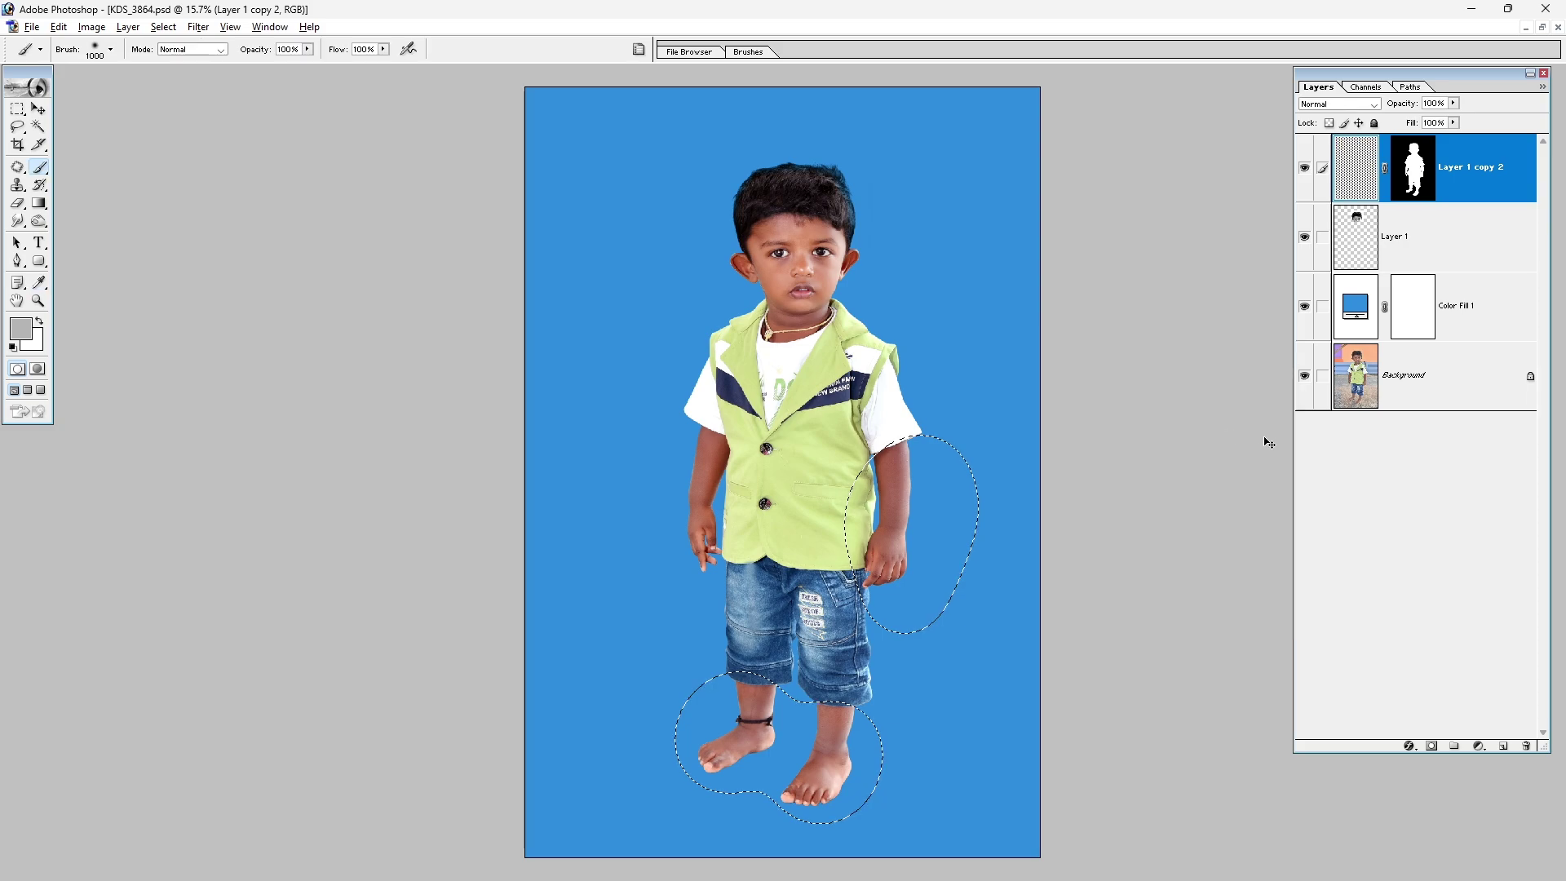
key(ctrl+d)
key(ctrl+minus)
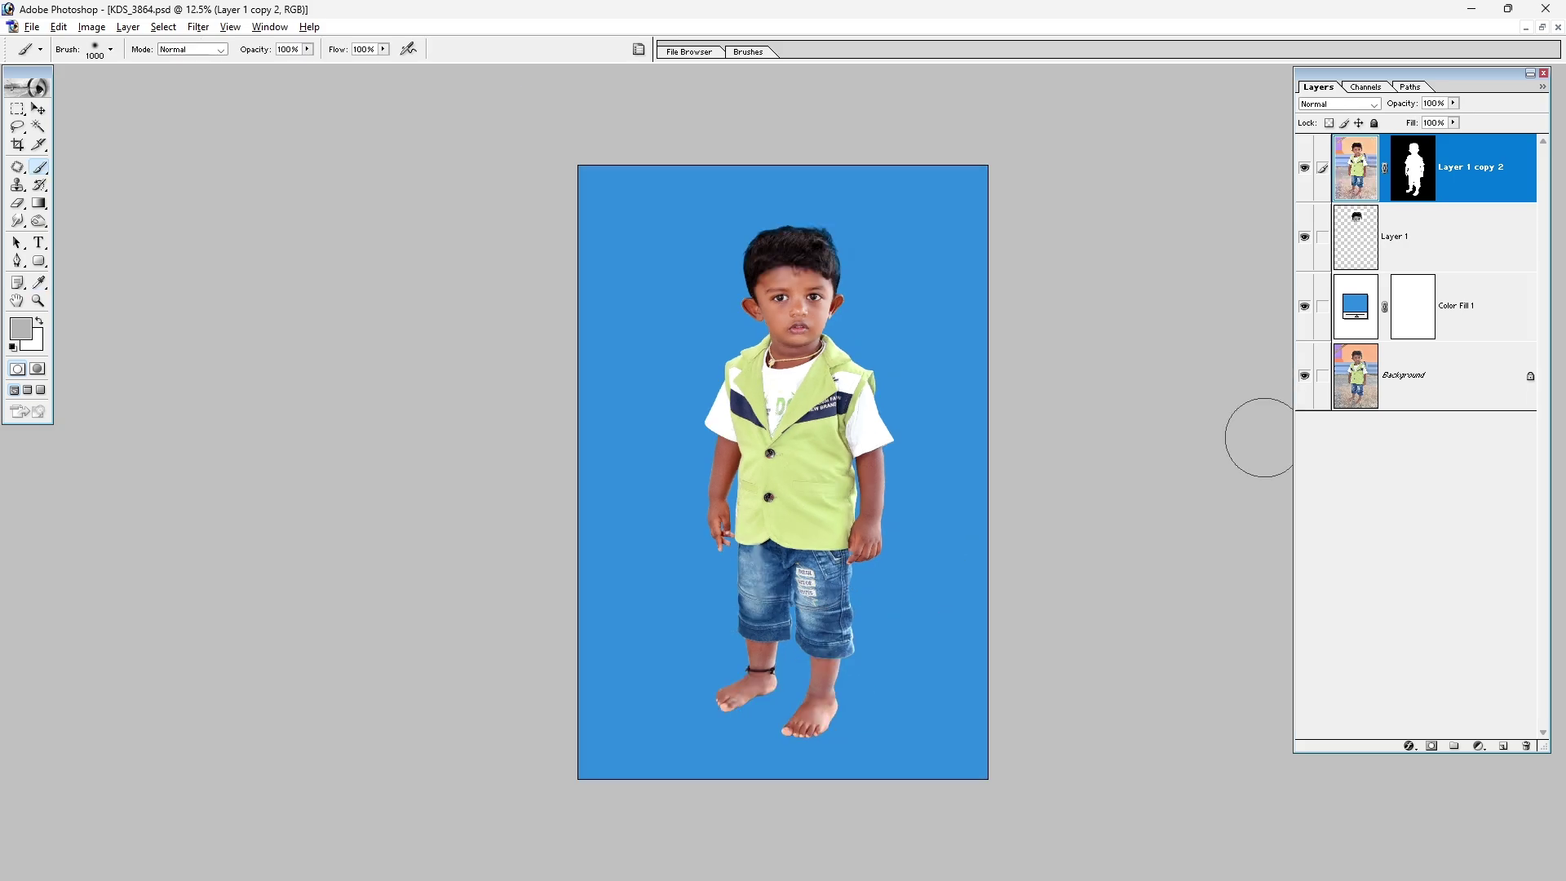
key(v)
right_click(846, 455)
Raise the boy layer's Hue/Saturation saturation to +8 and check it zoomed in on his face.
click(848, 453)
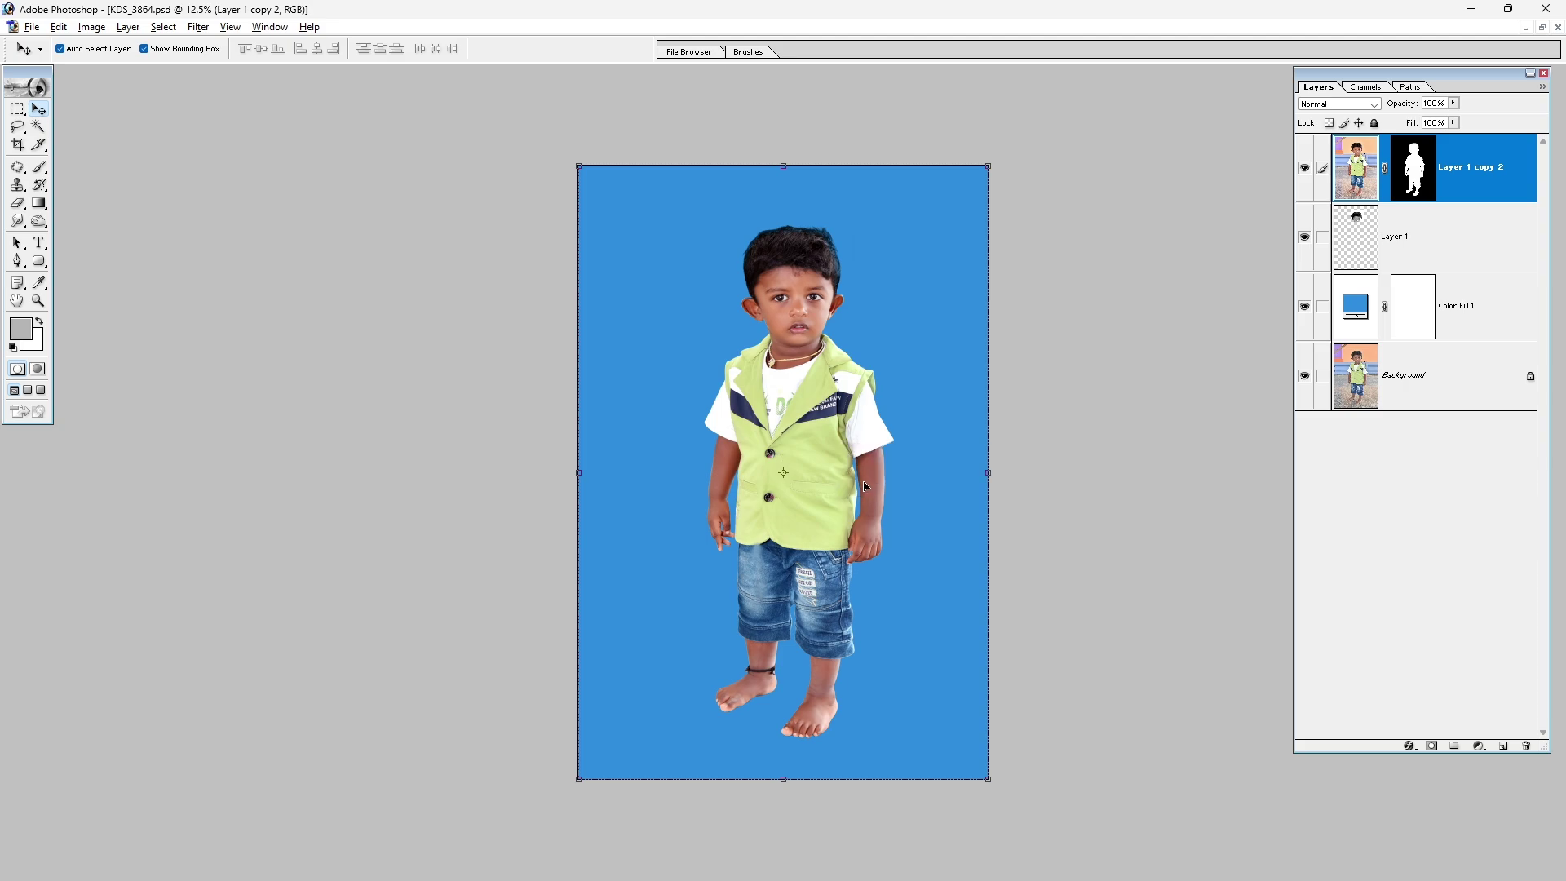
key(ctrl+u)
double_click(1184, 451)
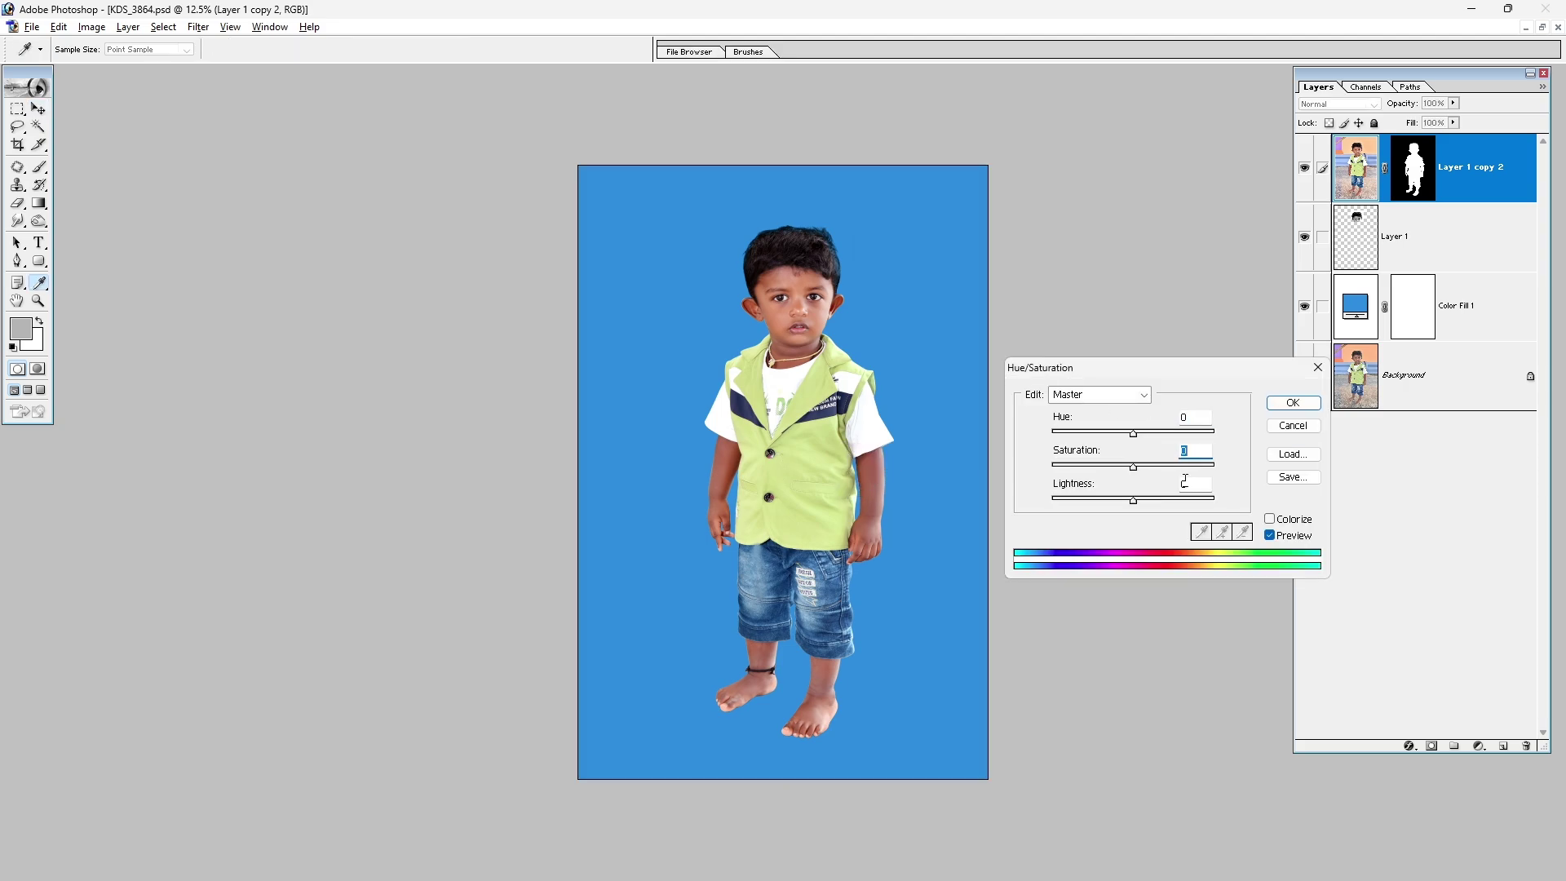
key(Up)
key(Up)
key(Up)
key(Up)
key(Up)
click(1296, 406)
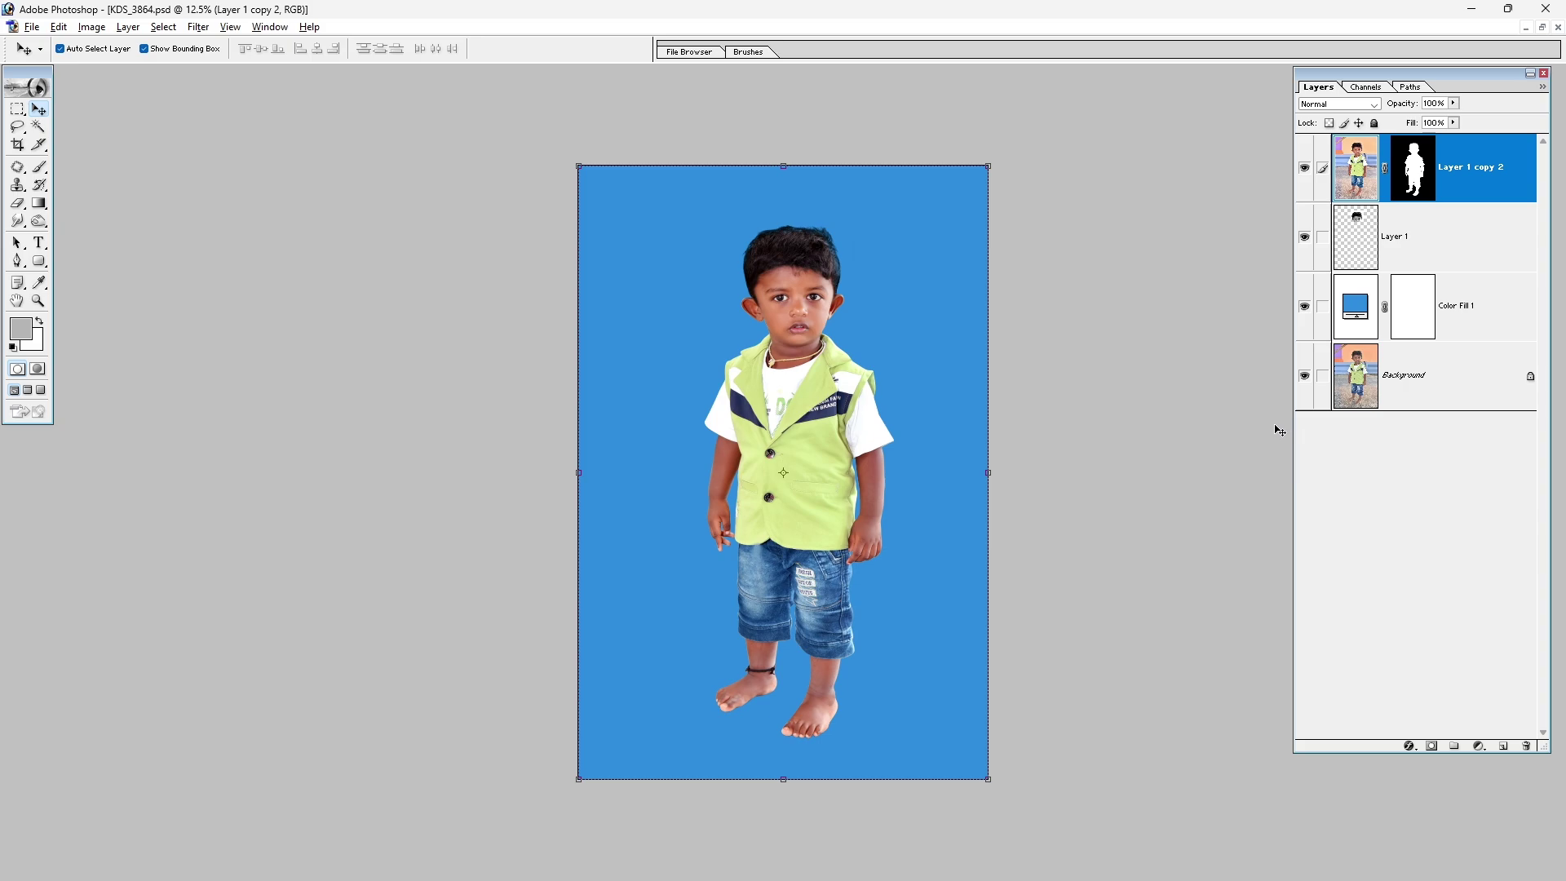
drag(967, 186, 678, 428)
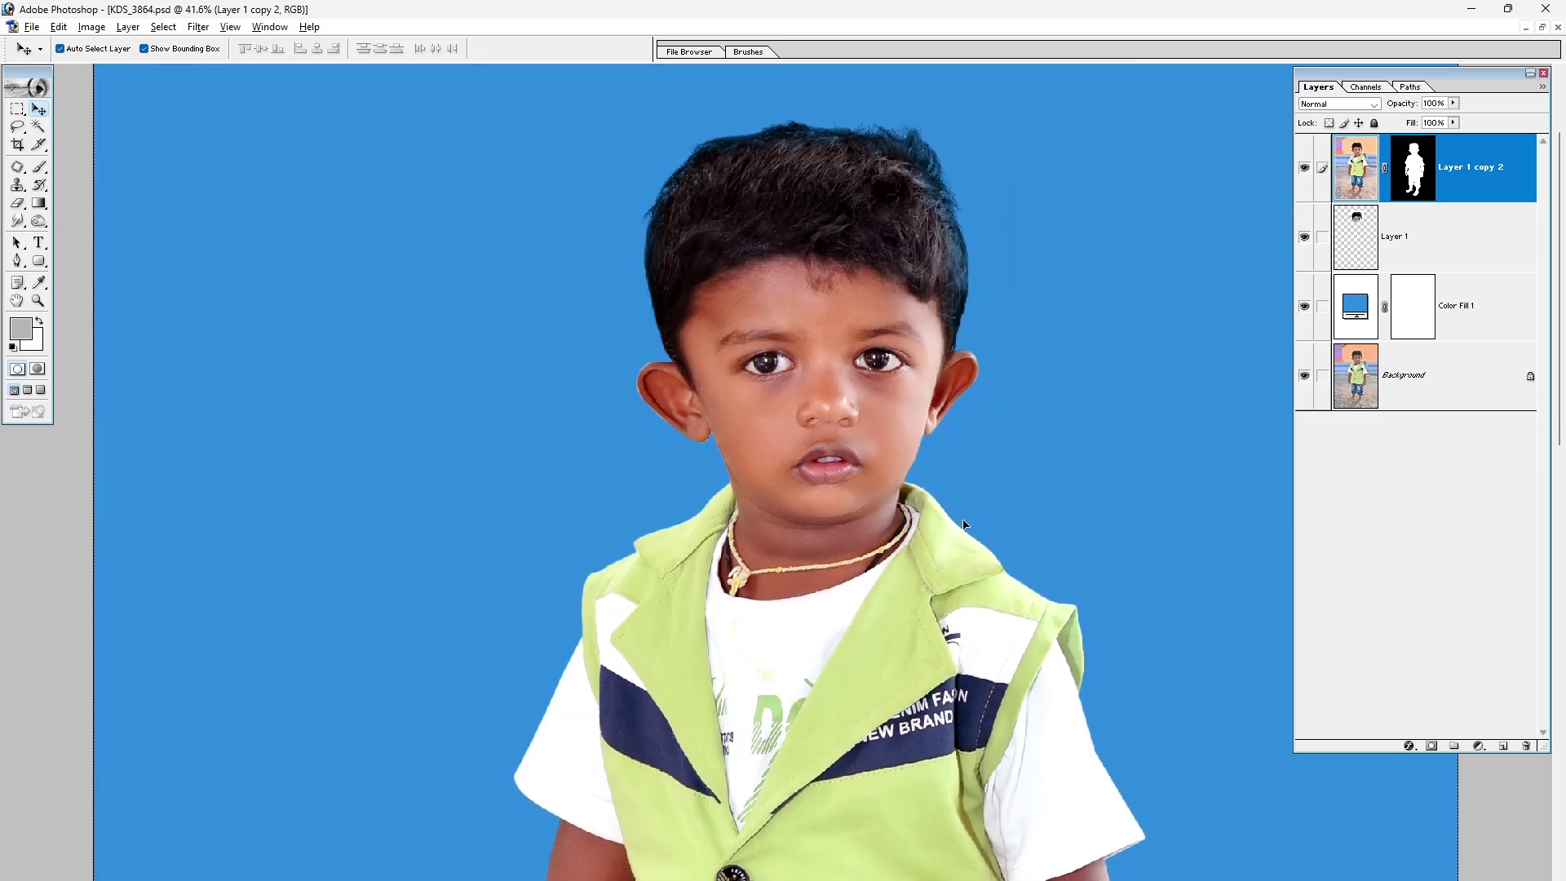
key(ctrl+minus)
key(ctrl+0)
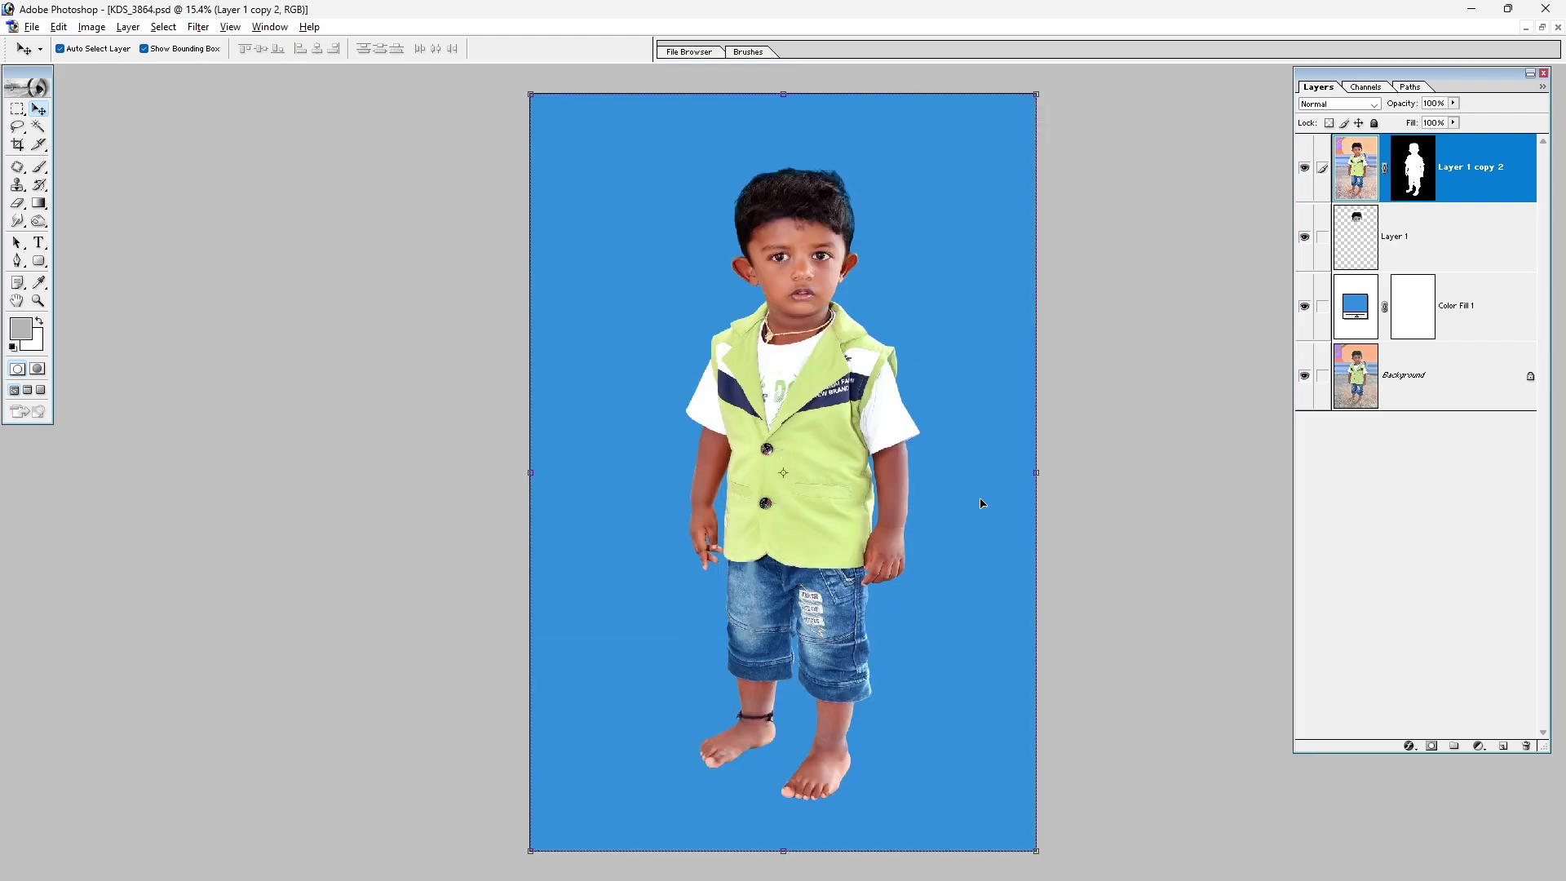
Return to windowed view and bring the '002 copy' backdrop window forward, moved aside.
key(f)
key(f)
key(ctrl+Tab)
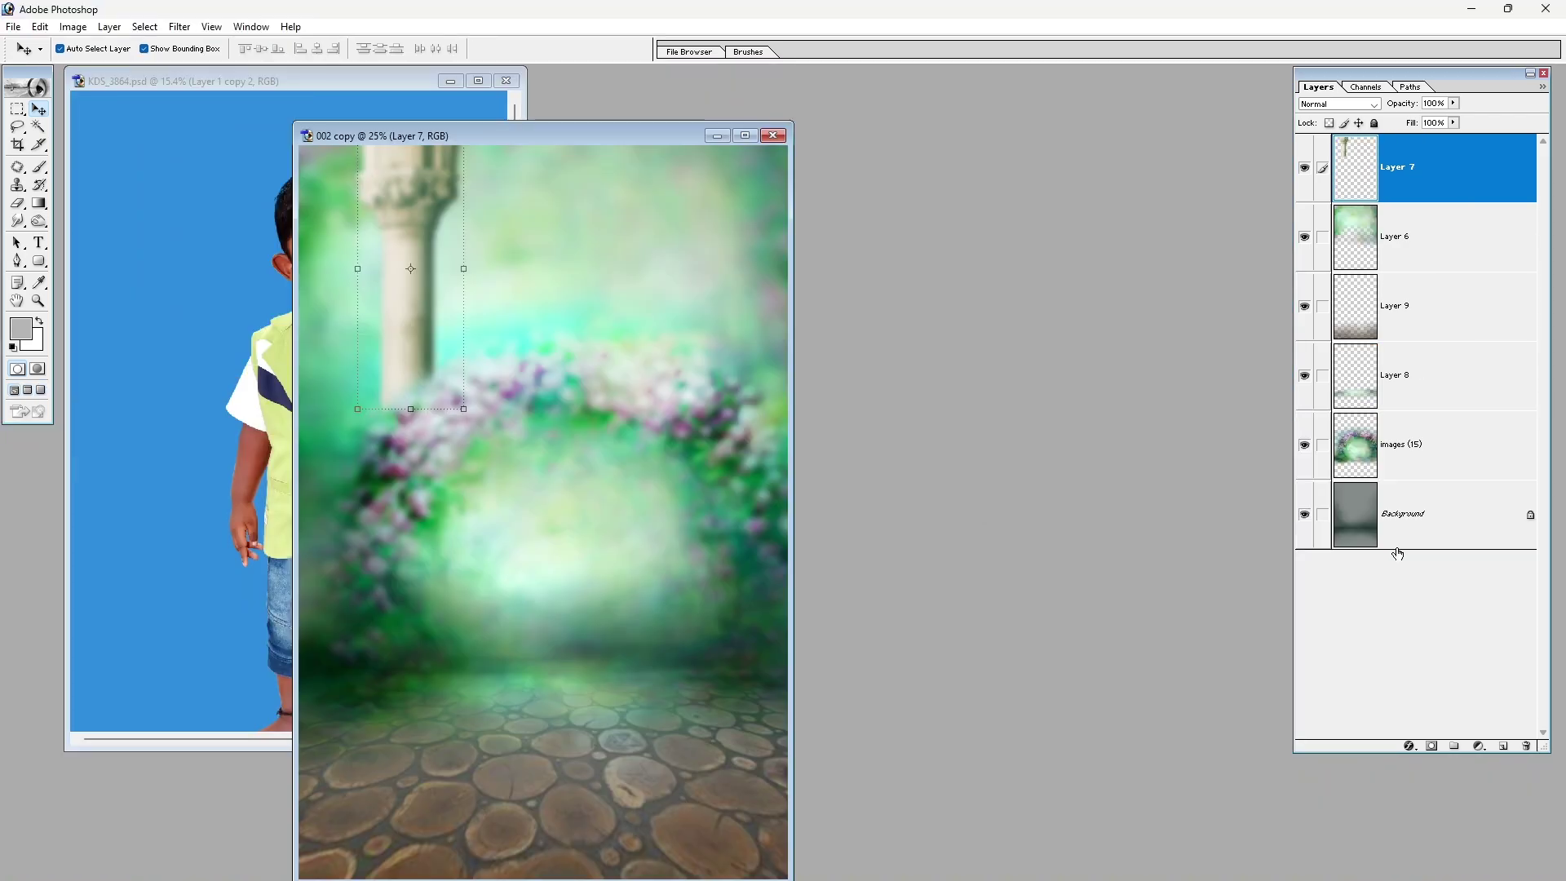
drag(537, 143, 832, 117)
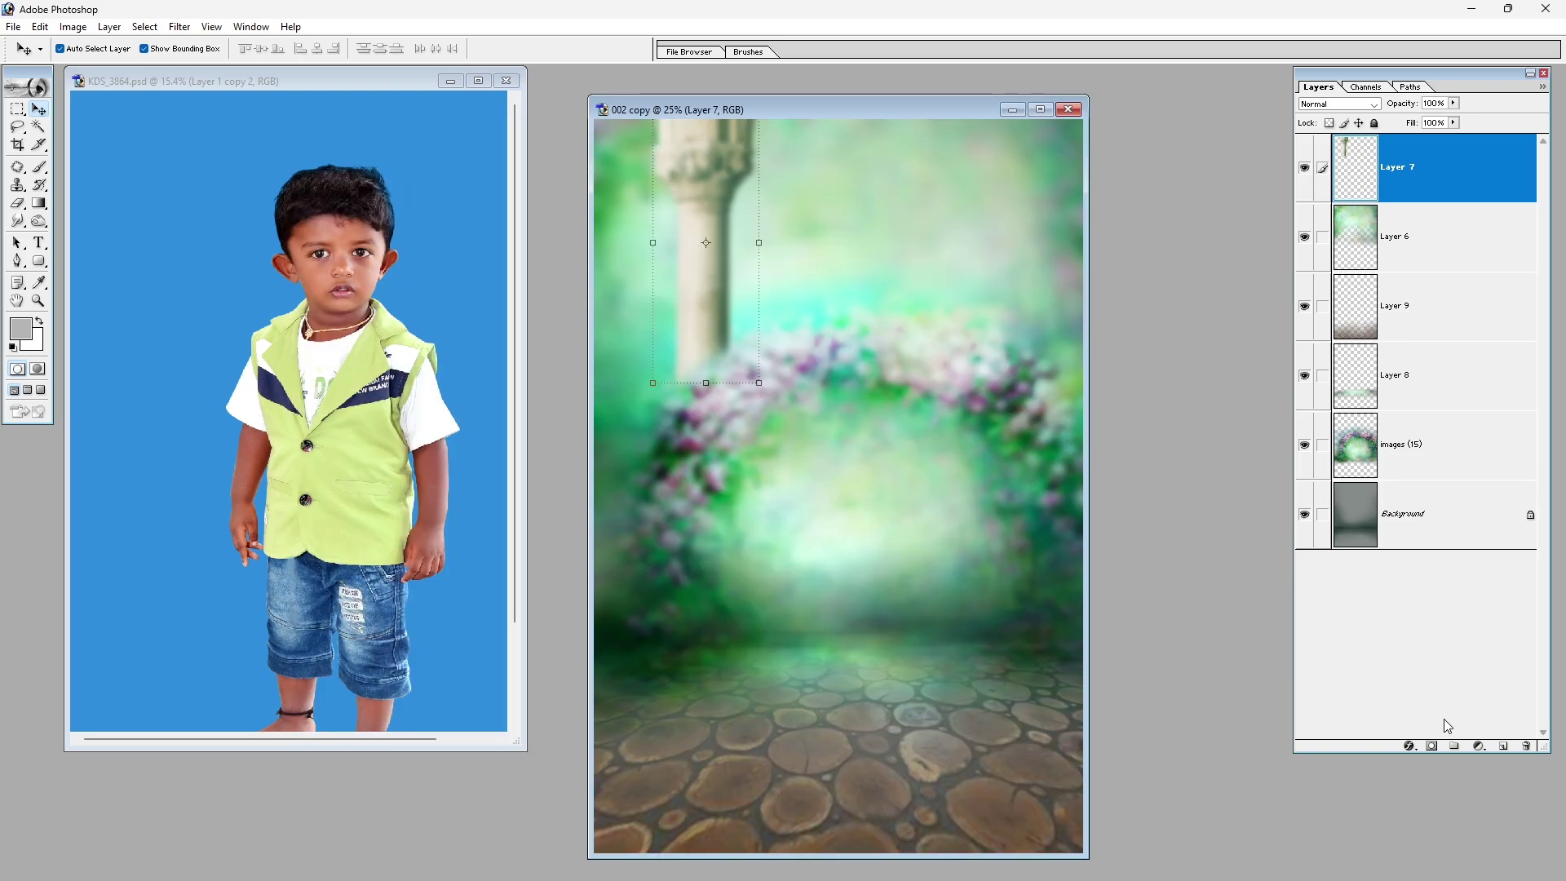
Add a Levels adjustment layer to the backdrop with inputs 31, 1.00 and 251.
click(1478, 745)
click(1449, 546)
drag(1050, 567, 1074, 570)
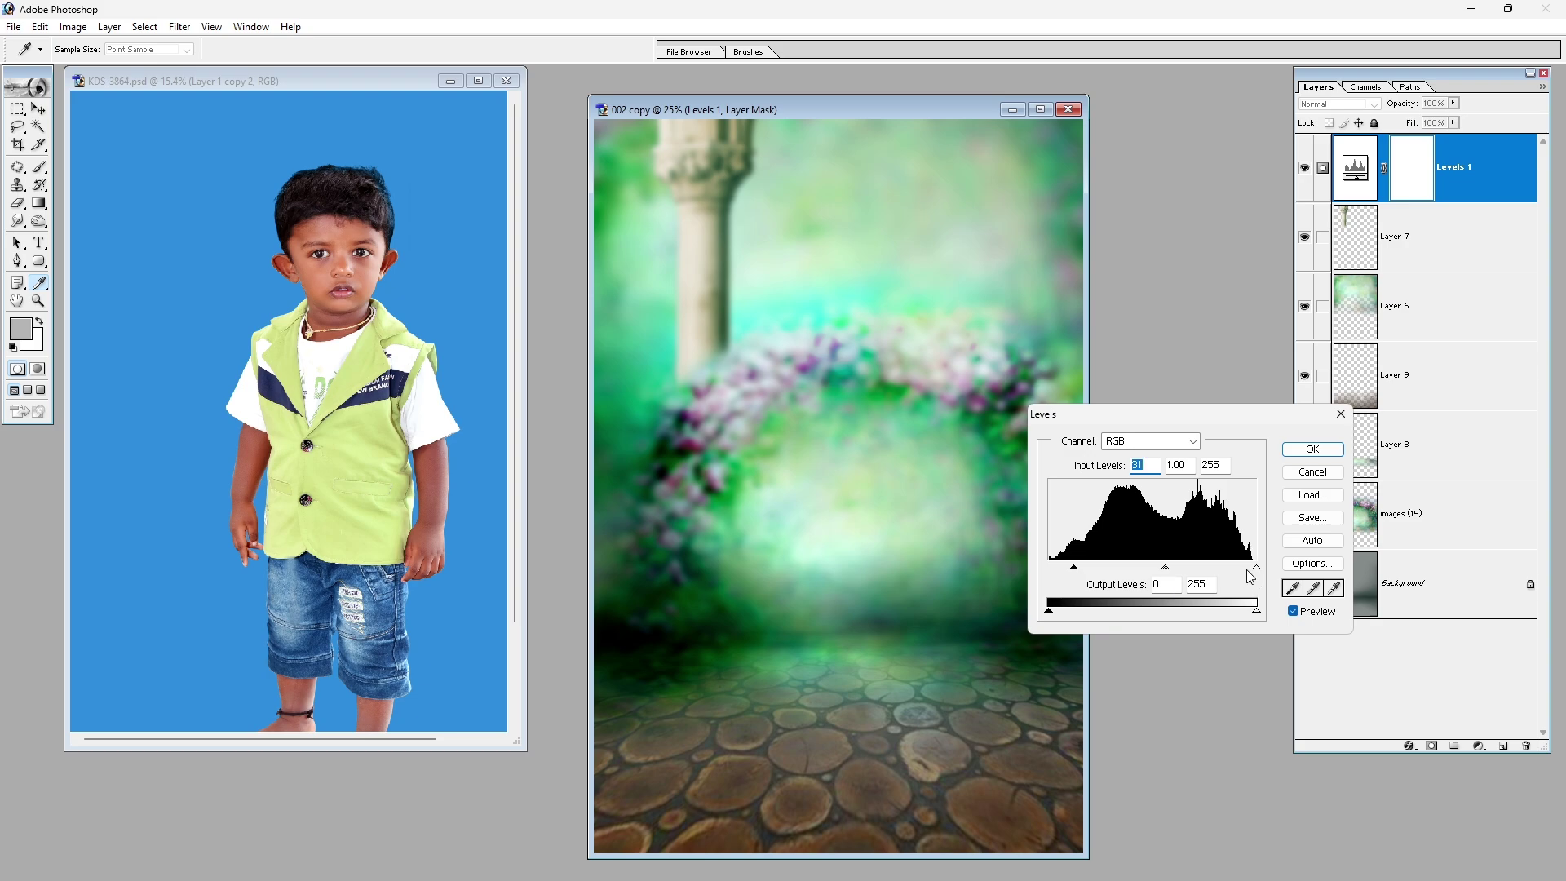
drag(1256, 567, 1254, 568)
click(1312, 450)
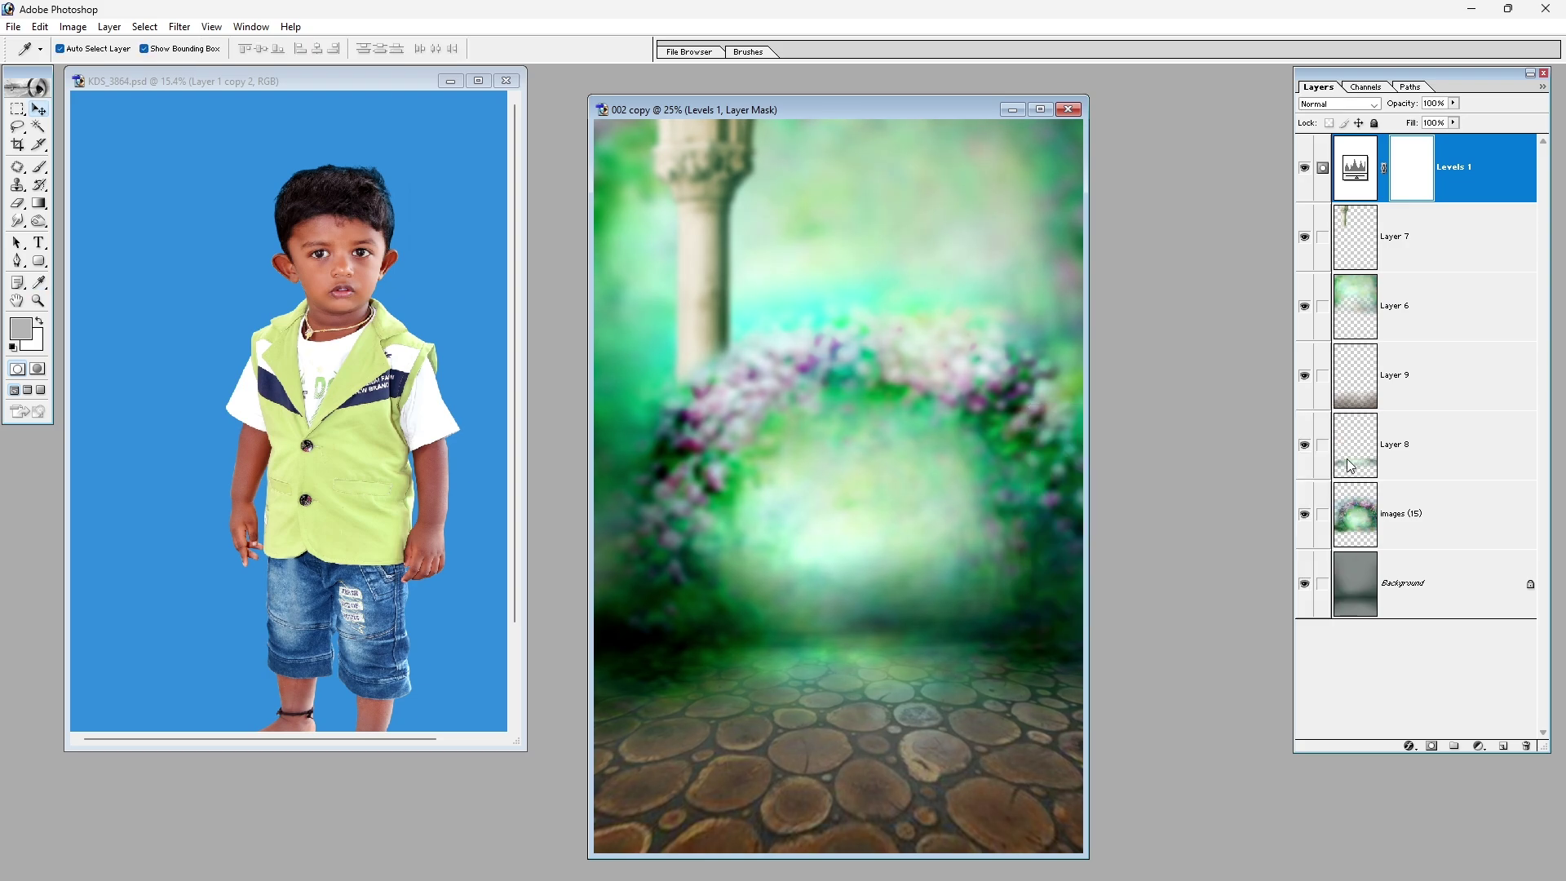
click(1477, 745)
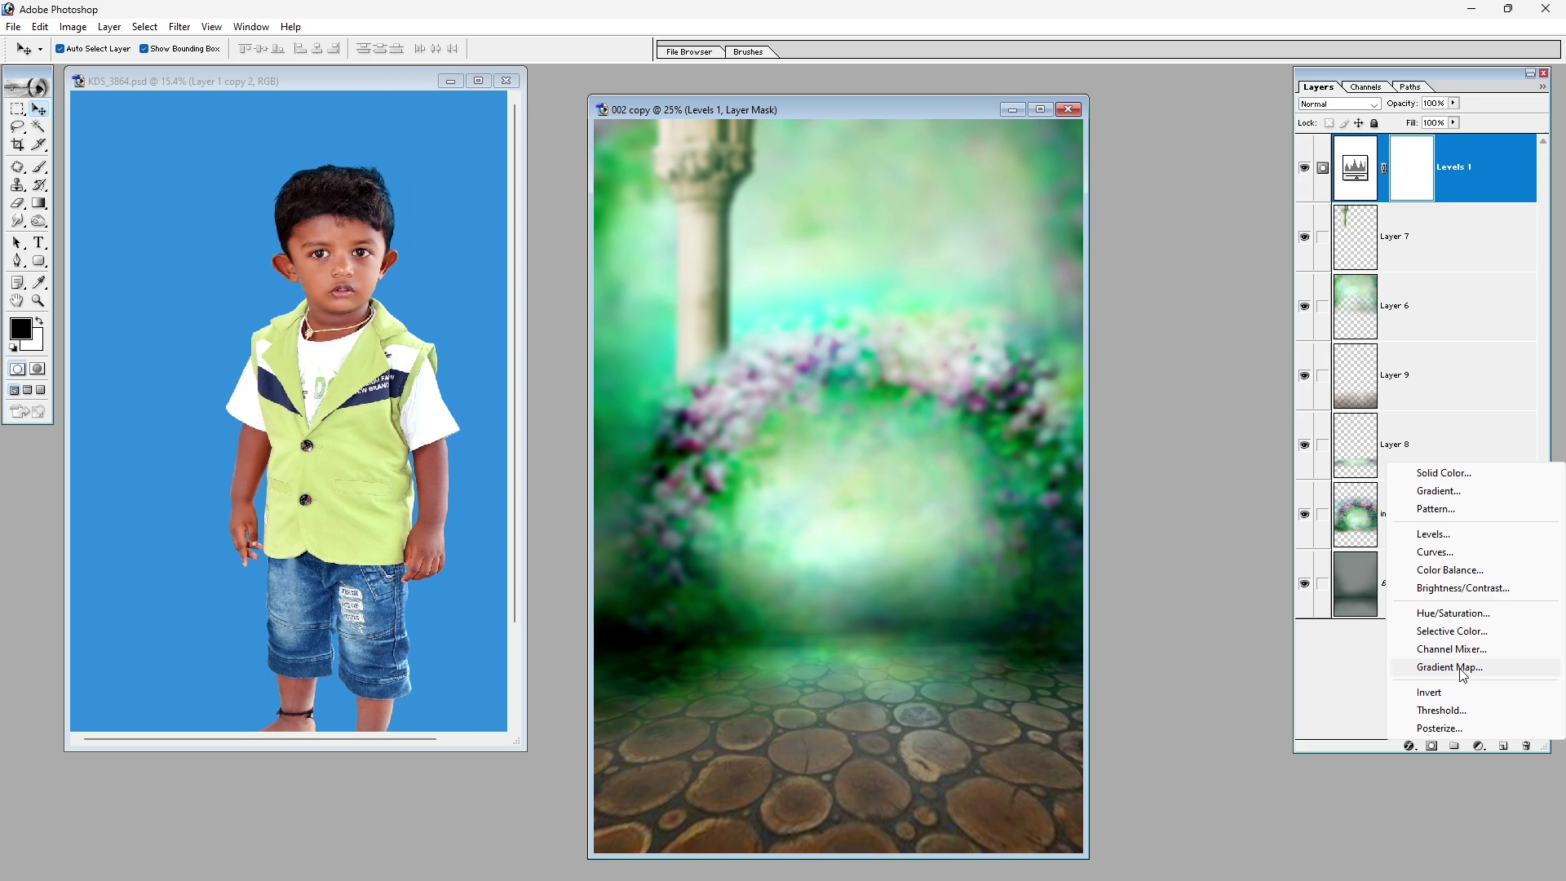
Add a Color Balance layer shifting the backdrop midtones Cyan-Red to -43.
click(1441, 570)
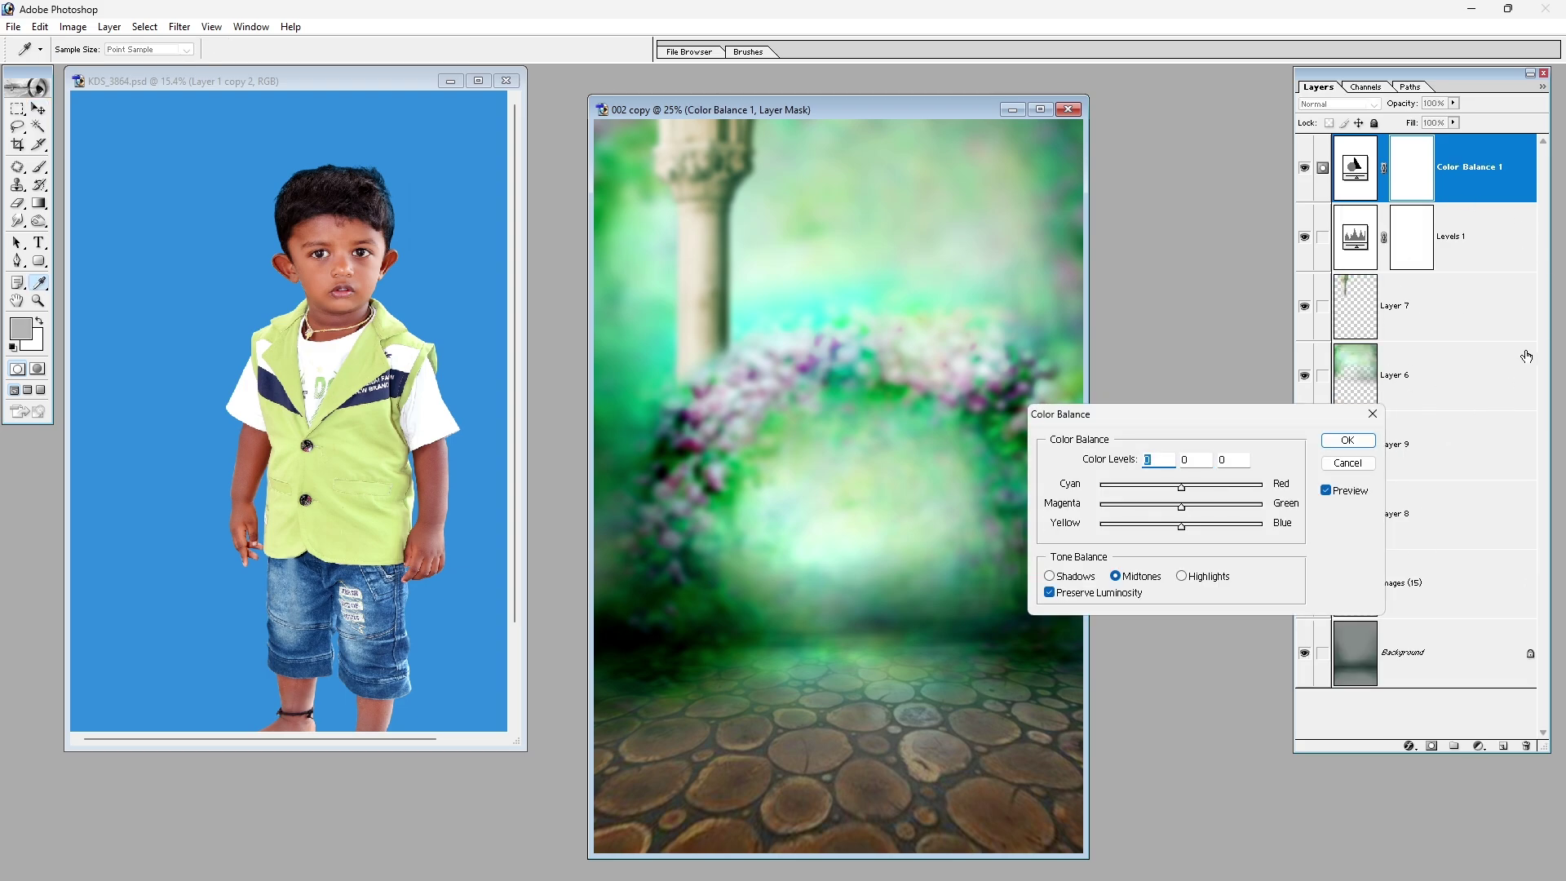
drag(1180, 487, 1146, 488)
click(1347, 440)
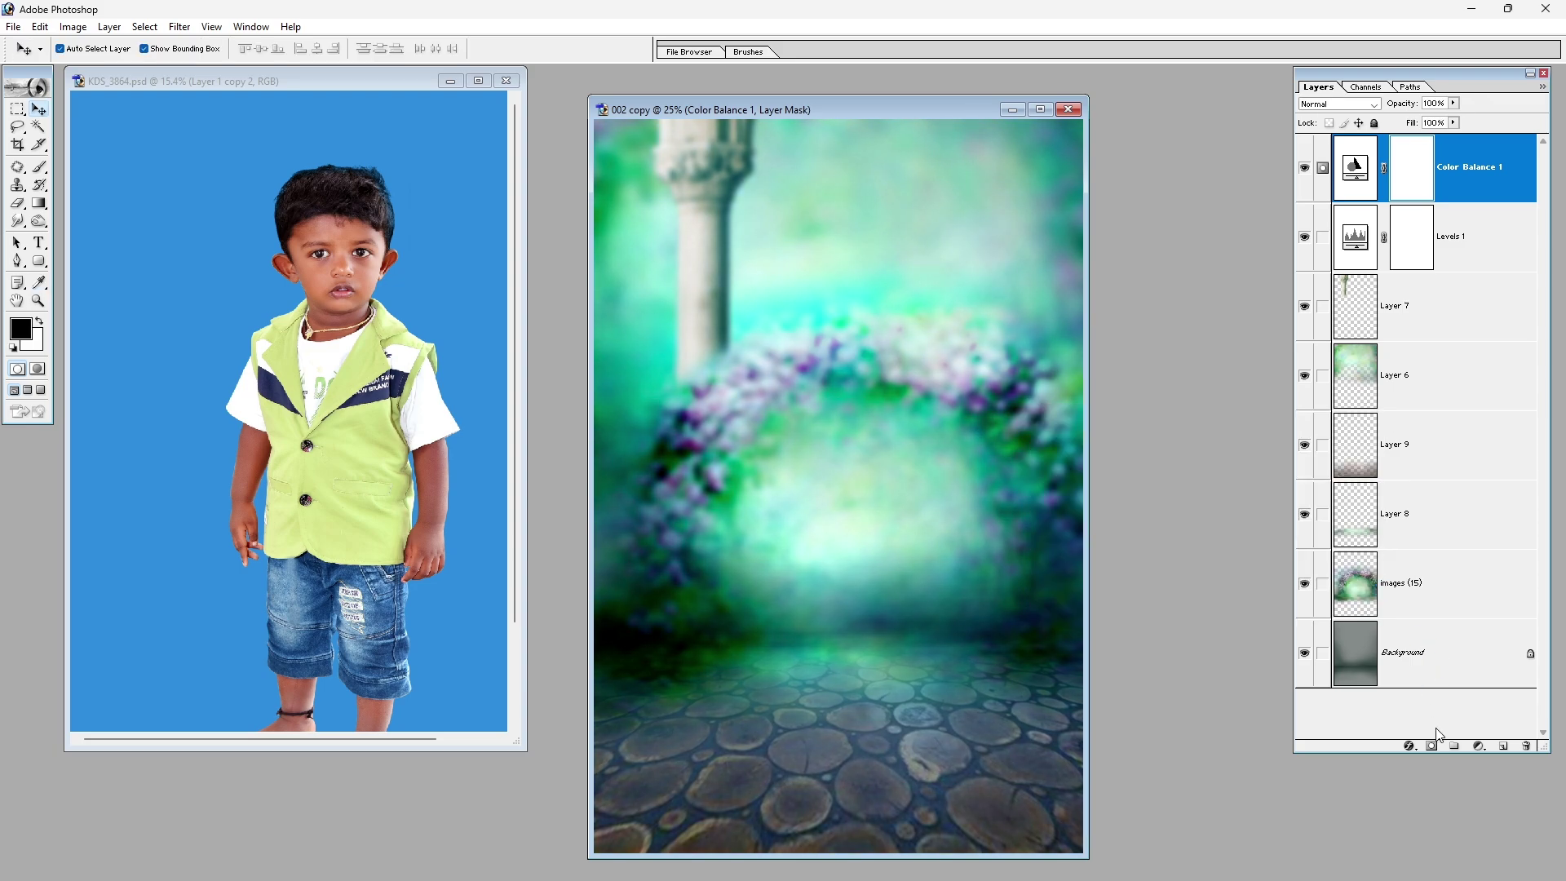
Add a Hue/Saturation layer lowering the backdrop's saturation, then return to the KDS_3864 document.
click(1478, 746)
click(1457, 630)
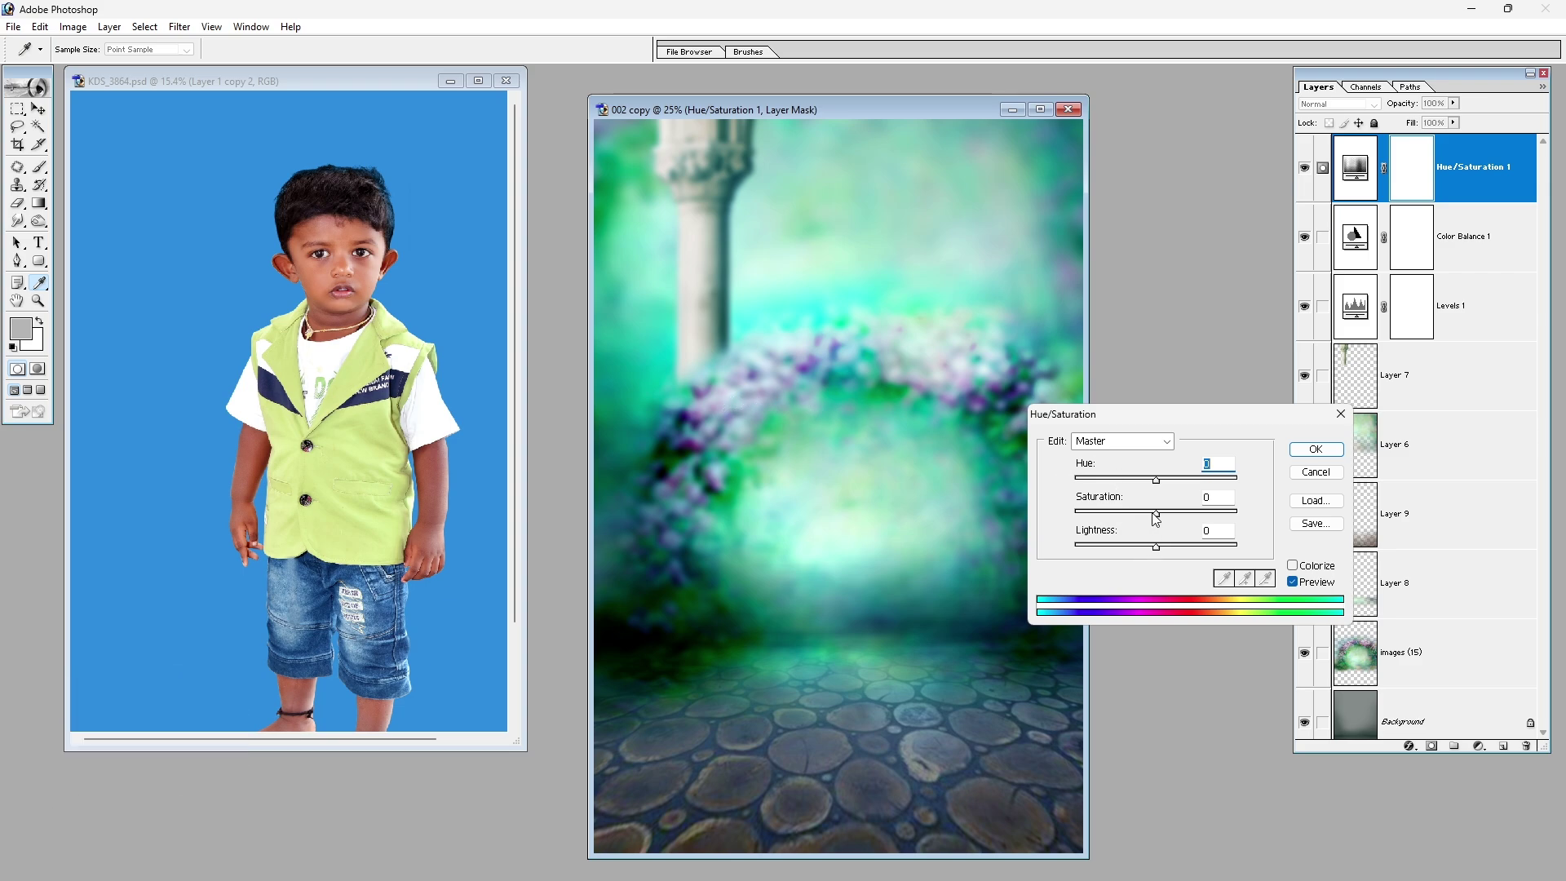
drag(1155, 514, 1137, 517)
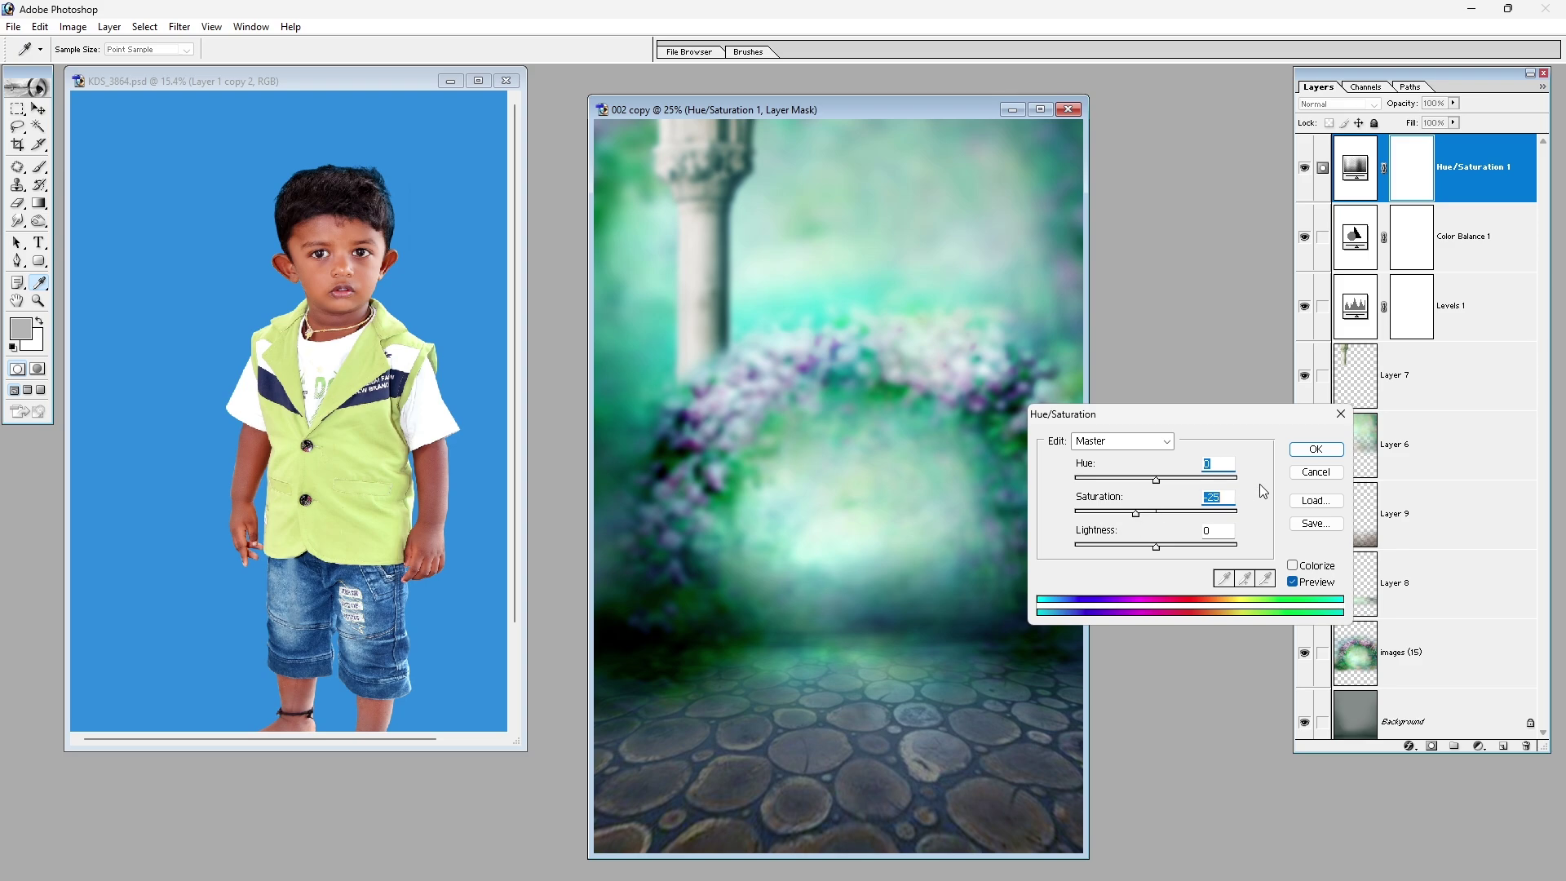
click(1314, 449)
key(ctrl+minus)
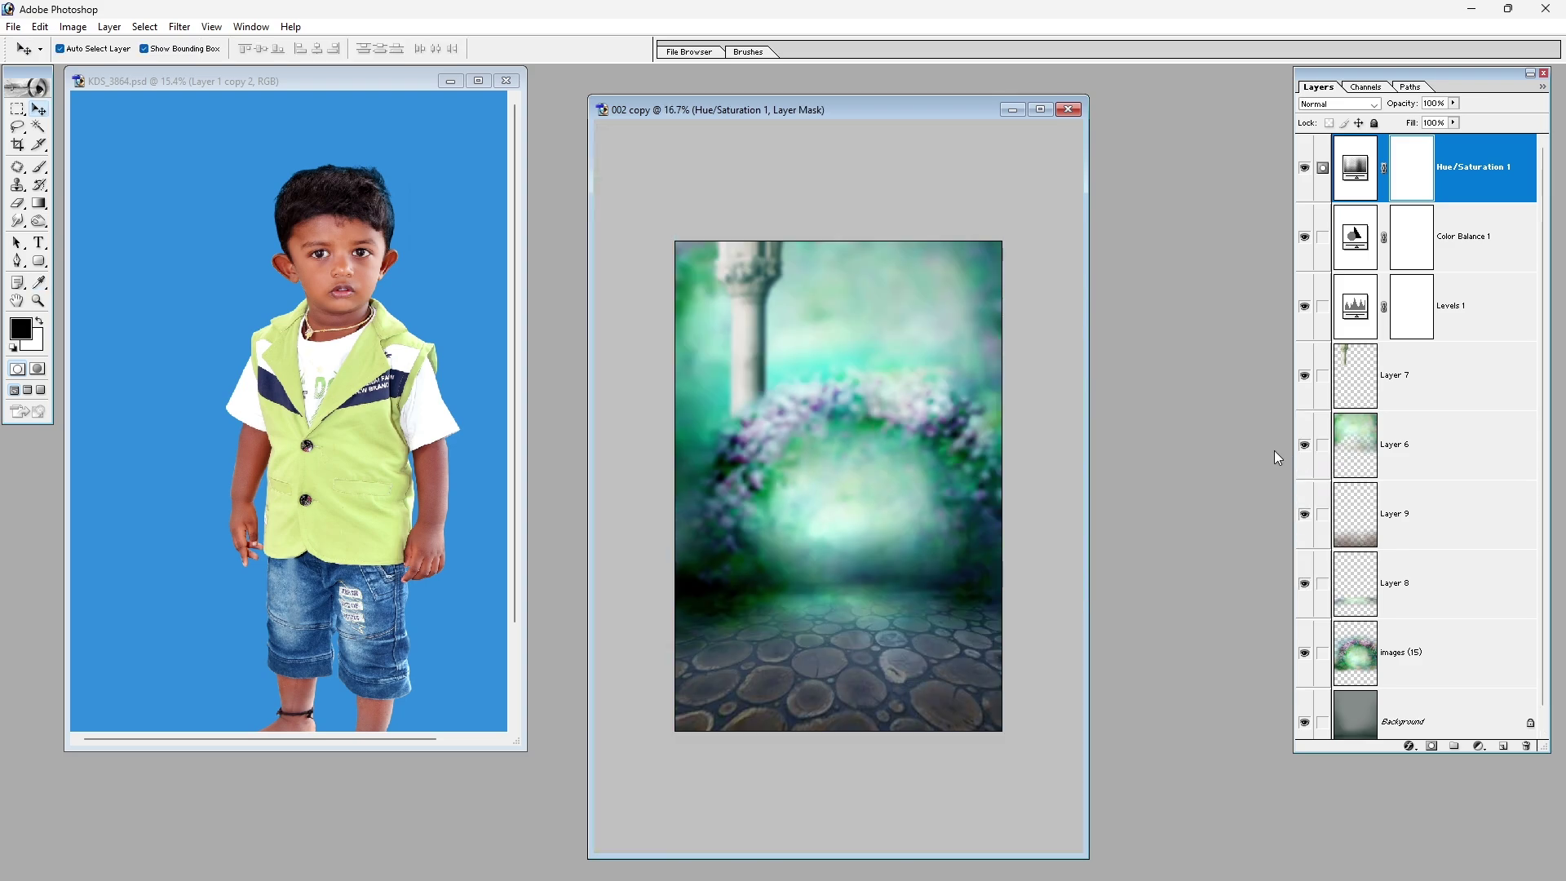
click(380, 421)
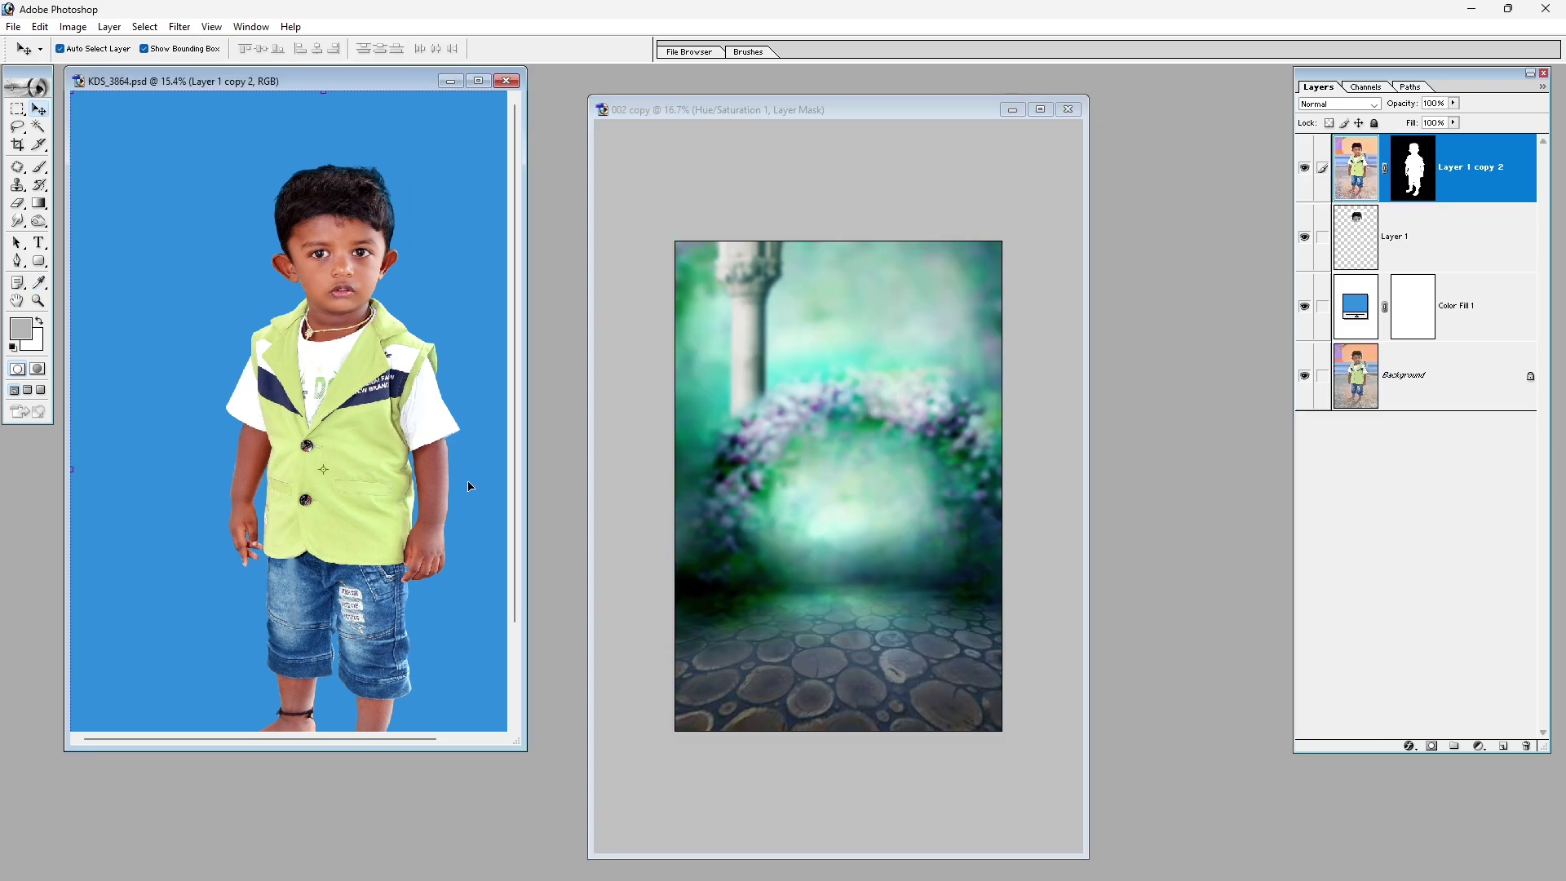
Link the boy layers and drag them onto the '002 copy' garden backdrop.
click(1322, 237)
drag(365, 407, 643, 404)
drag(819, 471, 825, 475)
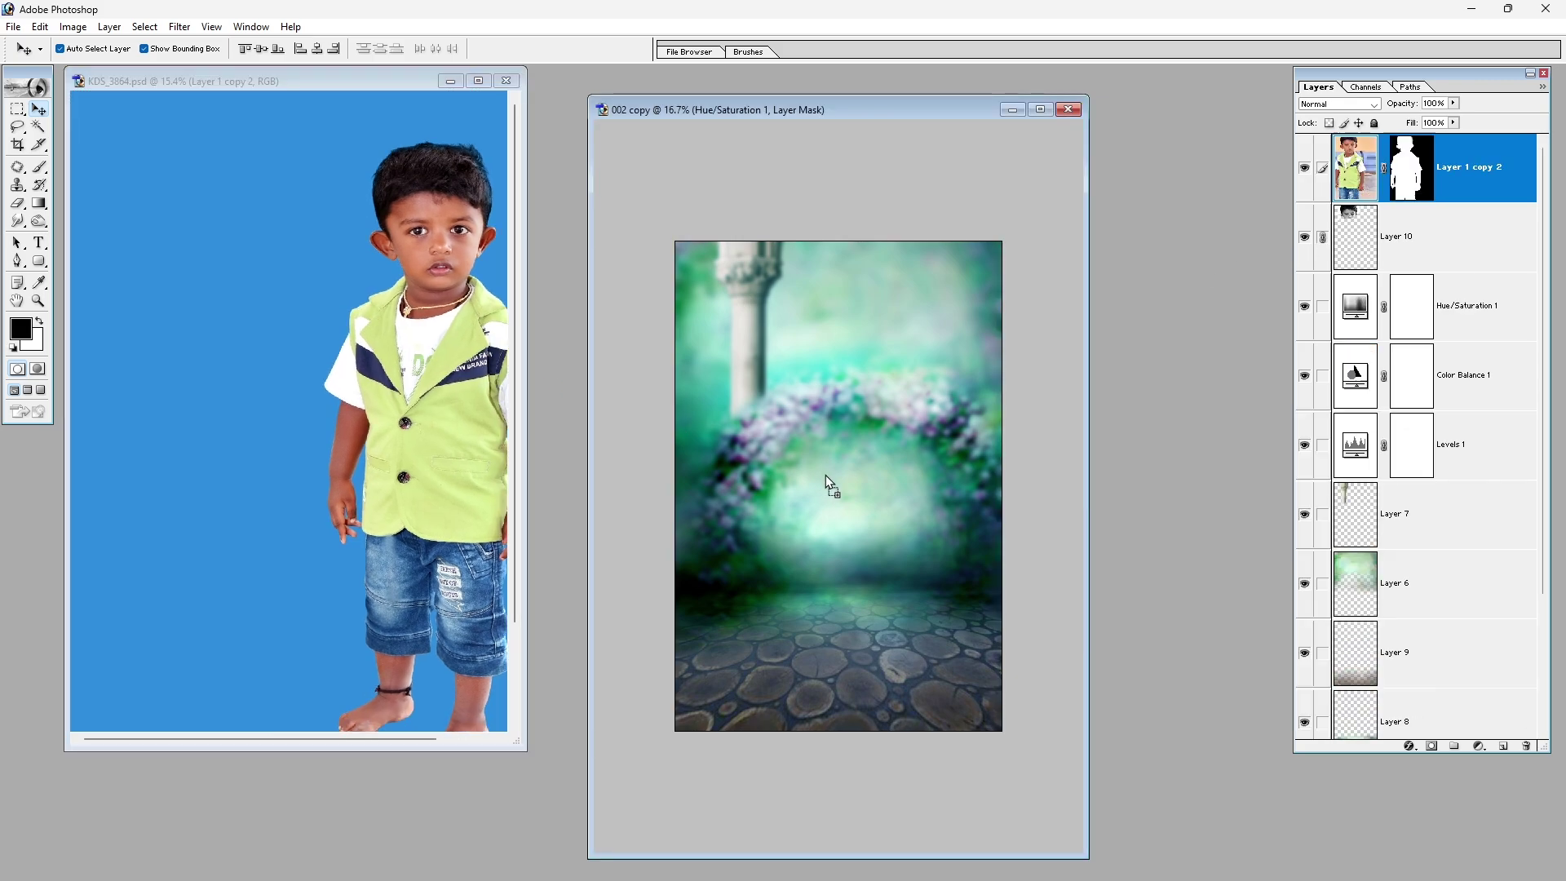
click(1039, 109)
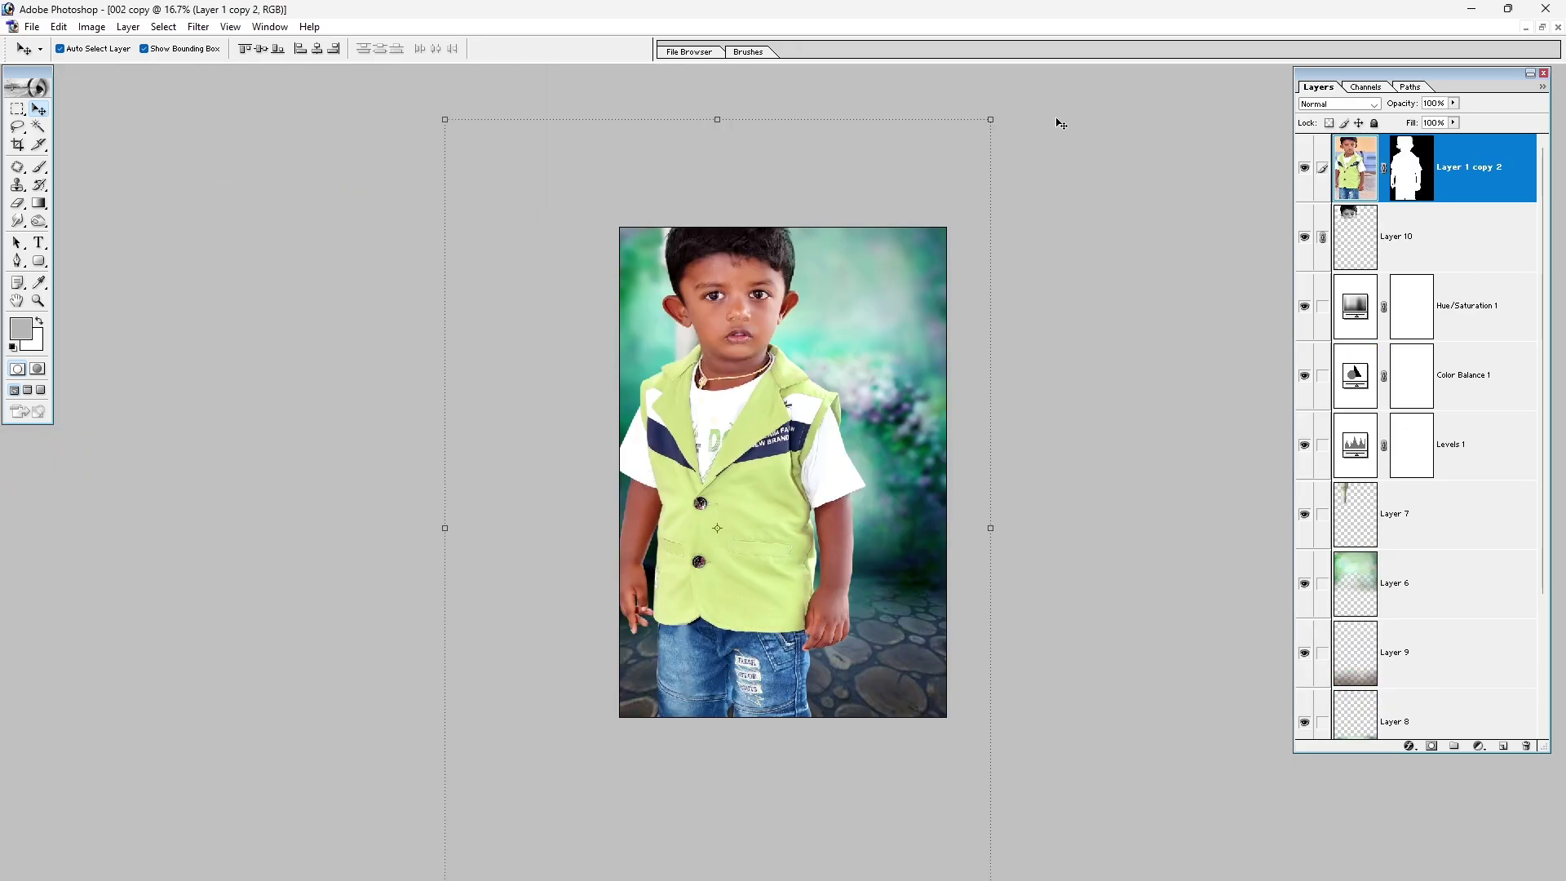
Scale the boy to about 53.7% and raise him slightly to stand on the stone floor.
drag(991, 118, 860, 307)
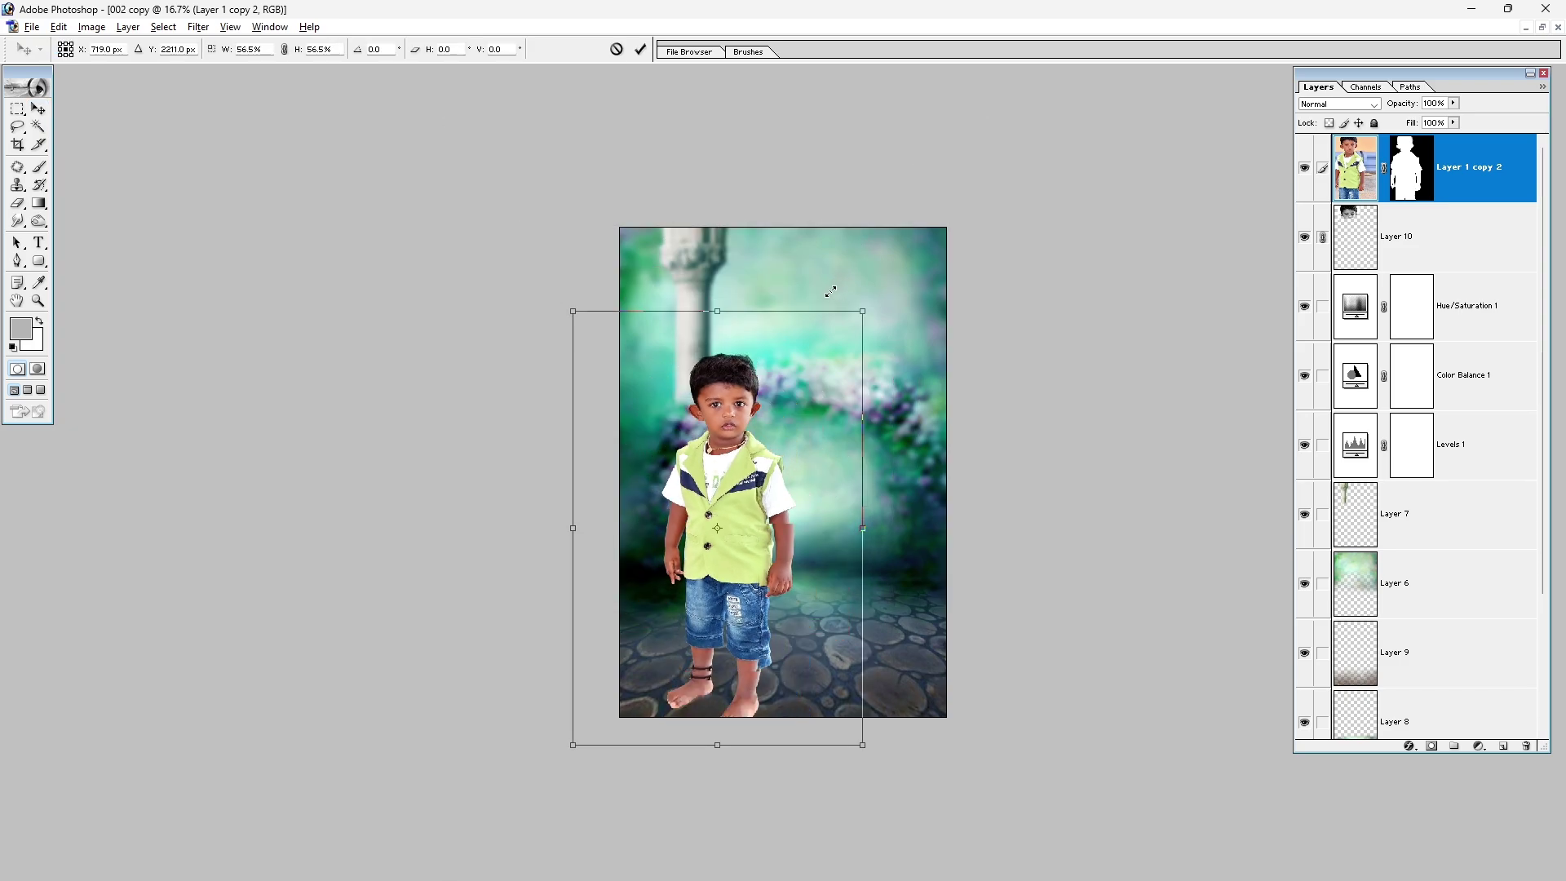
drag(664, 572, 736, 535)
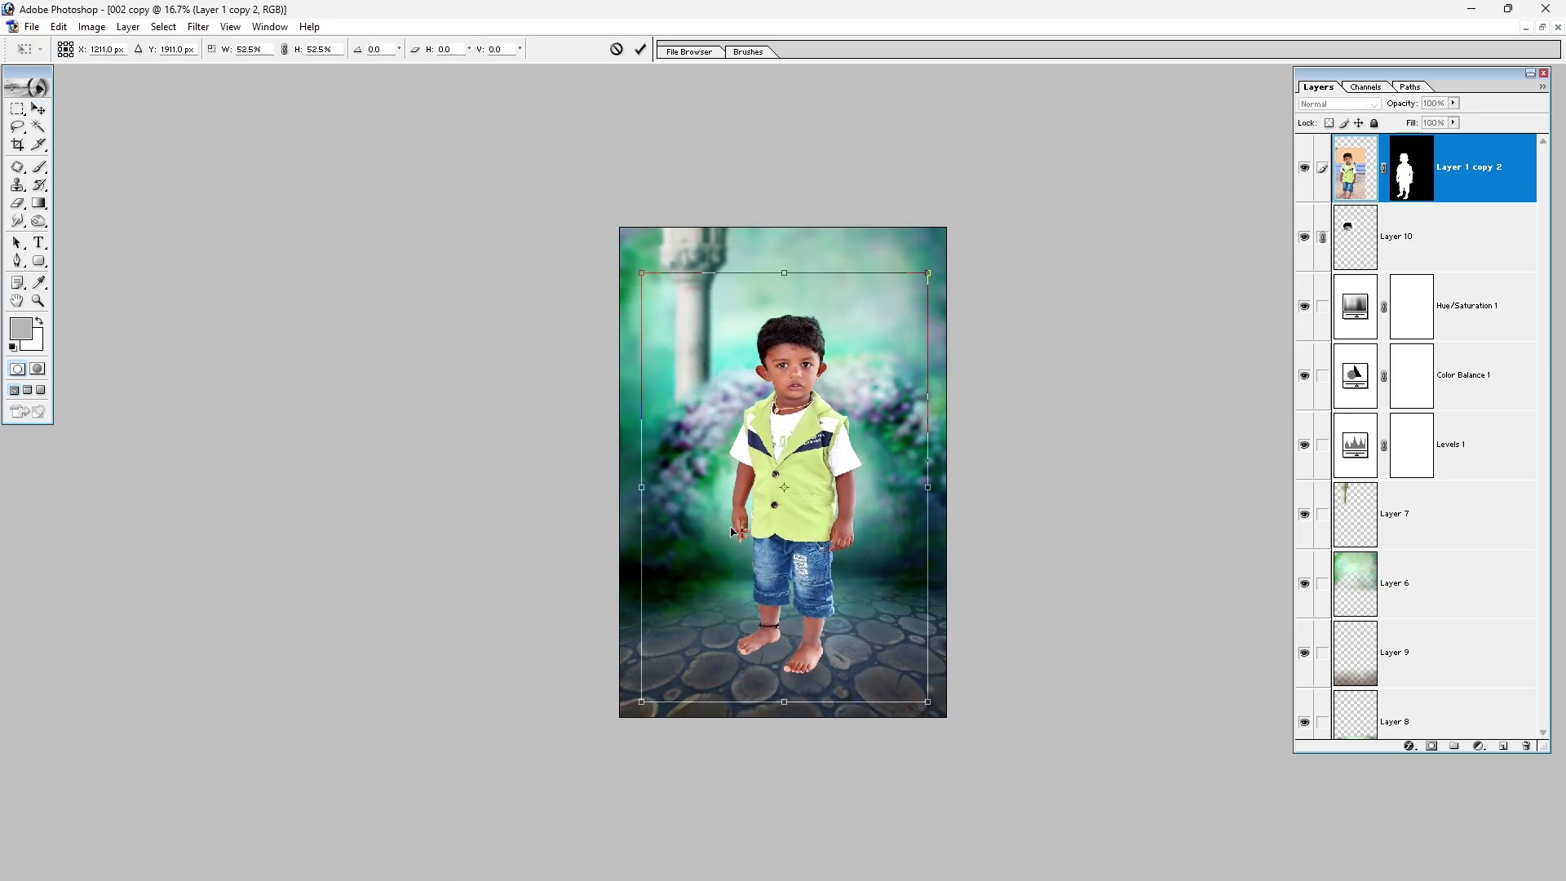
drag(934, 275, 937, 271)
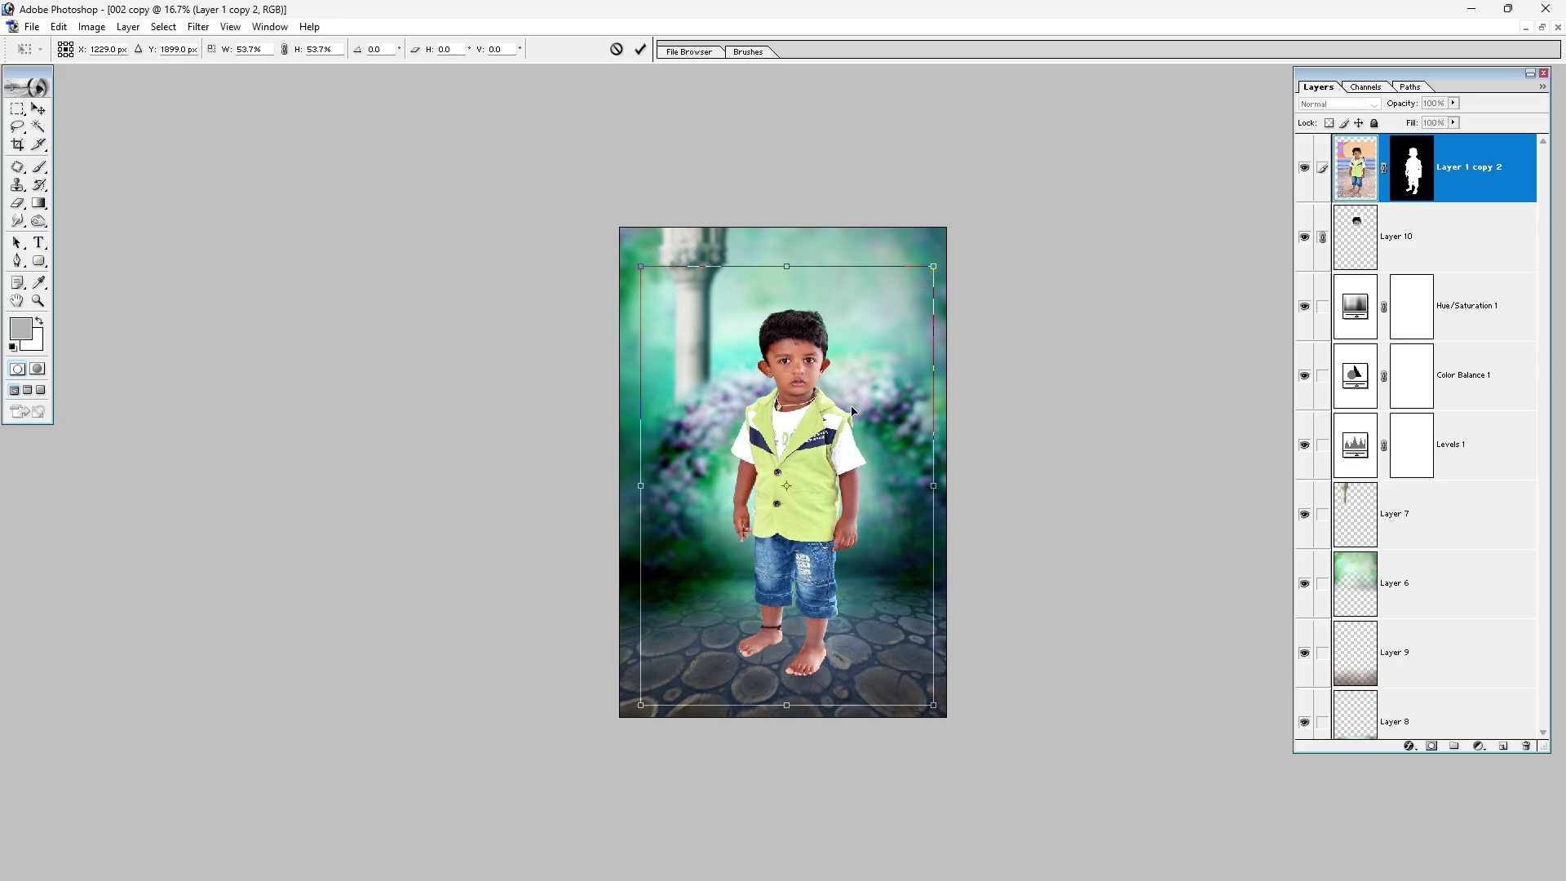
drag(795, 502, 795, 489)
key(Return)
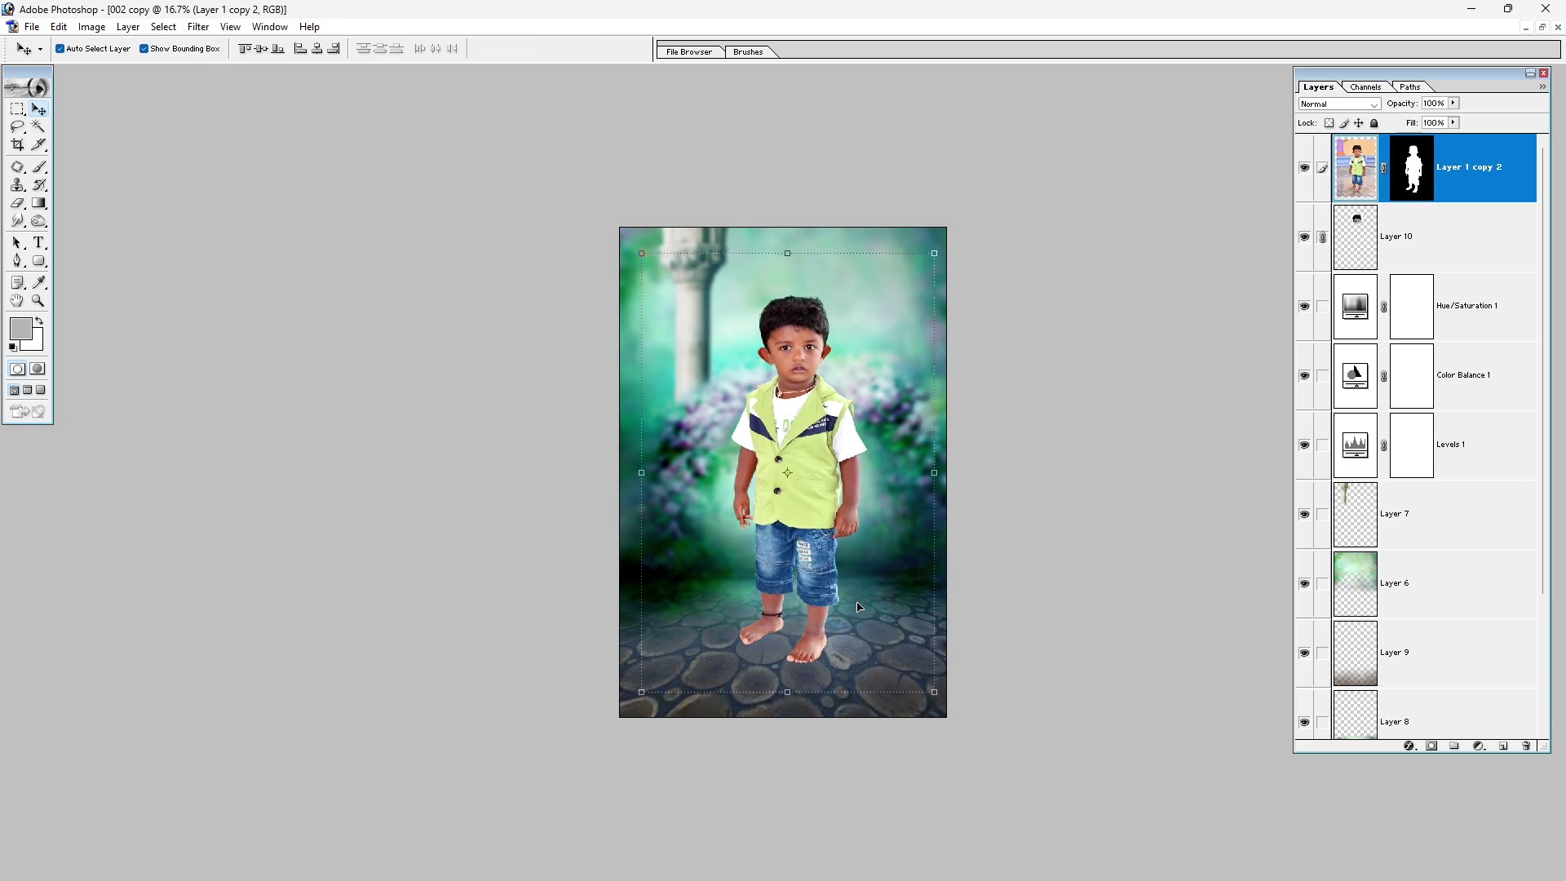
drag(732, 463, 790, 624)
drag(919, 680, 850, 705)
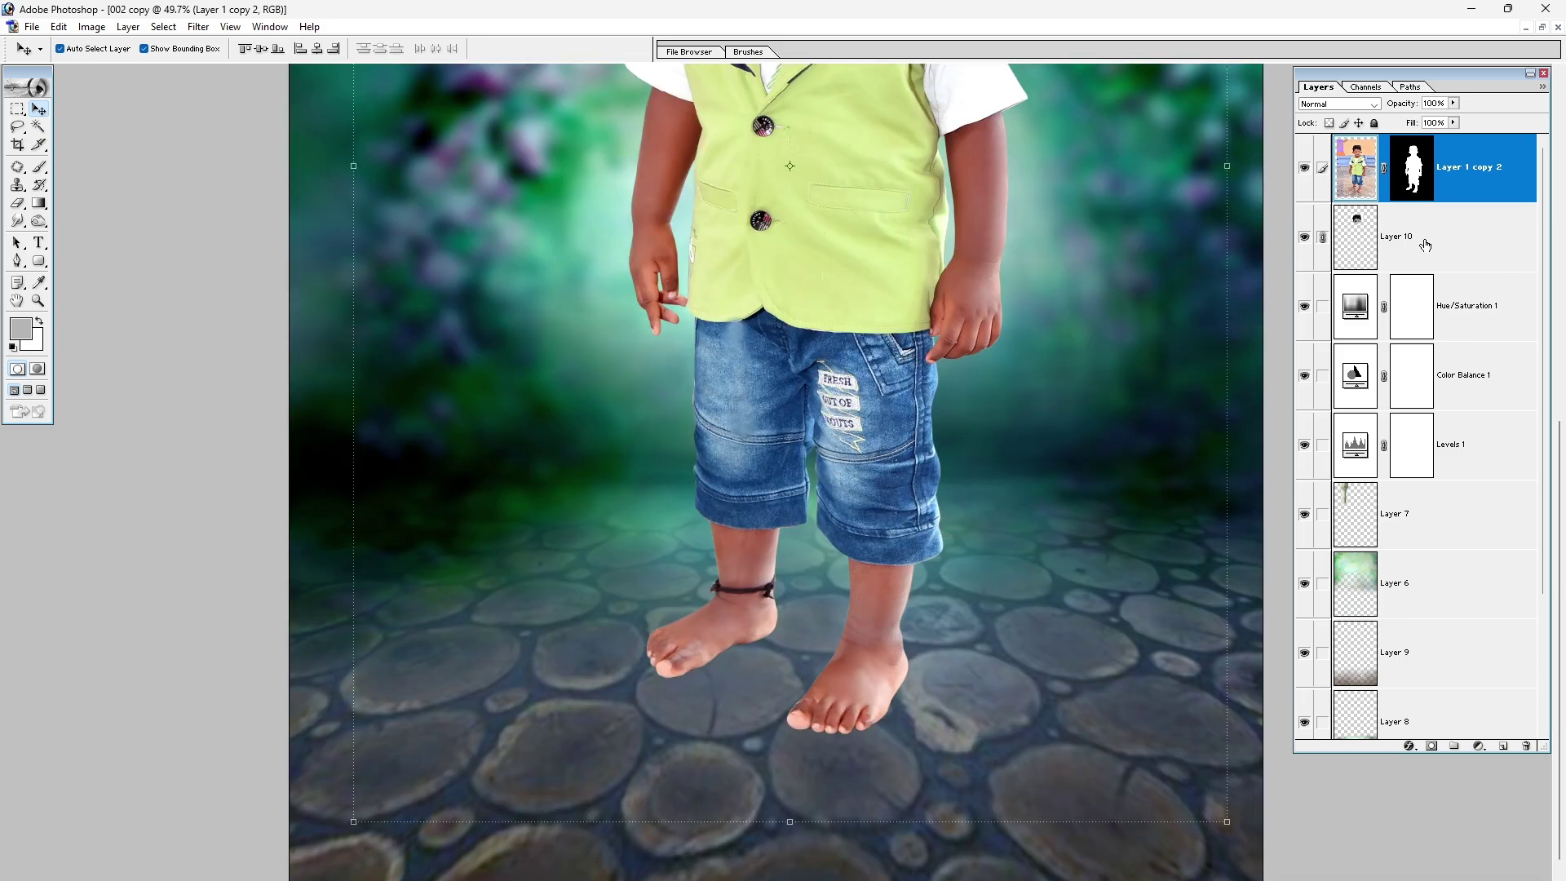
Add a new empty layer placed just below the boy's layer.
click(1505, 748)
drag(1451, 181, 1466, 271)
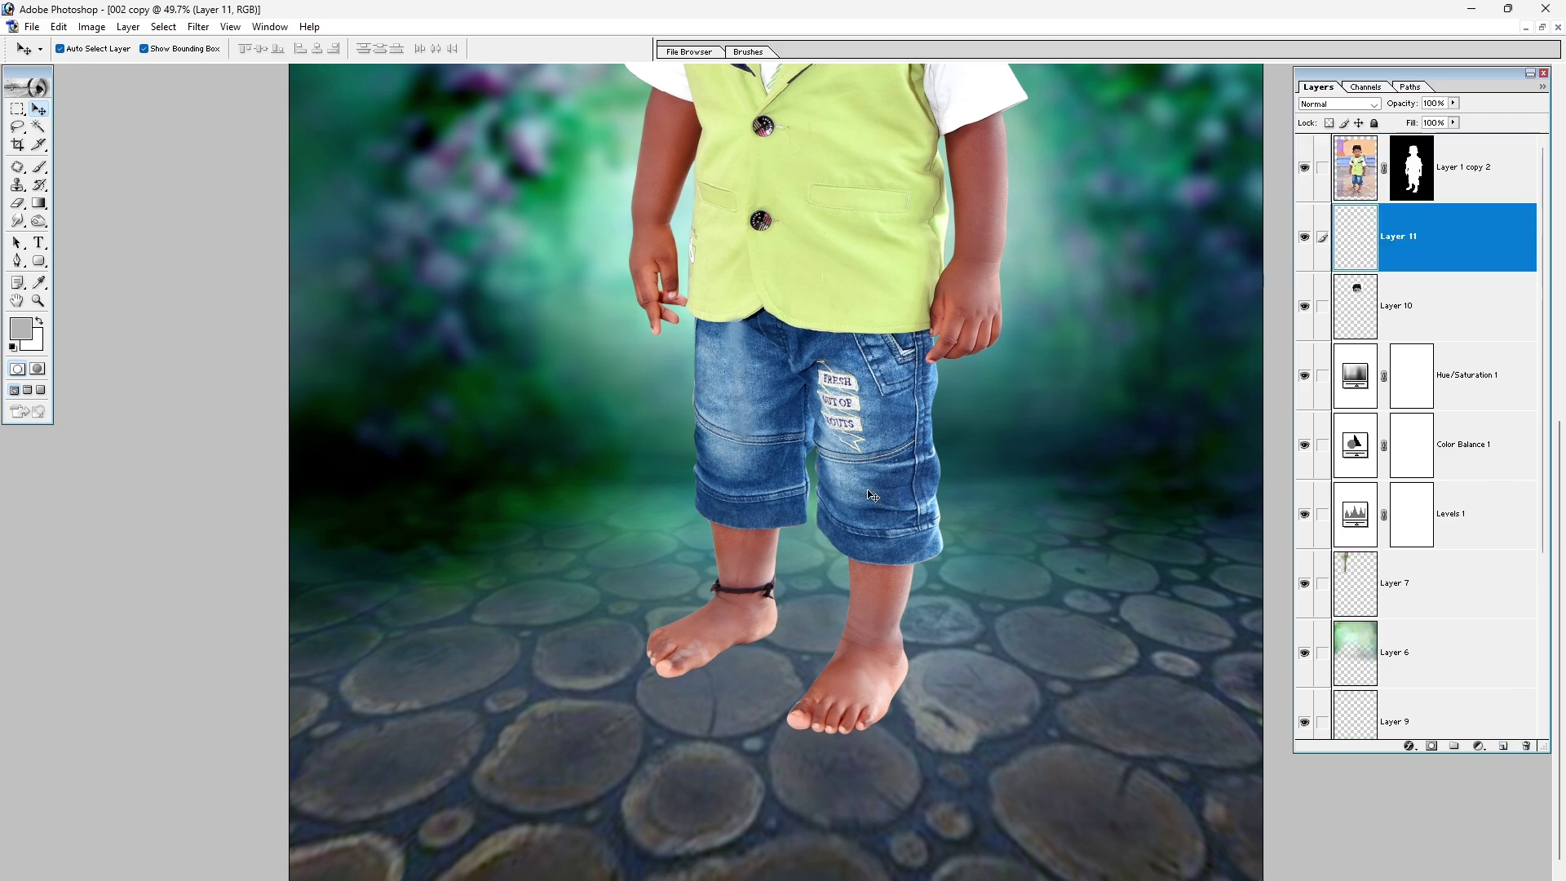
key(ctrl+minus)
Paint a soft low-flow black shadow around the boy's feet and squash it flat.
key(d)
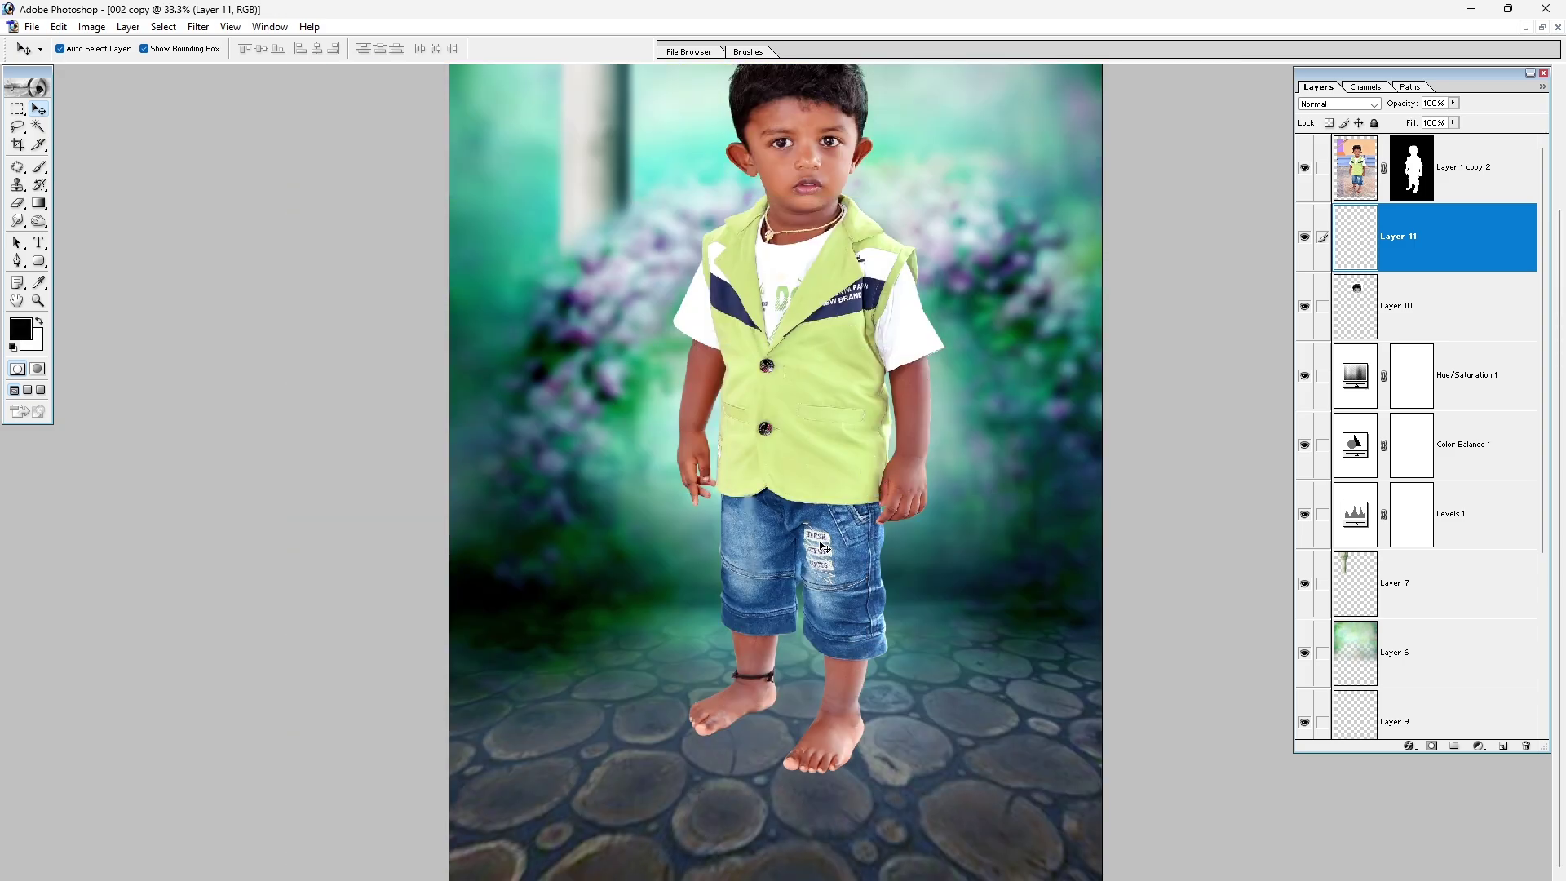
key(b)
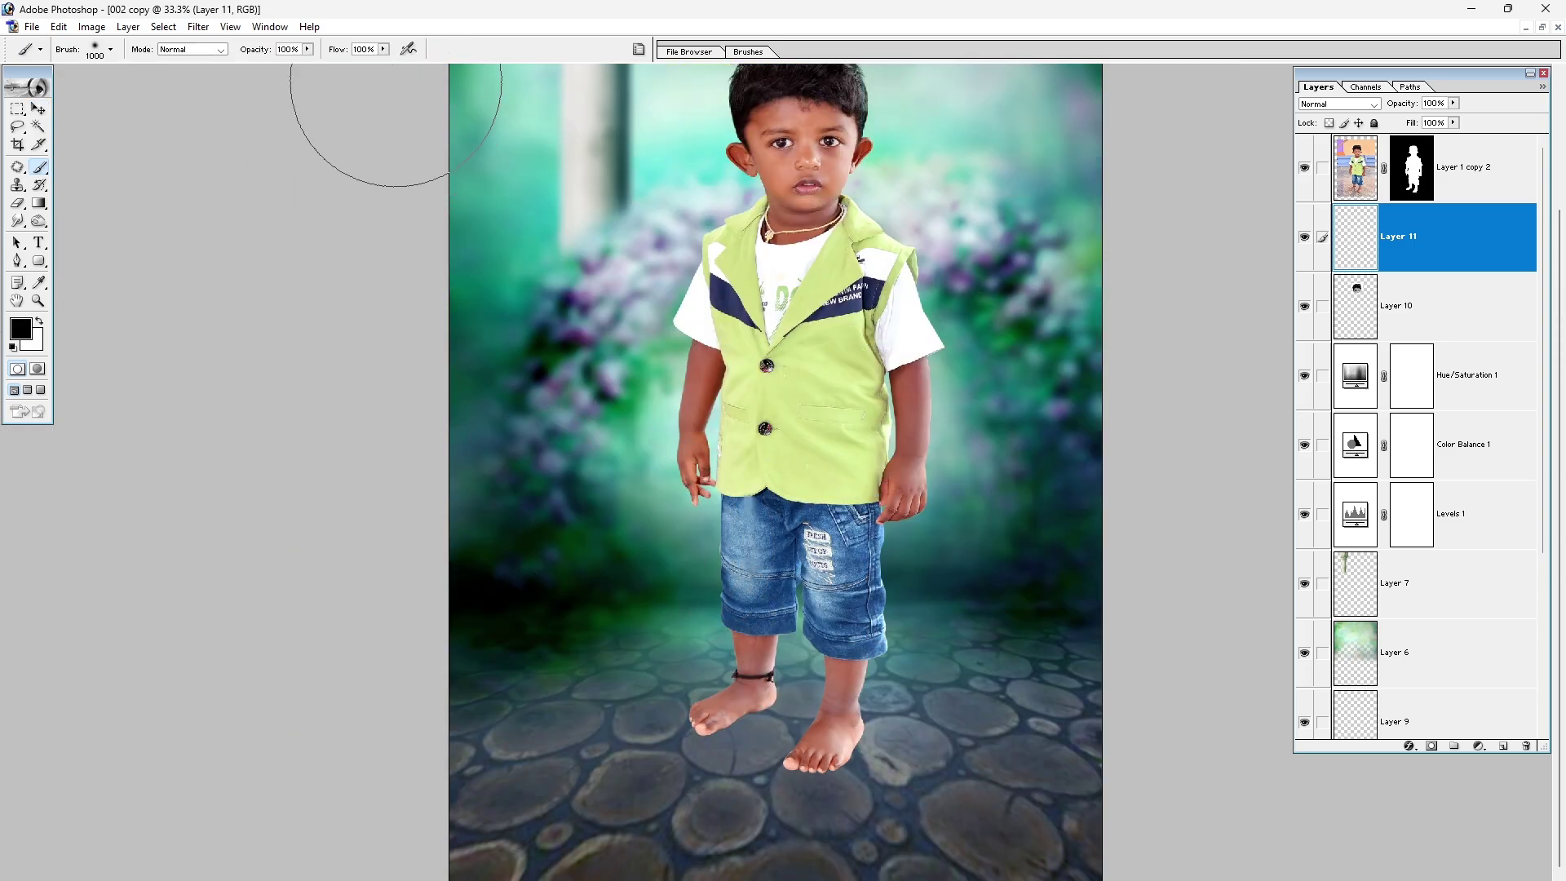
click(382, 49)
drag(383, 62, 318, 68)
key(bracketleft)
key(bracketleft)
key(bracketleft)
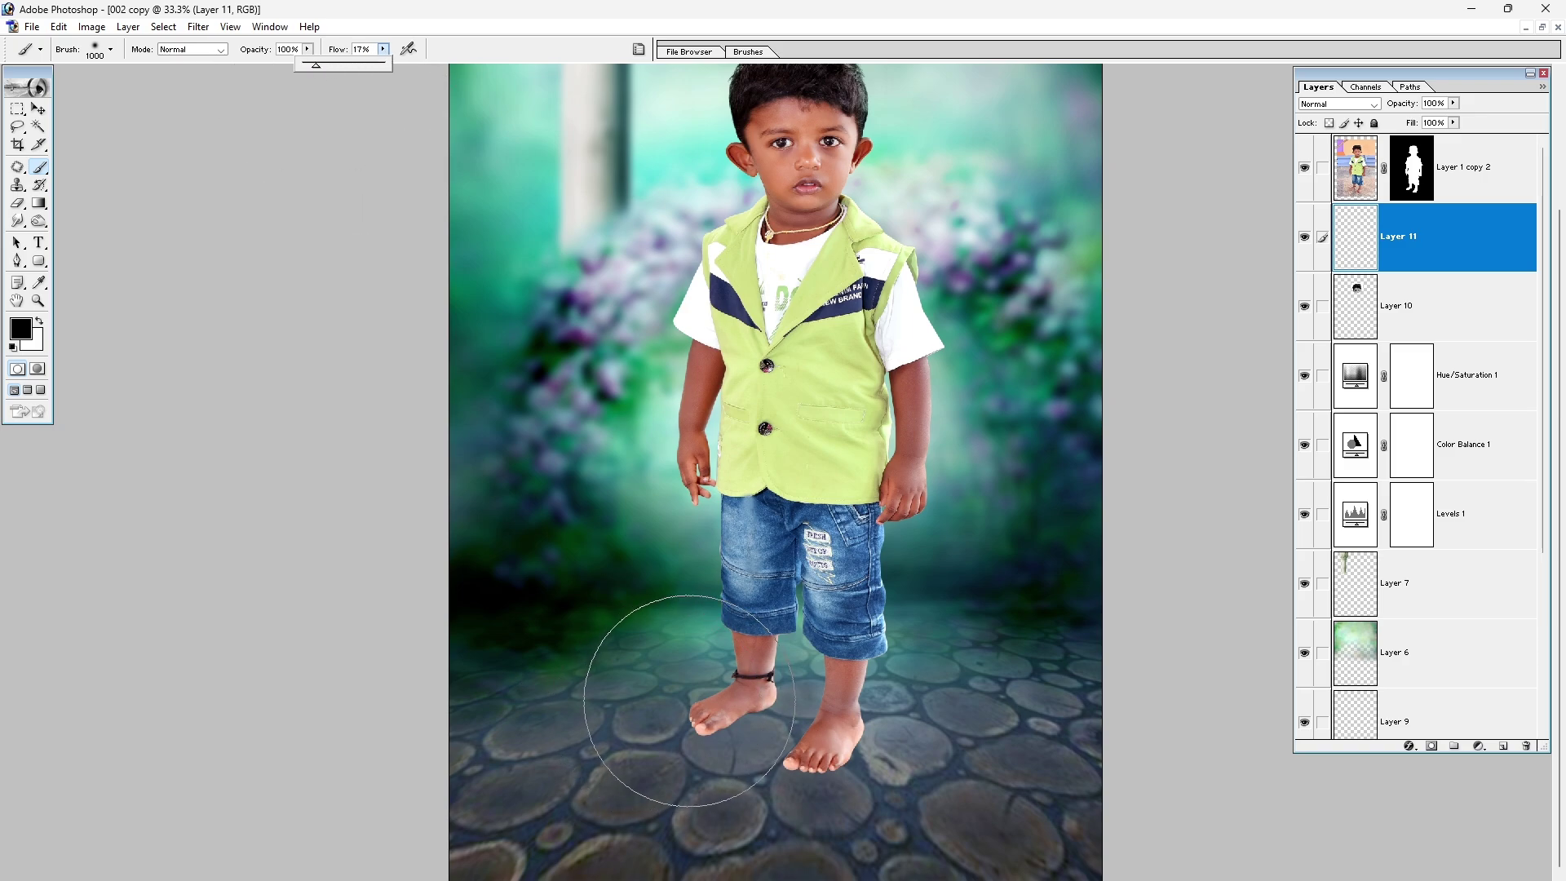
mouse_move(766, 689)
mouse_down()
mouse_move(817, 731)
mouse_move(774, 758)
mouse_move(851, 732)
mouse_up()
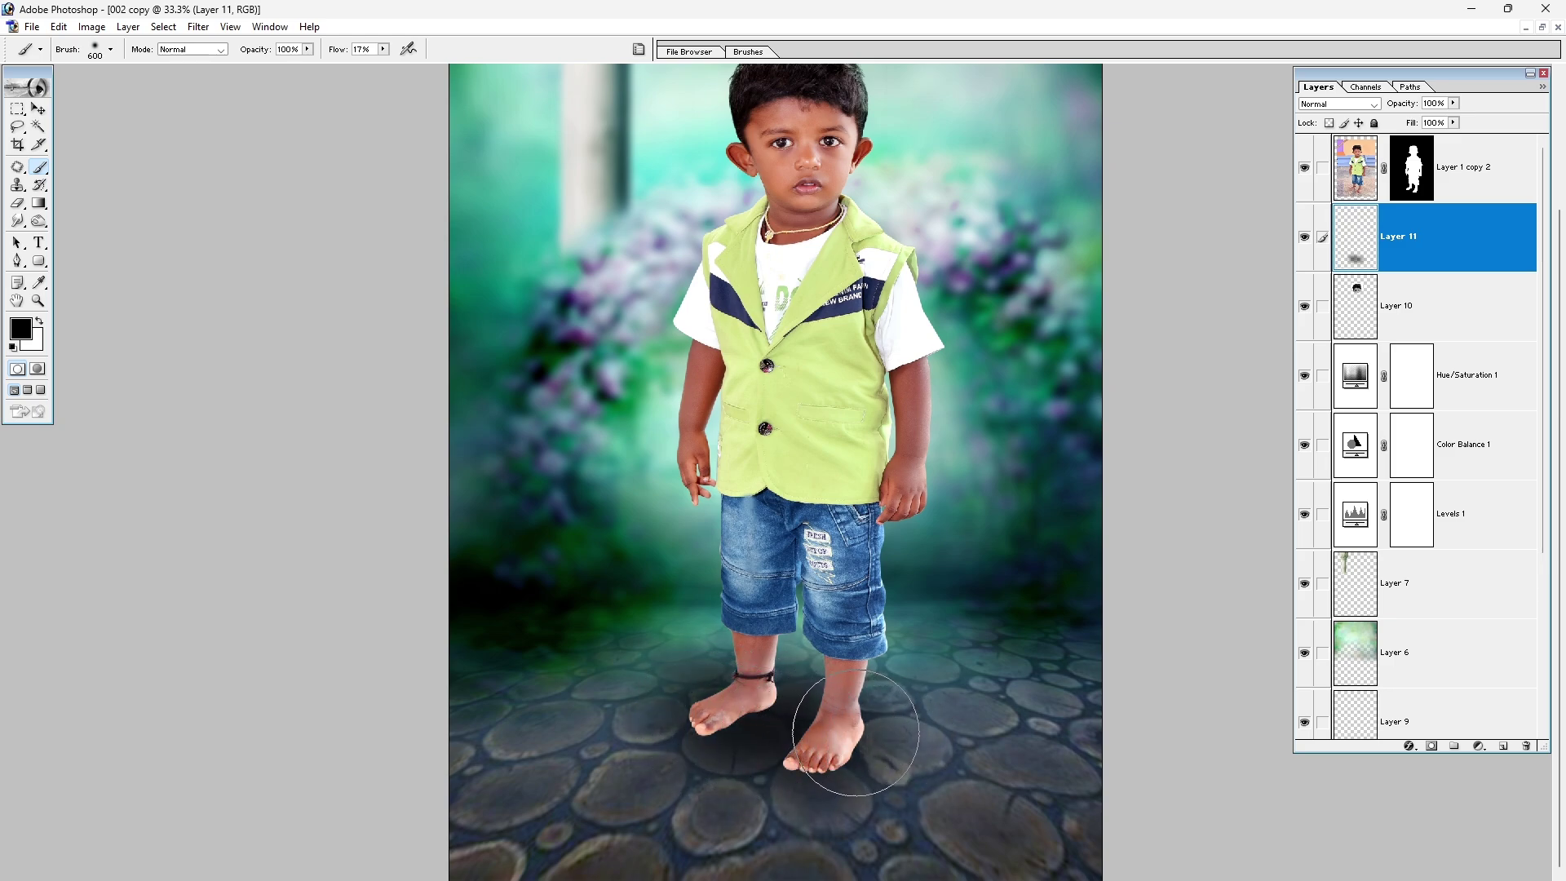
key(v)
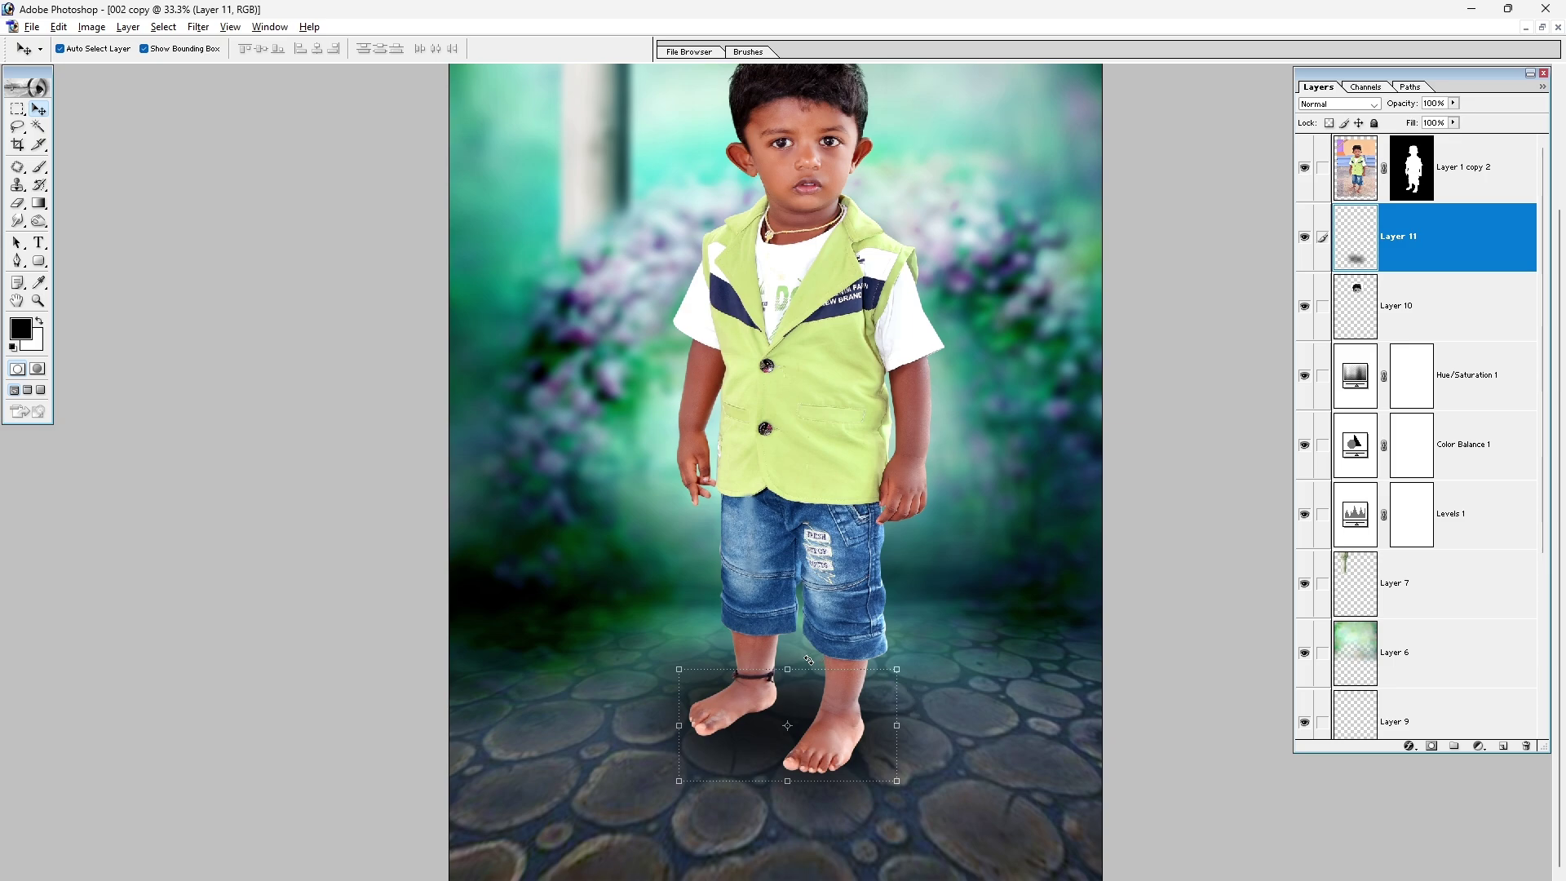
drag(807, 659, 807, 669)
key(Return)
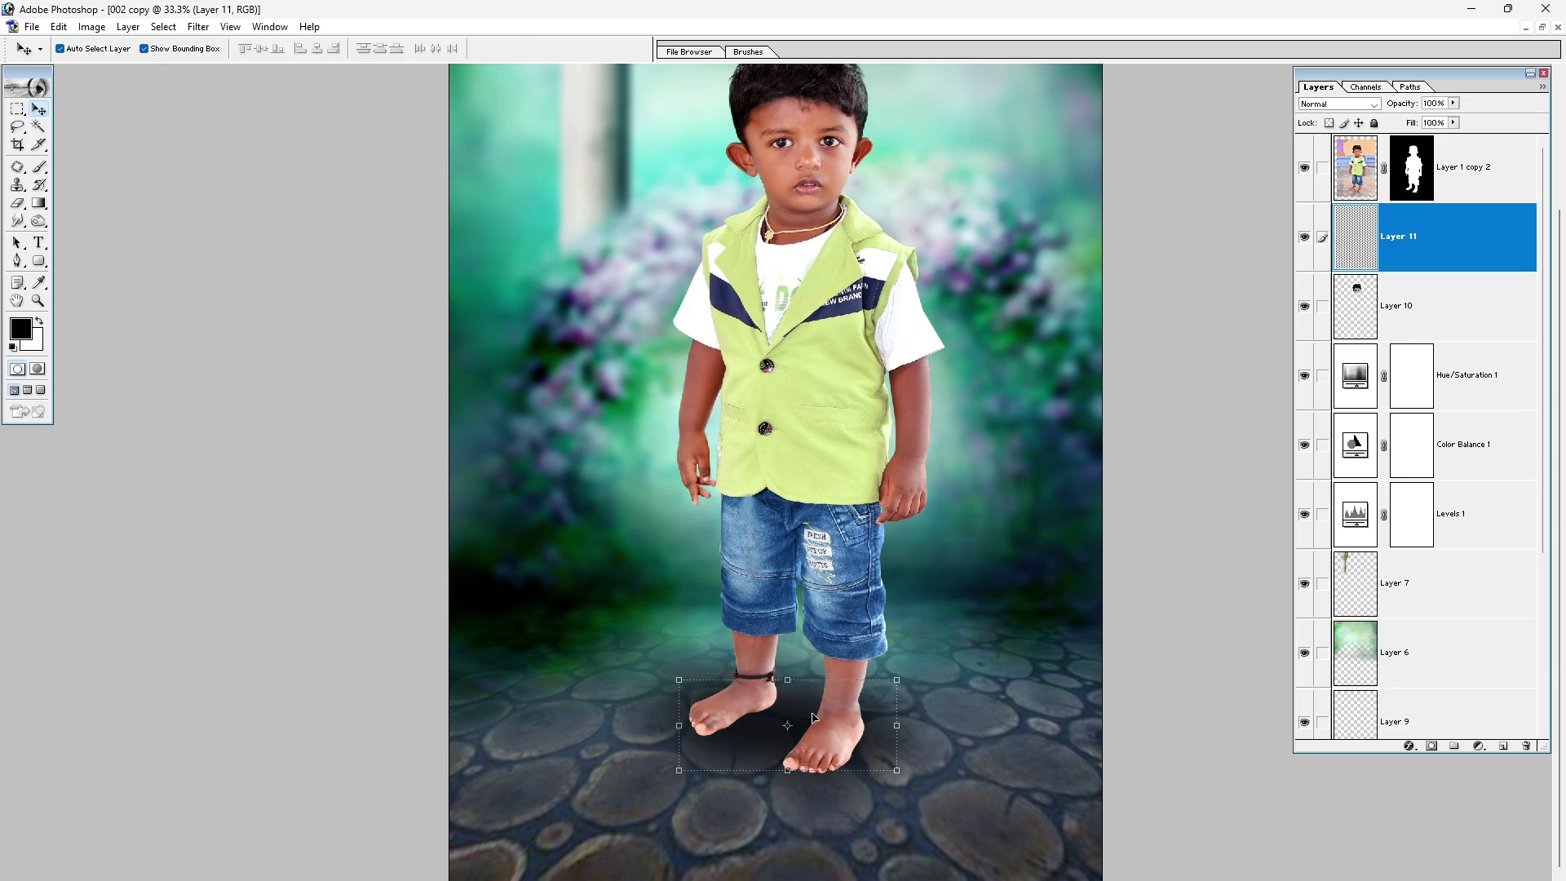
Set the shadow layer to Multiply blending at 73% opacity.
click(1453, 103)
drag(1453, 121, 1428, 121)
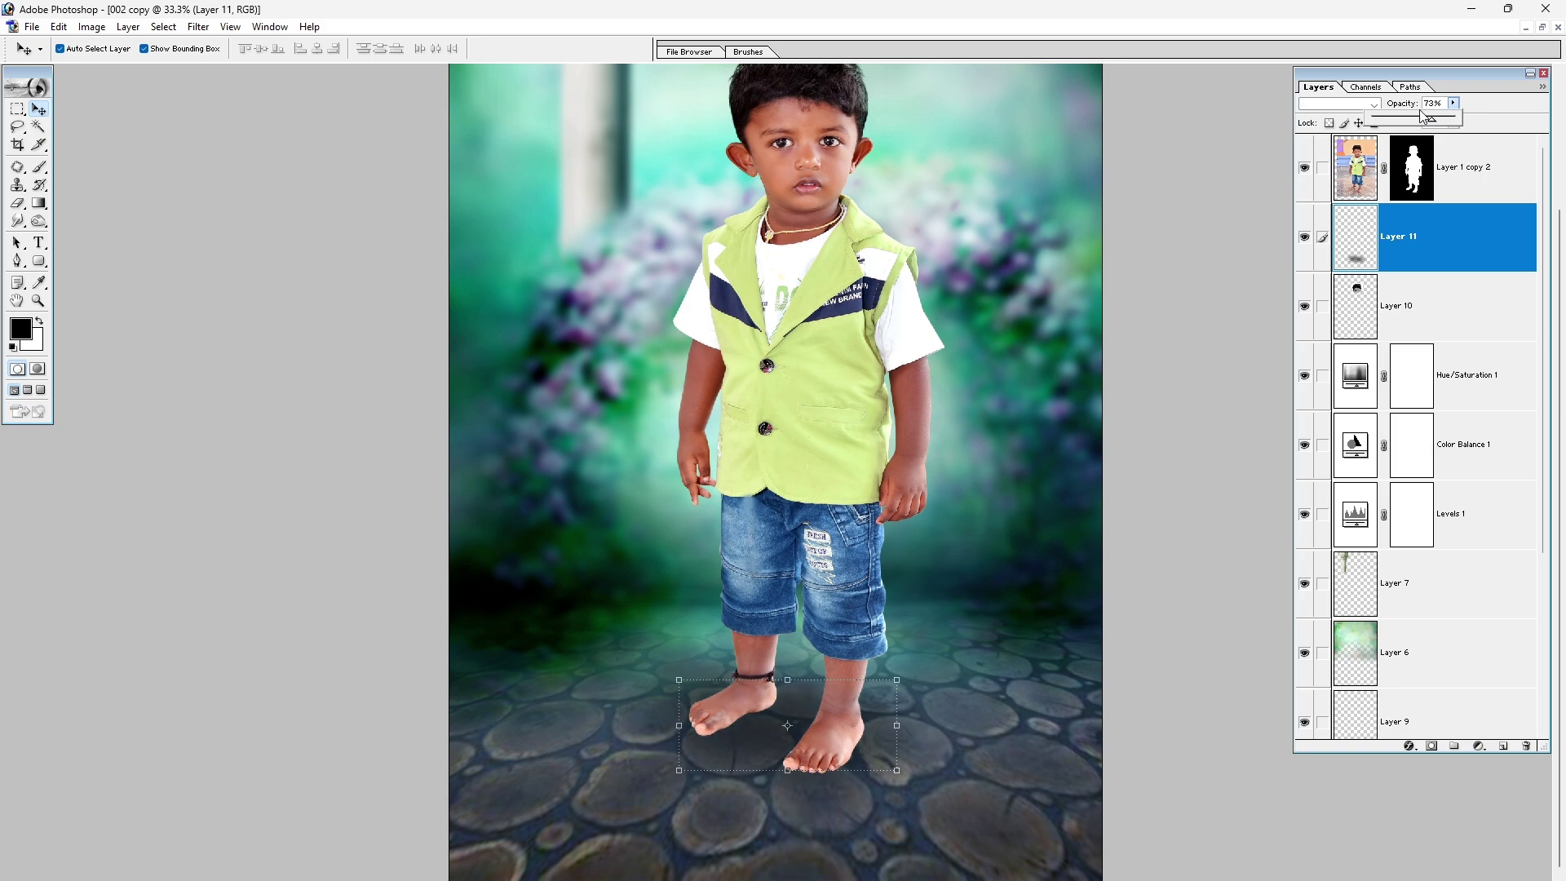
click(1321, 104)
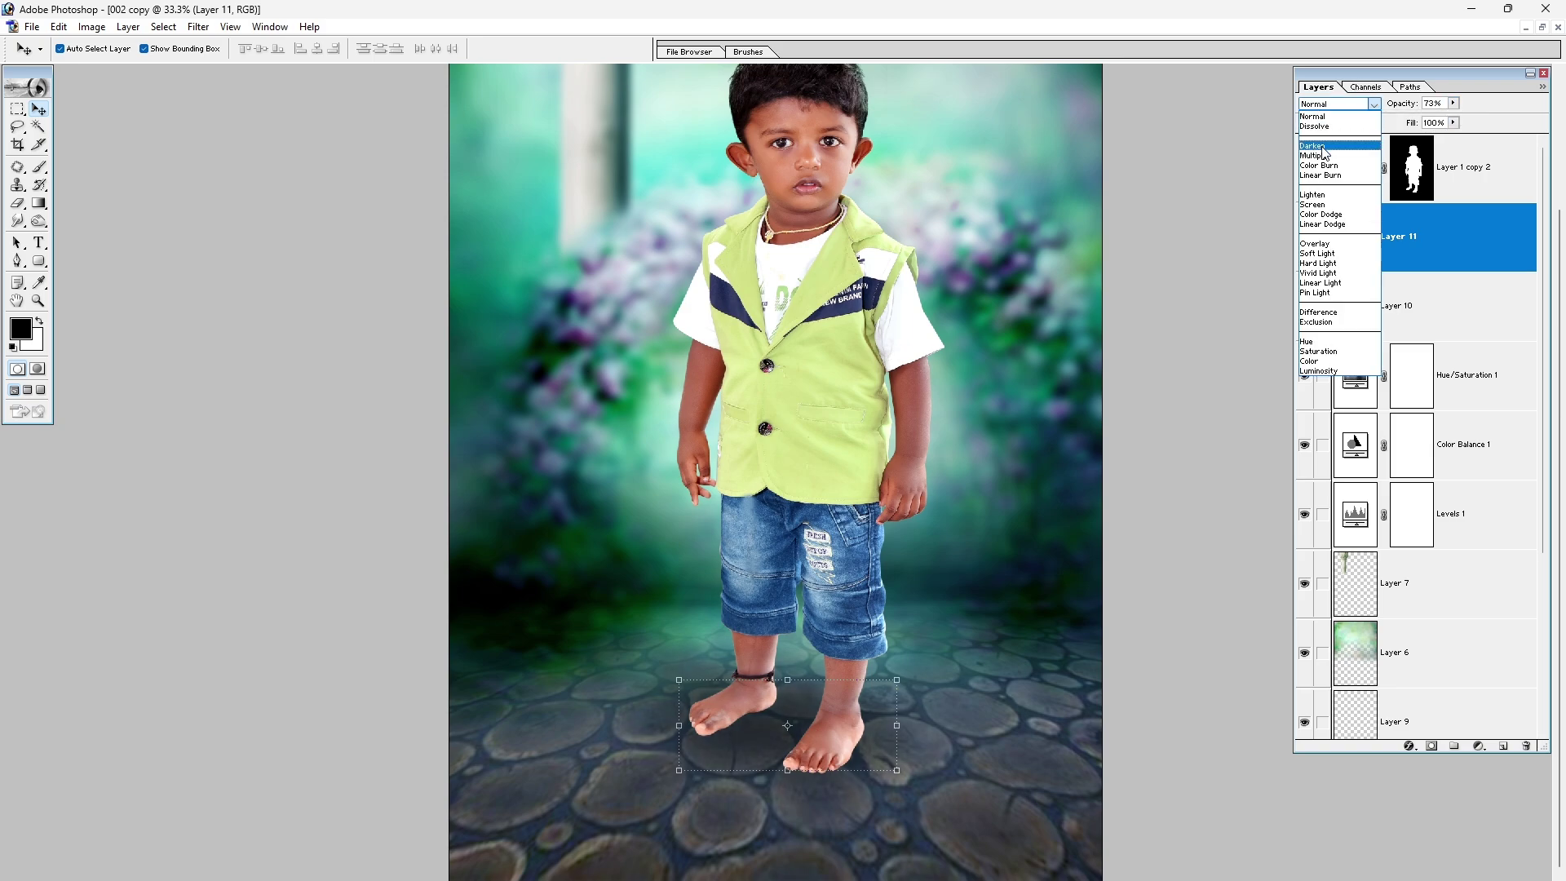
click(1321, 155)
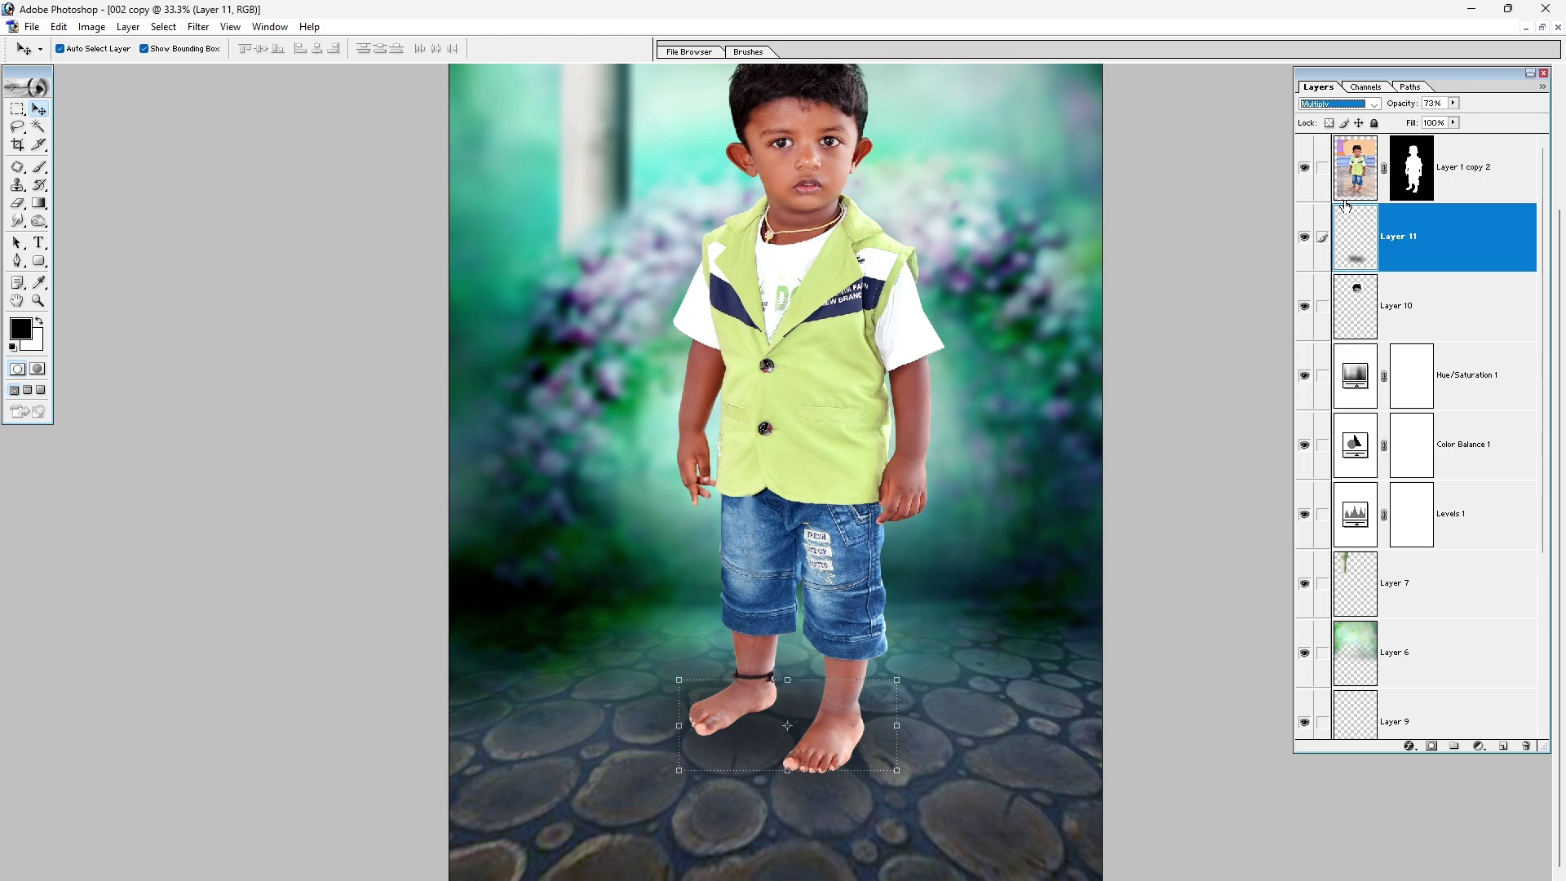
key(ctrl+minus)
click(1028, 625)
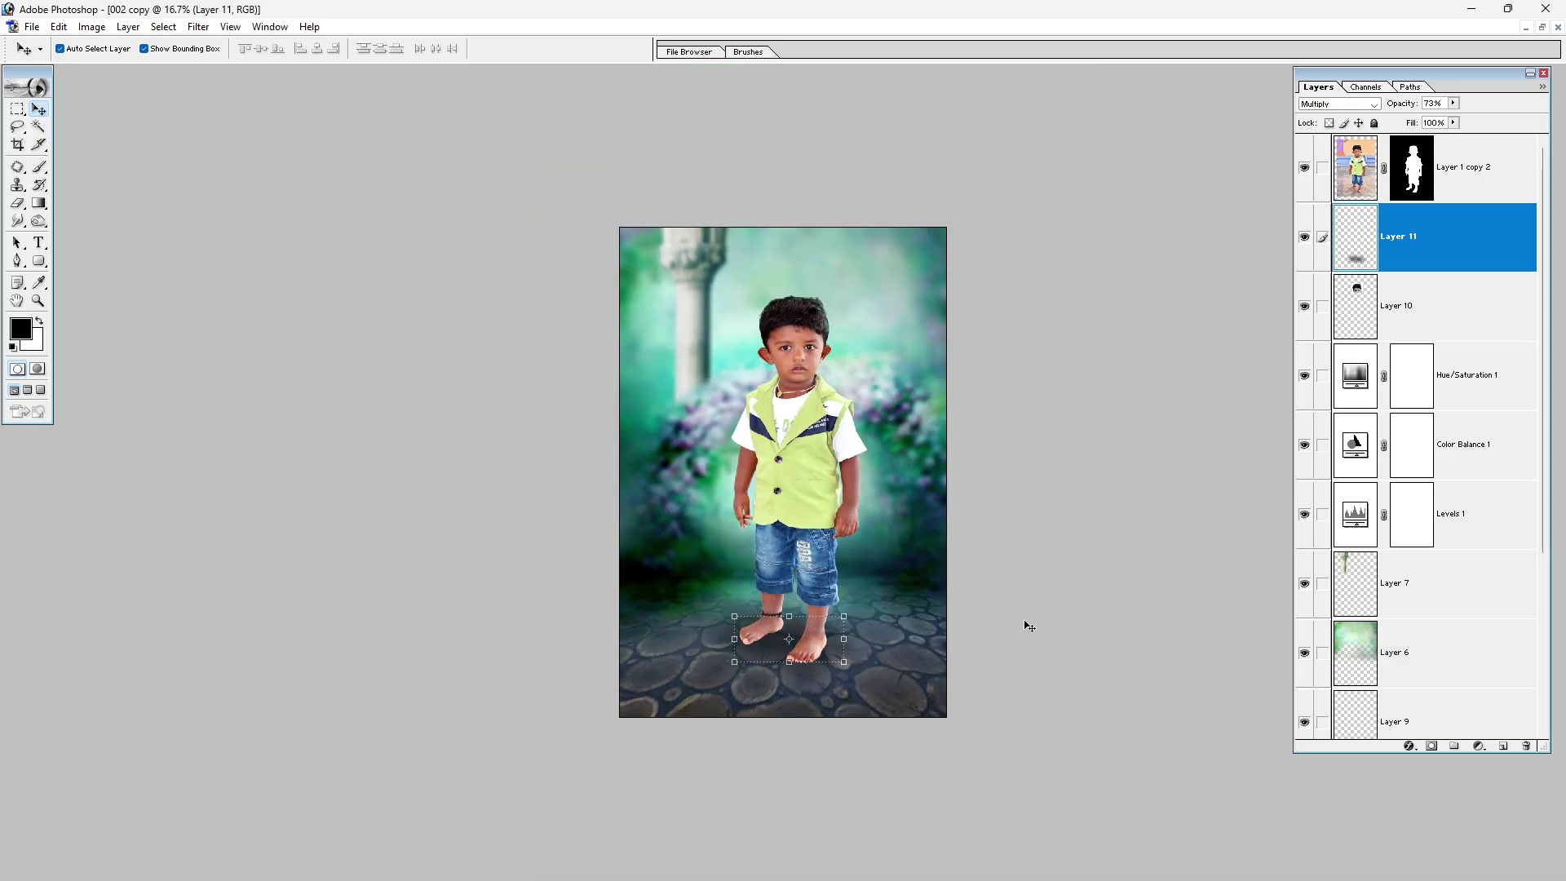
click(914, 715)
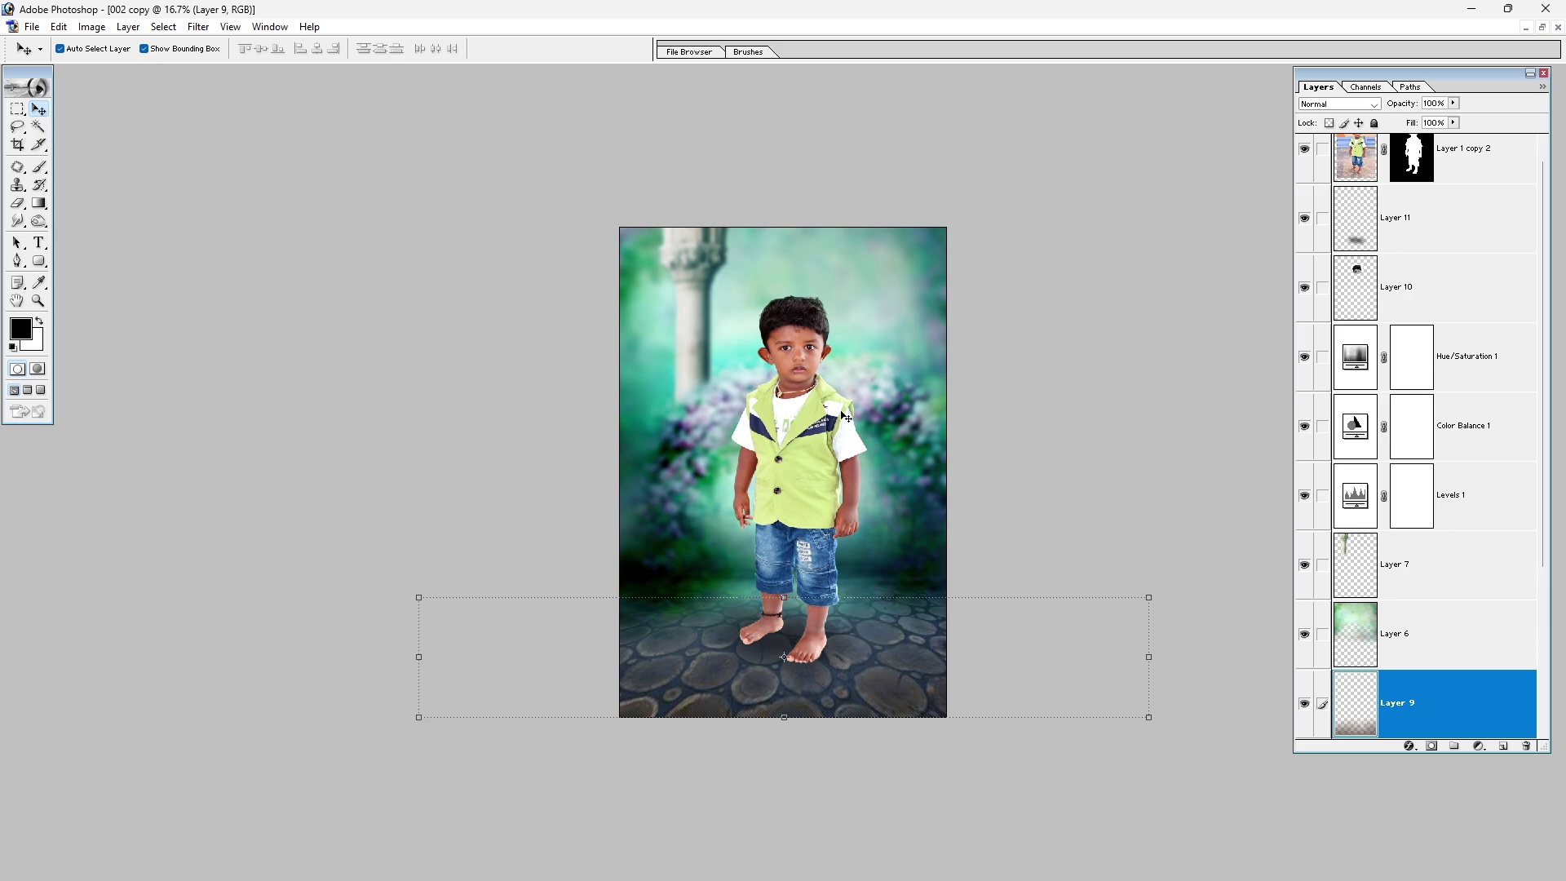
Zoom in on the boy and cycle back to tiled document windows.
drag(726, 275, 897, 692)
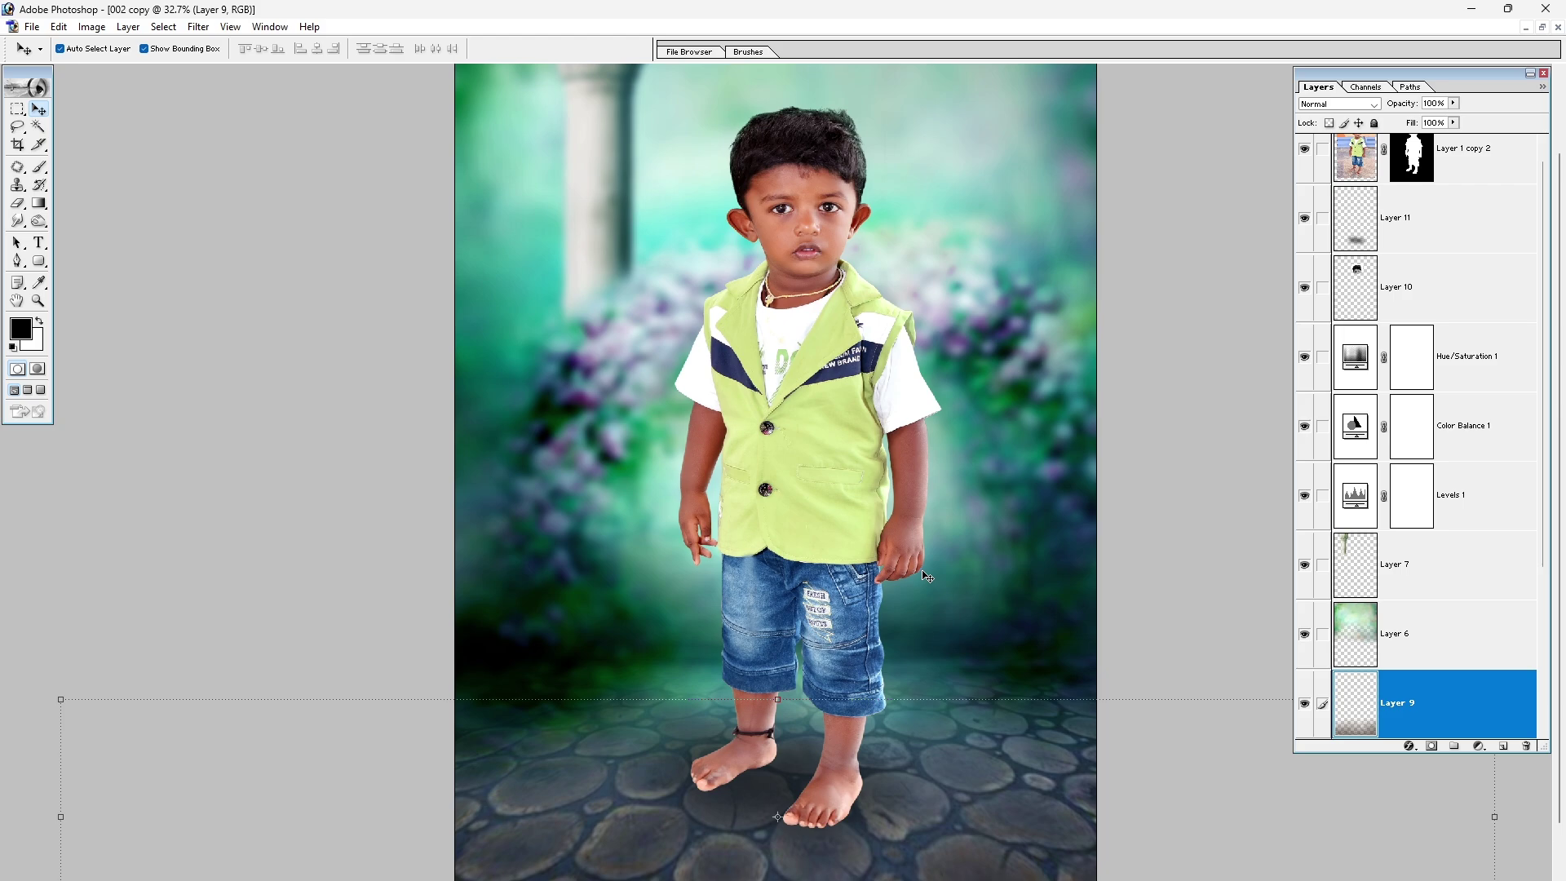
key(f)
key(f)
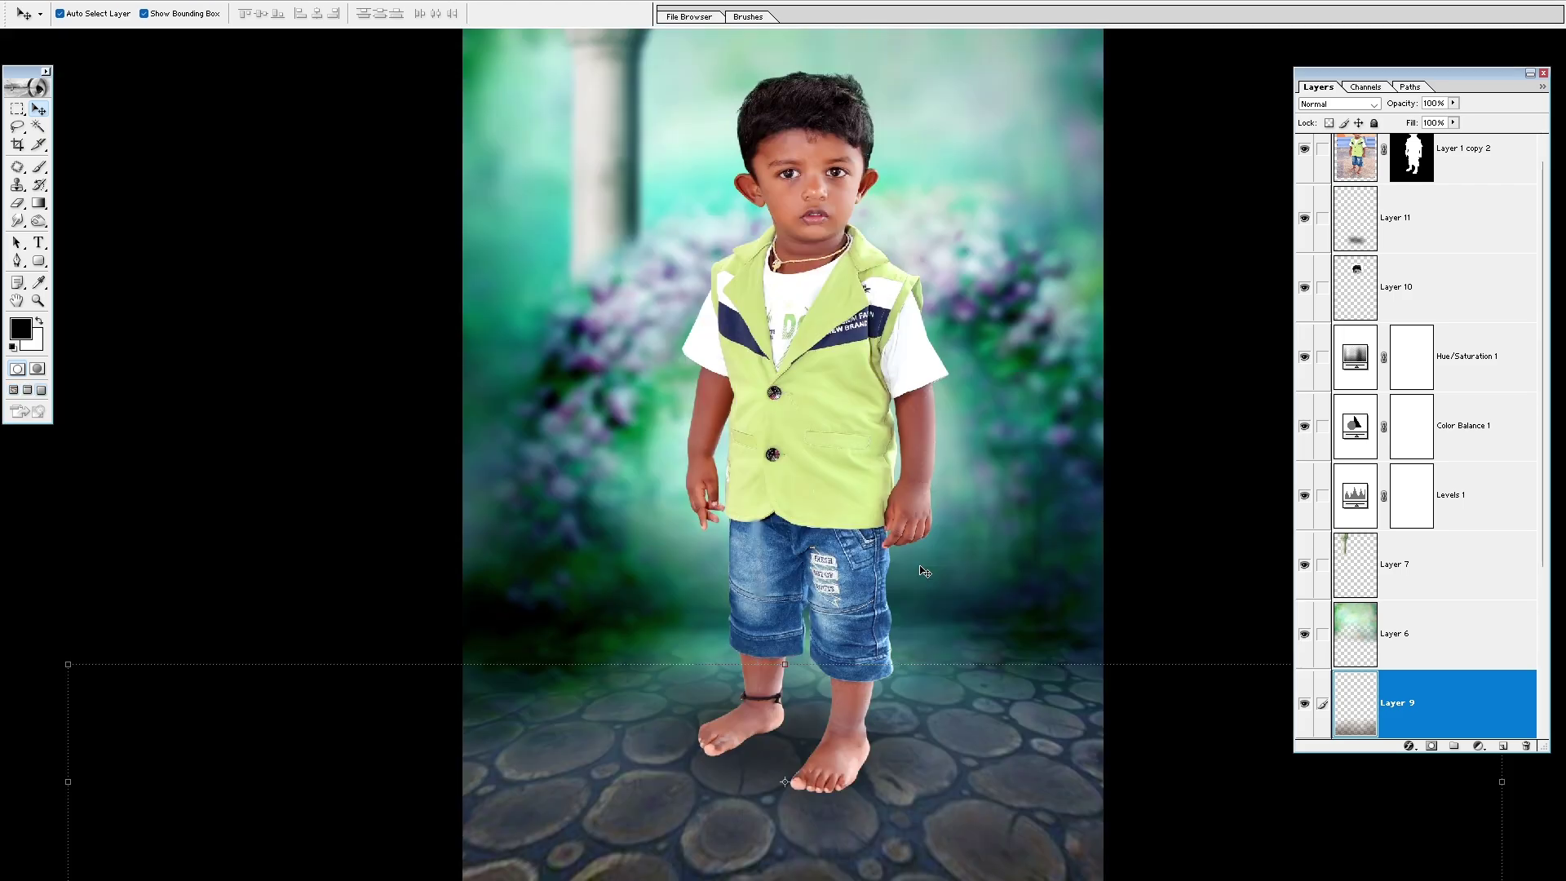
key(f)
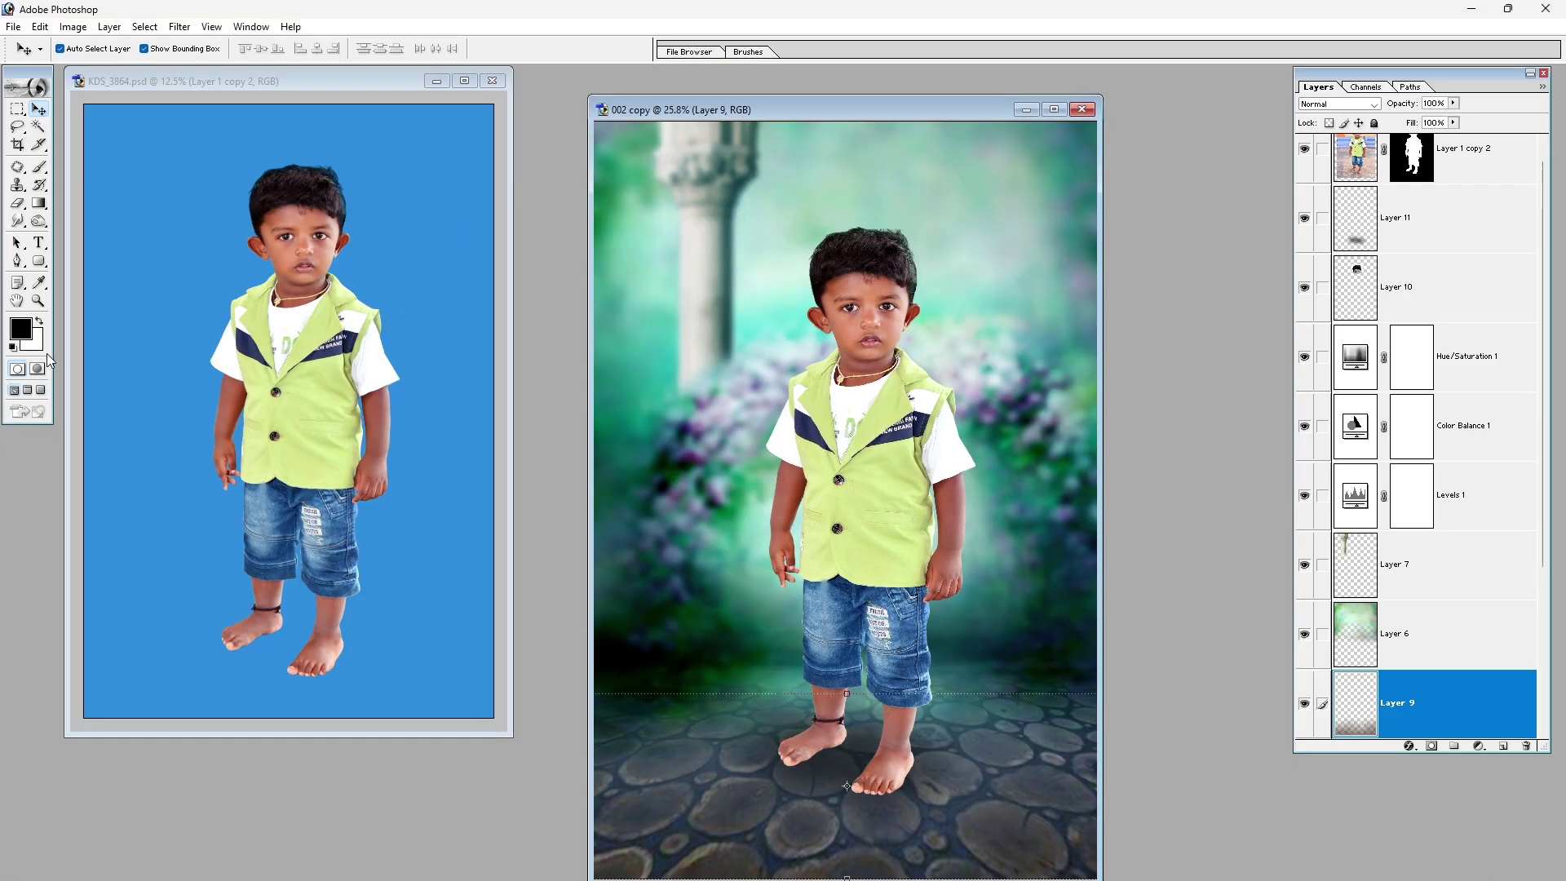
Show the original KDS_3864 photo's Background layer for comparison, then return to the composite.
click(482, 350)
click(1305, 376)
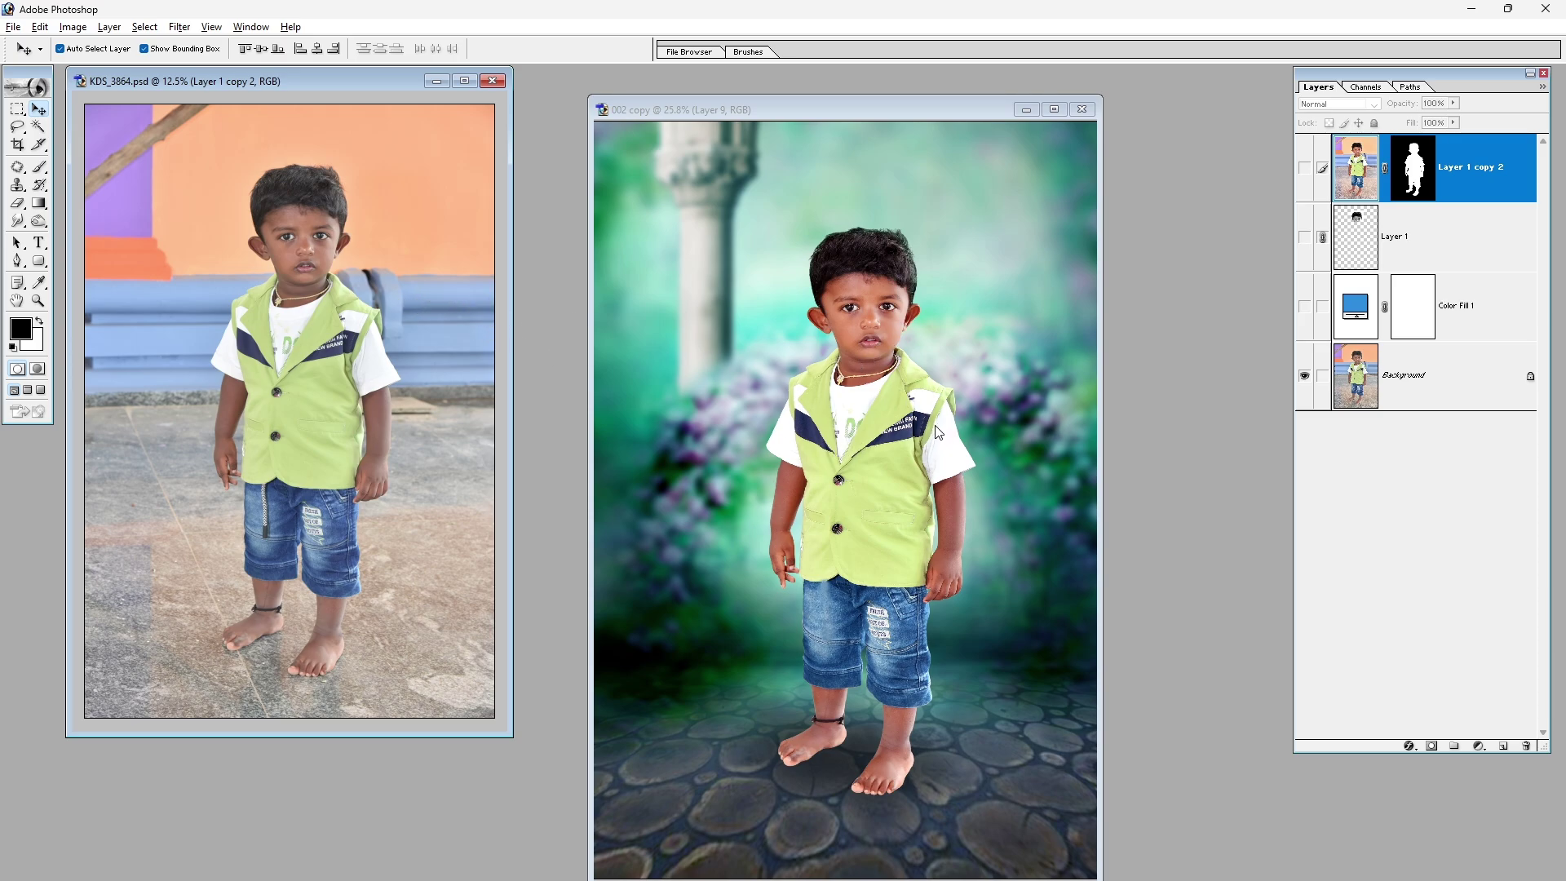
click(269, 519)
click(795, 335)
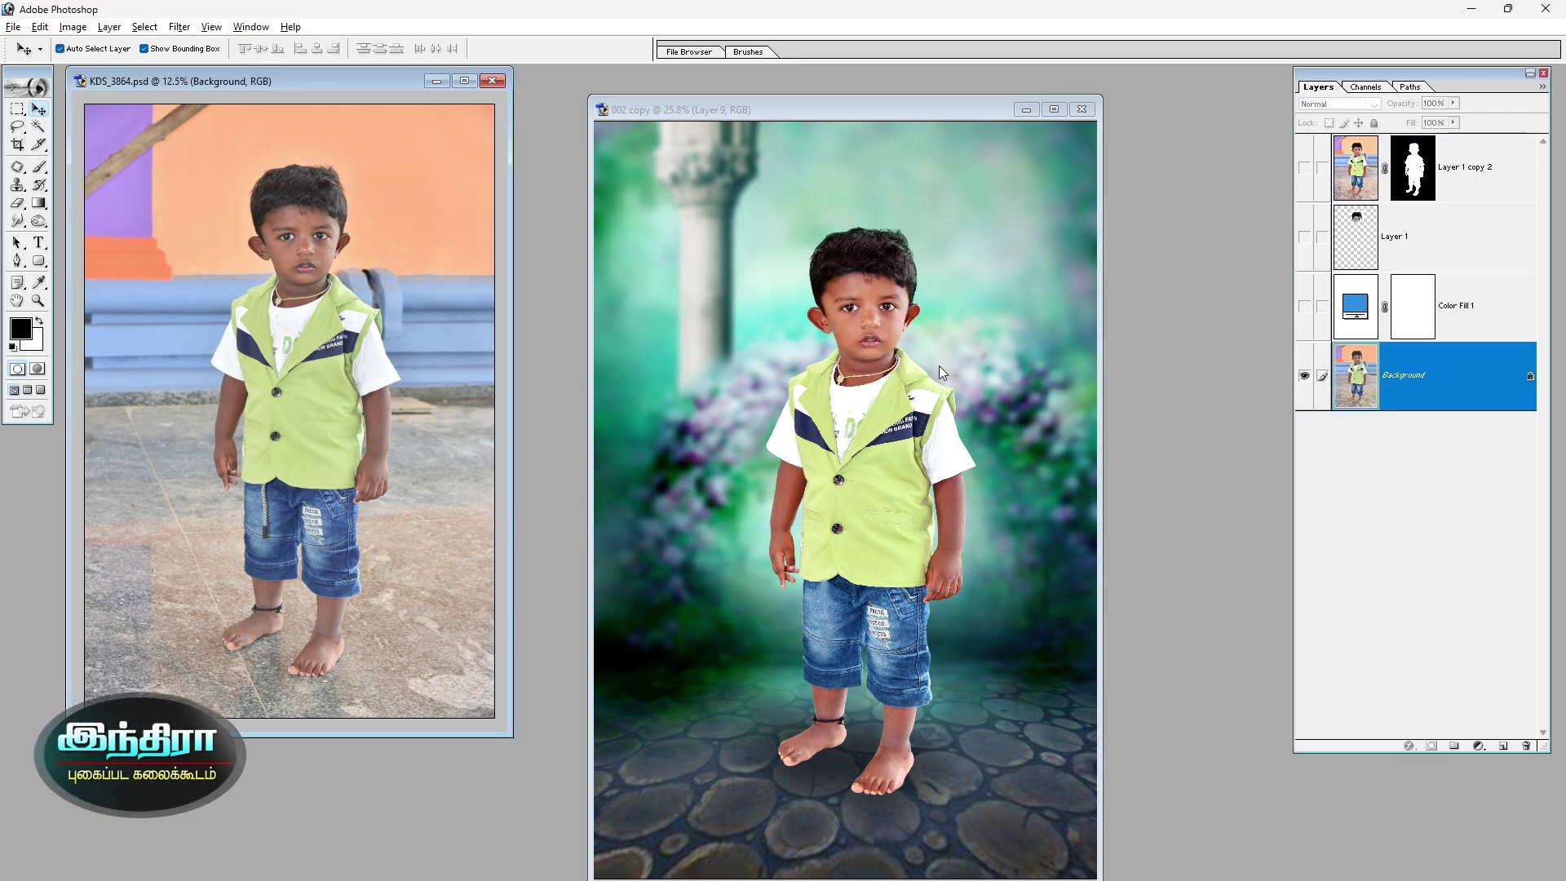
click(901, 615)
key(l)
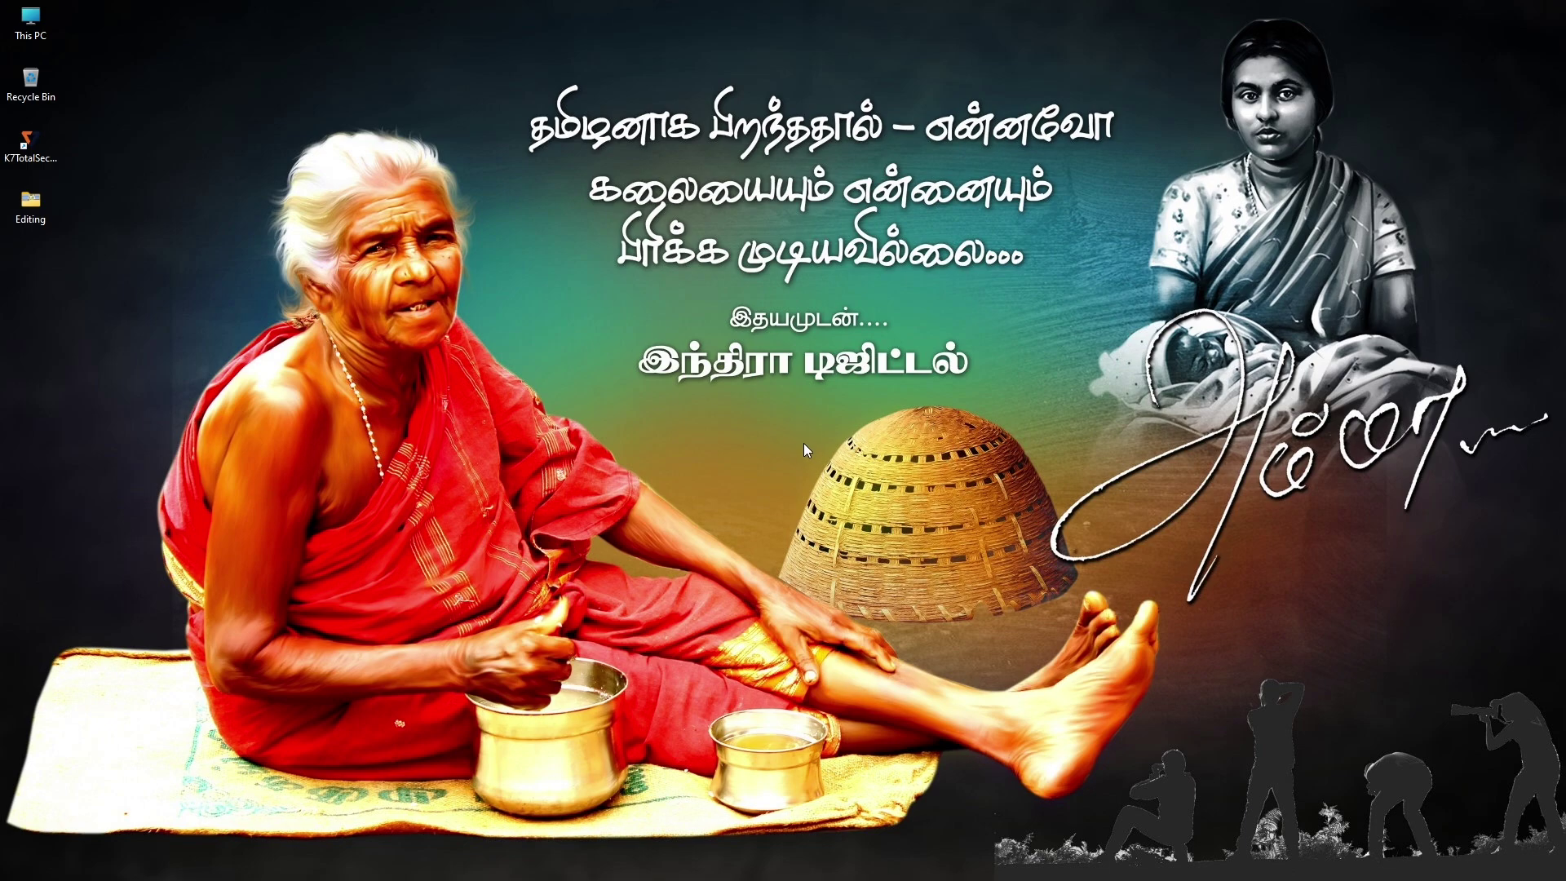
right_click(810, 445)
click(727, 505)
right_click(752, 489)
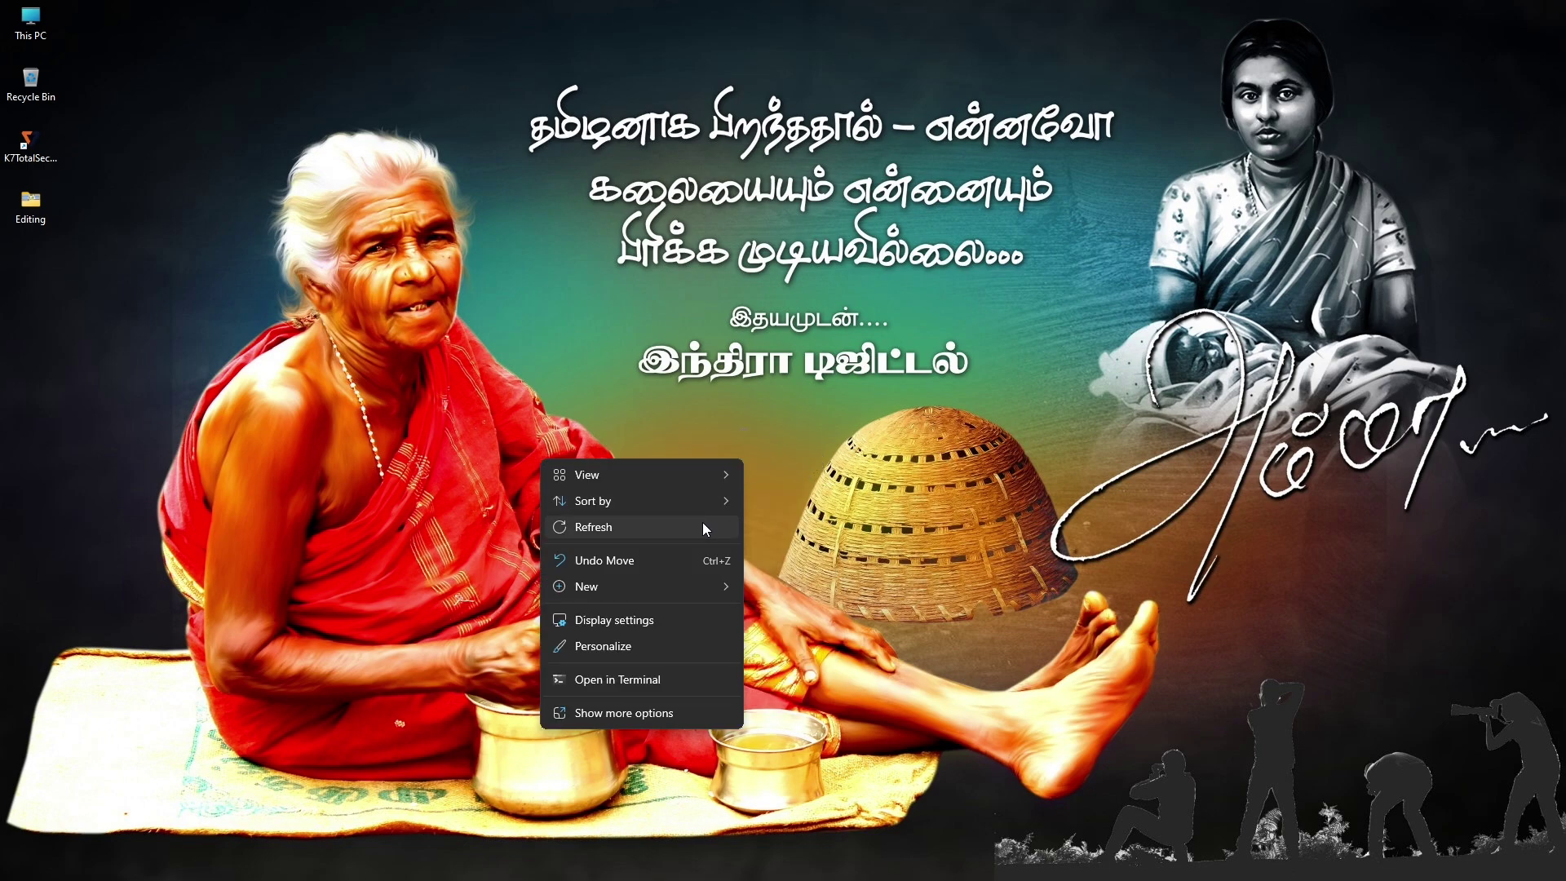
click(721, 521)
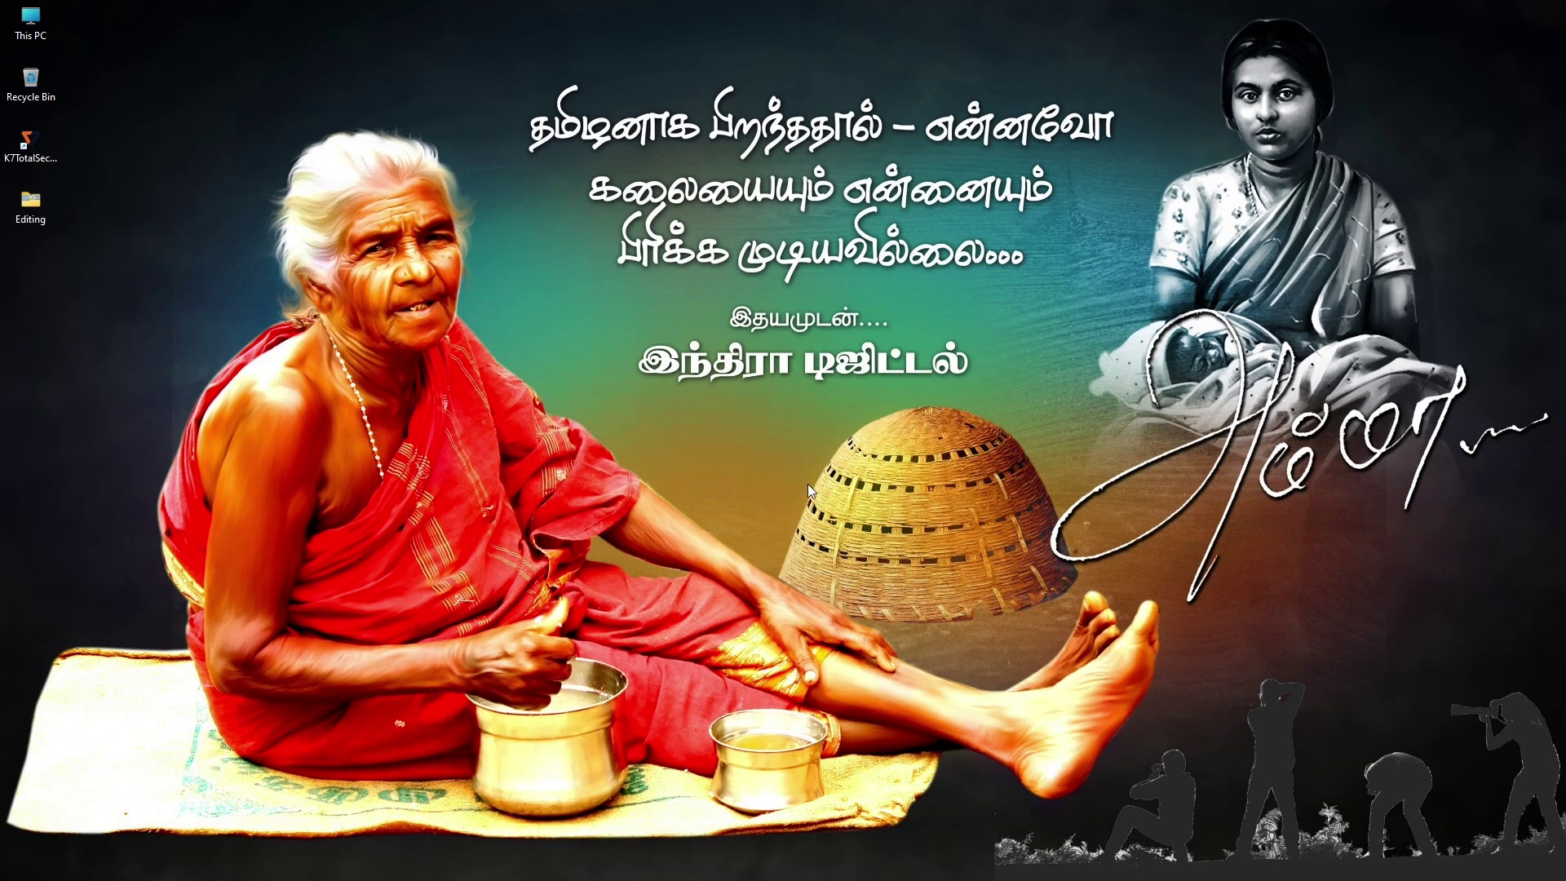